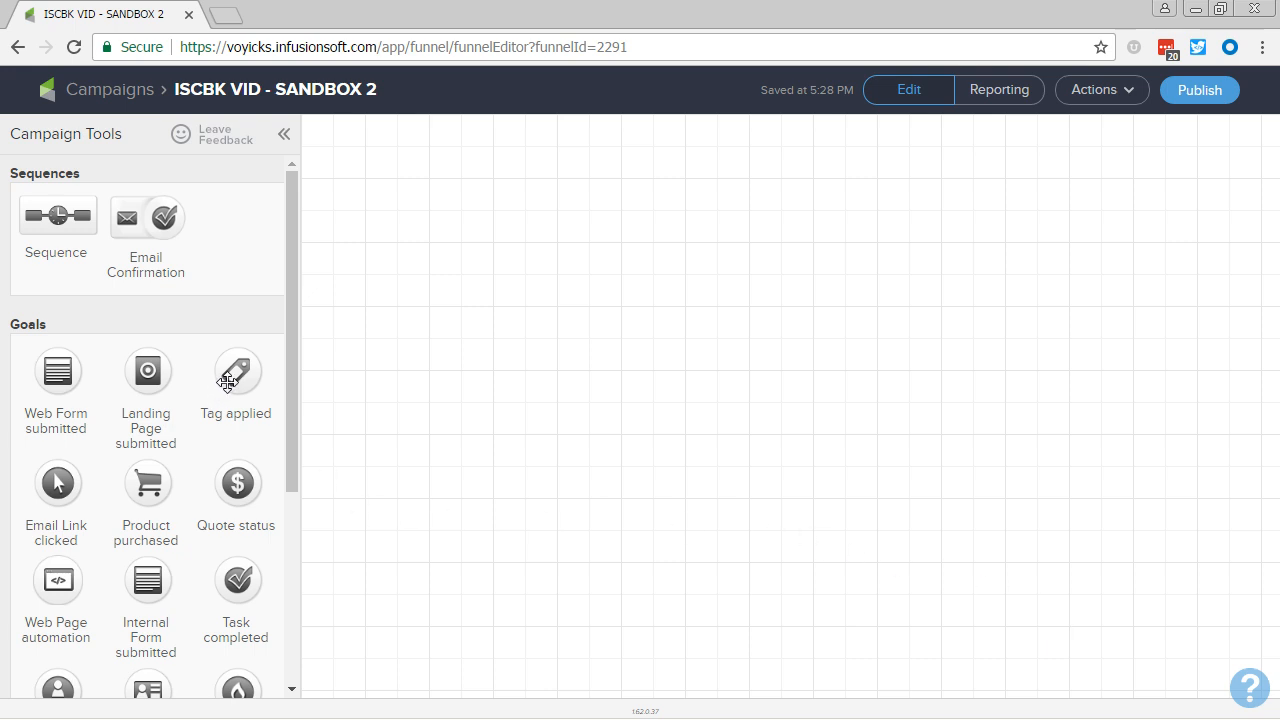
- Place a Tag applied goal named "Newsletter Re-Engage" on the canvas, with a sequence named "Still Interested" beside it
{"action": "left_click_drag", "start_coordinate": [228, 382], "coordinate": [448, 196]}
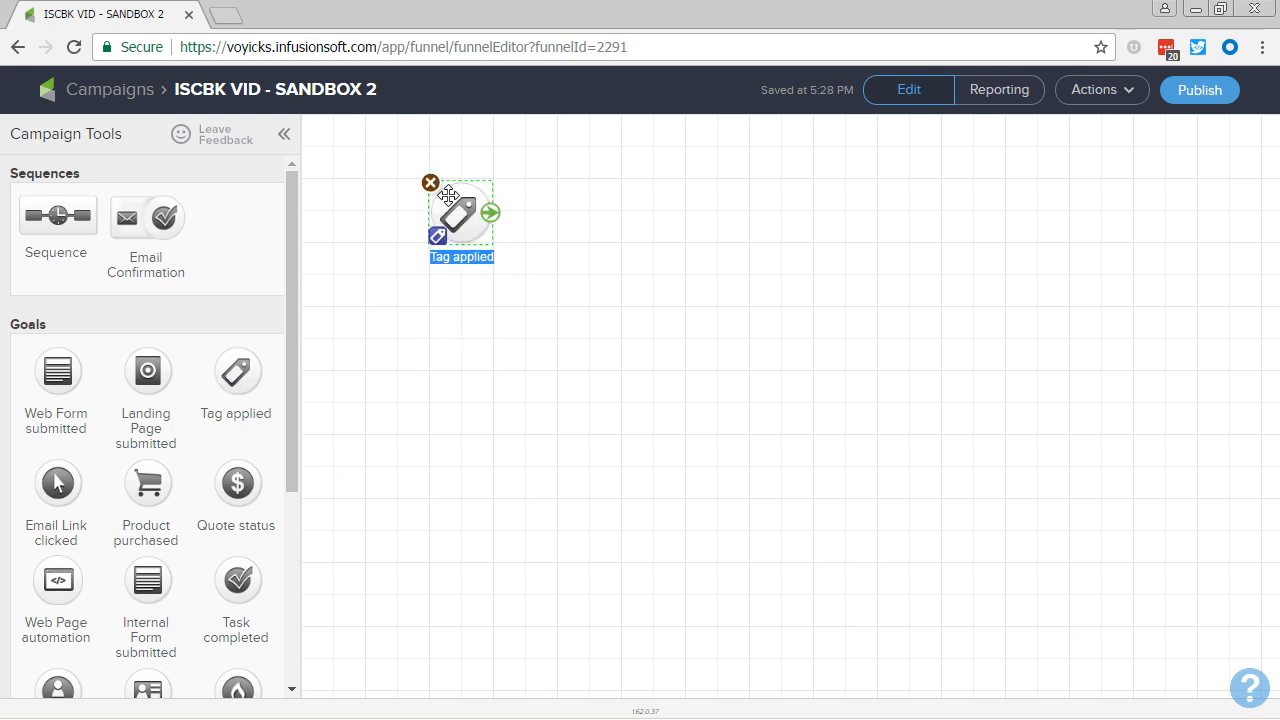
{"action": "type", "text": "Newsletter Re-Engage"}
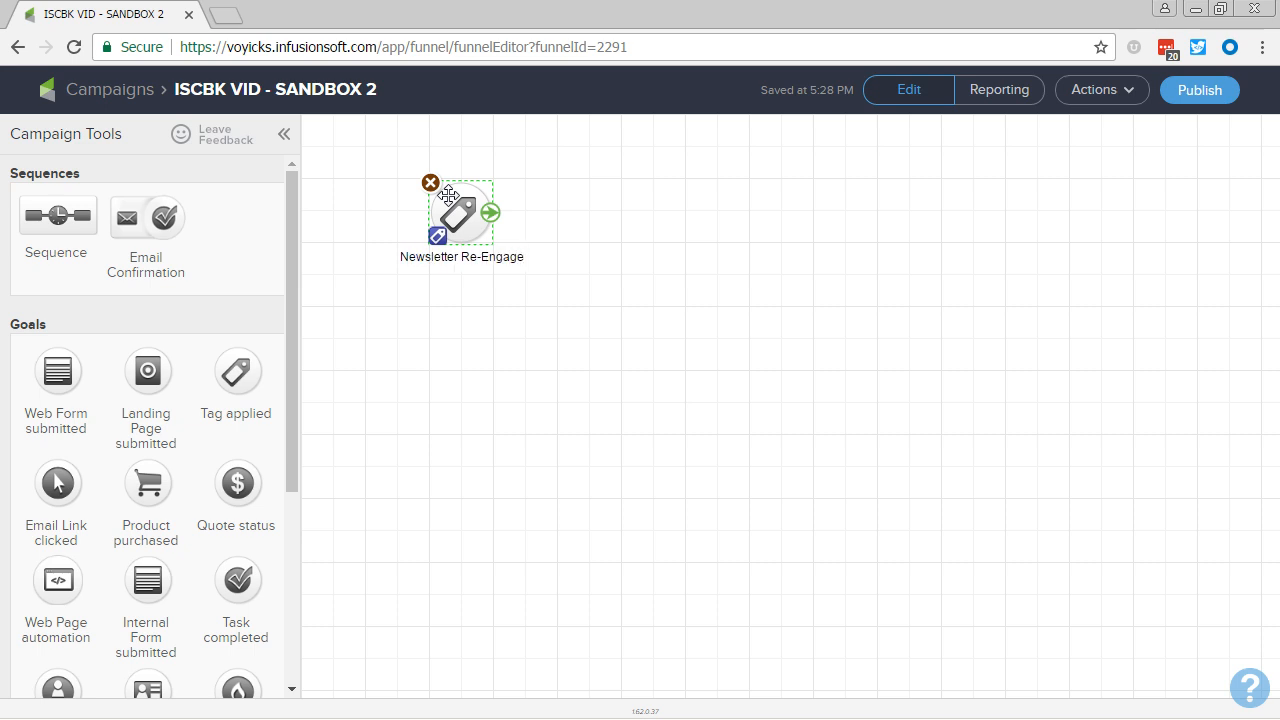
{"action": "left_click", "coordinate": [511, 377]}
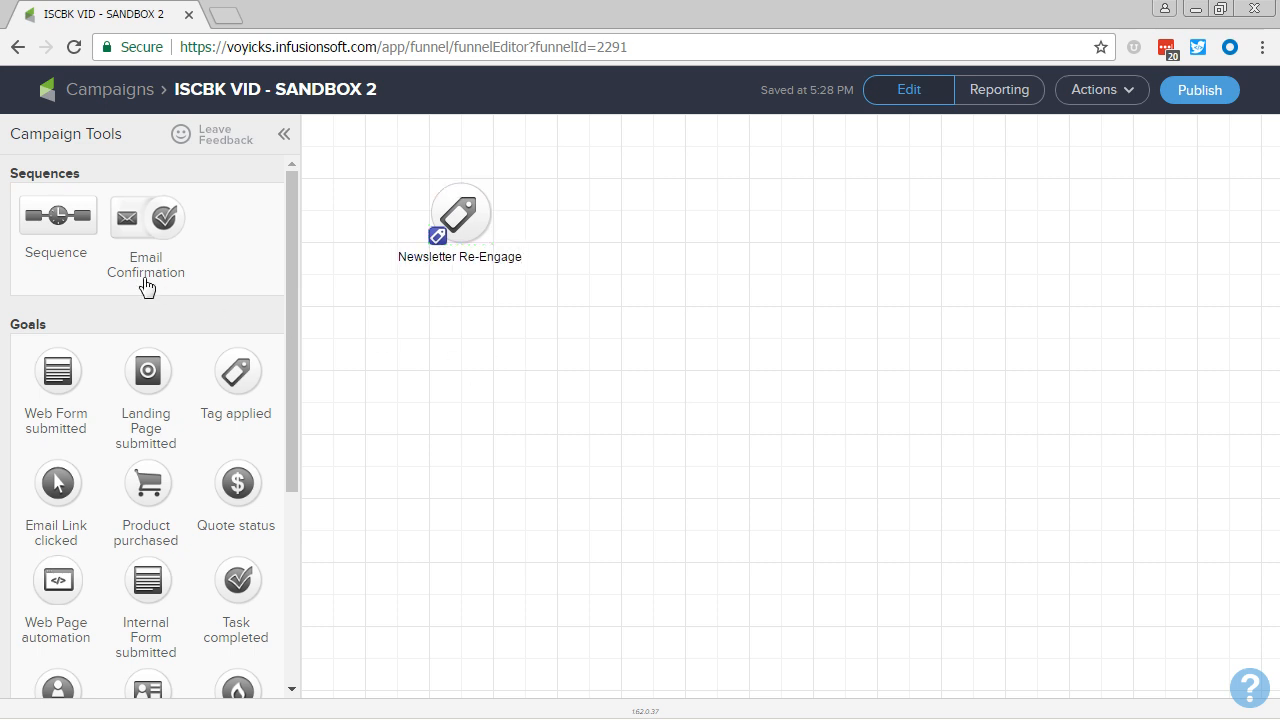
{"action": "left_click_drag", "start_coordinate": [51, 220], "coordinate": [614, 200]}
{"action": "type", "text": "Still"}
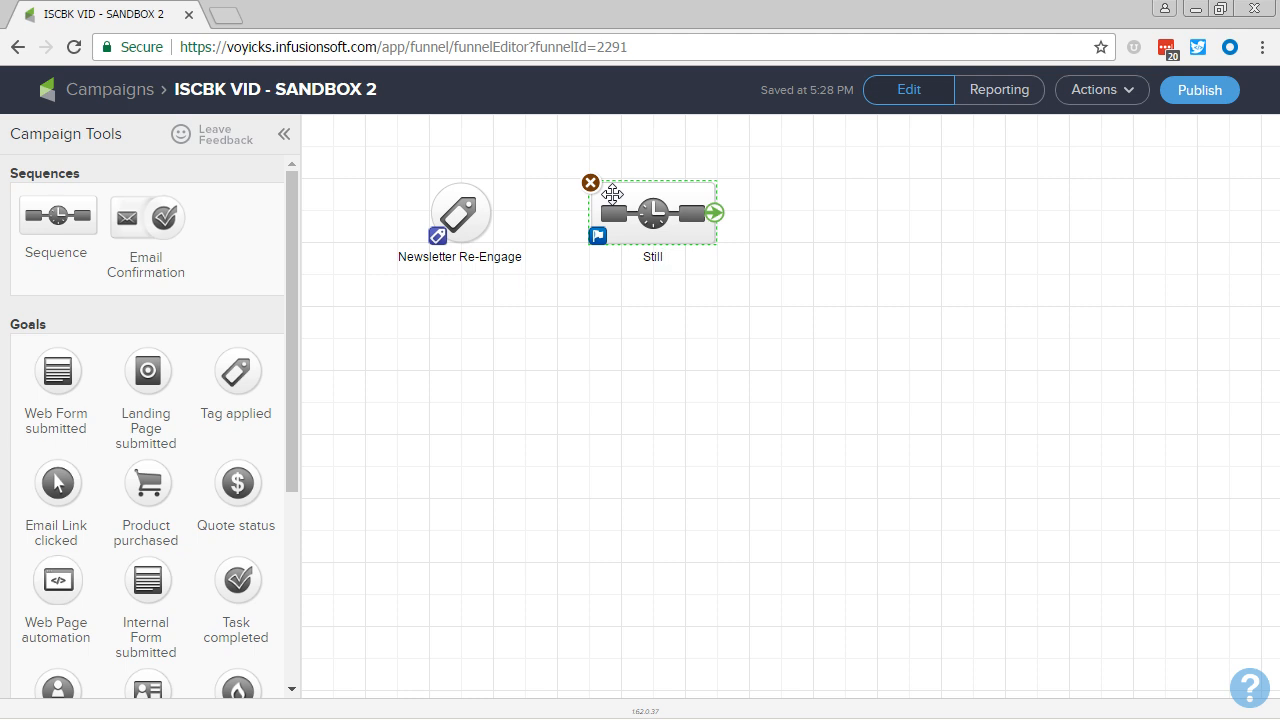
{"action": "type", "text": " Interested"}
{"action": "left_click", "coordinate": [597, 380]}
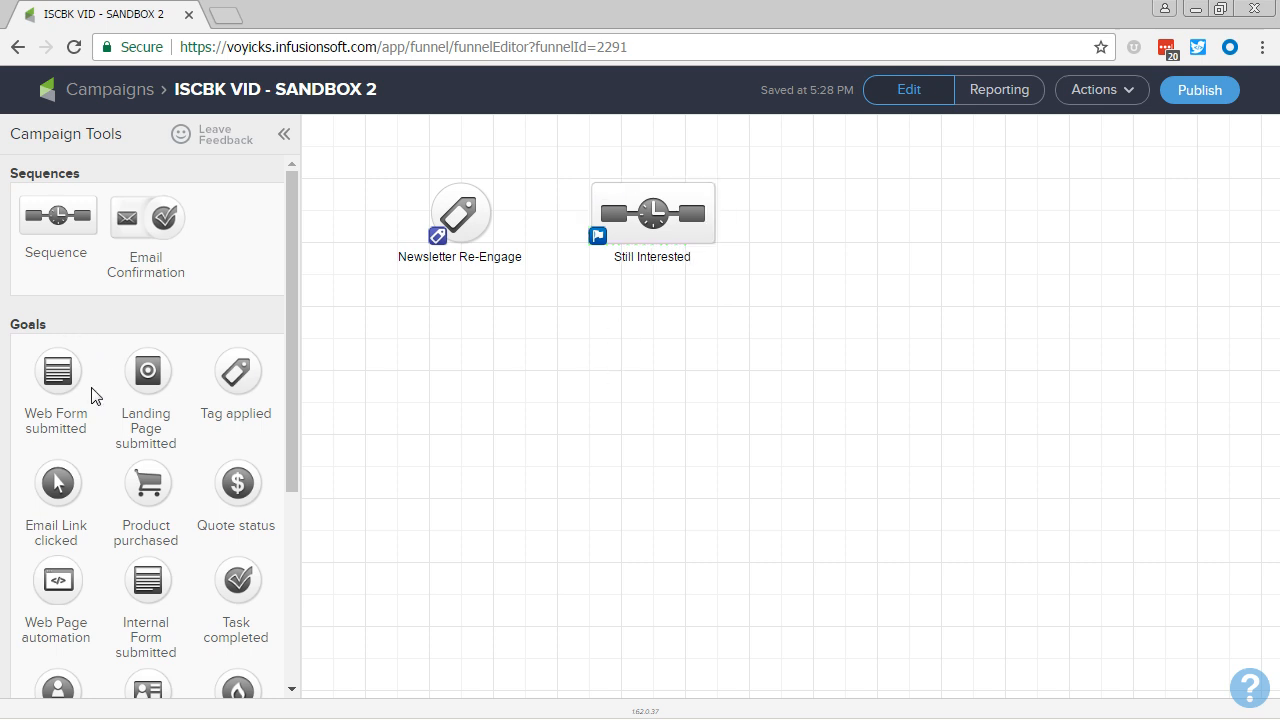
- Add an Email Link clicked goal named "Stay on List" to the right of the Still Interested sequence
{"action": "left_click_drag", "start_coordinate": [50, 488], "coordinate": [843, 206]}
{"action": "type", "text": "Stay"}
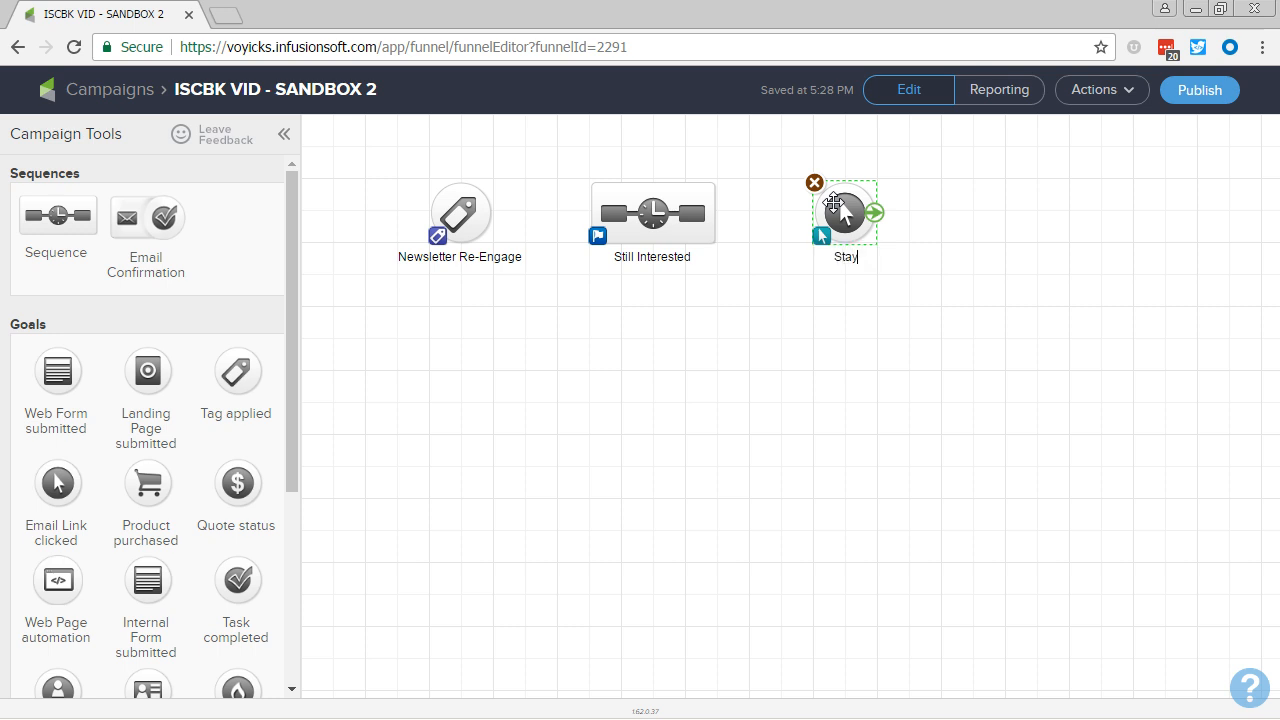
{"action": "type", "text": " on List"}
{"action": "left_click", "coordinate": [829, 349]}
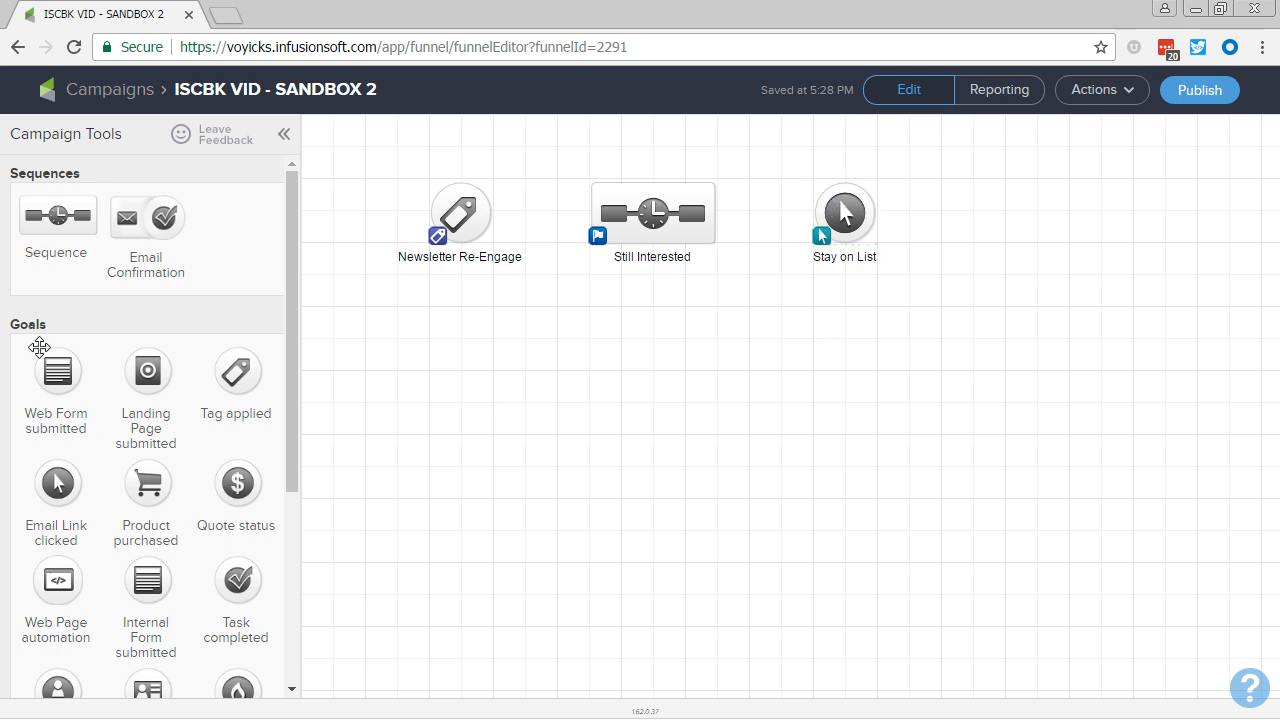
- Add a second Email Link clicked goal named "Remove Me From List", spaced well below the Stay on List goal
{"action": "left_click_drag", "start_coordinate": [58, 480], "coordinate": [835, 331]}
{"action": "type", "text": "Remove M"}
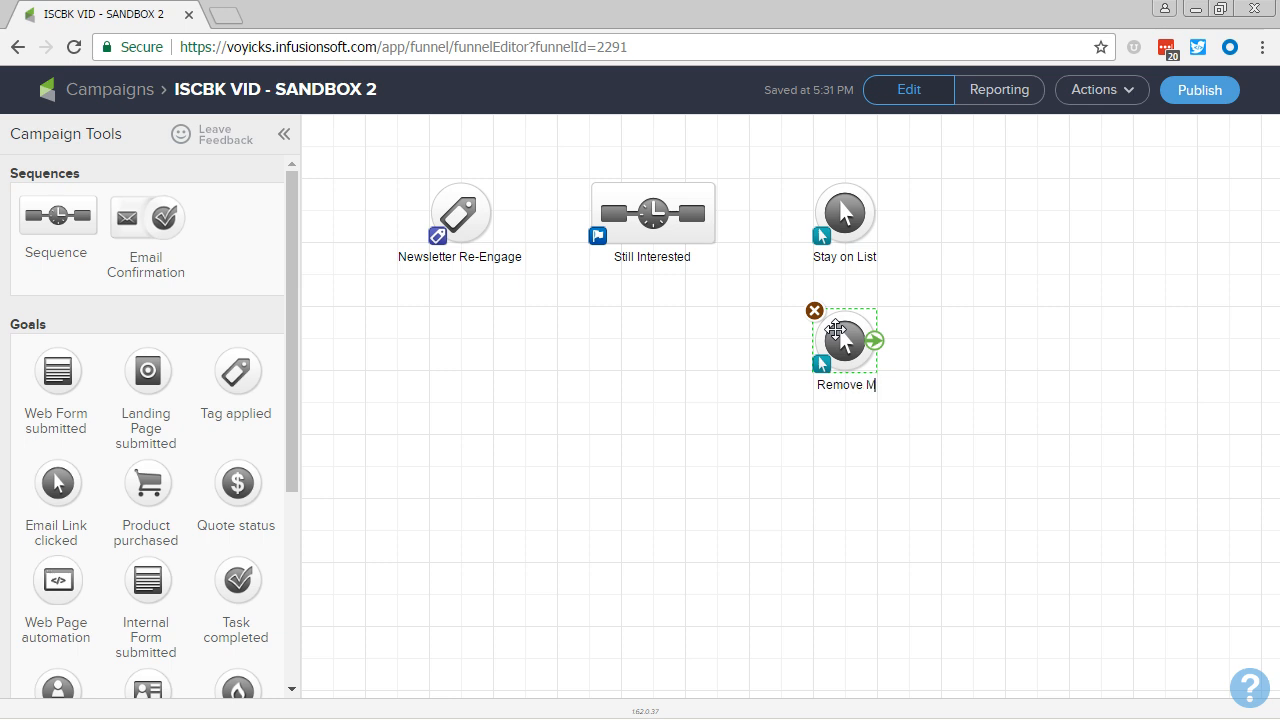
{"action": "type", "text": "e From List"}
{"action": "left_click", "coordinate": [802, 403]}
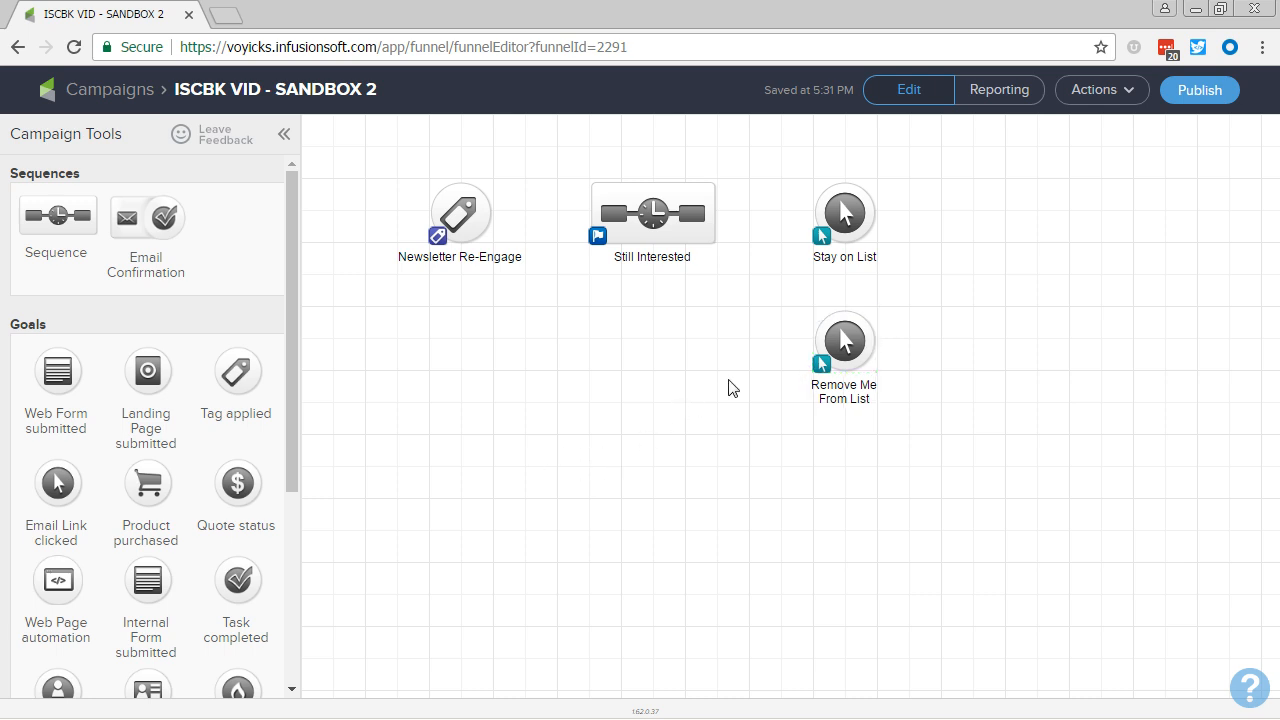
{"action": "left_click_drag", "start_coordinate": [866, 340], "coordinate": [868, 403]}
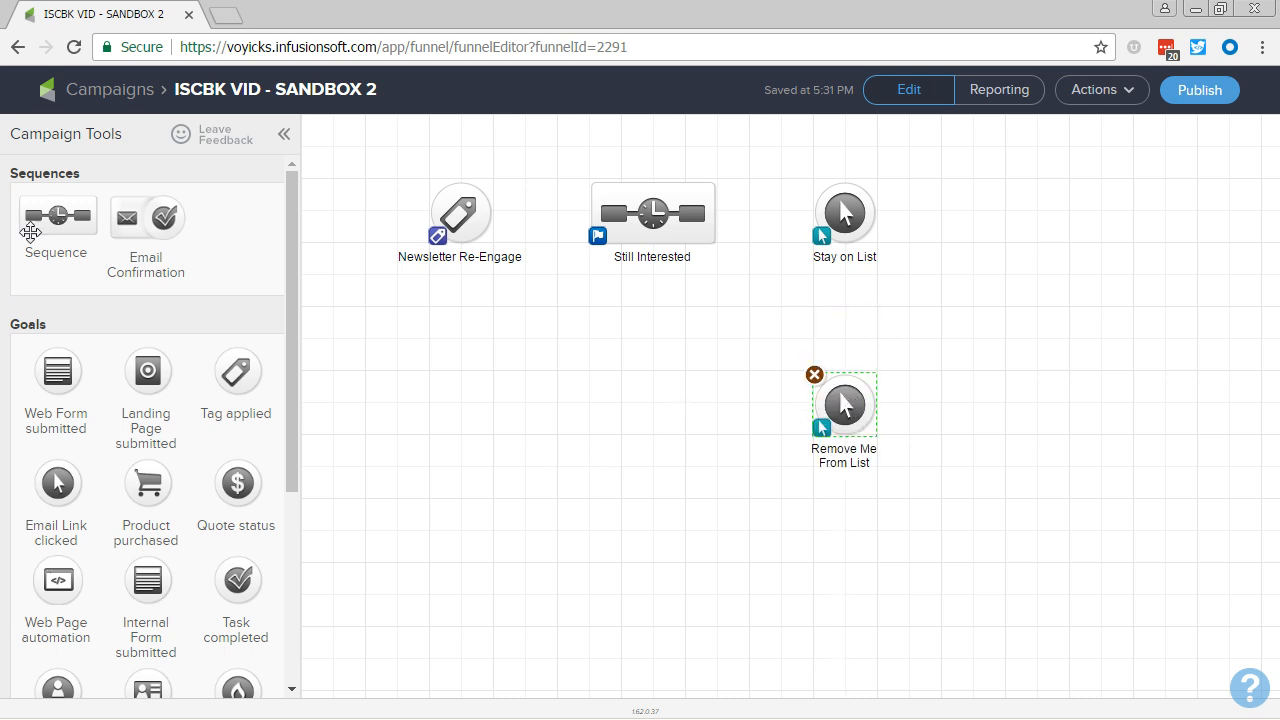
- Add a sequence named "Remove from List" to the right of and slightly above the Remove Me From List goal
{"action": "left_click_drag", "start_coordinate": [30, 232], "coordinate": [962, 309]}
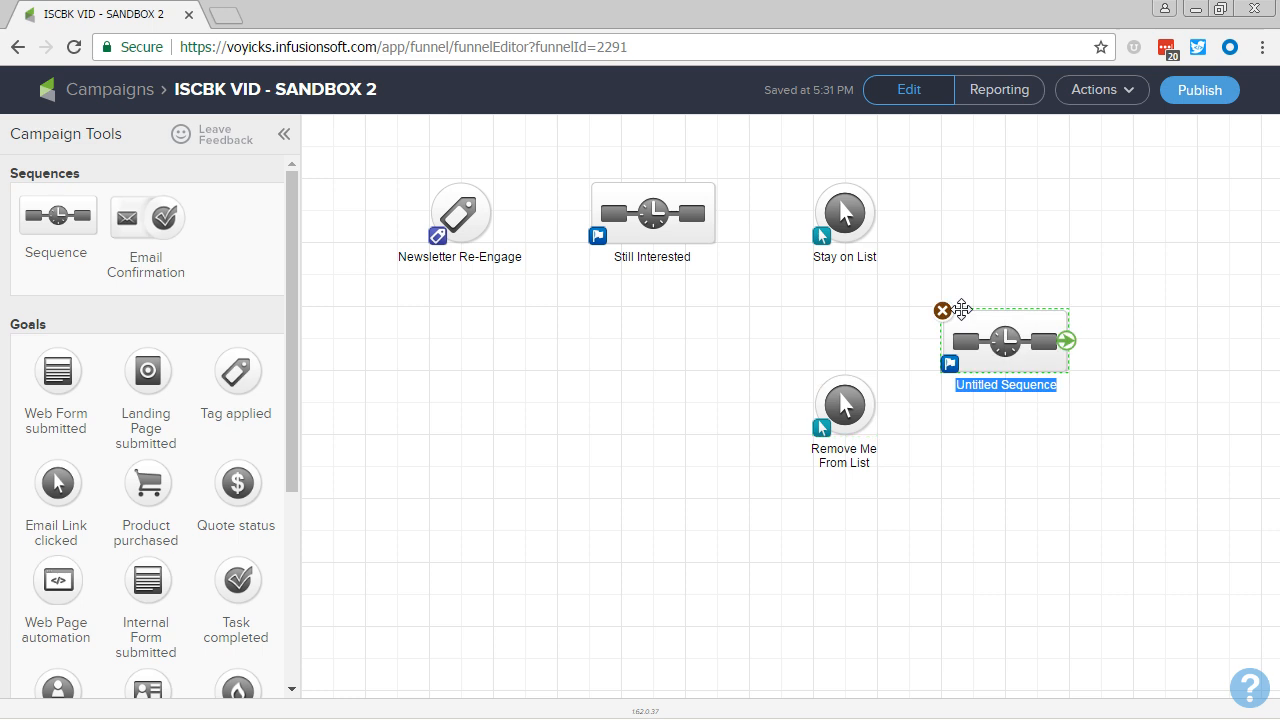
{"action": "type", "text": "Remove from Li"}
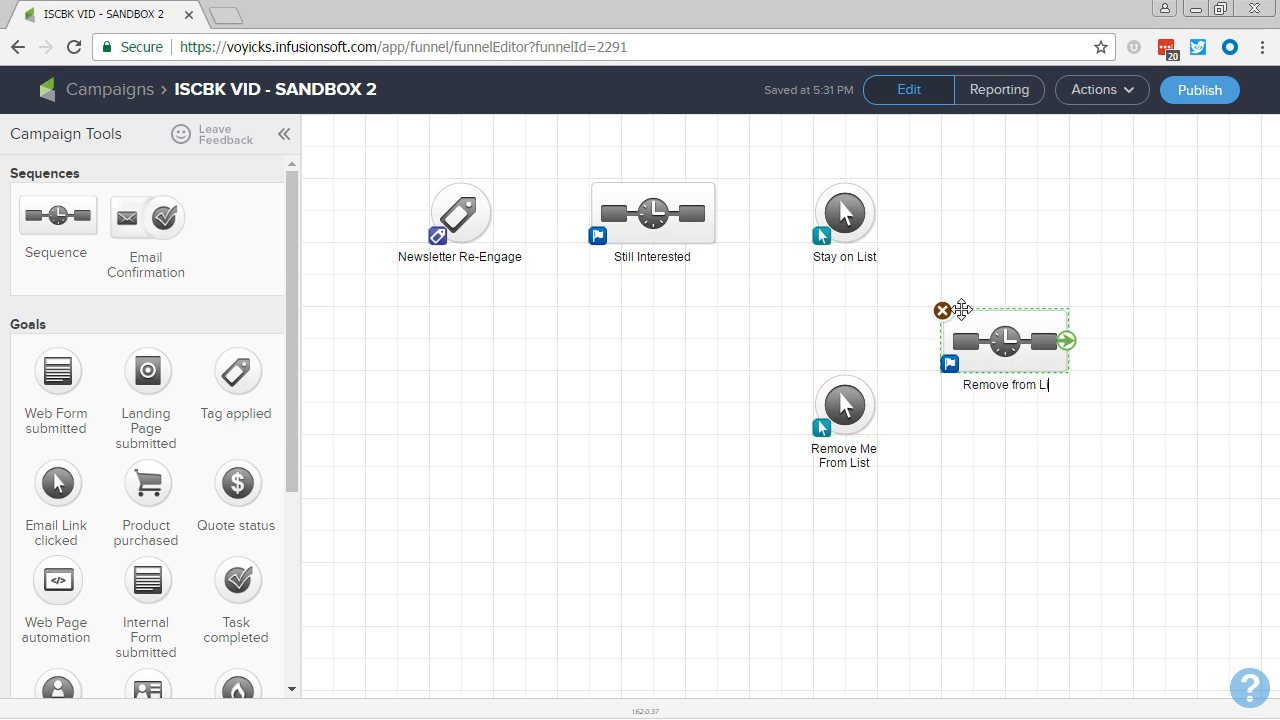
{"action": "type", "text": "st"}
{"action": "left_click", "coordinate": [1058, 450]}
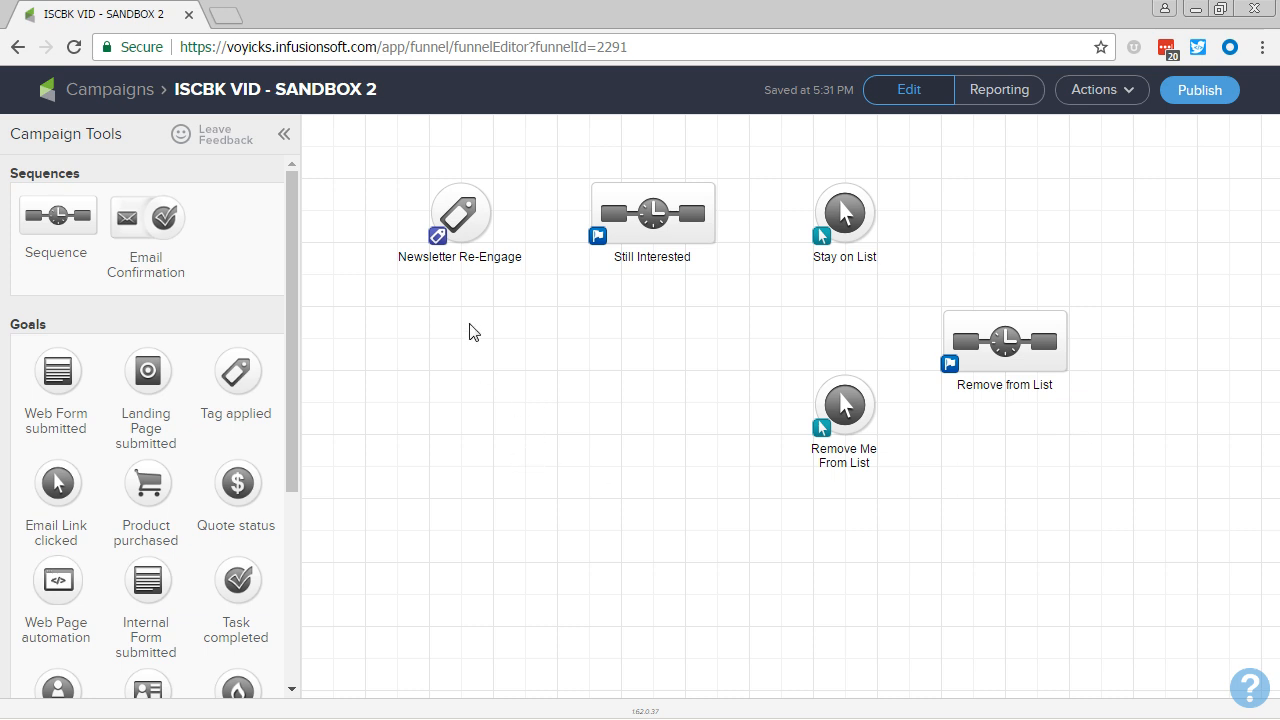
- Link Newsletter Re-Engage to Still Interested, that sequence to both email goals and Remove from List, and Remove Me From List to Remove from List
{"action": "left_click_drag", "start_coordinate": [487, 216], "coordinate": [830, 222]}
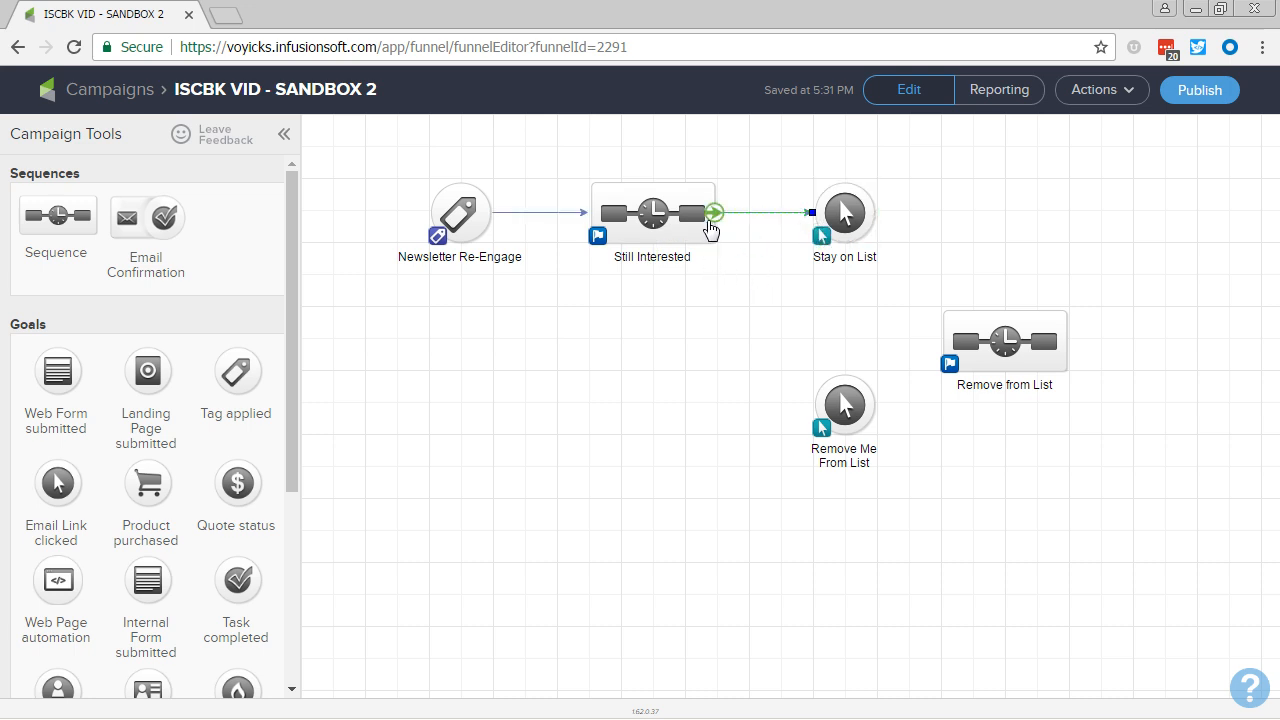
{"action": "left_click_drag", "start_coordinate": [712, 213], "coordinate": [843, 405]}
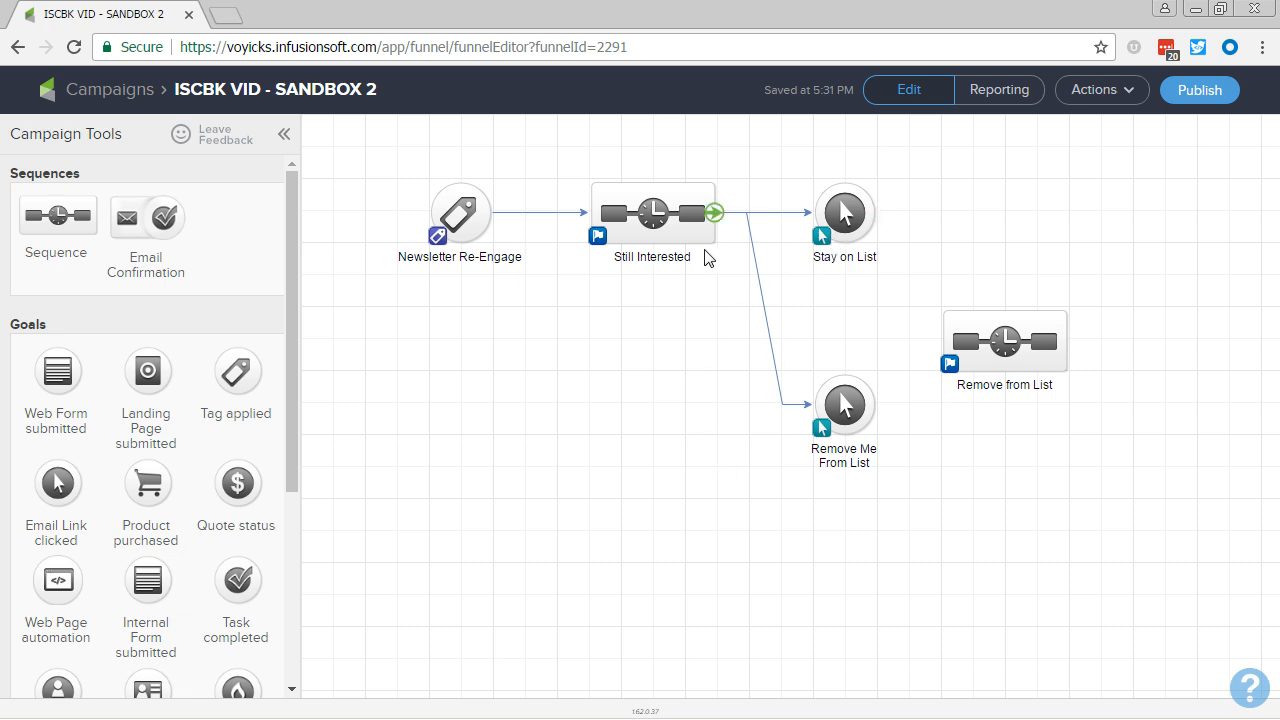
{"action": "left_click_drag", "start_coordinate": [712, 214], "coordinate": [952, 344]}
{"action": "left_click_drag", "start_coordinate": [843, 228], "coordinate": [906, 229]}
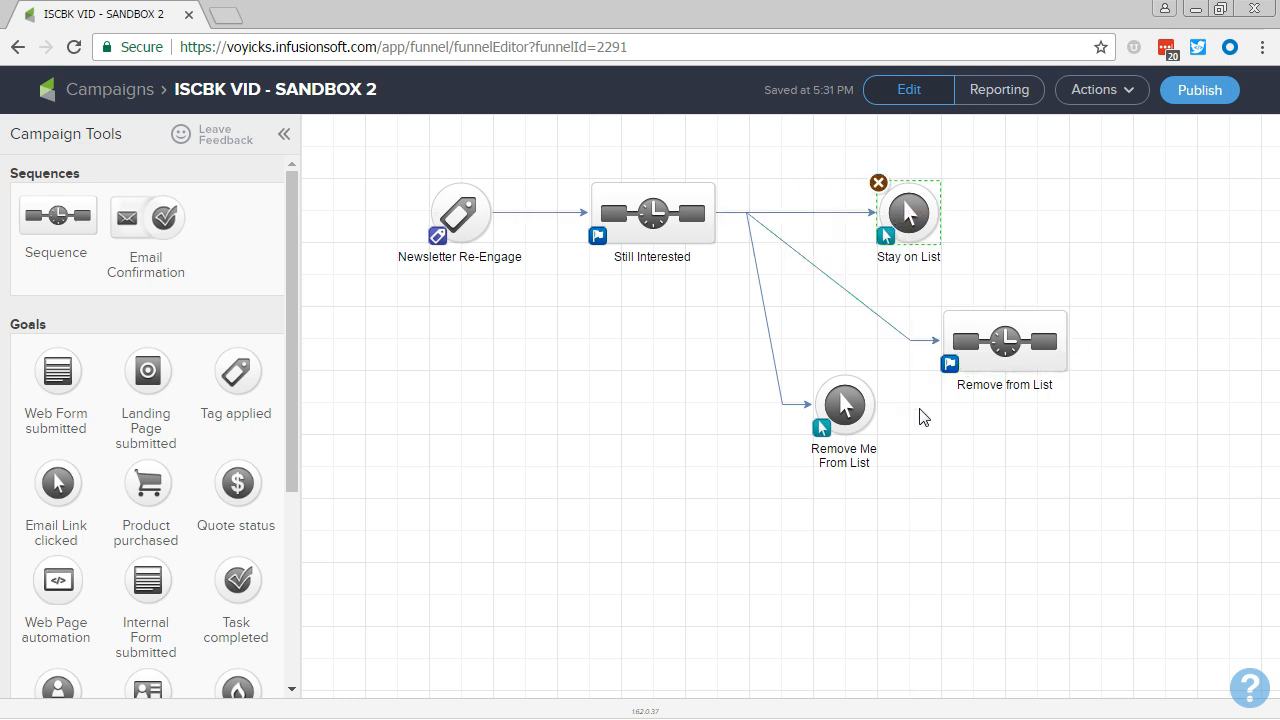
{"action": "left_click_drag", "start_coordinate": [874, 405], "coordinate": [1004, 360]}
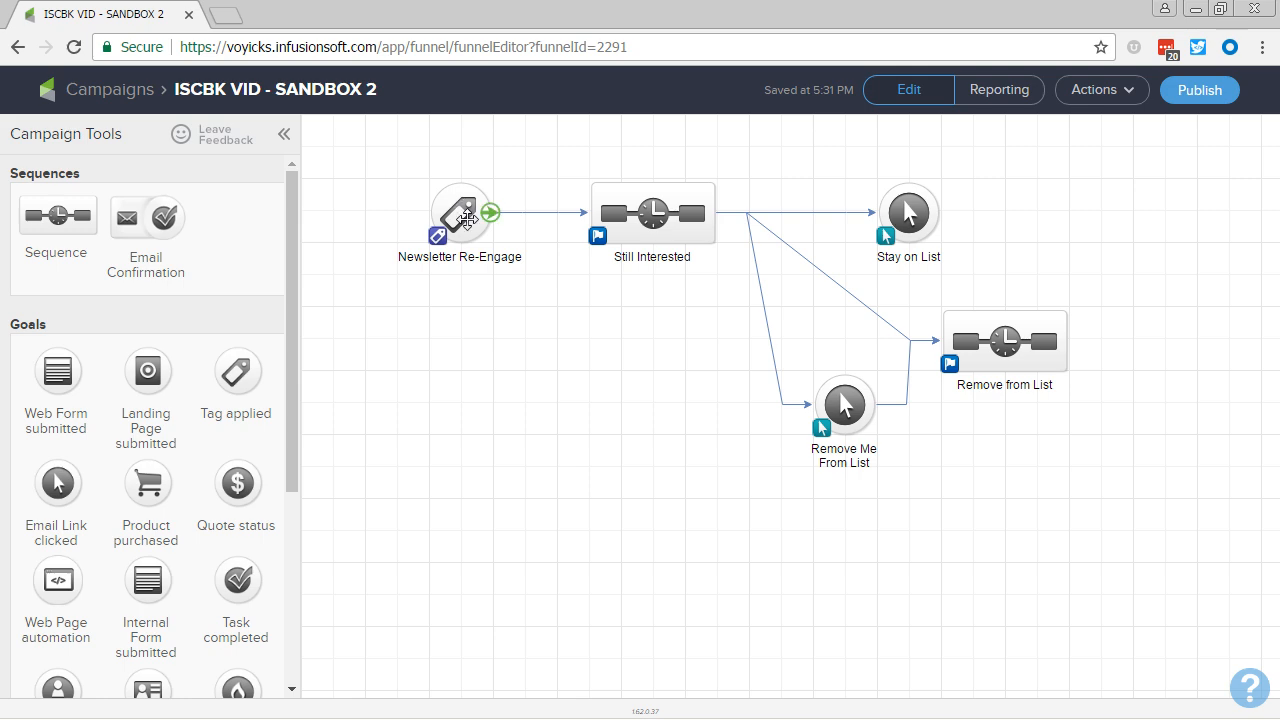
- Configure the Newsletter Re-Engage goal to be achieved by the tag "Functional -> Newsletter Re-Engage" and save it
{"action": "double_click", "coordinate": [467, 218]}
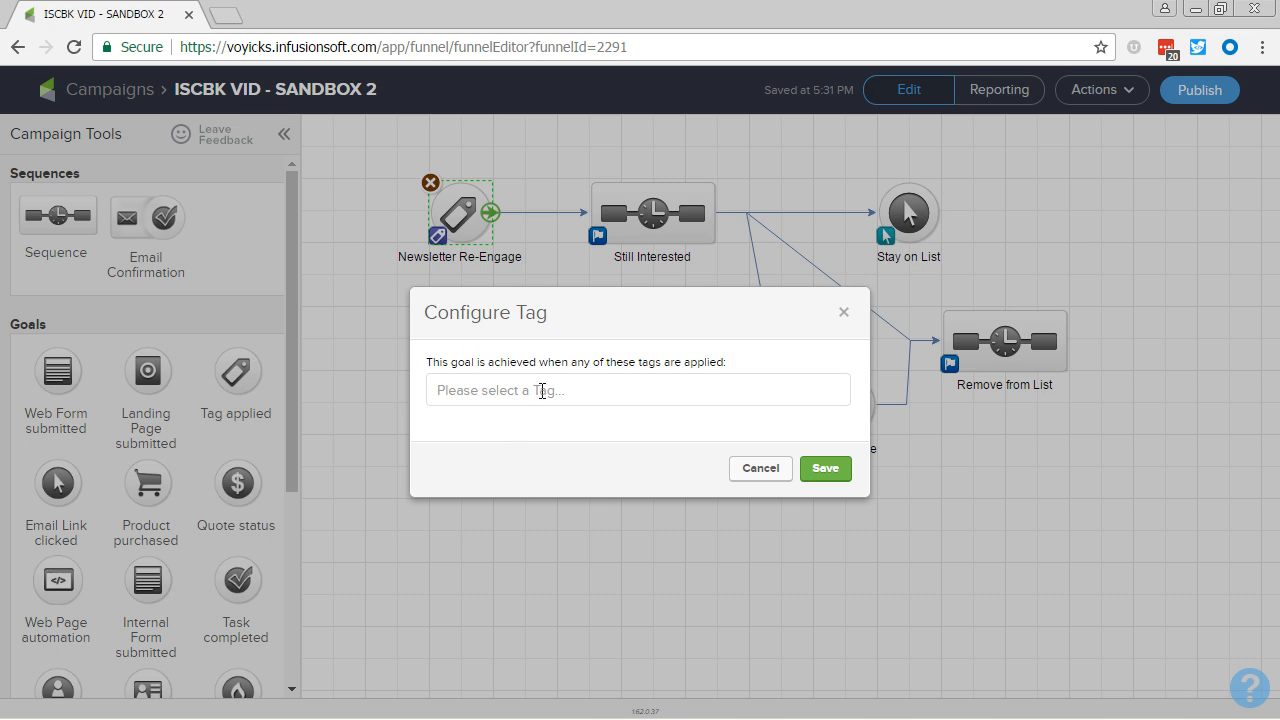
{"action": "left_click", "coordinate": [542, 390]}
{"action": "type", "text": "re-"}
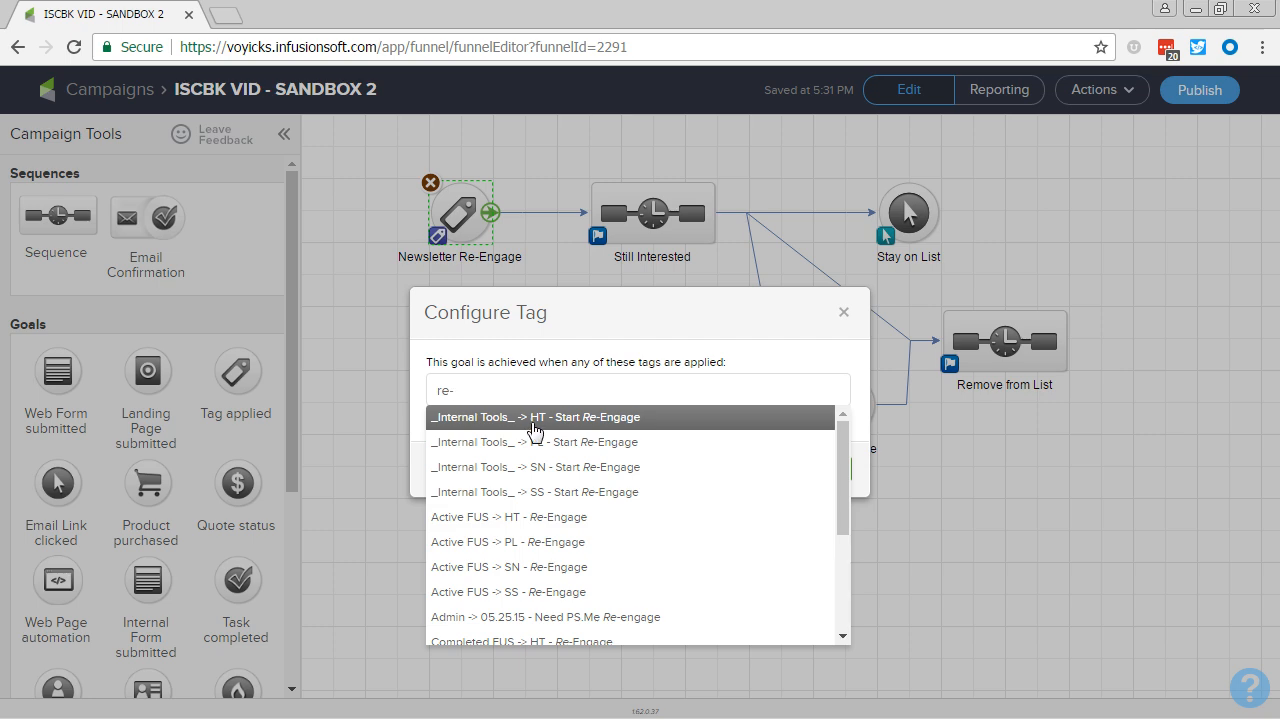
{"action": "scroll", "coordinate": [532, 430], "scroll_direction": "down", "scroll_amount": 3}
{"action": "left_click", "coordinate": [500, 597]}
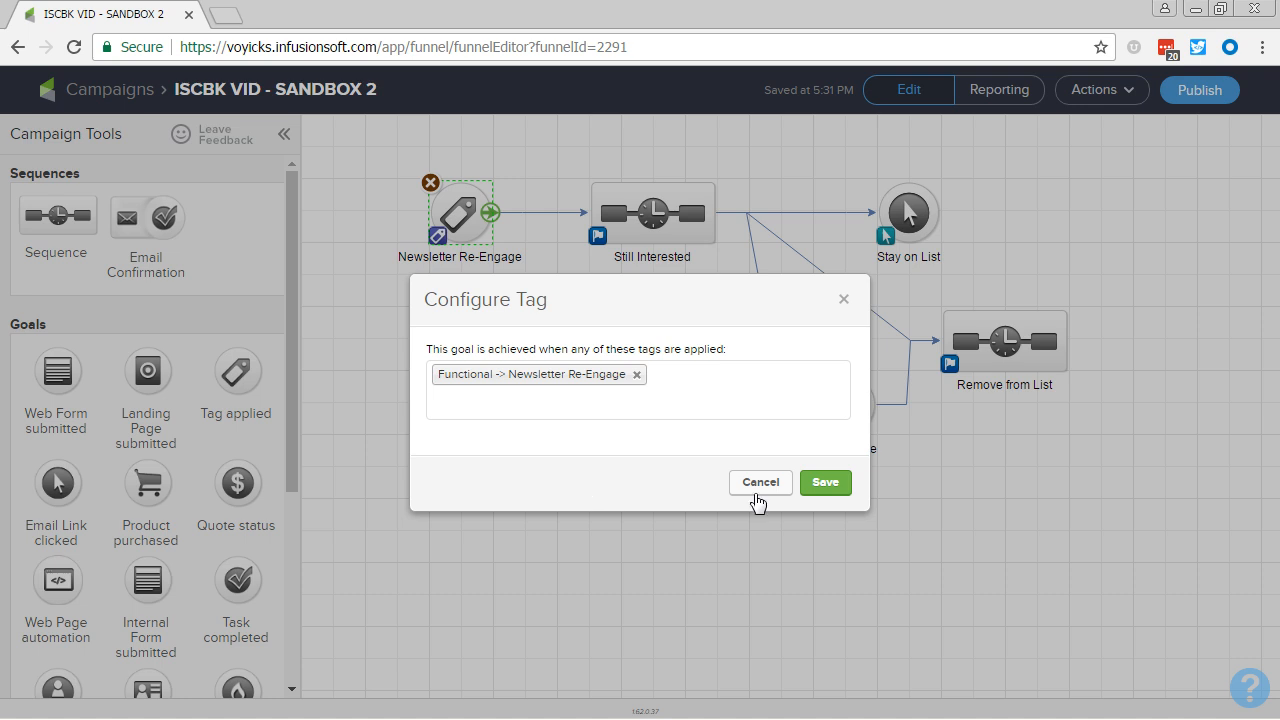
{"action": "left_click", "coordinate": [822, 491]}
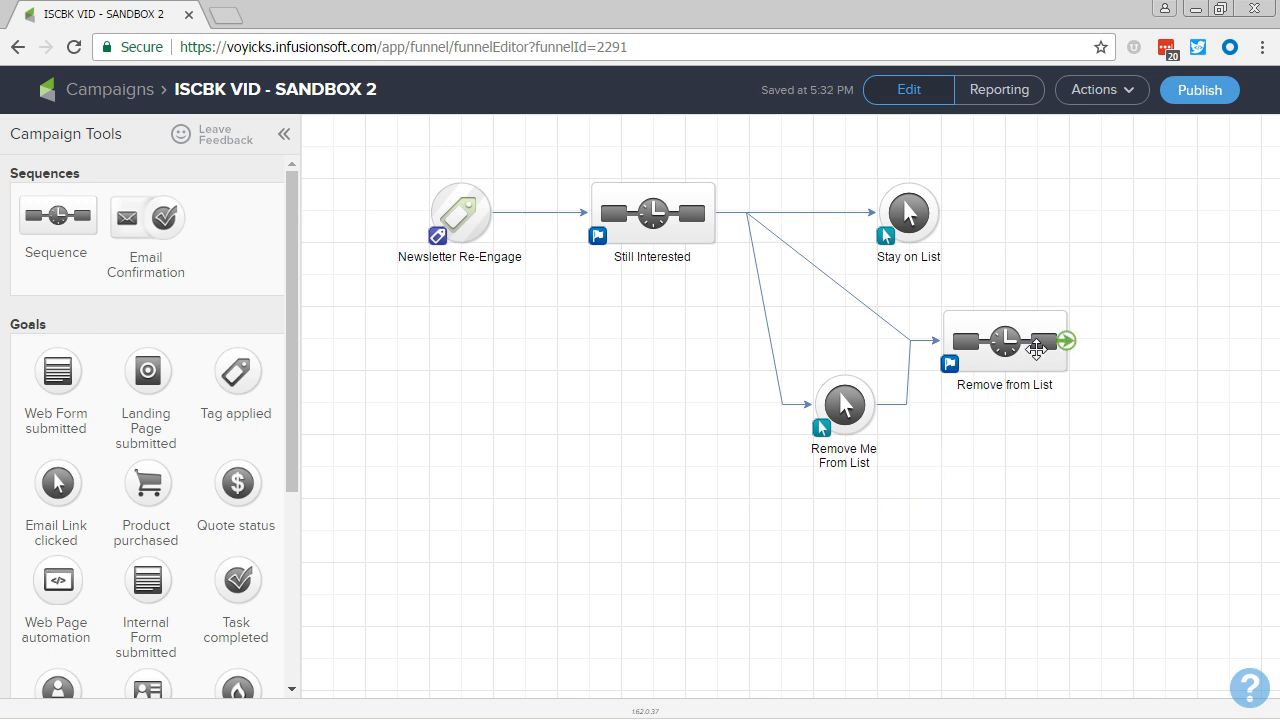
- In the Remove from List sequence, add a tag step removing "eSubscriptions -> PS.ME", mark the sequence Ready and return to the campaign
{"action": "double_click", "coordinate": [1036, 348]}
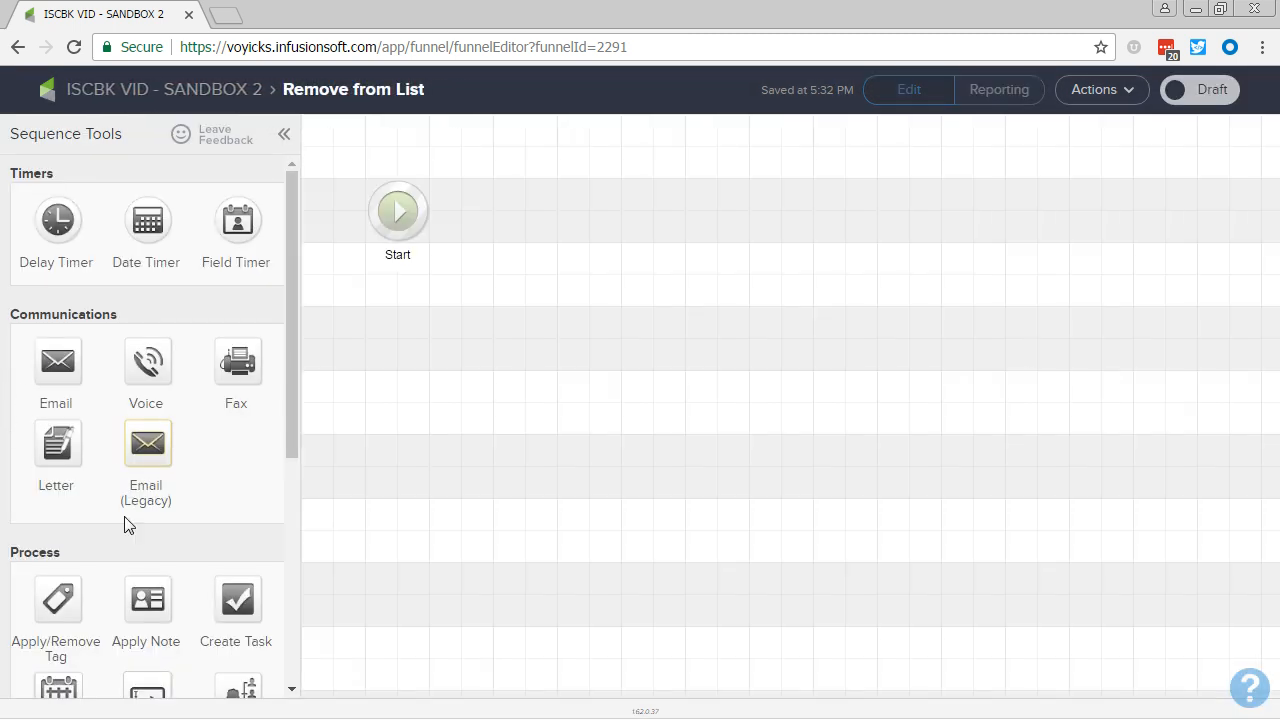
{"action": "left_click_drag", "start_coordinate": [62, 602], "coordinate": [524, 230]}
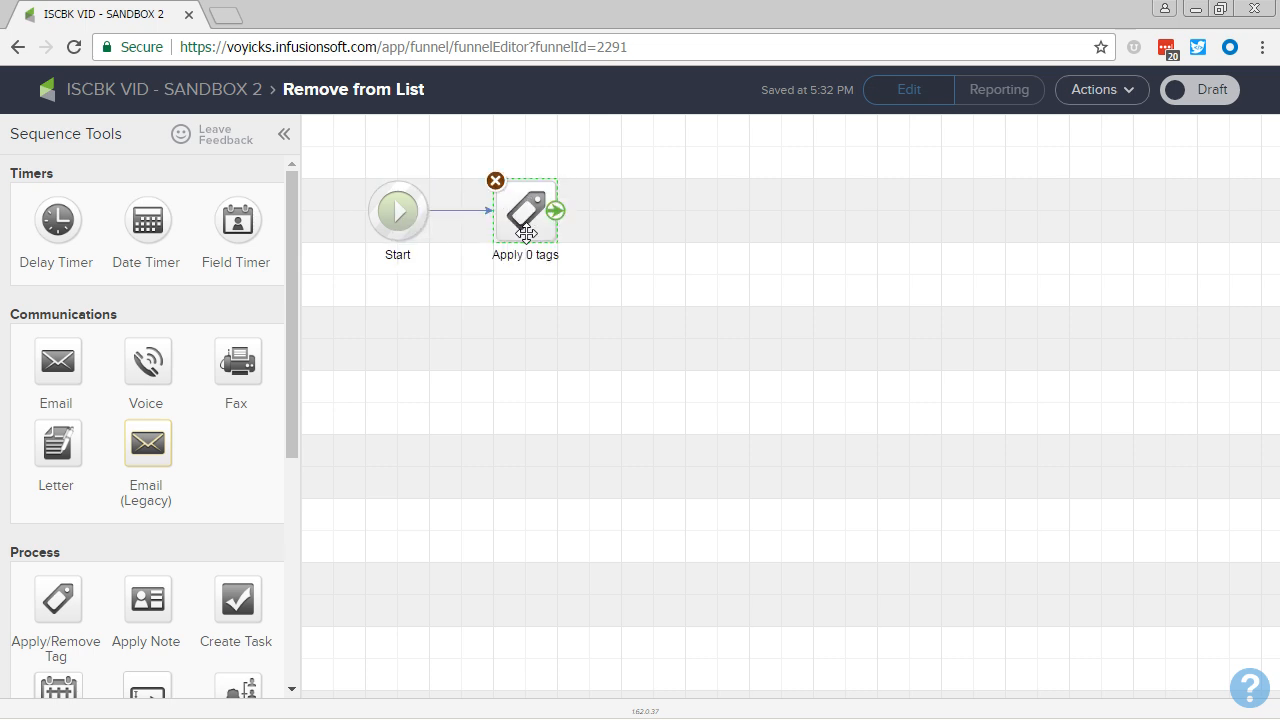
{"action": "double_click", "coordinate": [526, 232]}
{"action": "left_click", "coordinate": [578, 365]}
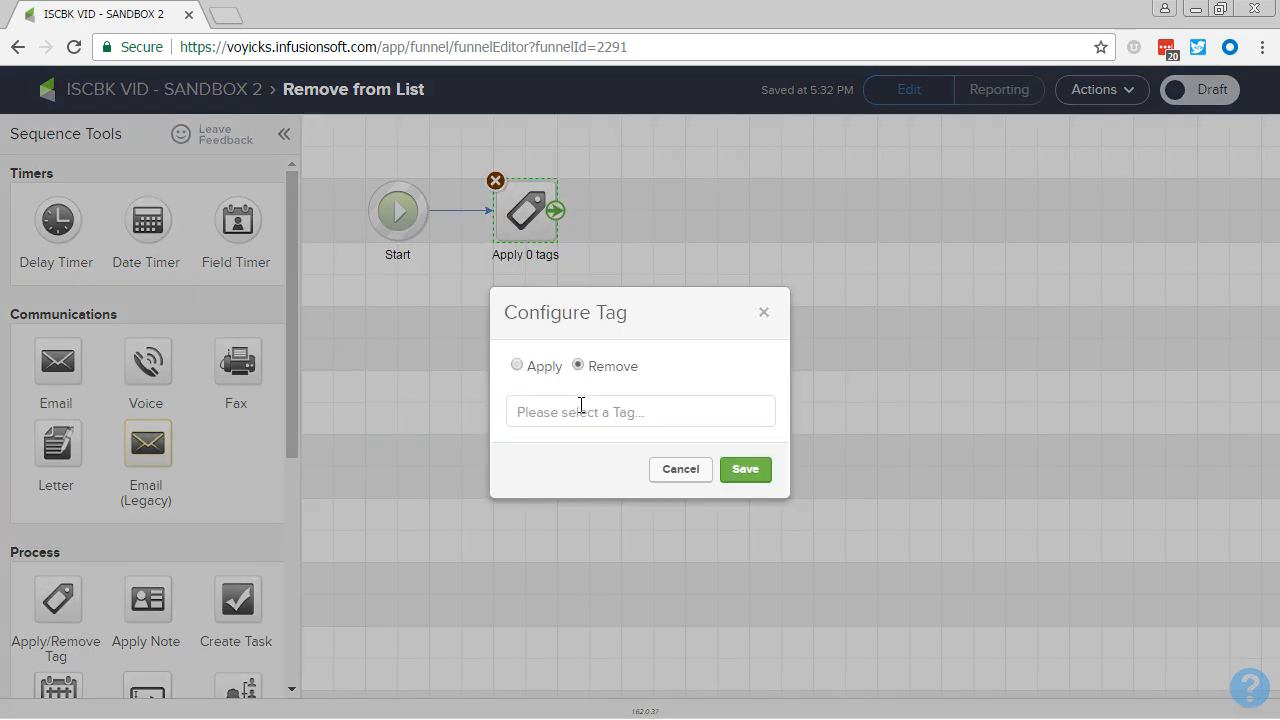
{"action": "left_click", "coordinate": [581, 405]}
{"action": "type", "text": "ps.me"}
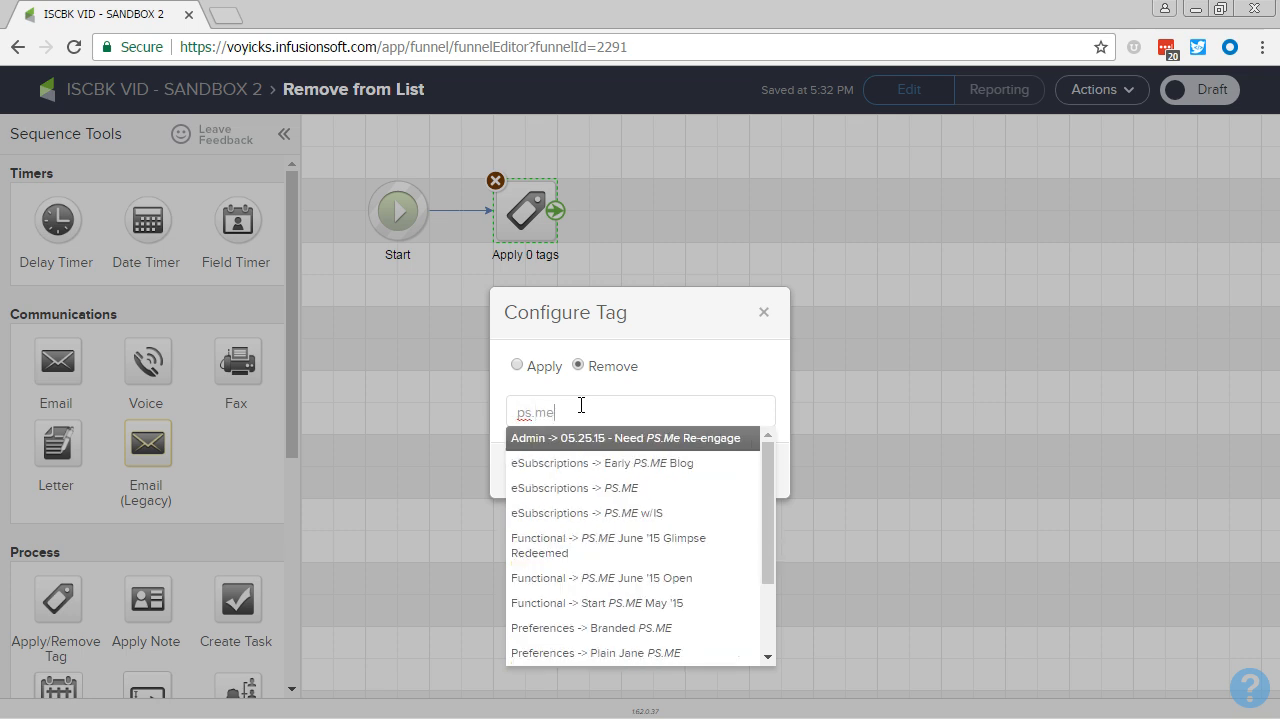
{"action": "left_click", "coordinate": [588, 488]}
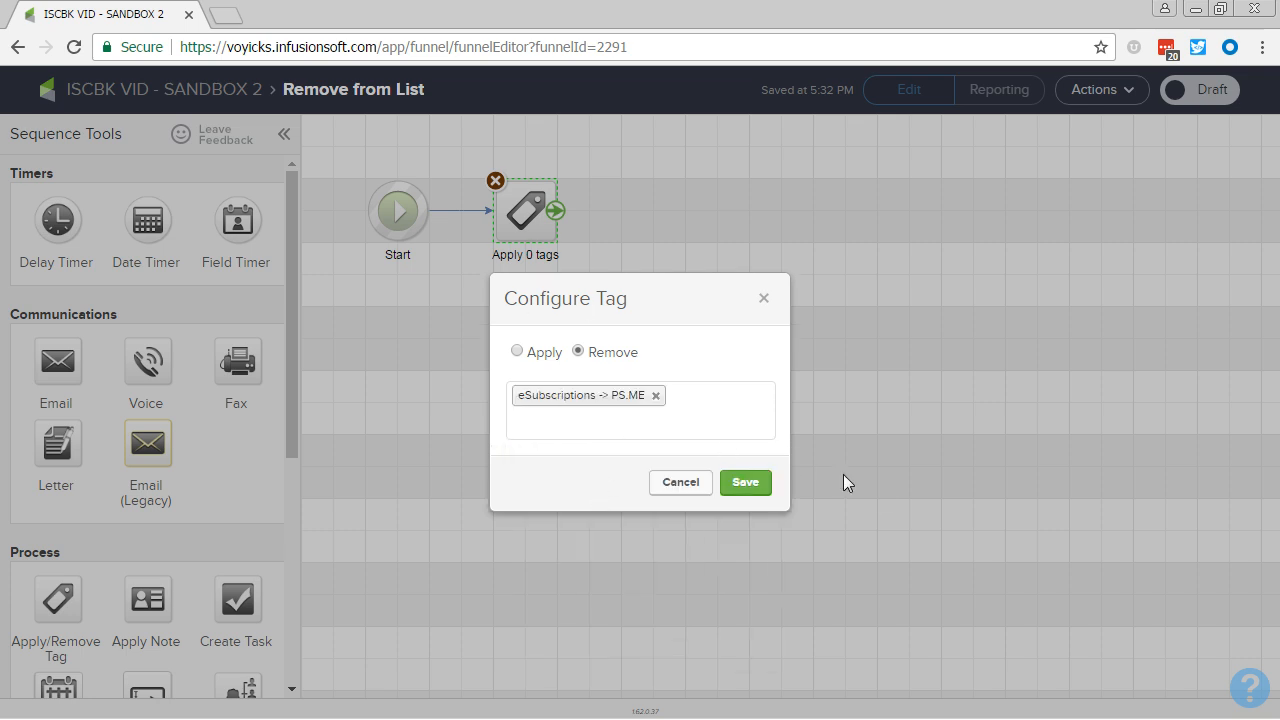
{"action": "left_click", "coordinate": [746, 484]}
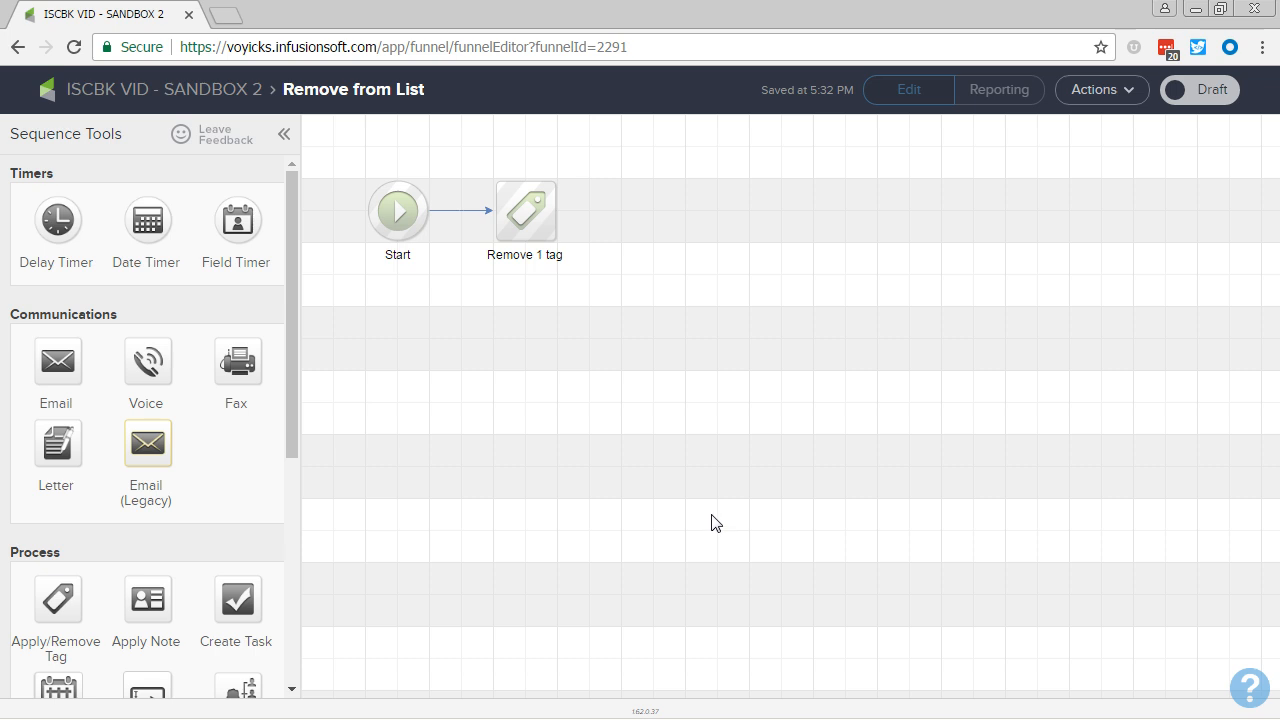
{"action": "left_click", "coordinate": [158, 95]}
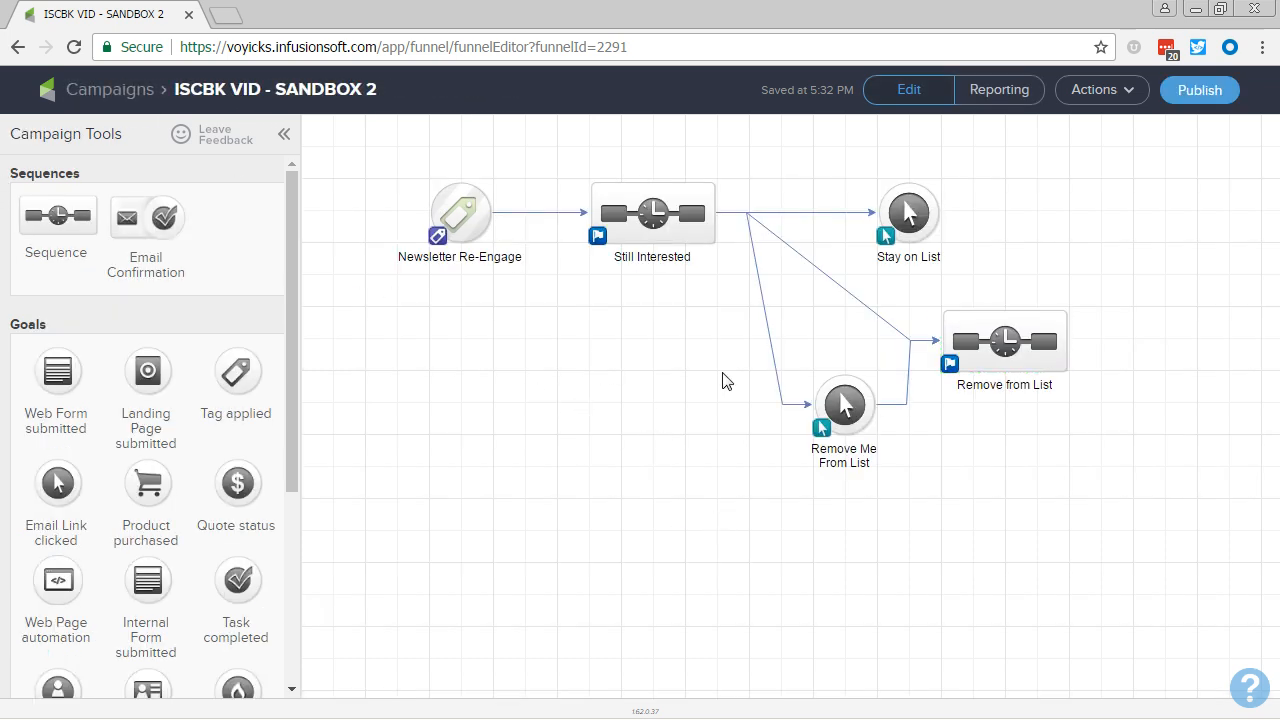
{"action": "double_click", "coordinate": [1038, 348]}
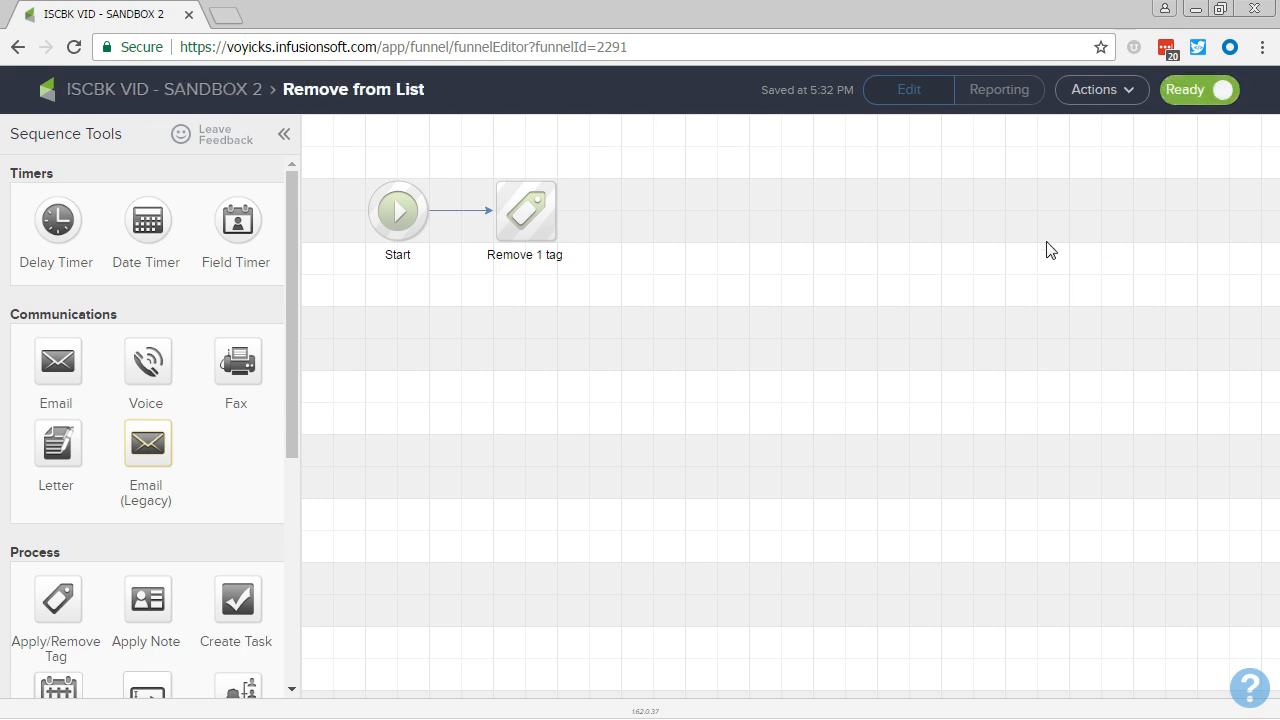
{"action": "left_click", "coordinate": [206, 100]}
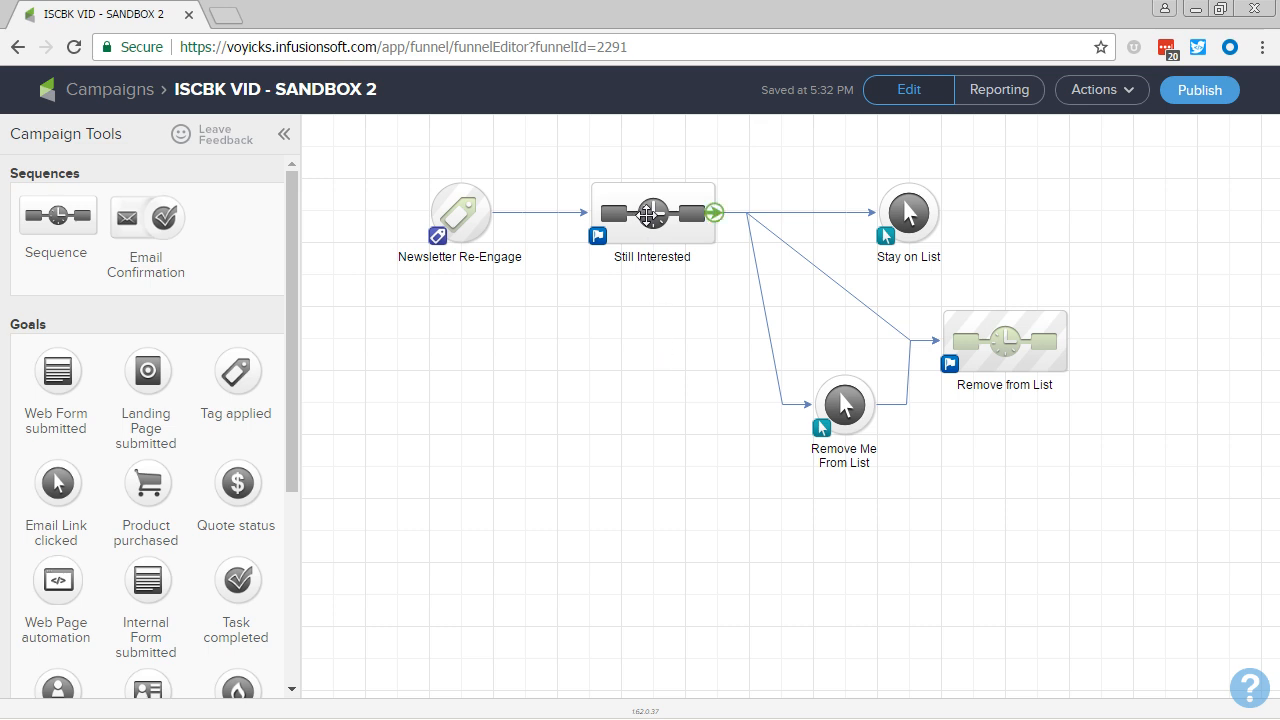
- In the Still Interested sequence, add a tag step after Start that removes "Functional -> Newsletter Re-Engage" and save it
{"action": "double_click", "coordinate": [648, 213]}
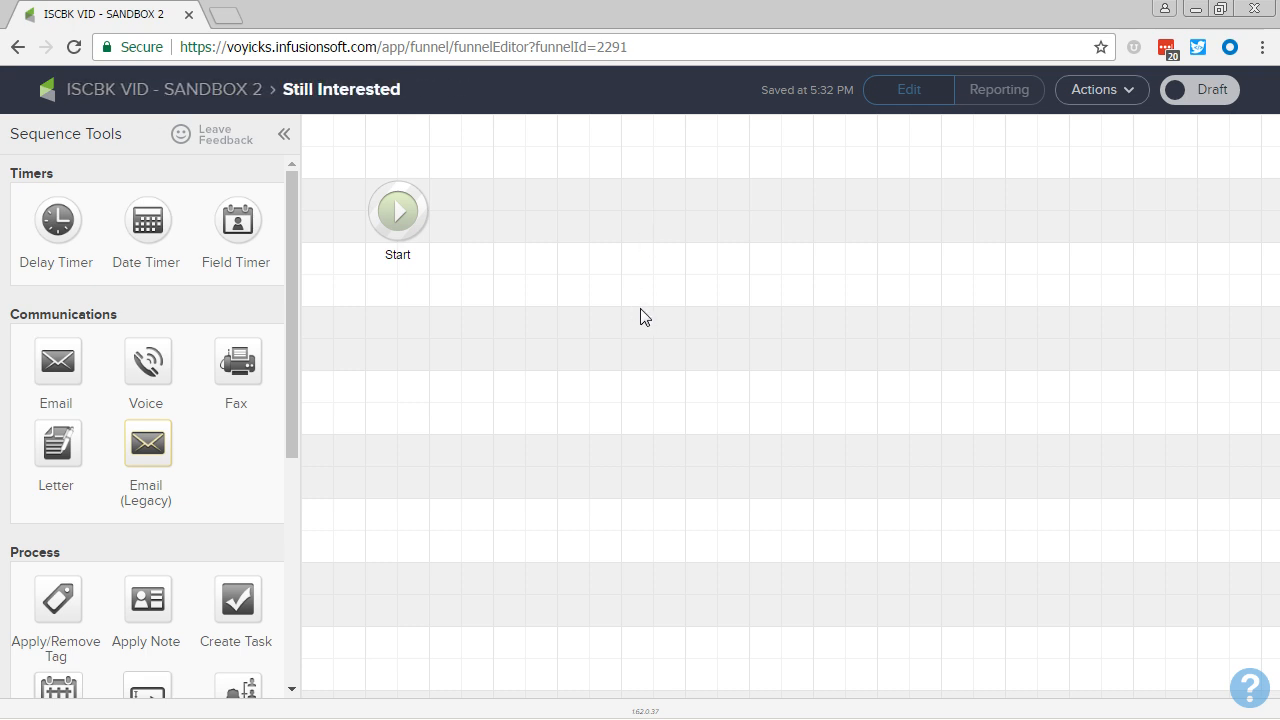
{"action": "left_click_drag", "start_coordinate": [60, 598], "coordinate": [522, 197]}
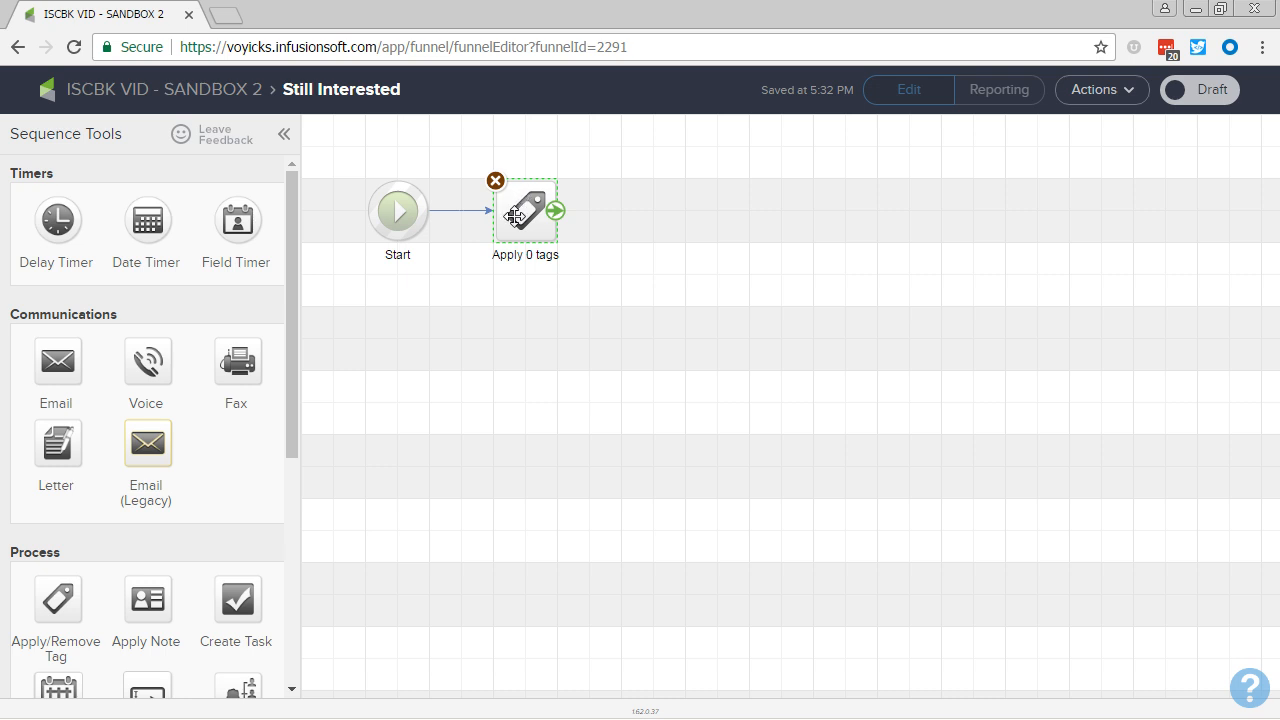
{"action": "double_click", "coordinate": [514, 217]}
{"action": "left_click", "coordinate": [577, 365]}
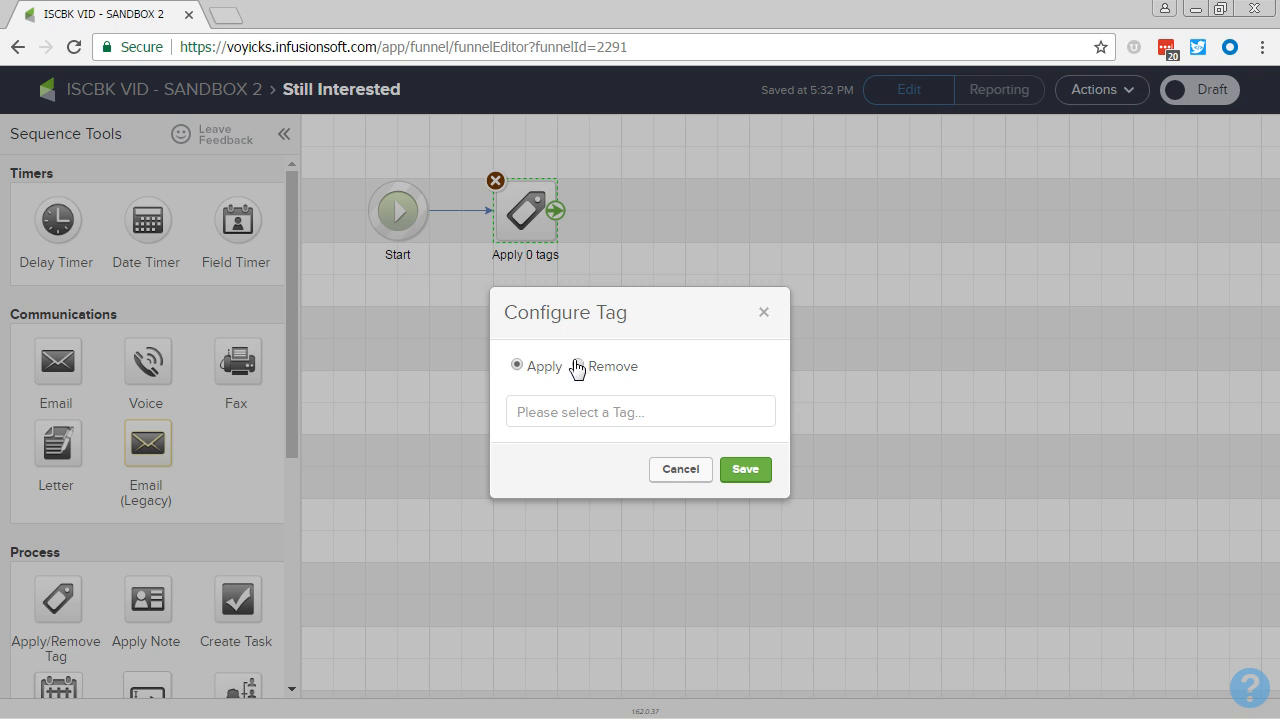
{"action": "left_click", "coordinate": [581, 411]}
{"action": "type", "text": "re-"}
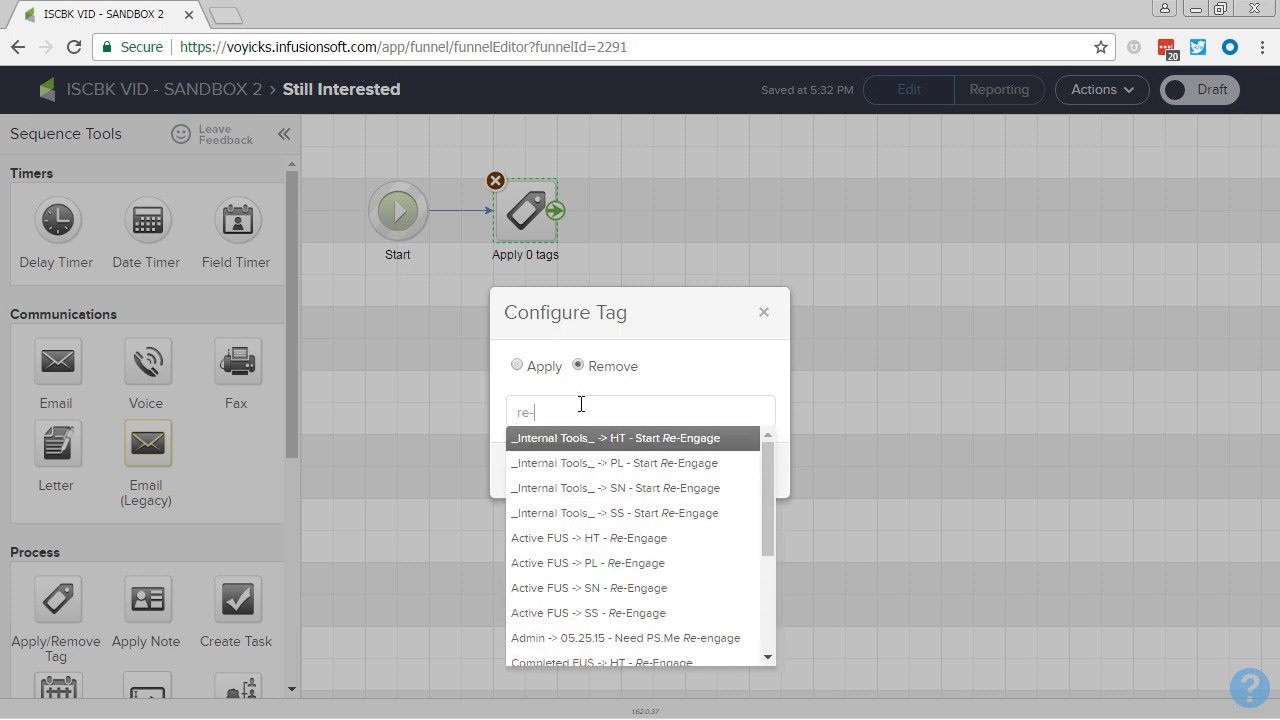
{"action": "type", "text": "engage"}
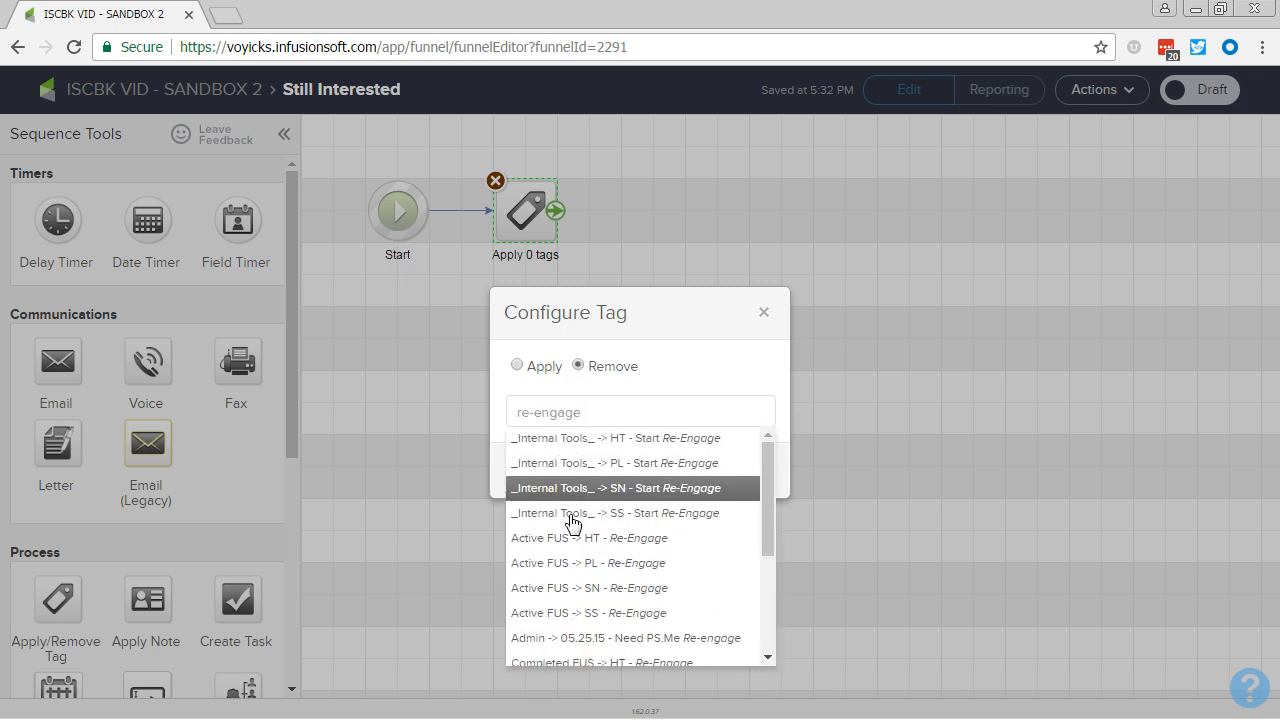
{"action": "scroll", "coordinate": [571, 523], "scroll_direction": "down", "scroll_amount": 5}
{"action": "left_click", "coordinate": [560, 617]}
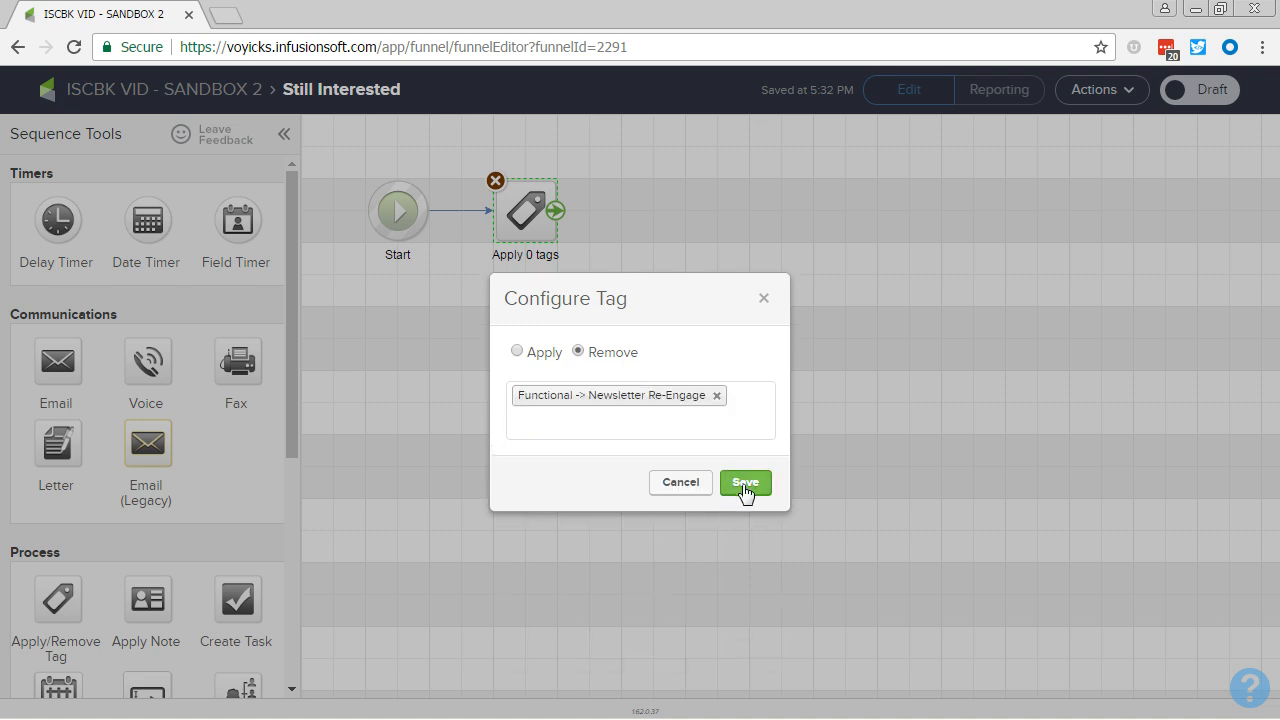
{"action": "left_click", "coordinate": [748, 487]}
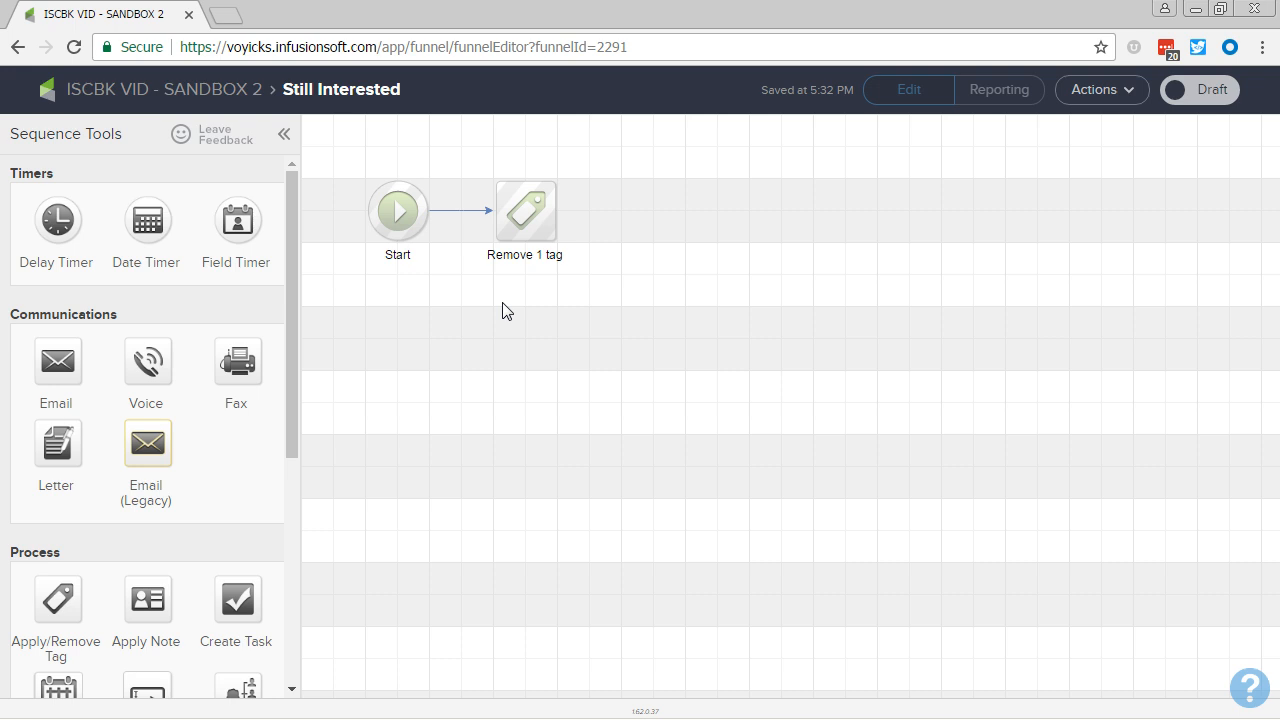
- Add an email named "Still Interested 1" after the tag removal step, followed by a delay timer
{"action": "left_click_drag", "start_coordinate": [58, 360], "coordinate": [619, 202]}
{"action": "type", "text": "S"}
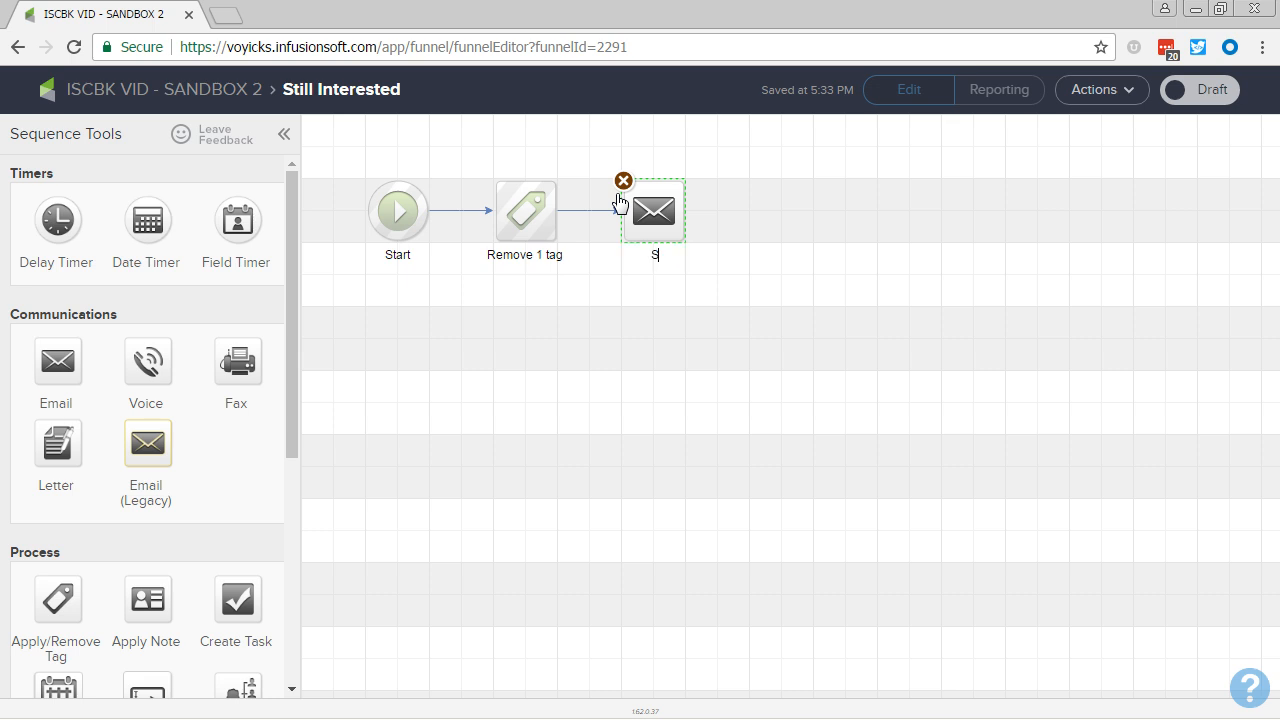
{"action": "type", "text": "till Interested 1"}
{"action": "left_click", "coordinate": [610, 446]}
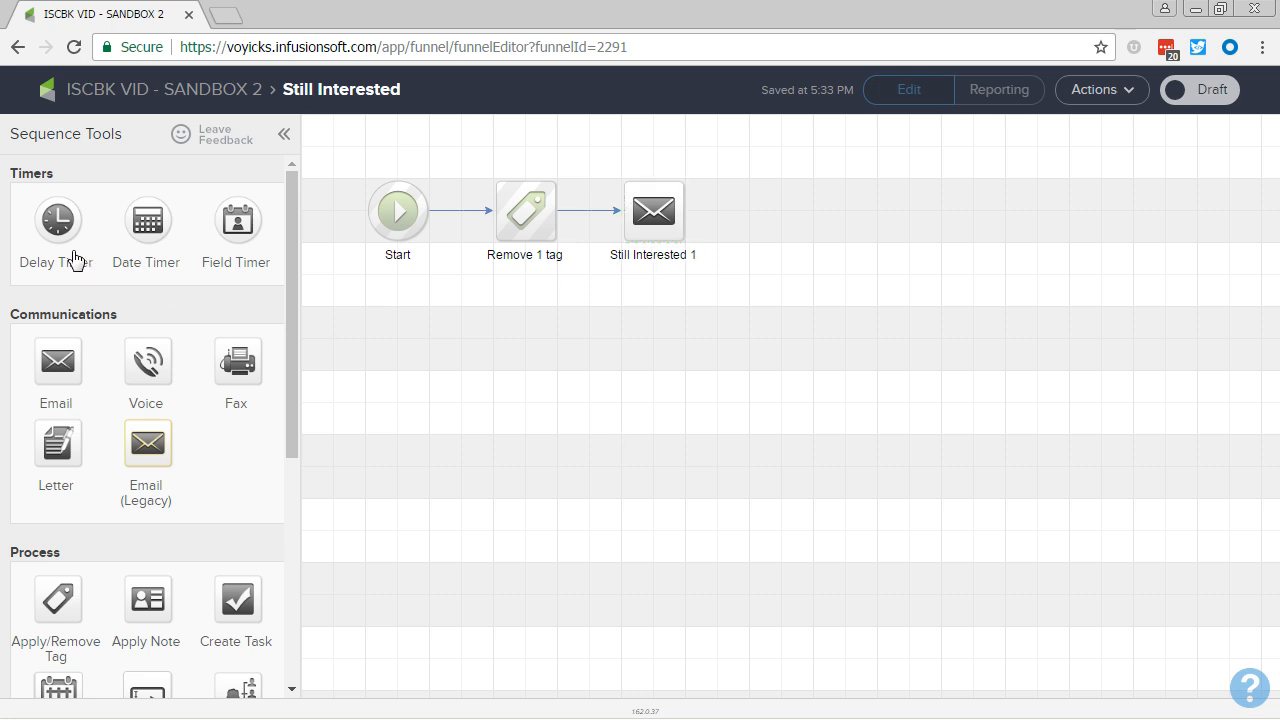
{"action": "left_click_drag", "start_coordinate": [65, 235], "coordinate": [791, 190]}
- Duplicate the email and its delay timer, link the copy after the first timer and rename the copied email "Still Interested 2"
{"action": "left_click_drag", "start_coordinate": [907, 268], "coordinate": [599, 152]}
{"action": "left_click_drag", "start_coordinate": [636, 232], "coordinate": [968, 222]}
{"action": "left_click_drag", "start_coordinate": [851, 211], "coordinate": [955, 214]}
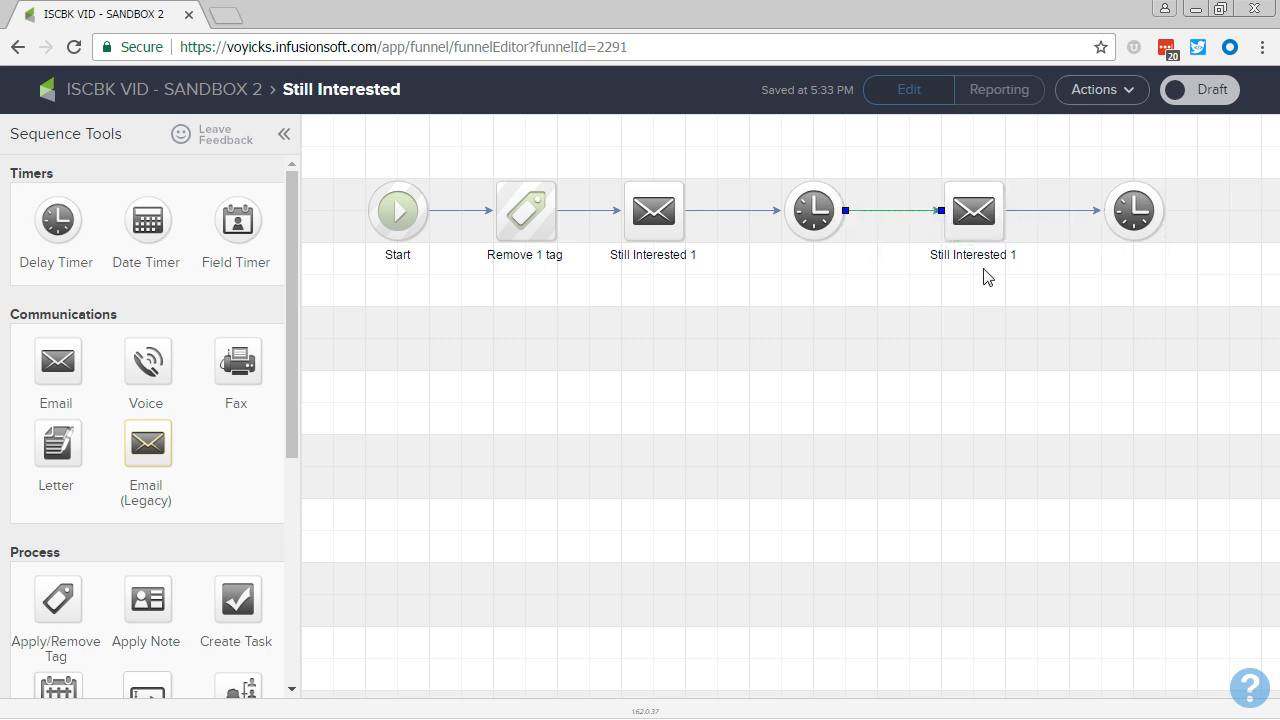
{"action": "double_click", "coordinate": [976, 253]}
{"action": "key", "text": "Right"}
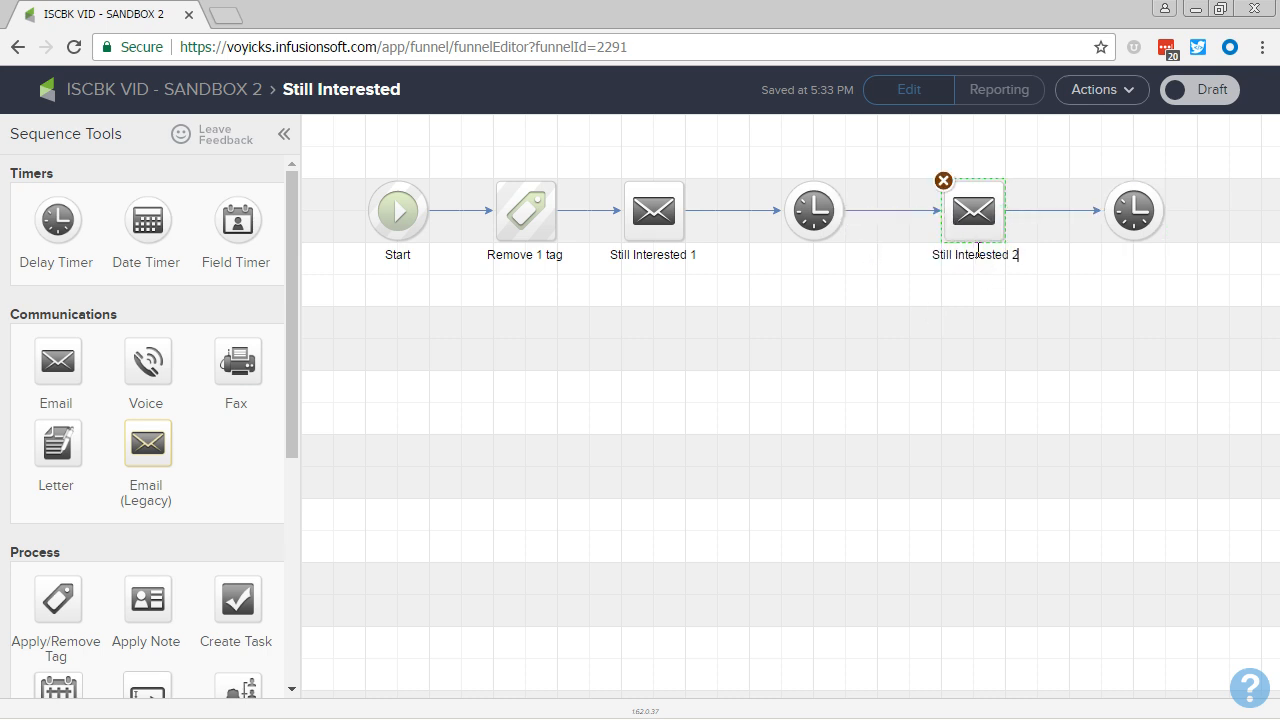
- Duplicate Still Interested 2 with its delay timer, link the copy after the second timer and rename the copied email "Still Interested 3"
{"action": "left_click_drag", "start_coordinate": [1071, 351], "coordinate": [626, 434]}
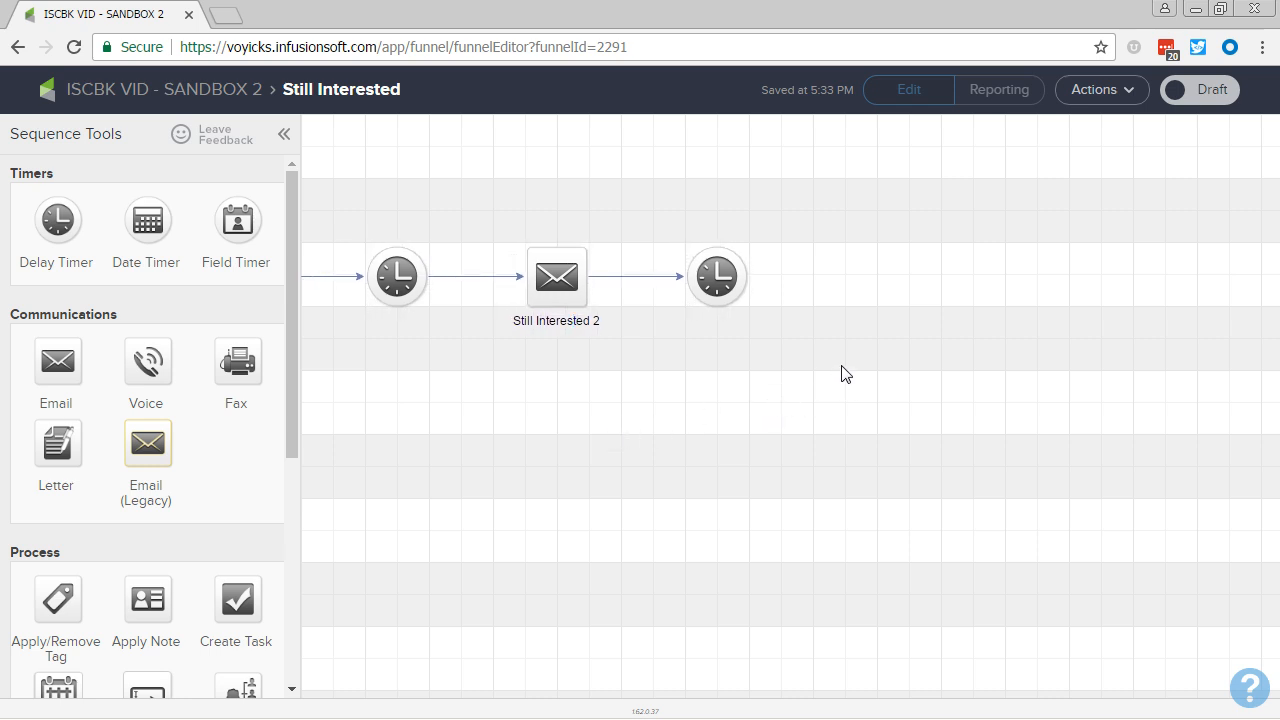
{"action": "left_click_drag", "start_coordinate": [814, 356], "coordinate": [476, 208]}
{"action": "left_click_drag", "start_coordinate": [550, 288], "coordinate": [874, 297]}
{"action": "left_click_drag", "start_coordinate": [745, 276], "coordinate": [875, 275]}
{"action": "left_click", "coordinate": [879, 318]}
{"action": "key", "text": "End"}
{"action": "key", "text": "BackSpace"}
{"action": "type", "text": "3"}
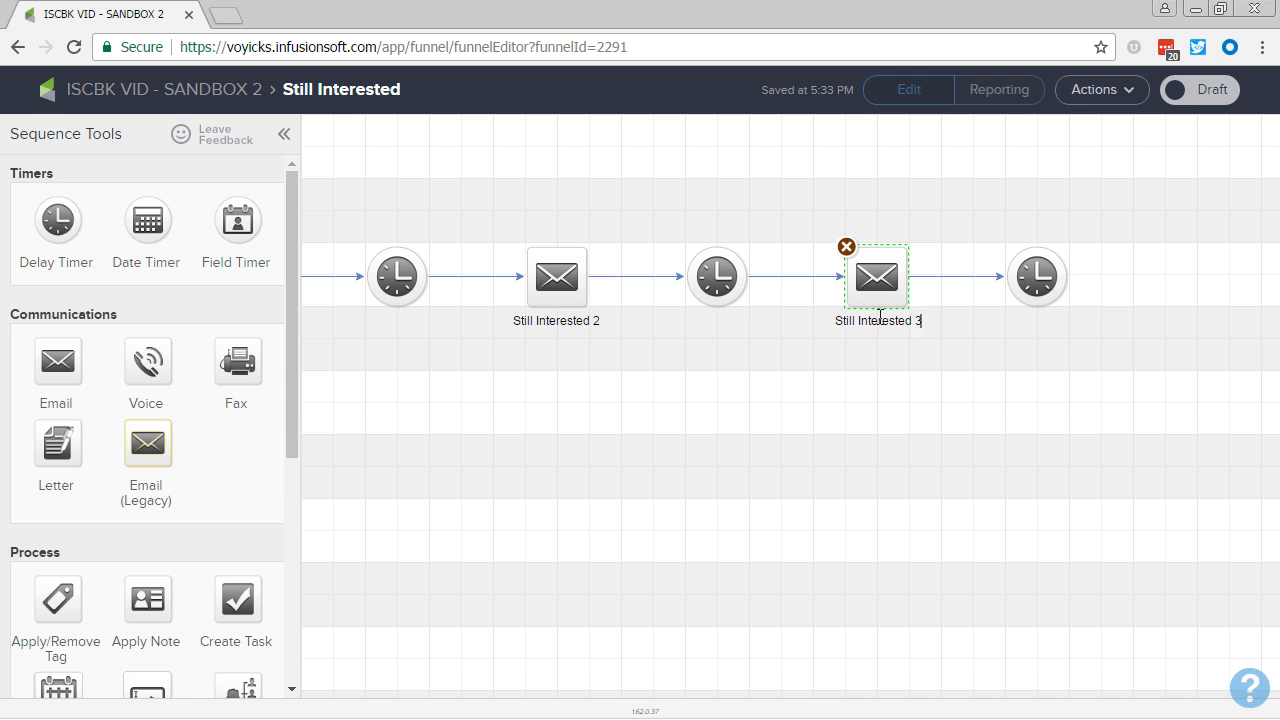
{"action": "left_click", "coordinate": [809, 412]}
- Delete the Still Interested 1 email from the sequence
{"action": "left_click_drag", "start_coordinate": [523, 420], "coordinate": [946, 416]}
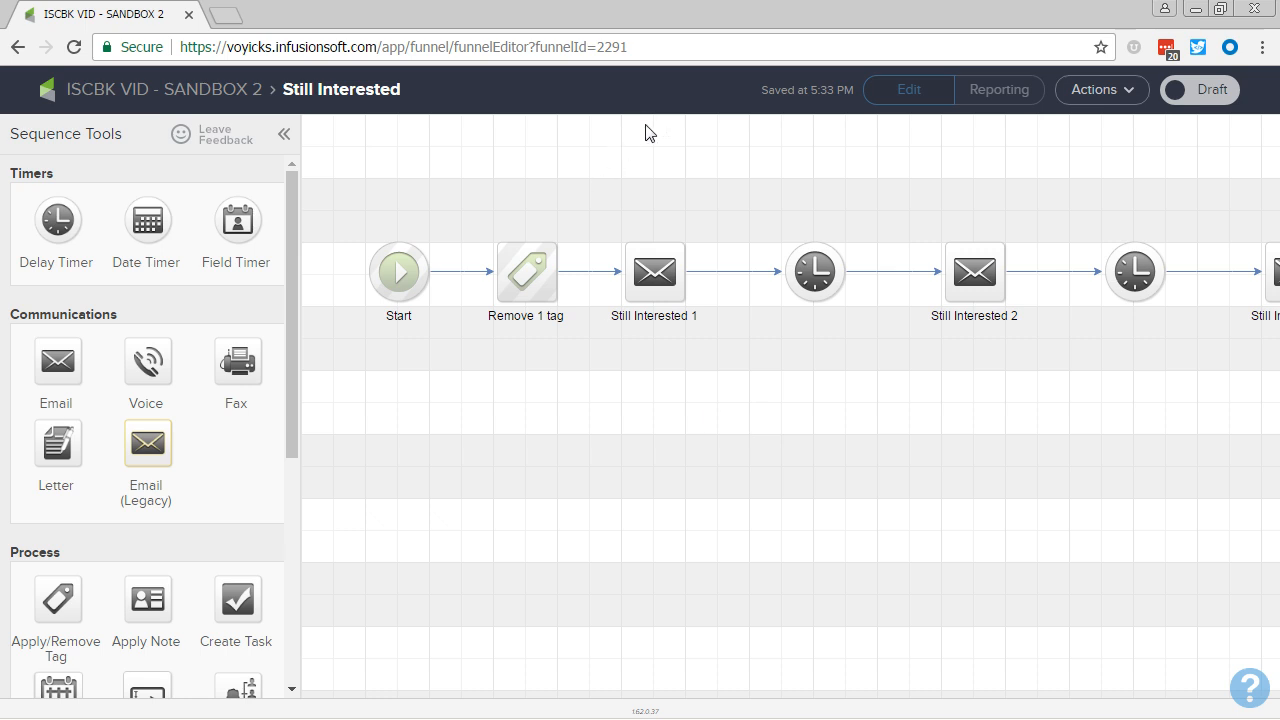
{"action": "left_click", "coordinate": [637, 295]}
{"action": "left_click", "coordinate": [632, 314]}
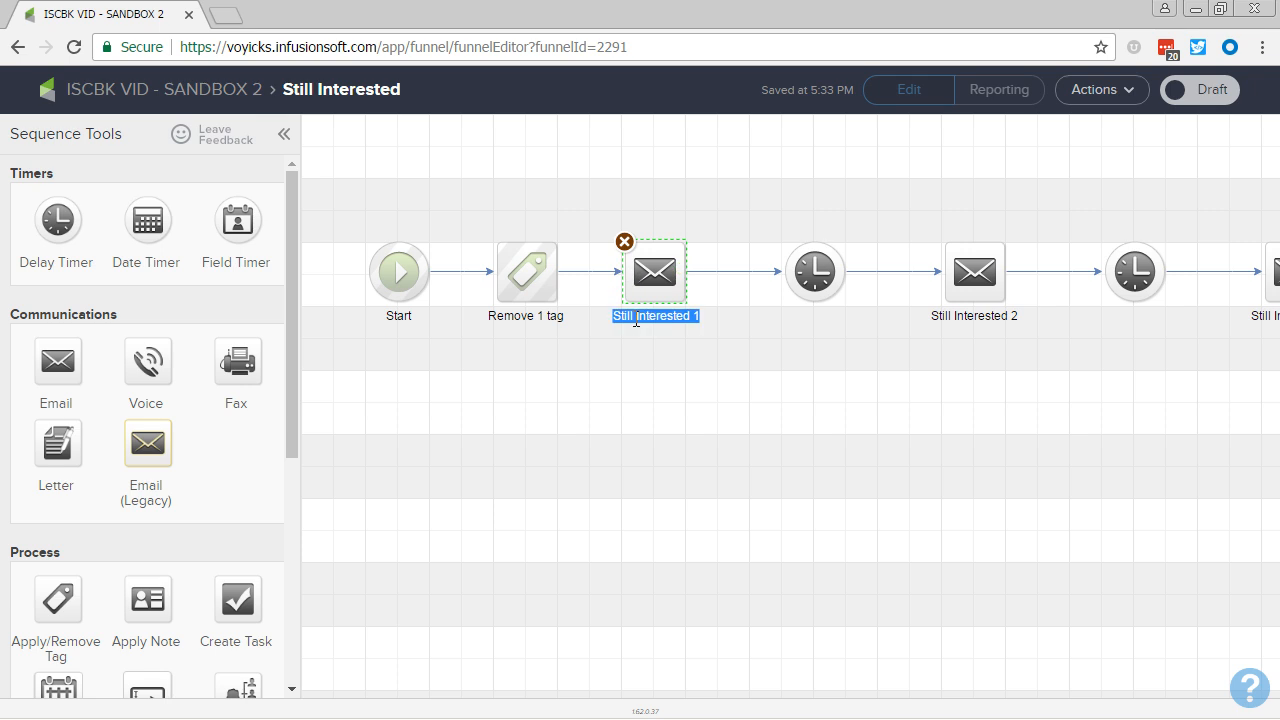
{"action": "left_click", "coordinate": [627, 366]}
{"action": "left_click", "coordinate": [645, 278]}
{"action": "left_click", "coordinate": [623, 243]}
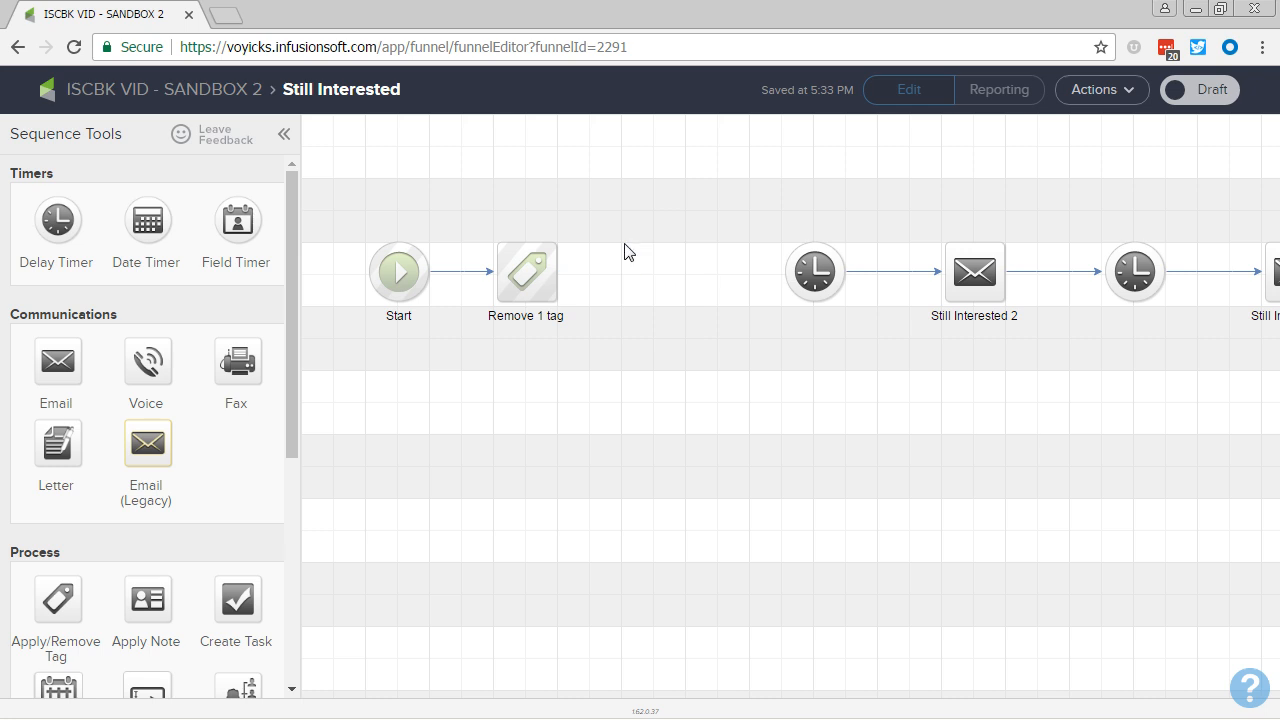
- Add a legacy email named "Still Interested 1" after the tag removal step and link it to the first delay timer
{"action": "left_click_drag", "start_coordinate": [150, 450], "coordinate": [639, 270]}
{"action": "type", "text": "Still Interested 1"}
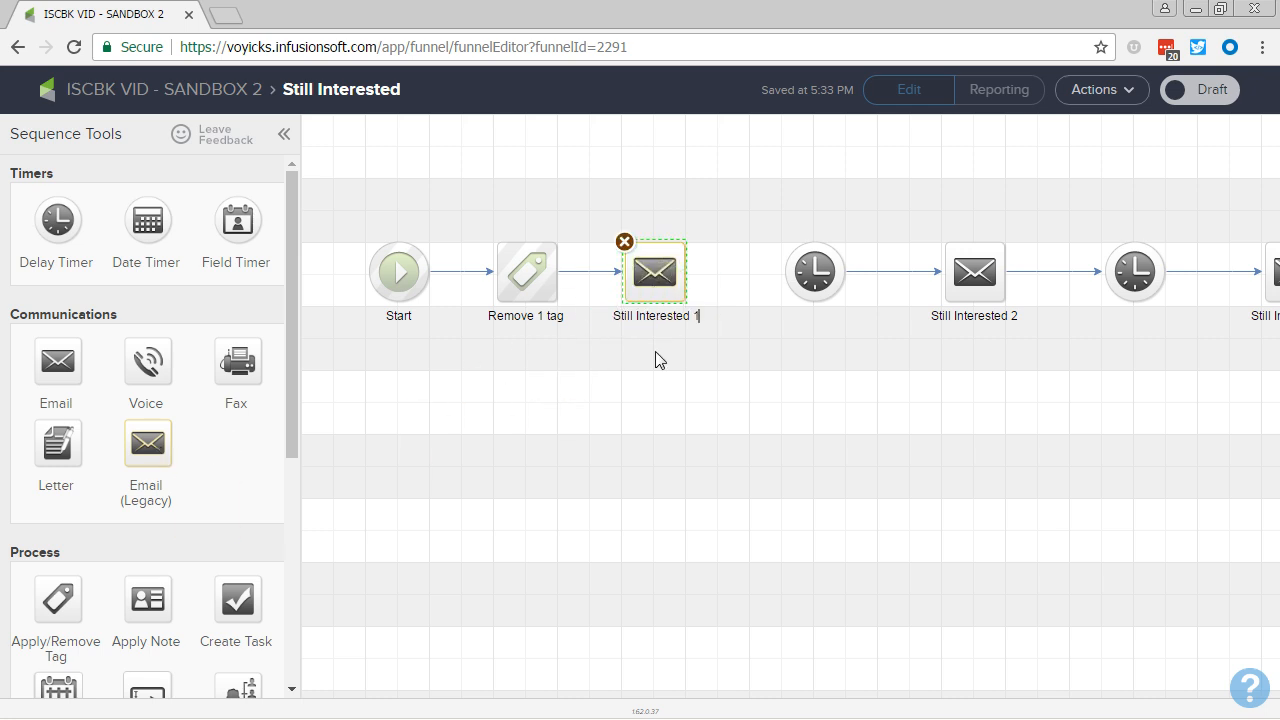
{"action": "left_click", "coordinate": [658, 405]}
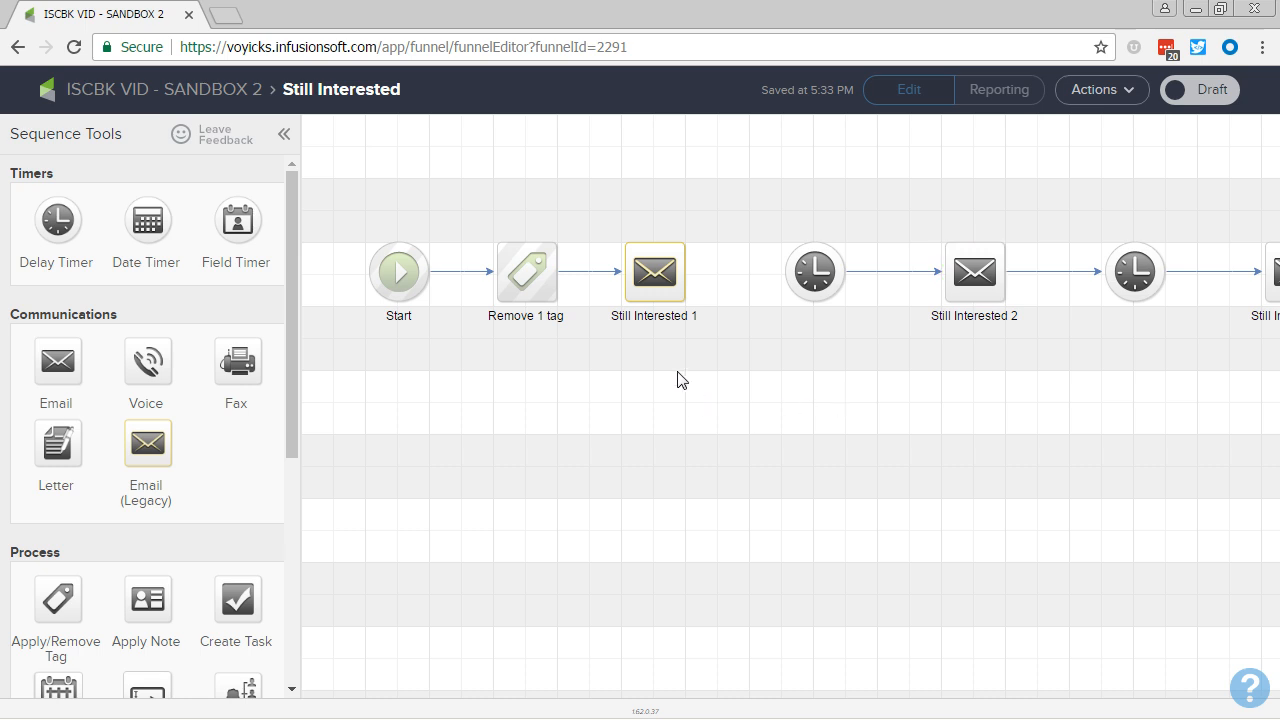
{"action": "left_click_drag", "start_coordinate": [683, 289], "coordinate": [815, 275]}
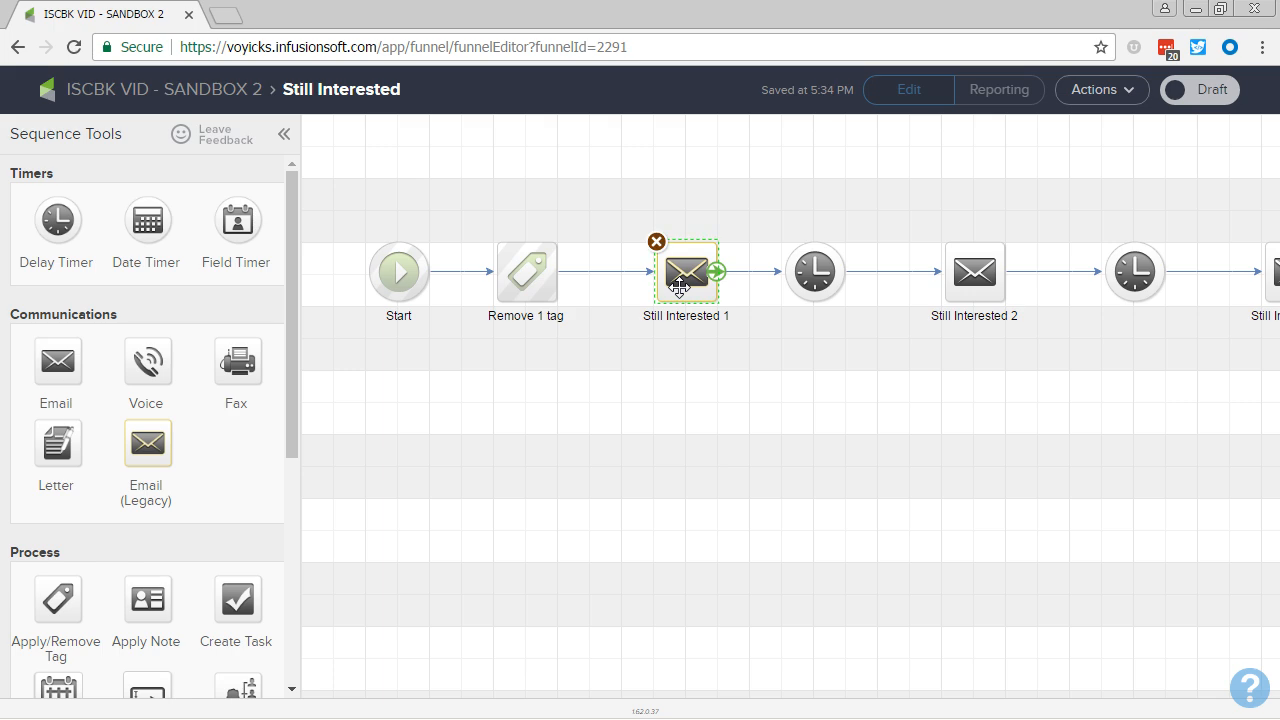
- Under Still Interested 1's greeting, write "I'm doing some digital house tidying and noticed that while you ARE on the newsletter list, you haven't been clicking around much."
{"action": "double_click", "coordinate": [679, 287]}
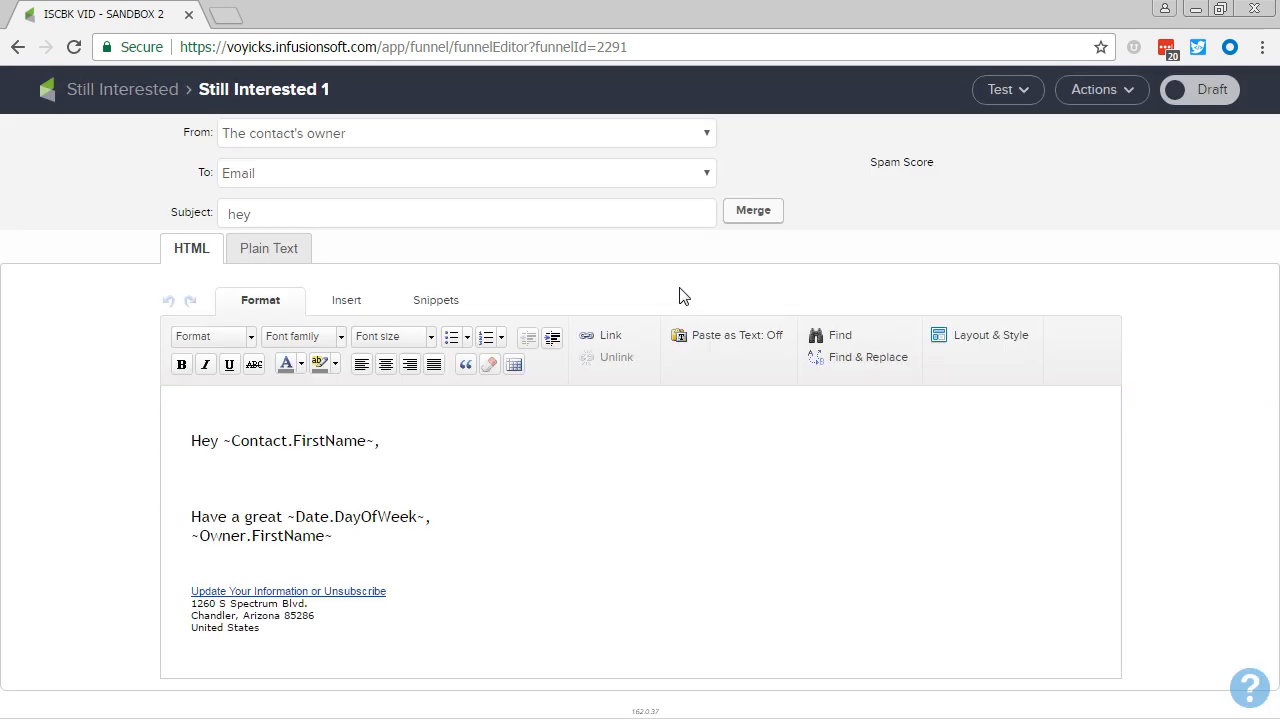
{"action": "left_click", "coordinate": [212, 481]}
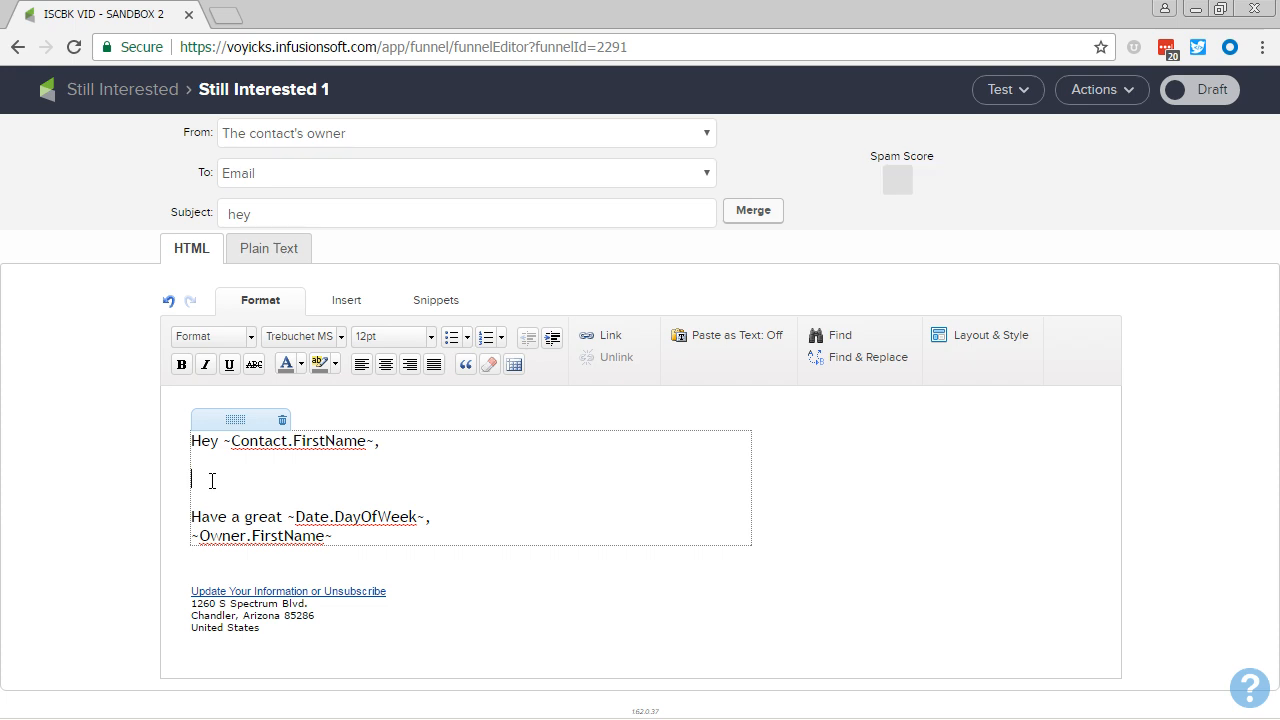
{"action": "type", "text": "I'm doing some digital house tidying a"}
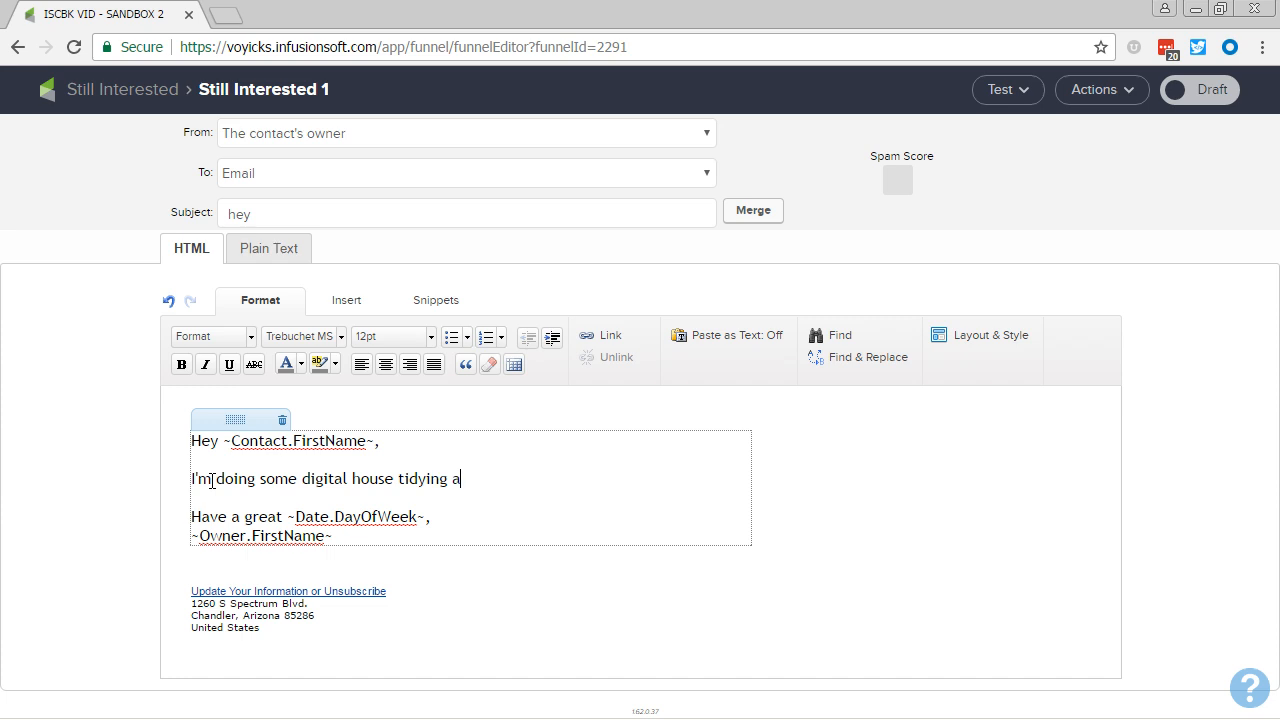
{"action": "type", "text": "nd noticed that ywhile y"}
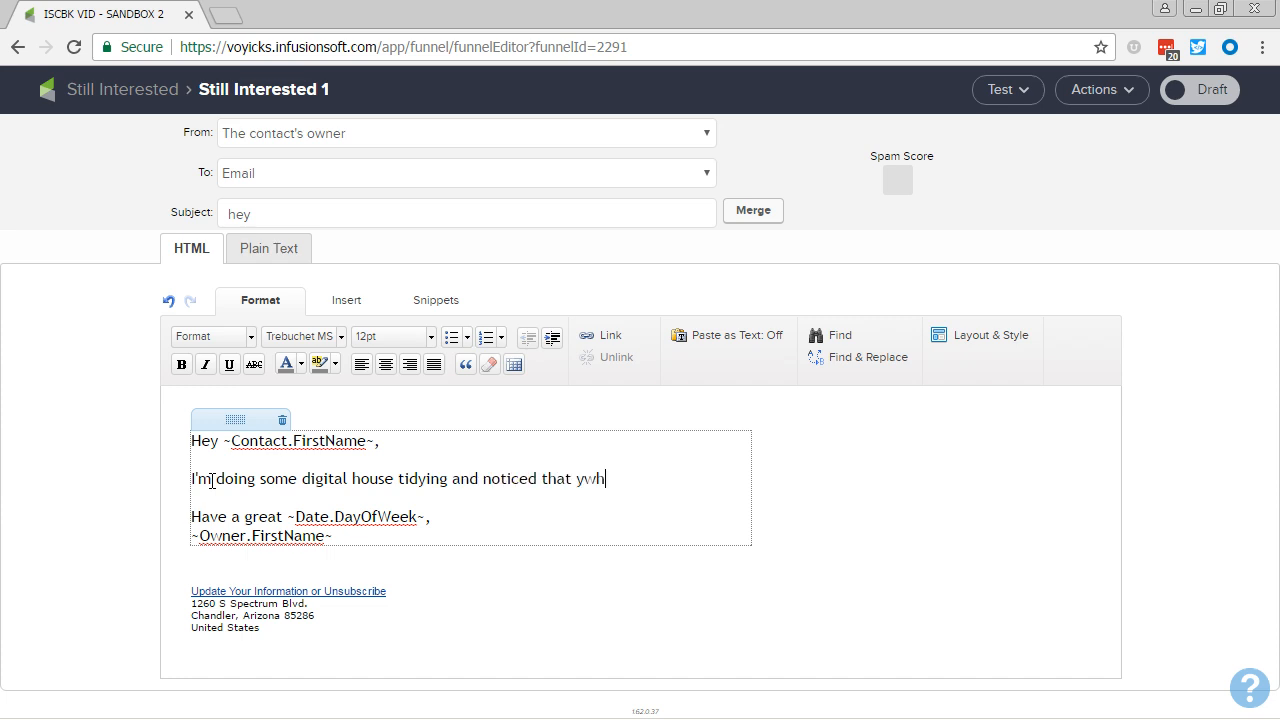
{"action": "key", "text": "ctrl+BackSpace"}
{"action": "key", "text": "ctrl+BackSpace"}
{"action": "type", "text": "while you ARE on the newsl"}
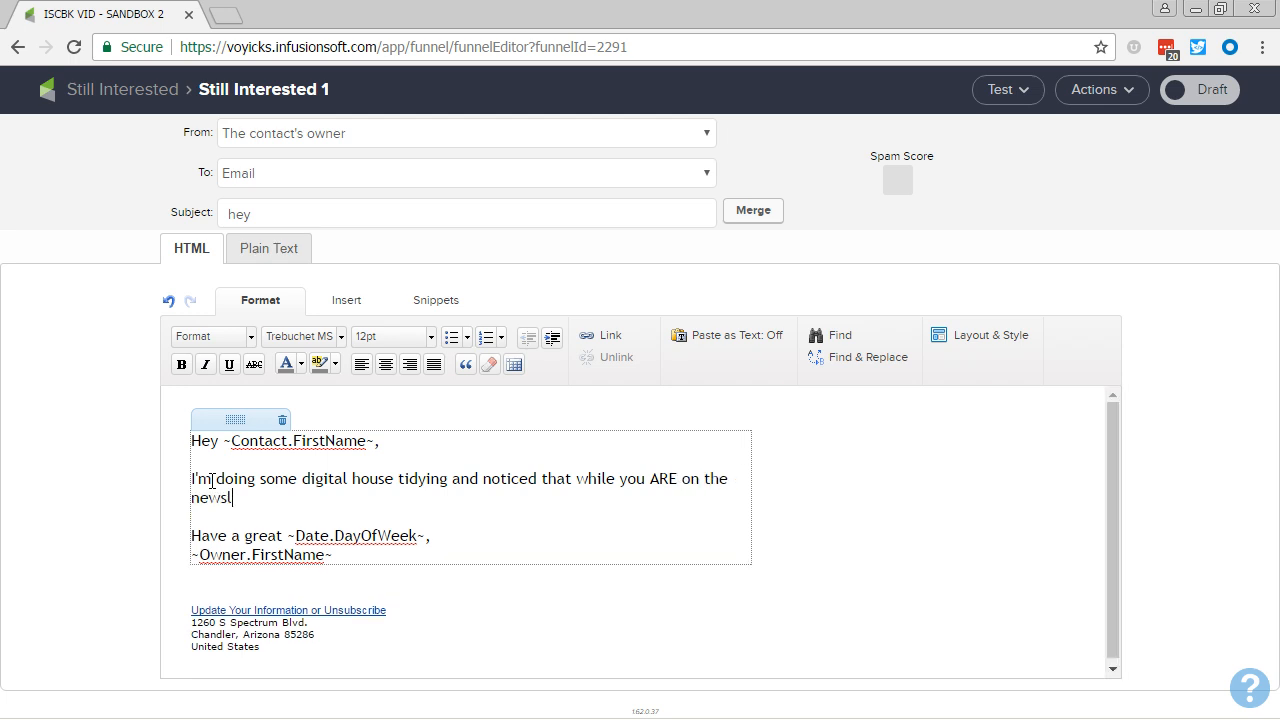
{"action": "type", "text": "etter list, you hav"}
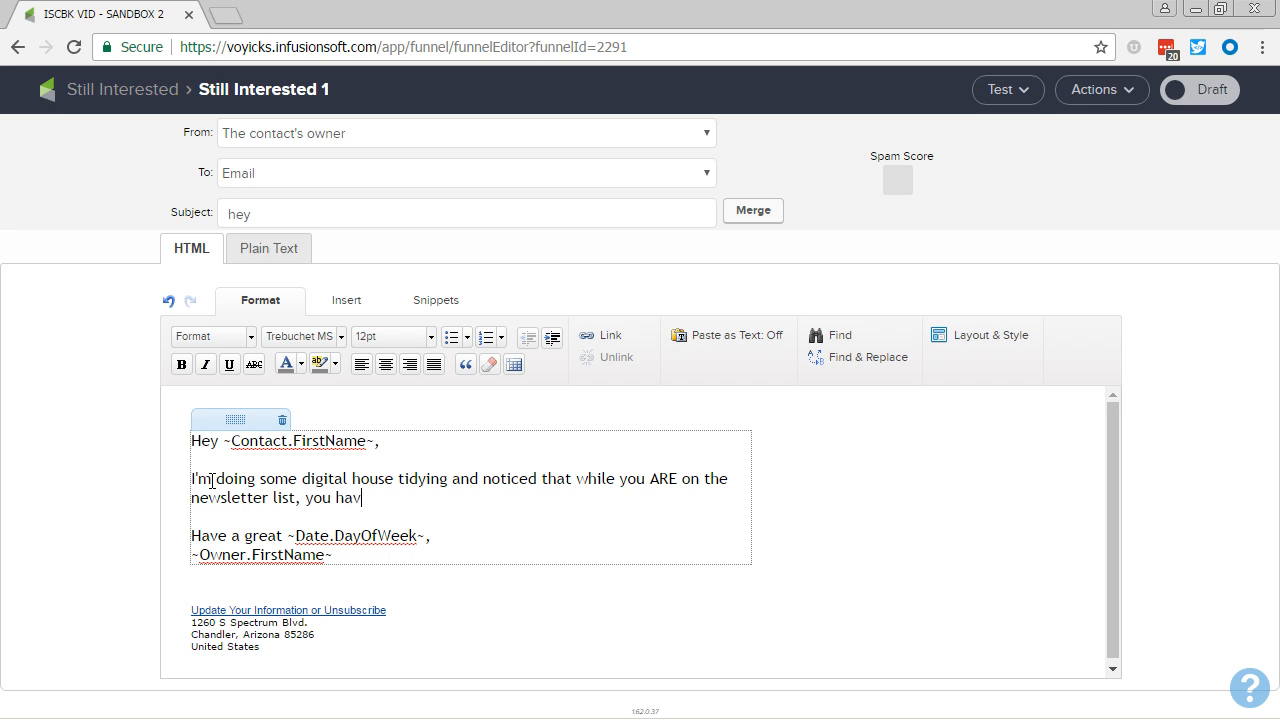
{"action": "type", "text": "en't been clicking aro"}
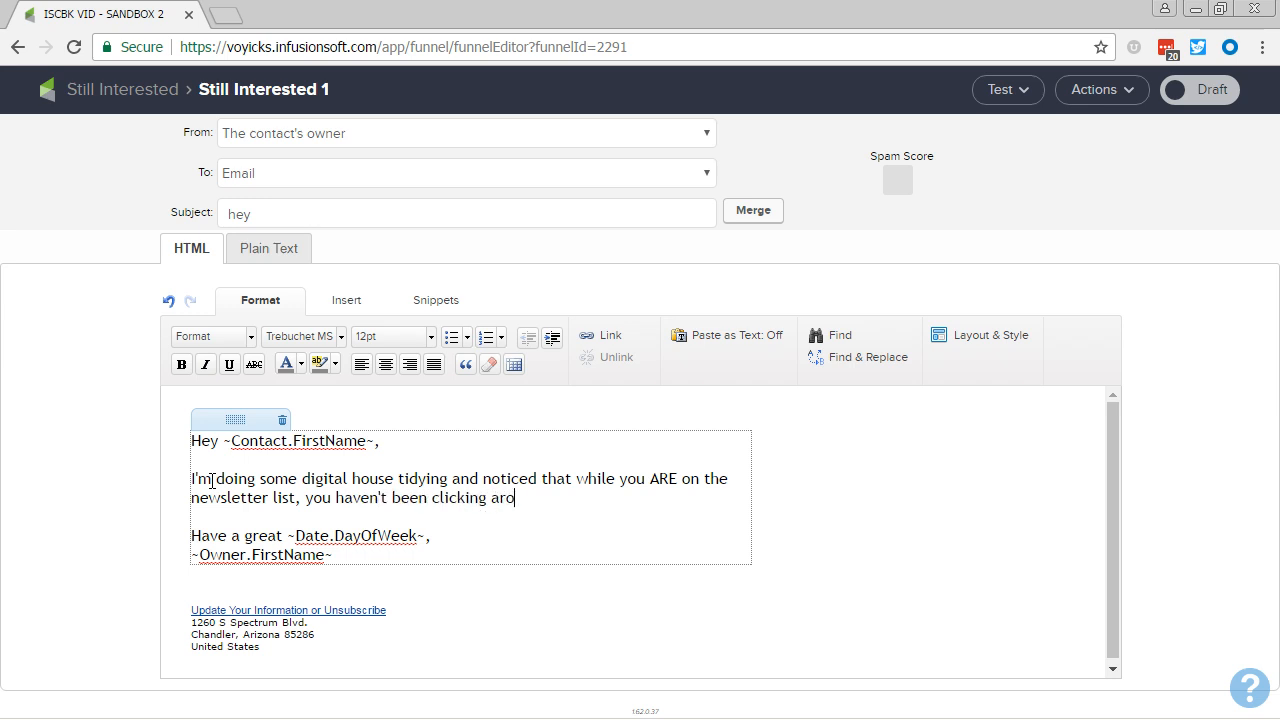
{"action": "type", "text": "und much."}
{"action": "key", "text": "Return"}
{"action": "key", "text": "Return"}
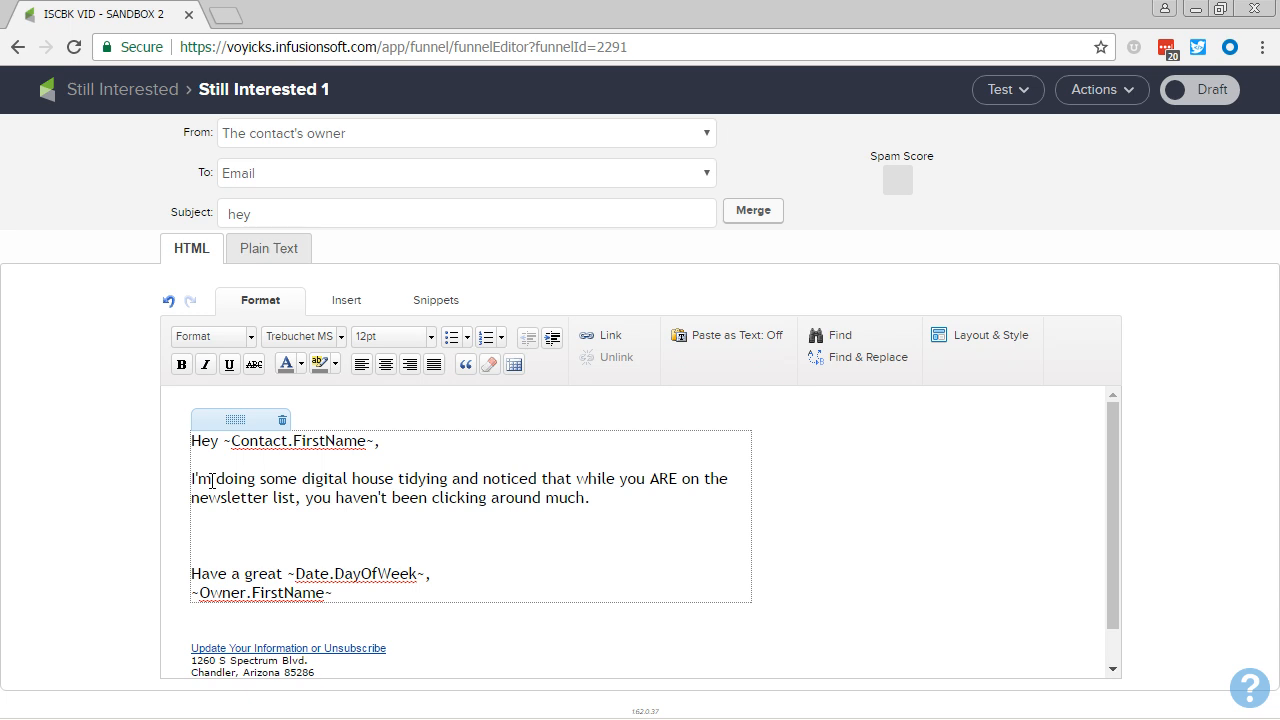
- Add a second paragraph reading "First off, thank you so much for even choosing to receive the newsletter at some point!"
{"action": "type", "text": "First off, thank you so muc"}
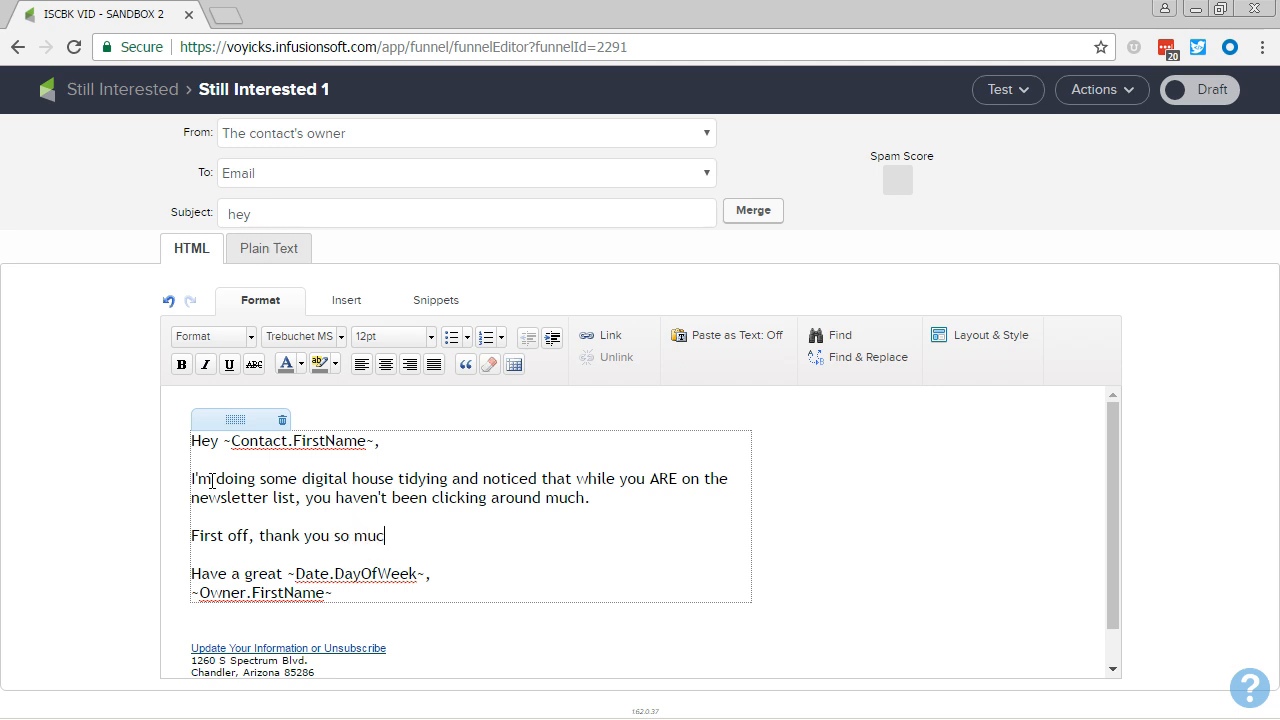
{"action": "type", "text": "h for even choosi"}
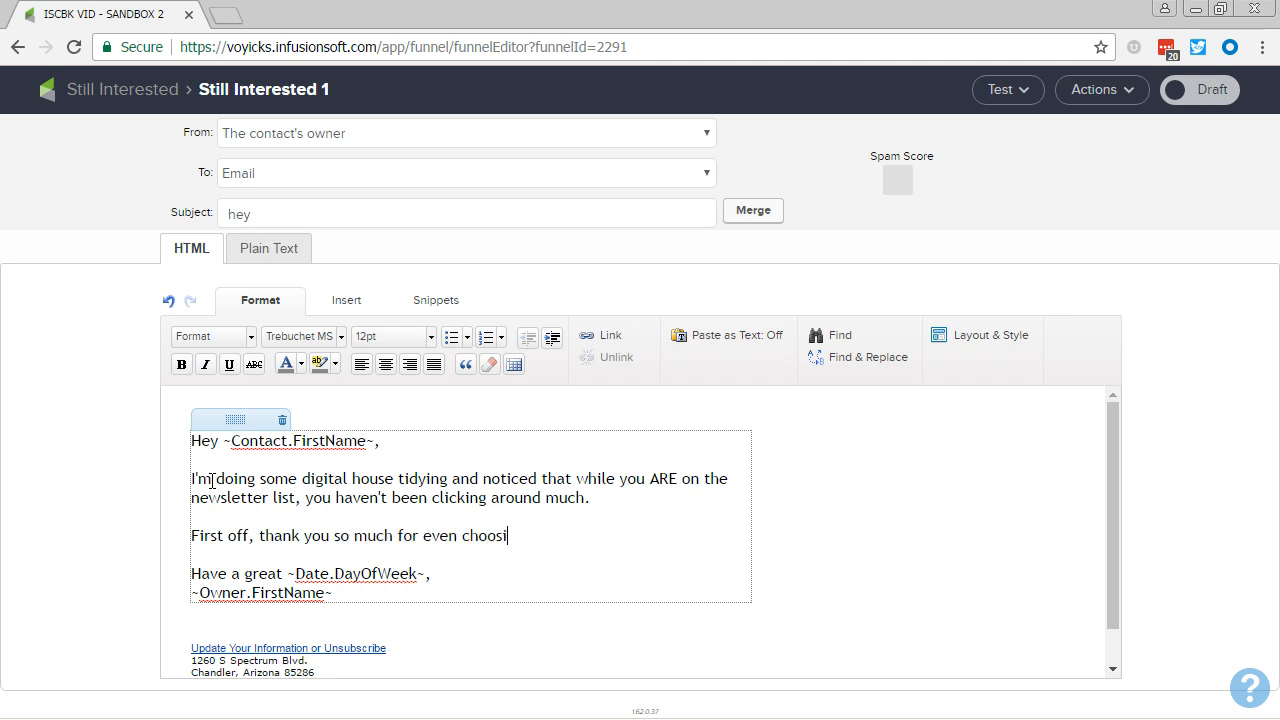
{"action": "type", "text": "ng to recieve"}
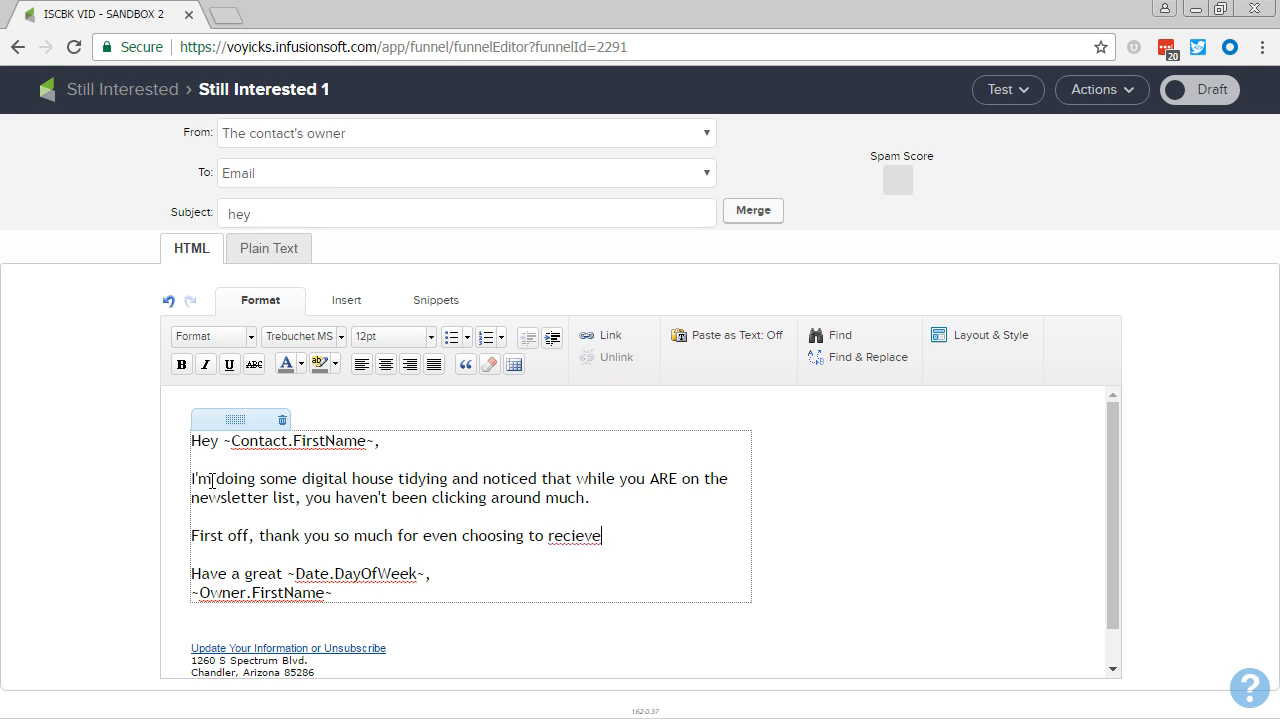
{"action": "key", "text": "BackSpace"}
{"action": "key", "text": "BackSpace"}
{"action": "key", "text": "BackSpace"}
{"action": "key", "text": "BackSpace"}
{"action": "type", "text": "eive the newsletter at "}
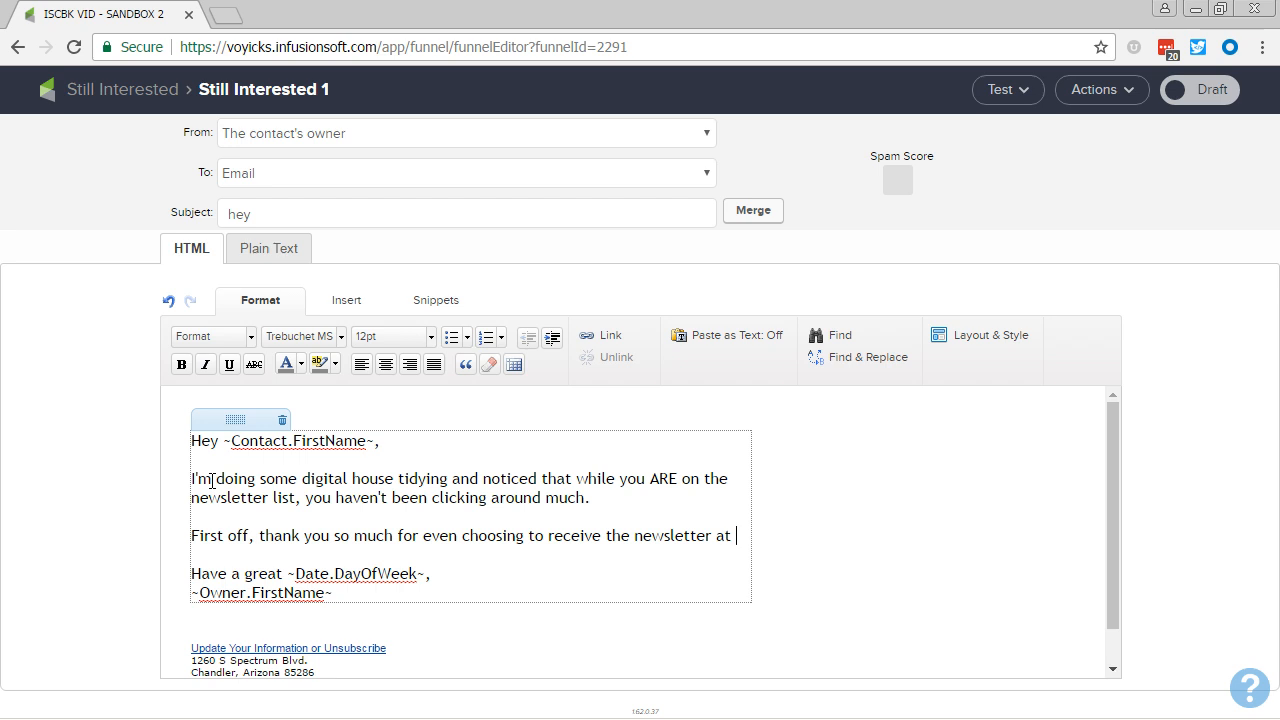
{"action": "type", "text": "some point!"}
{"action": "key", "text": "Return"}
{"action": "key", "text": "Return"}
- Add a third paragraph beginning "And I get, things change. Interests evolve. I really do like to keep a clean email list, so"
{"action": "type", "text": "An"}
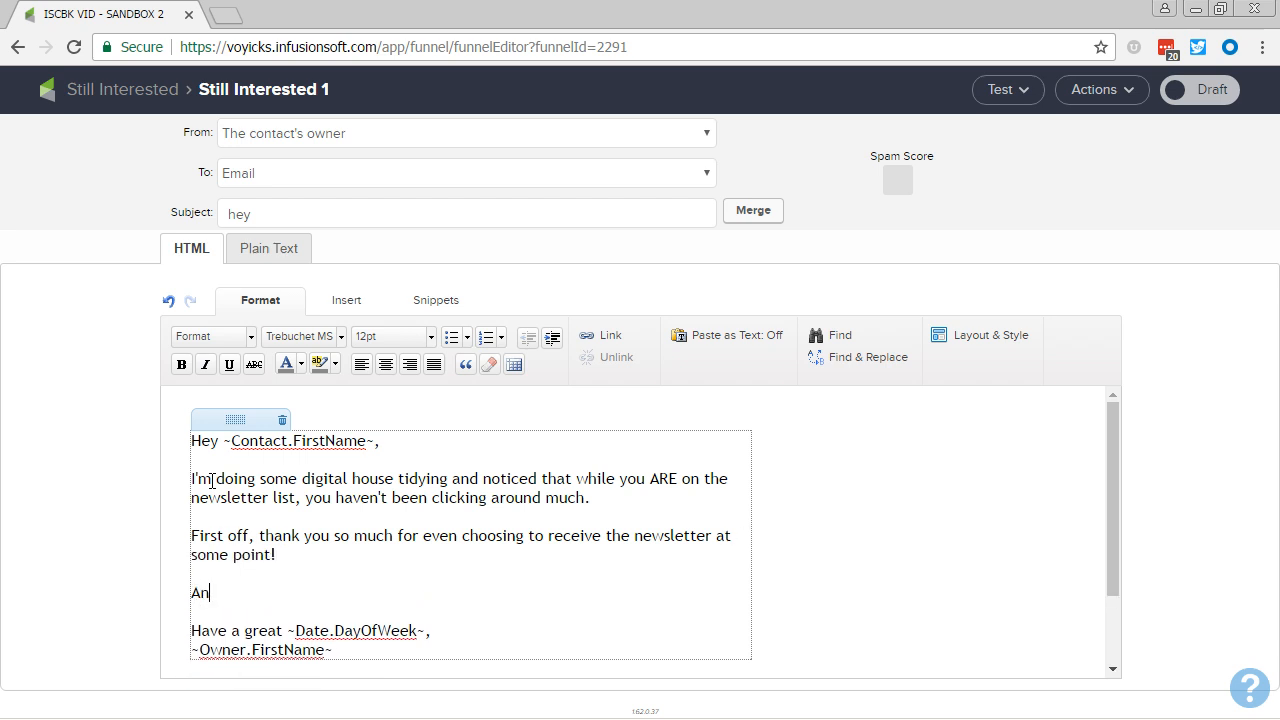
{"action": "type", "text": "d I get, things change. Intereste"}
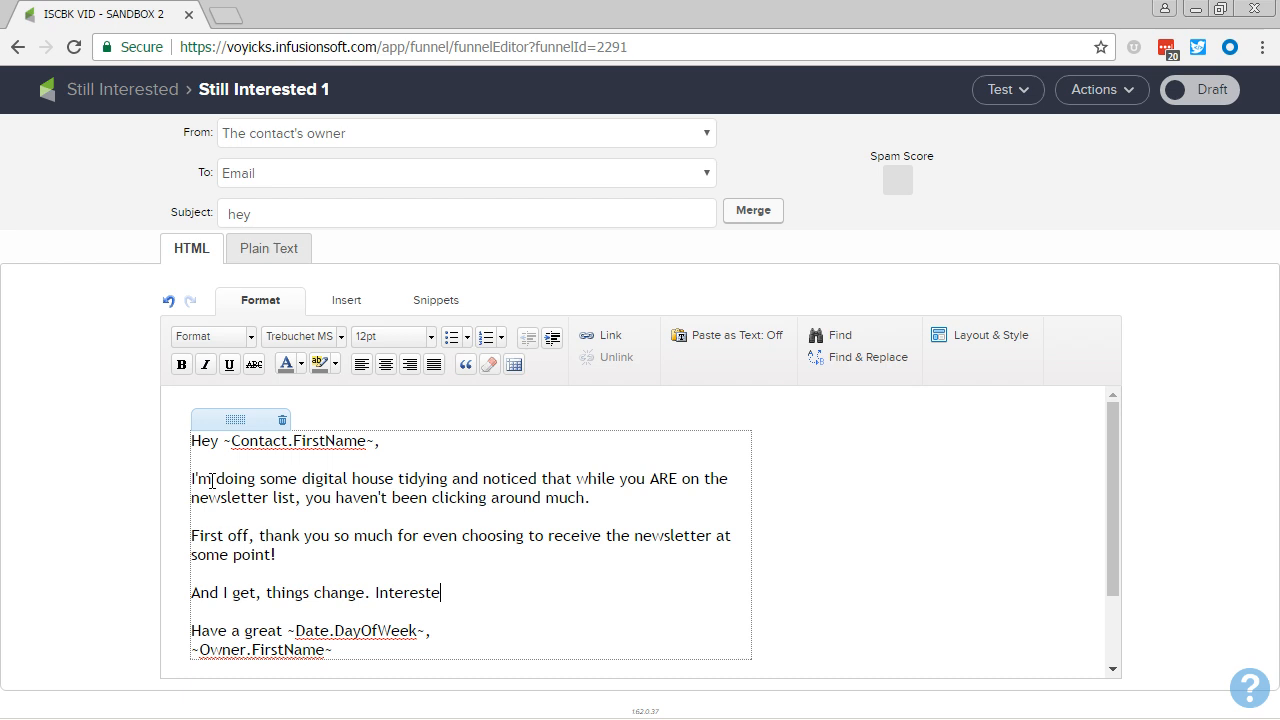
{"action": "key", "text": "BackSpace"}
{"action": "type", "text": "s evolve. I really do lik e"}
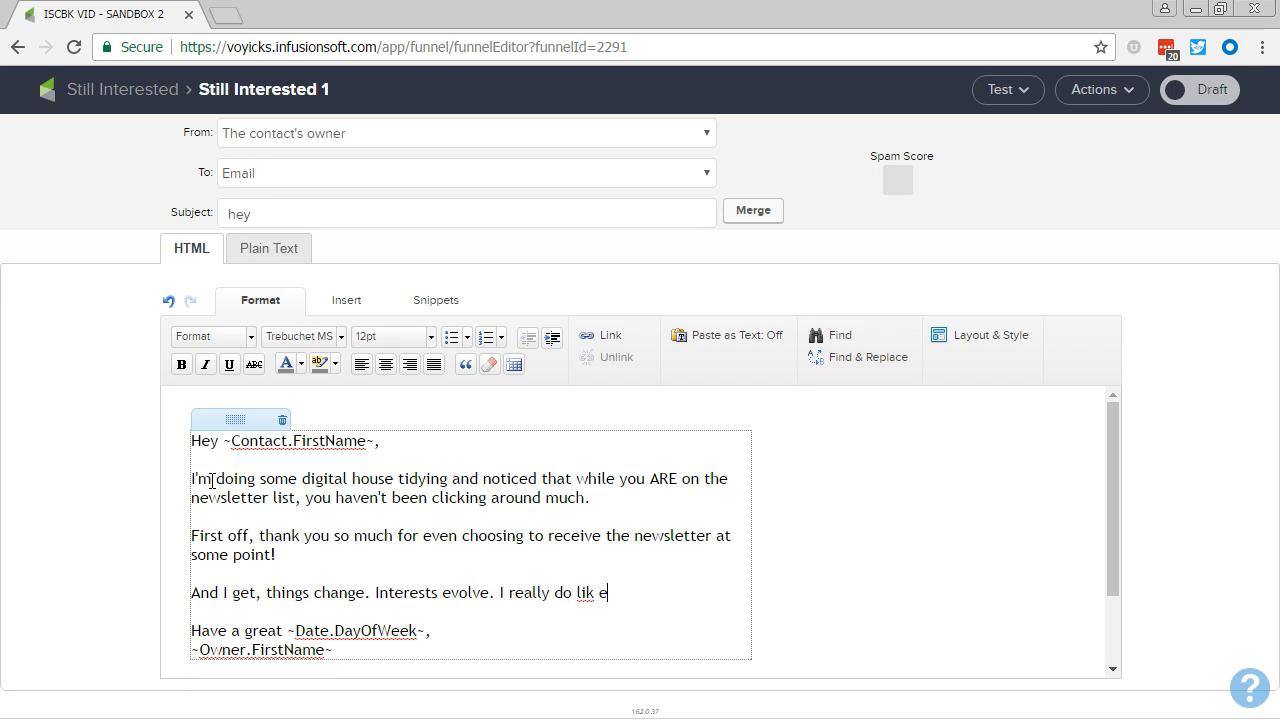
{"action": "key", "text": "BackSpace"}
{"action": "key", "text": "BackSpace"}
{"action": "type", "text": "e to keep a clean em"}
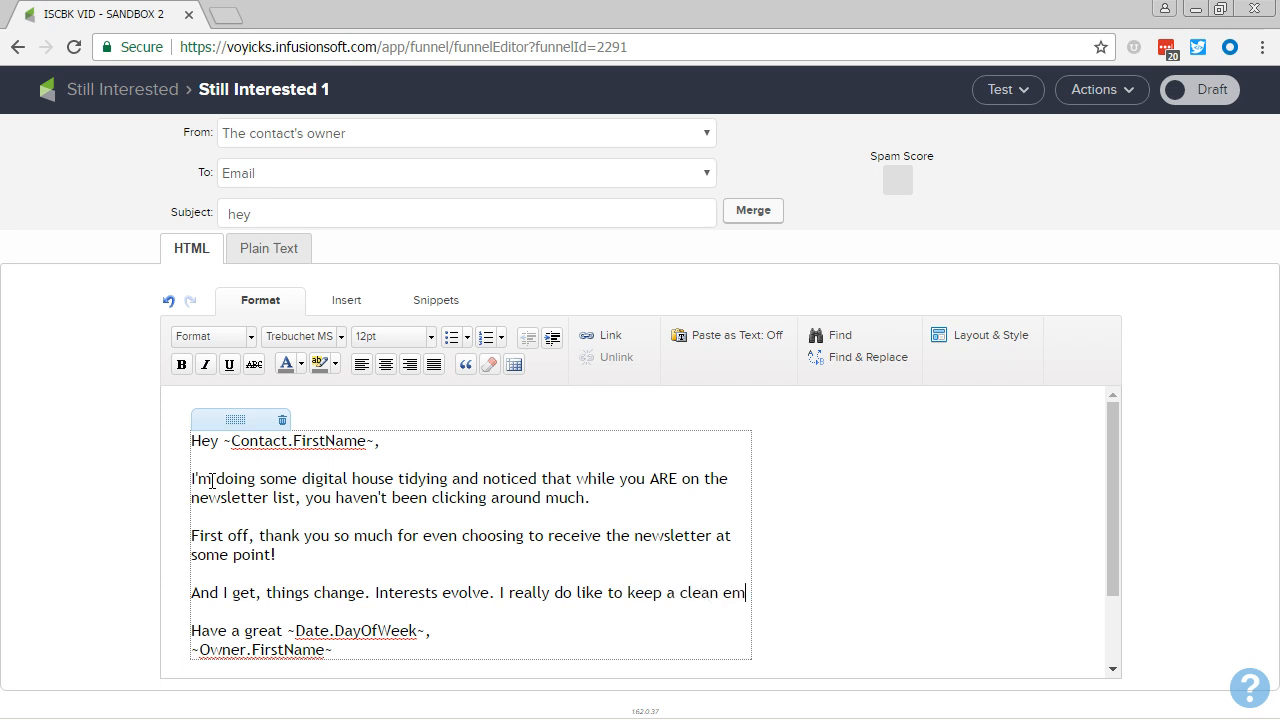
{"action": "type", "text": "ail list, so"}
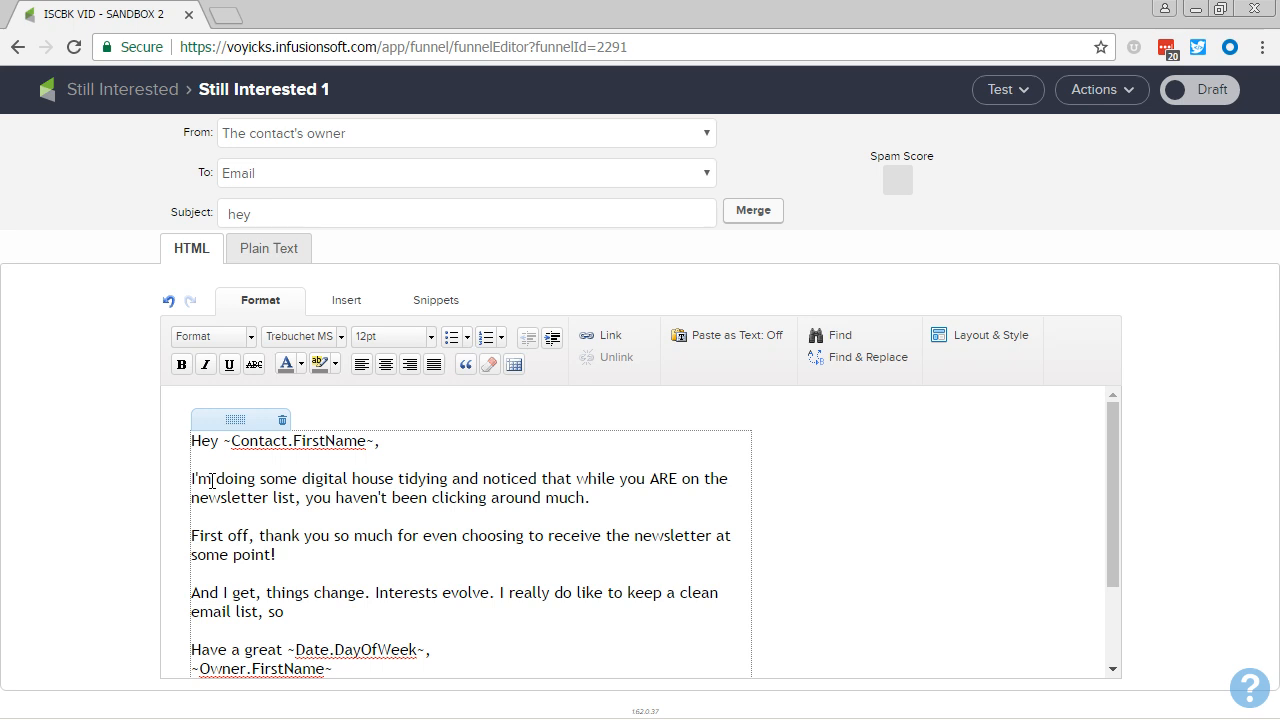
- Finish the third paragraph with "can you please let me know how you want to proceed by clicking one of the links below?"
{"action": "type", "text": " can you please let "}
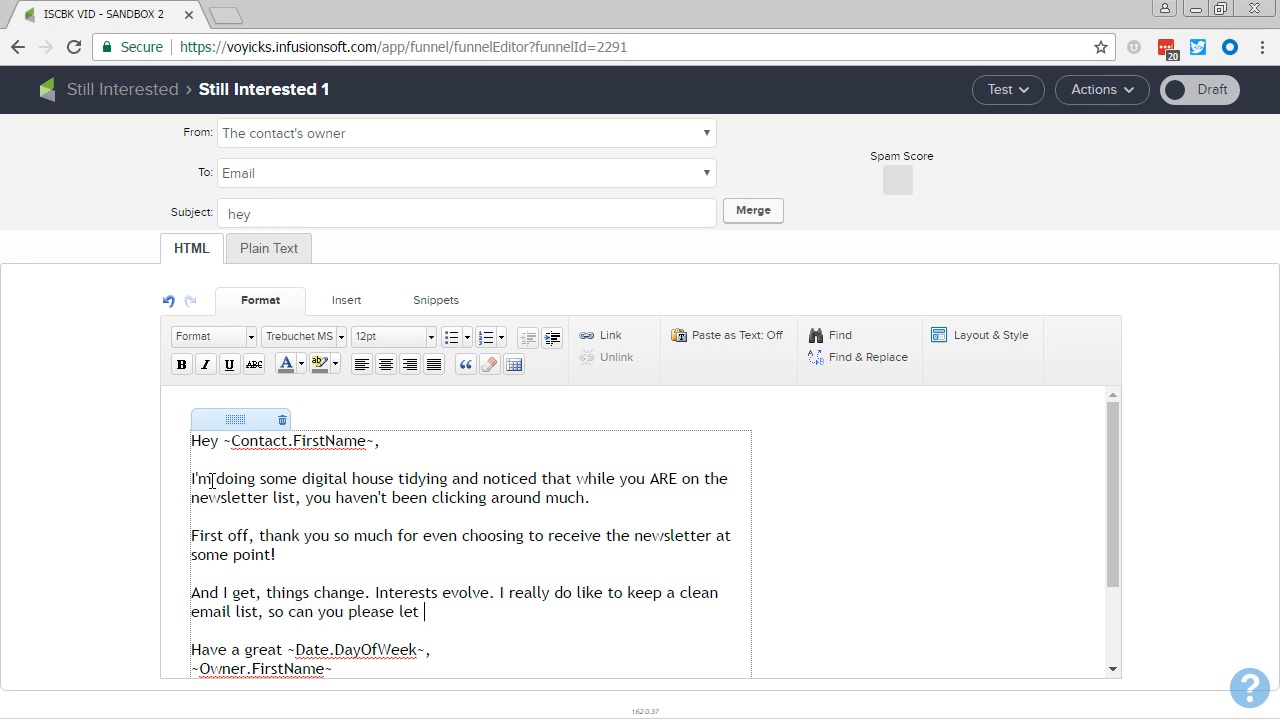
{"action": "type", "text": "me know how you want to proc"}
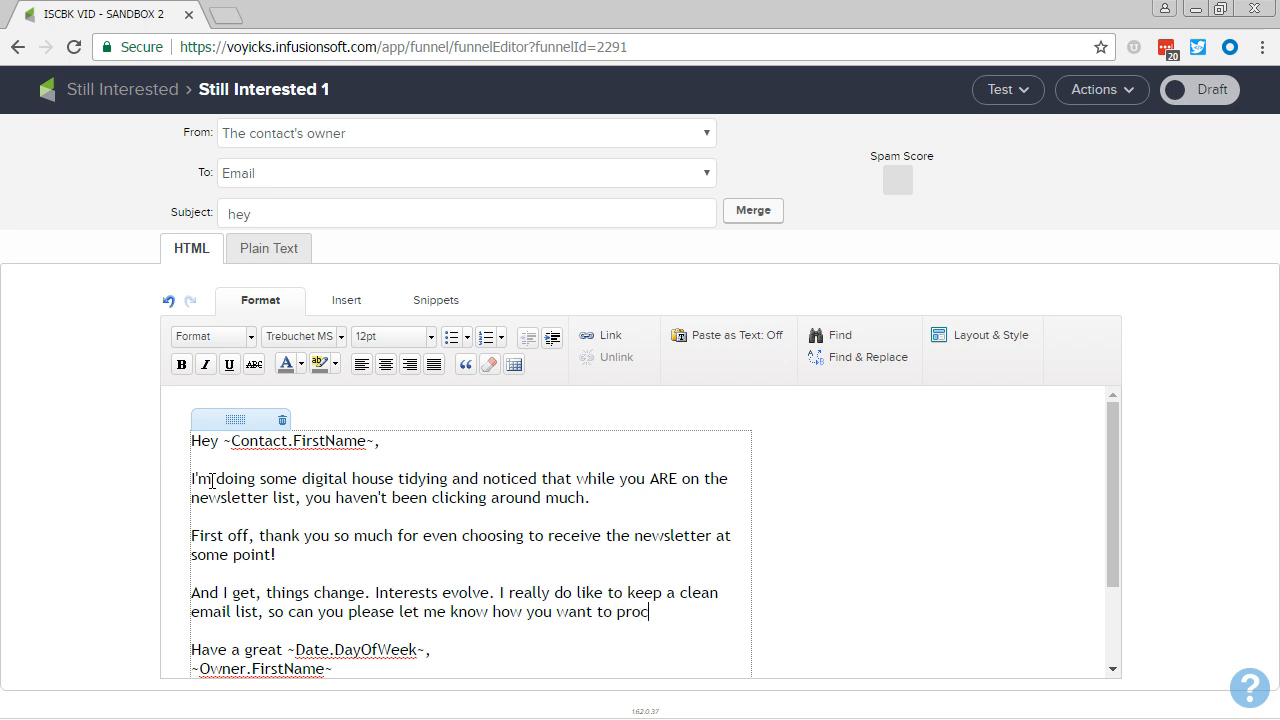
{"action": "type", "text": "eed by clicking o"}
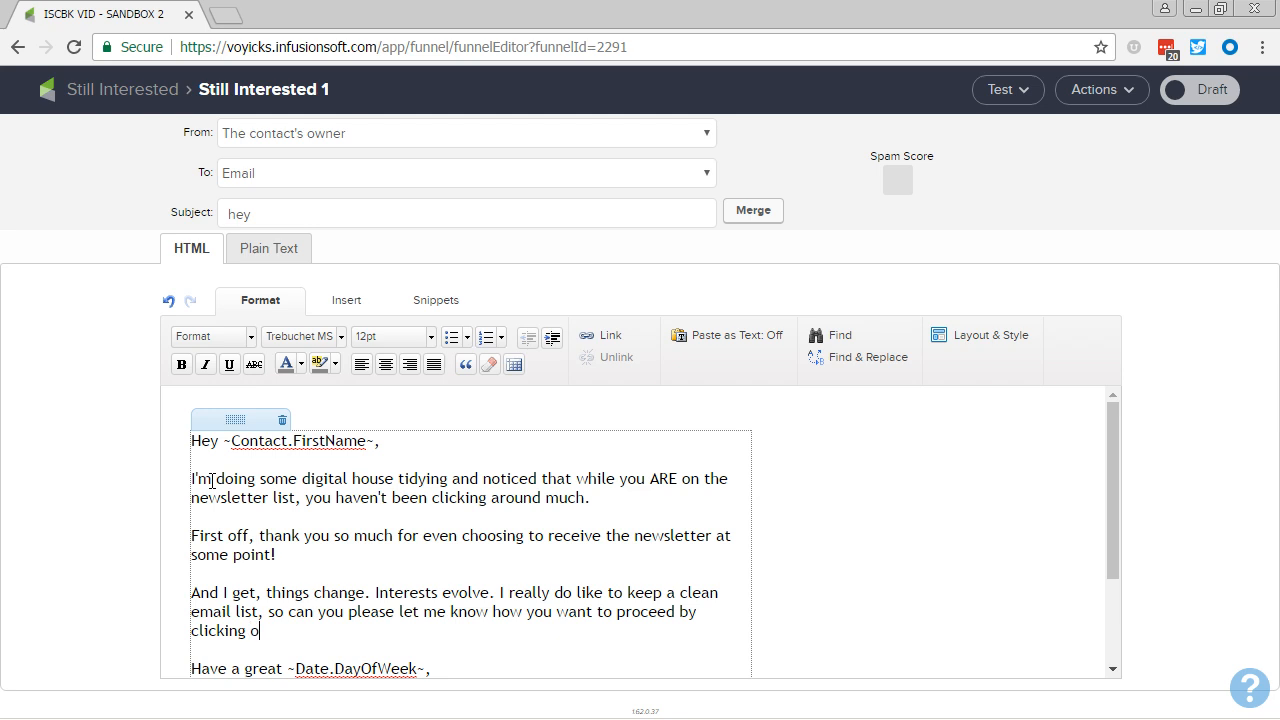
{"action": "type", "text": "ne of the links below?"}
{"action": "key", "text": "Return"}
{"action": "key", "text": "Return"}
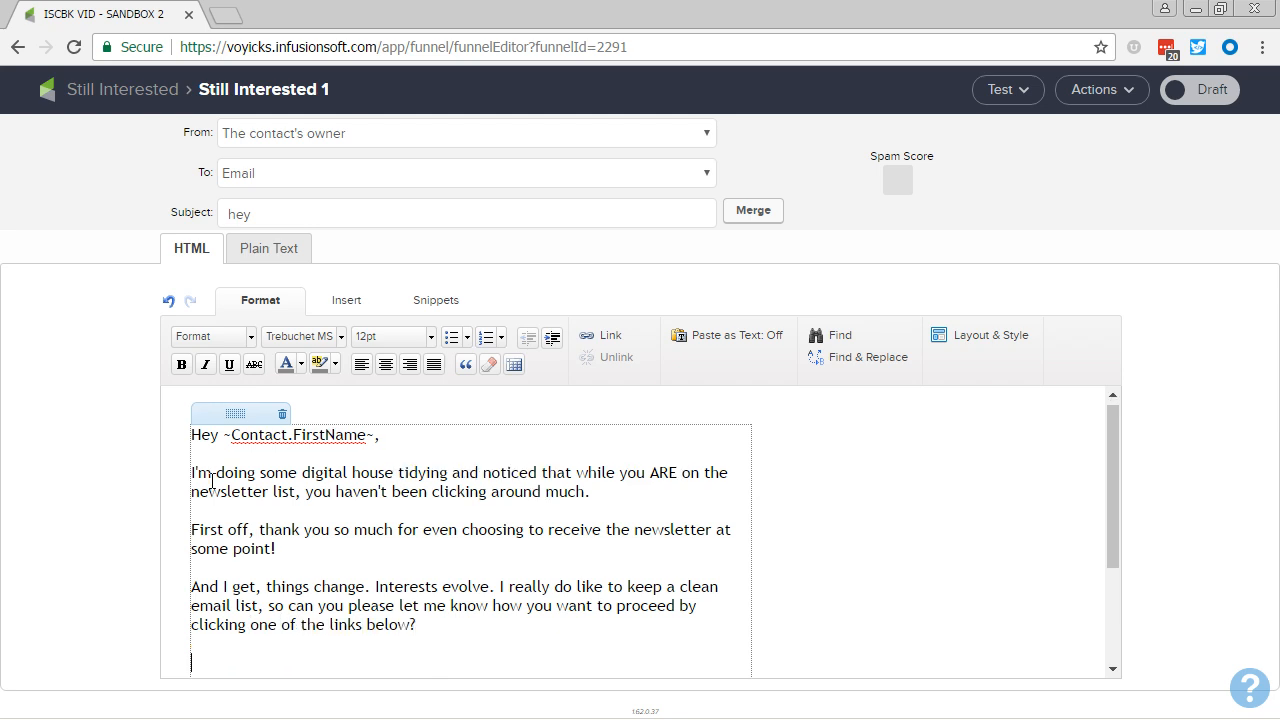
- Add two separate answer lines, "Yes, I want to continue receiving your newsletter!" and "No, please remove me from this list!", above the sign-off
{"action": "type", "text": "Yes, I want to continue "}
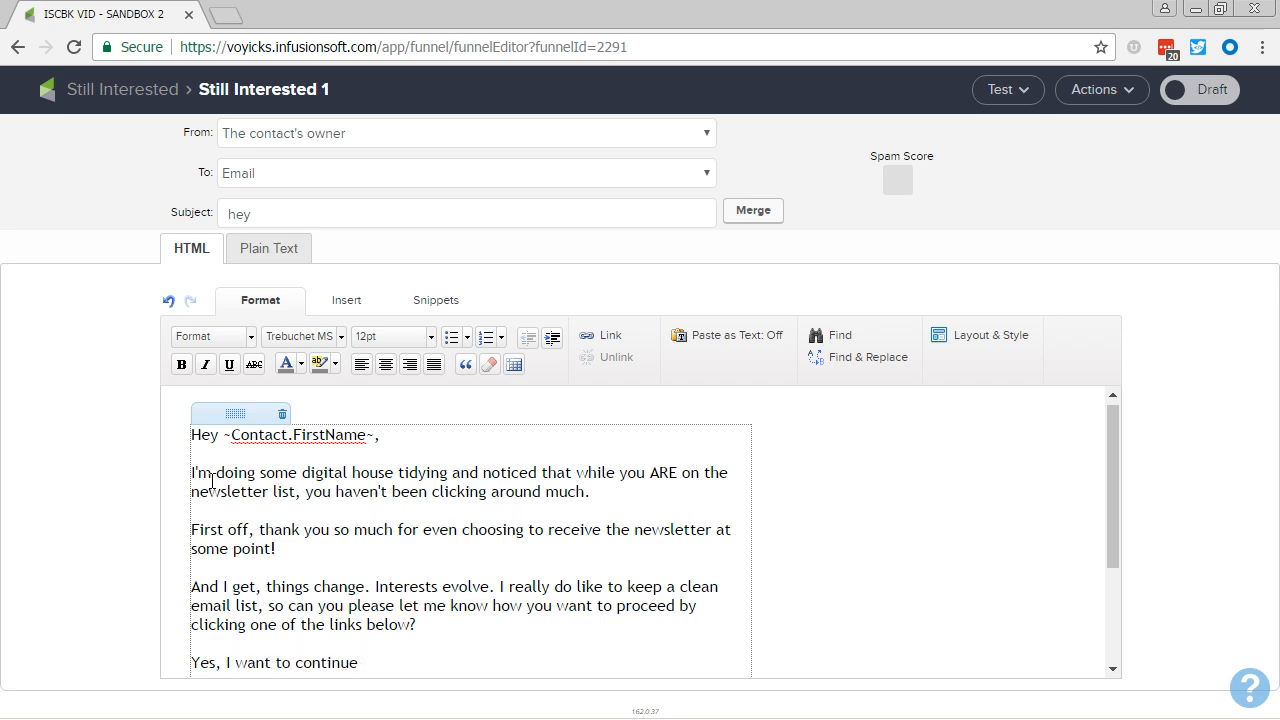
{"action": "type", "text": "receiving your ne"}
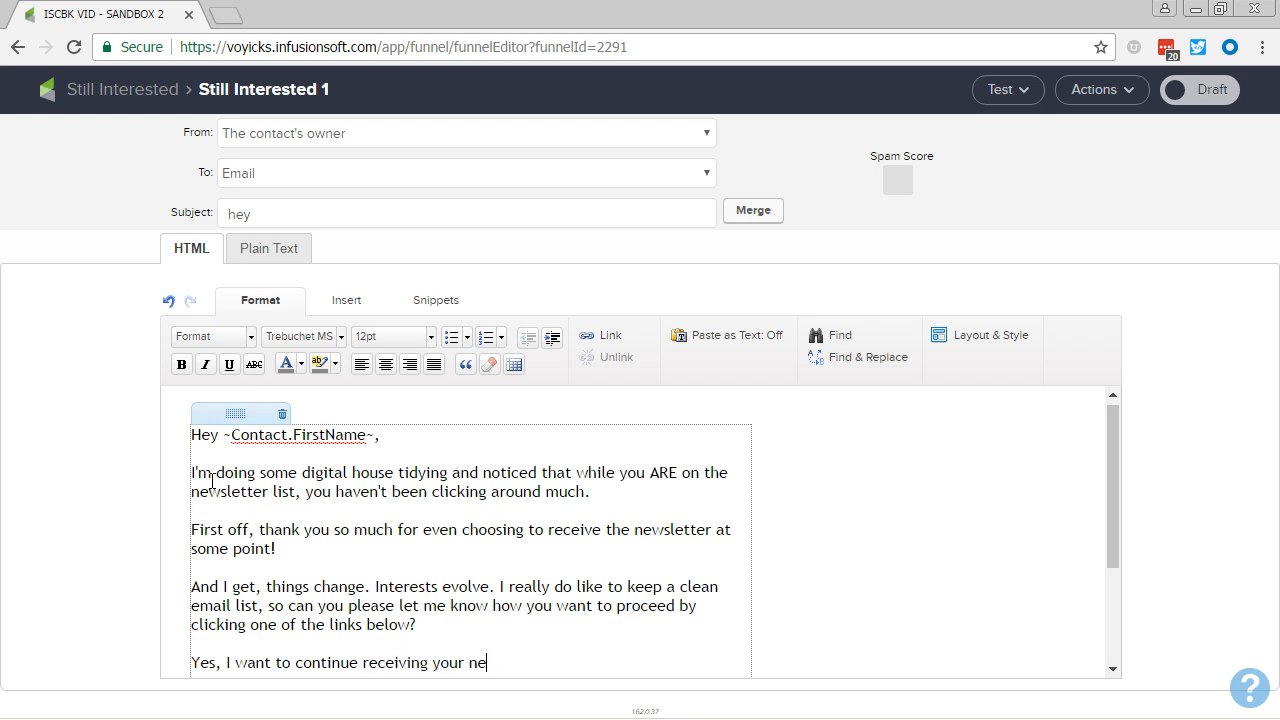
{"action": "type", "text": "wsletter!"}
{"action": "key", "text": "Return"}
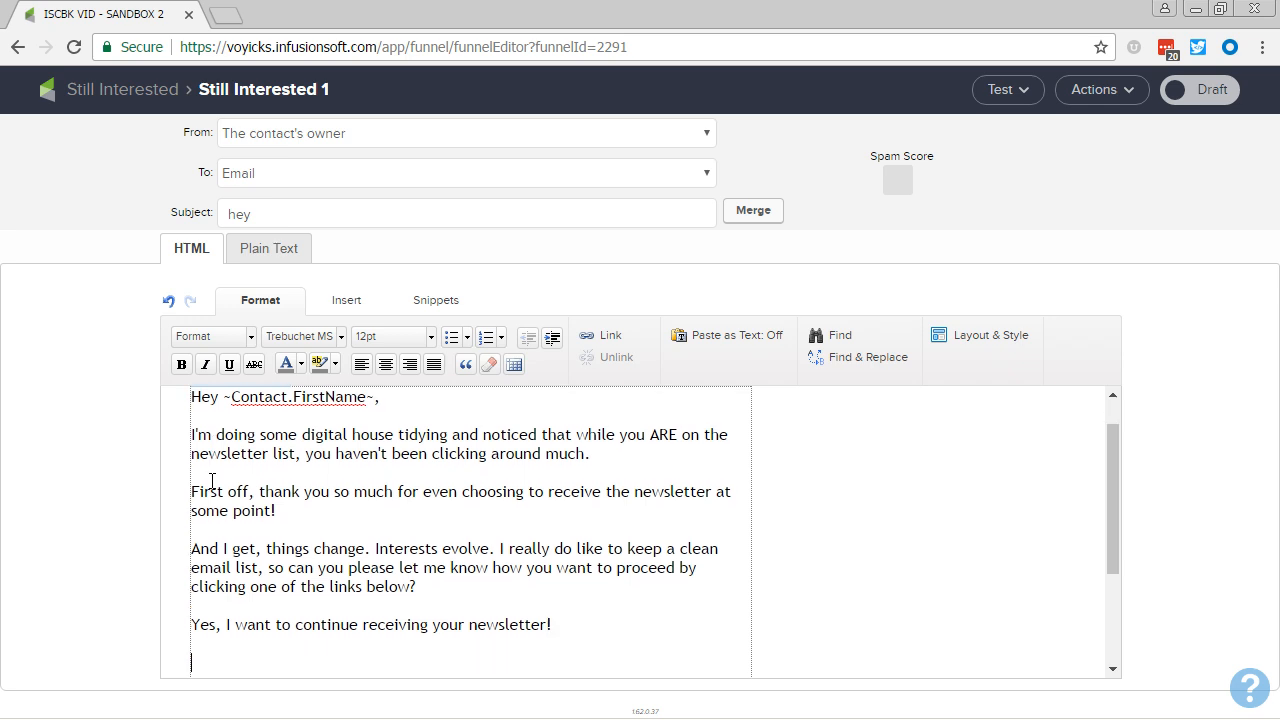
{"action": "type", "text": "No, please remove me from "}
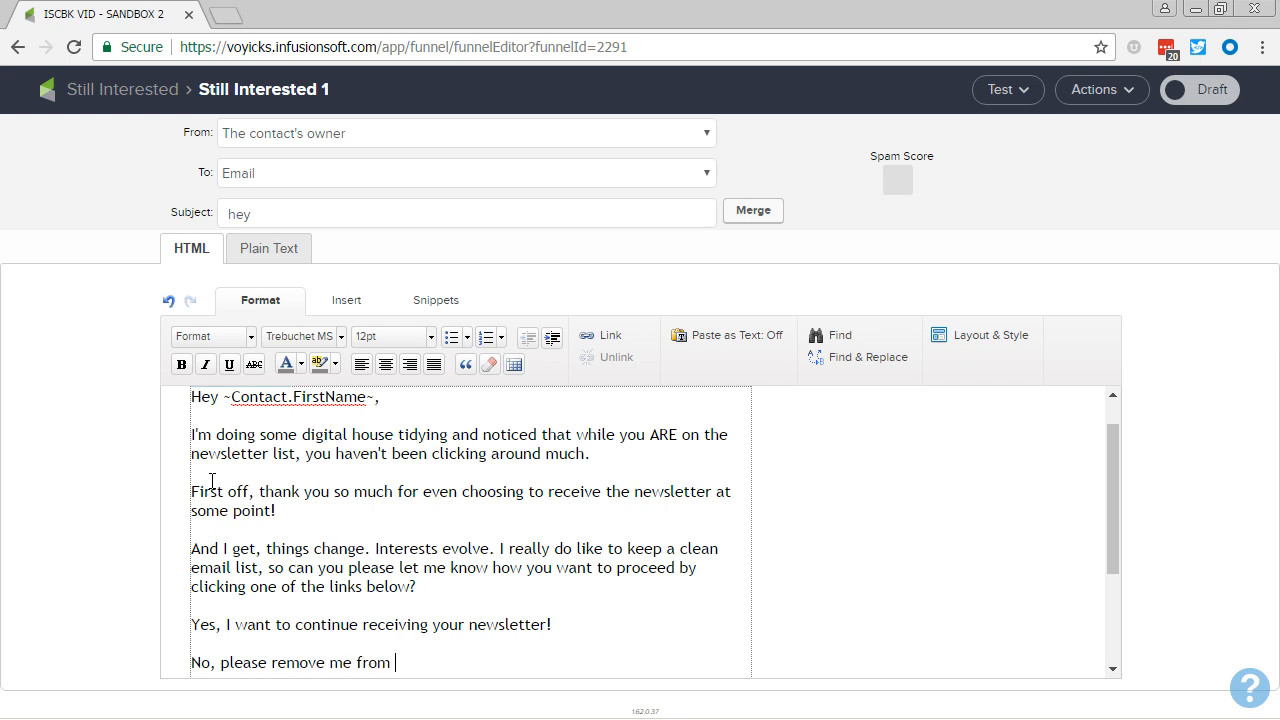
{"action": "type", "text": "this list."}
{"action": "scroll", "coordinate": [400, 550], "scroll_direction": "down", "scroll_amount": 1}
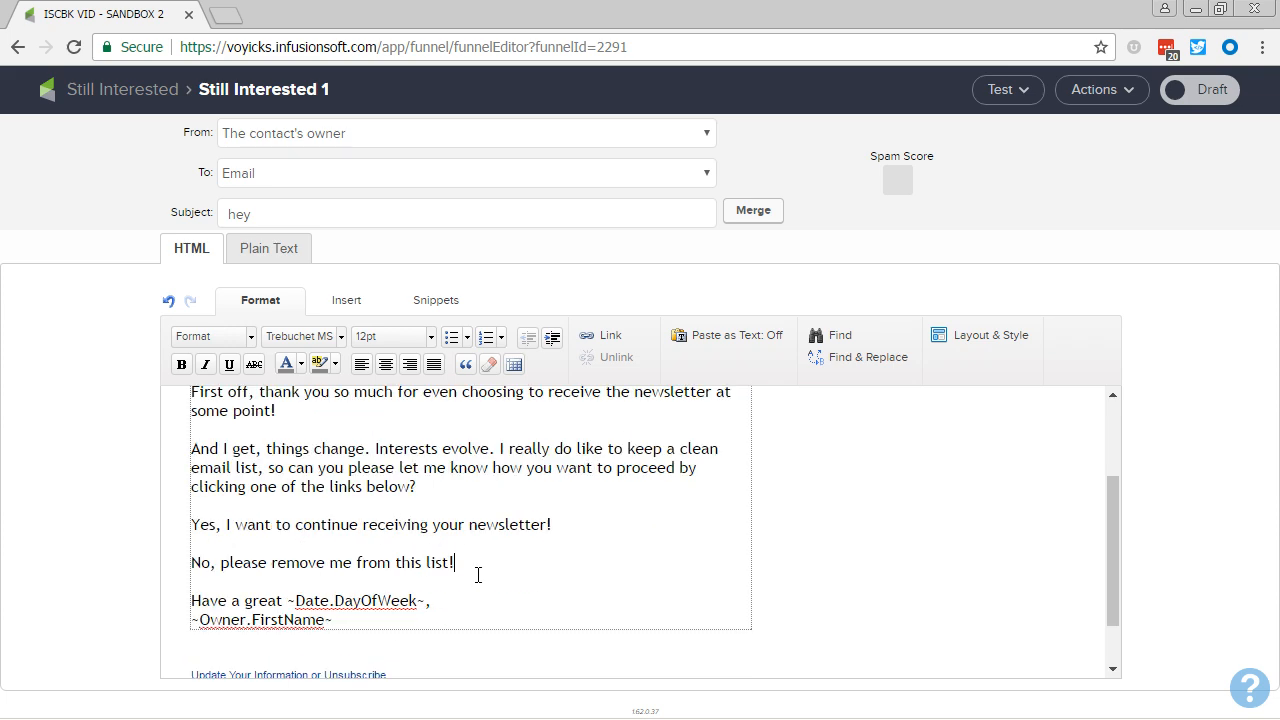
{"action": "key", "text": "Return"}
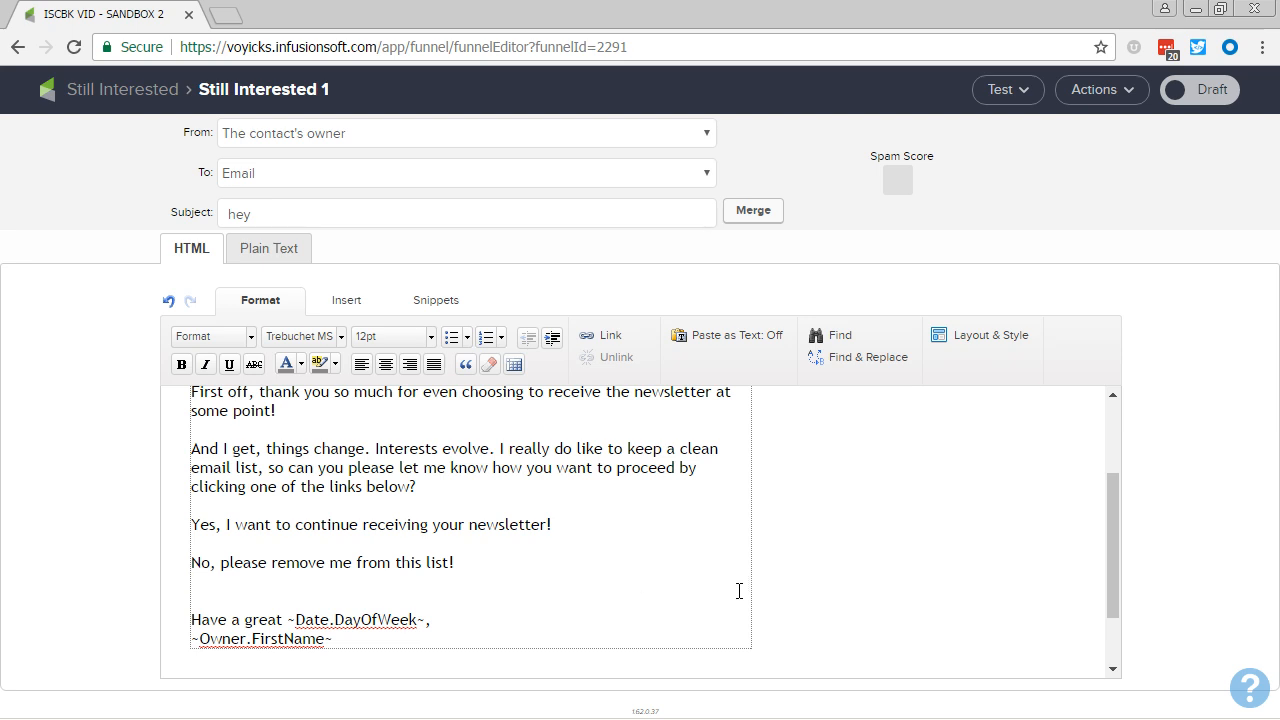
{"action": "left_click", "coordinate": [864, 545]}
- Set up a link to a thank-you page on the line "Yes, I want to continue receiving your newsletter!"
{"action": "scroll", "coordinate": [856, 541], "scroll_direction": "up", "scroll_amount": 1}
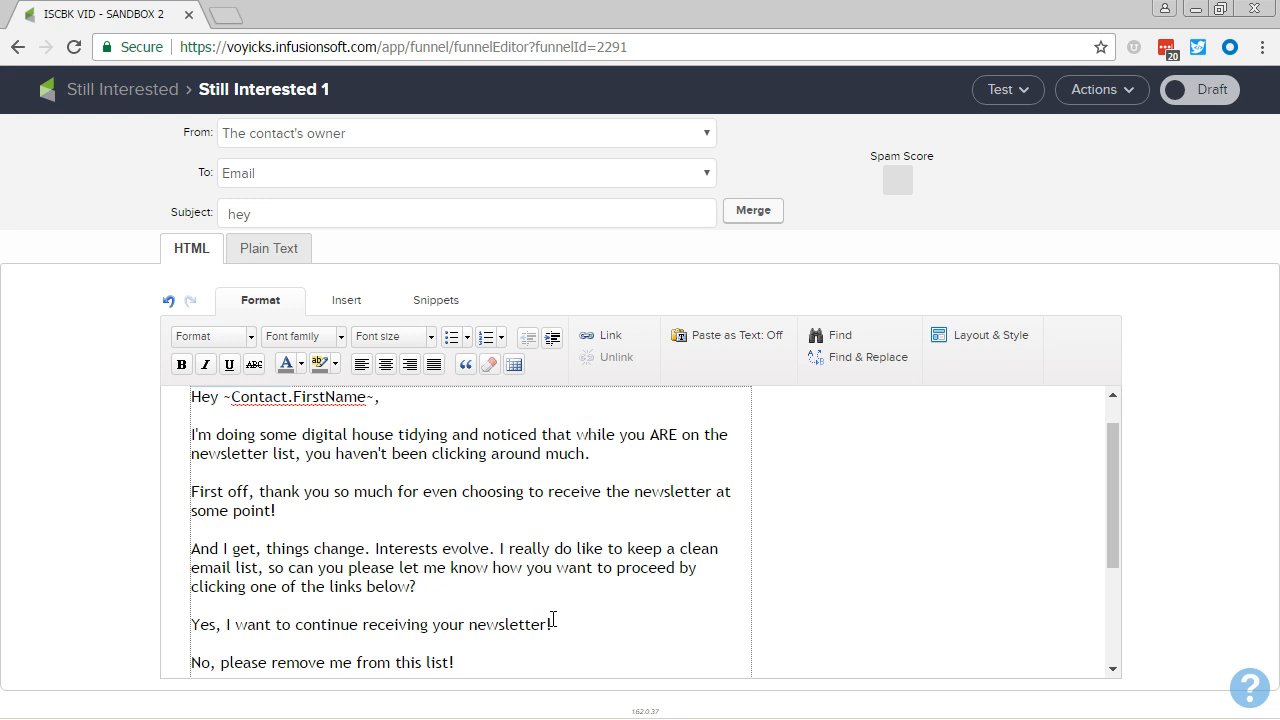
{"action": "left_click_drag", "start_coordinate": [556, 624], "coordinate": [203, 617]}
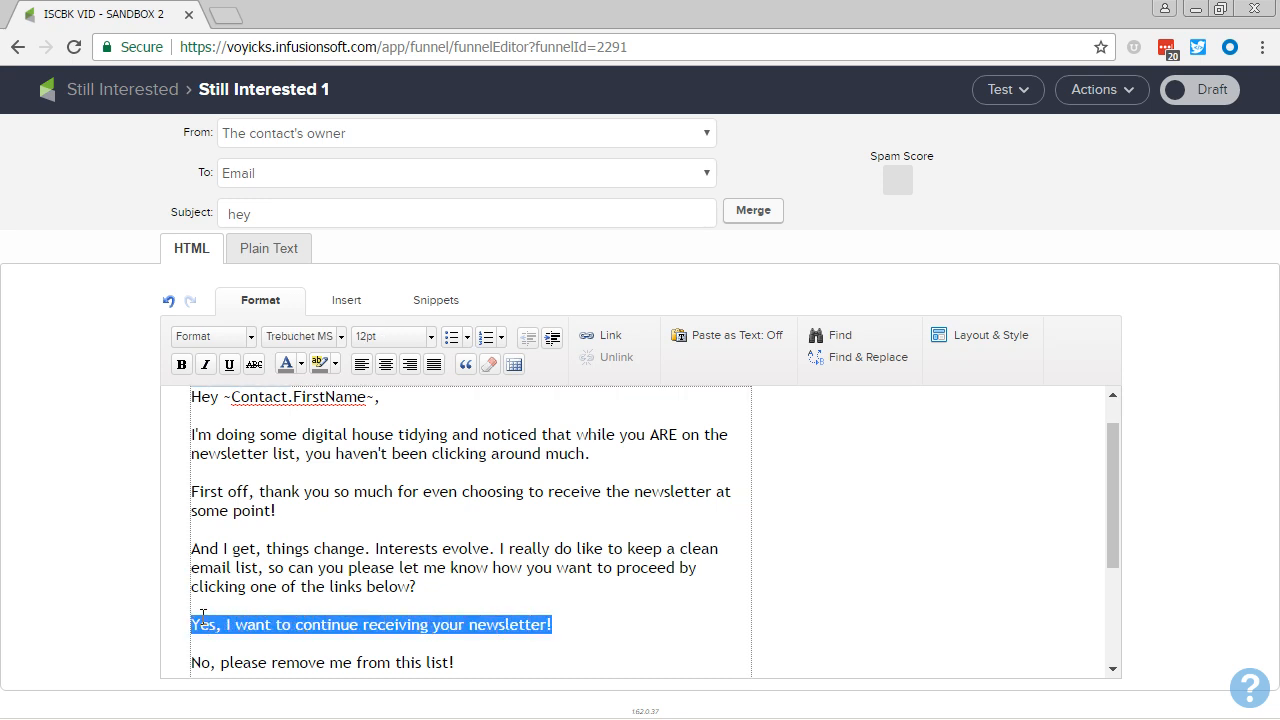
{"action": "left_click", "coordinate": [612, 336]}
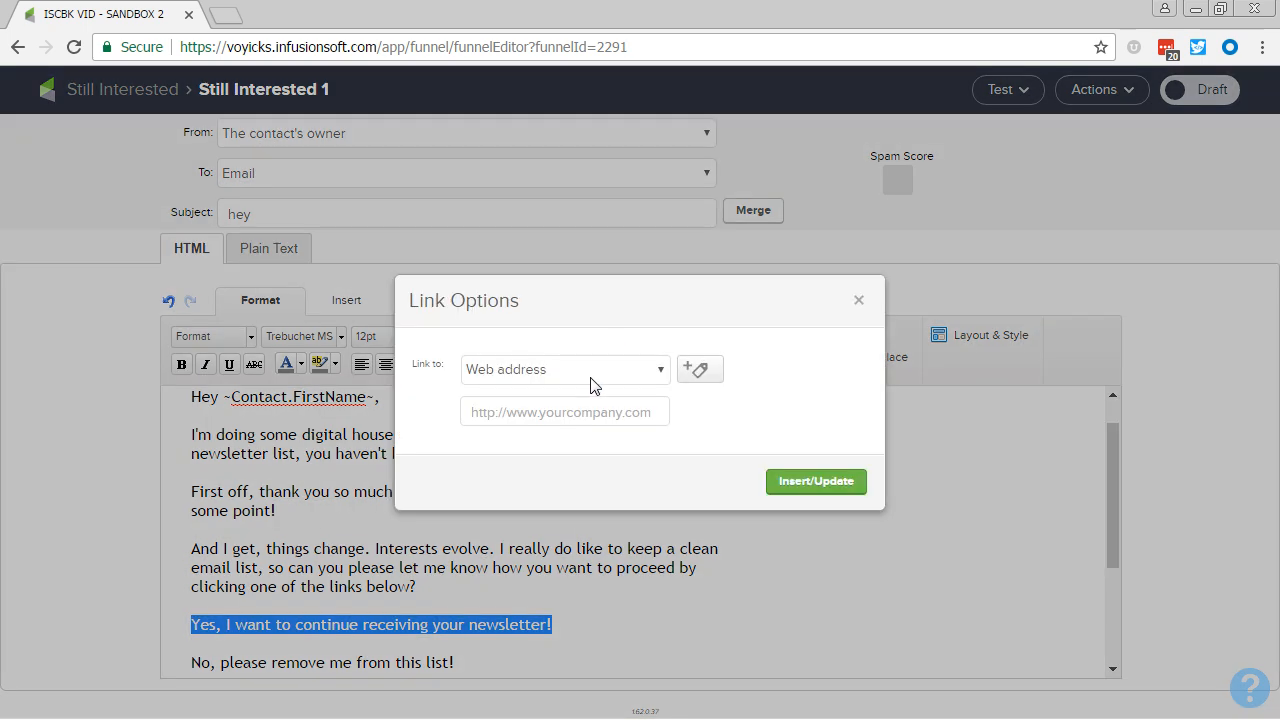
{"action": "left_click", "coordinate": [596, 373]}
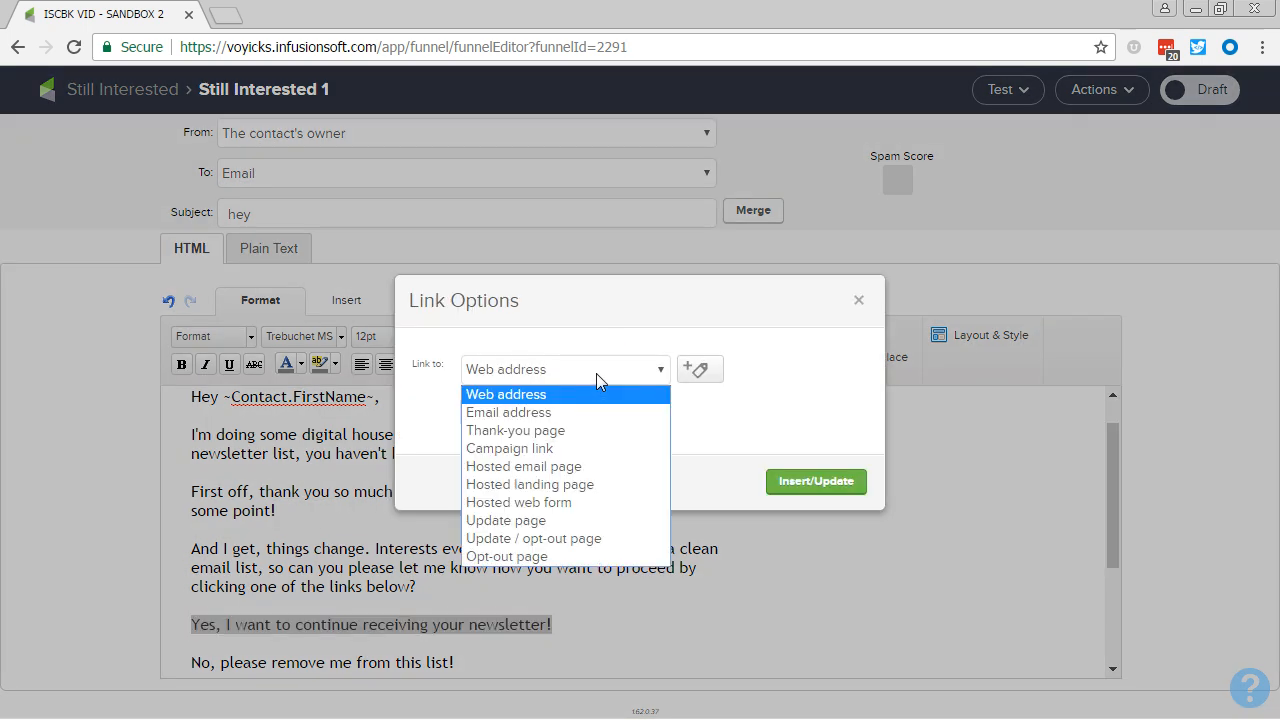
{"action": "left_click", "coordinate": [578, 430]}
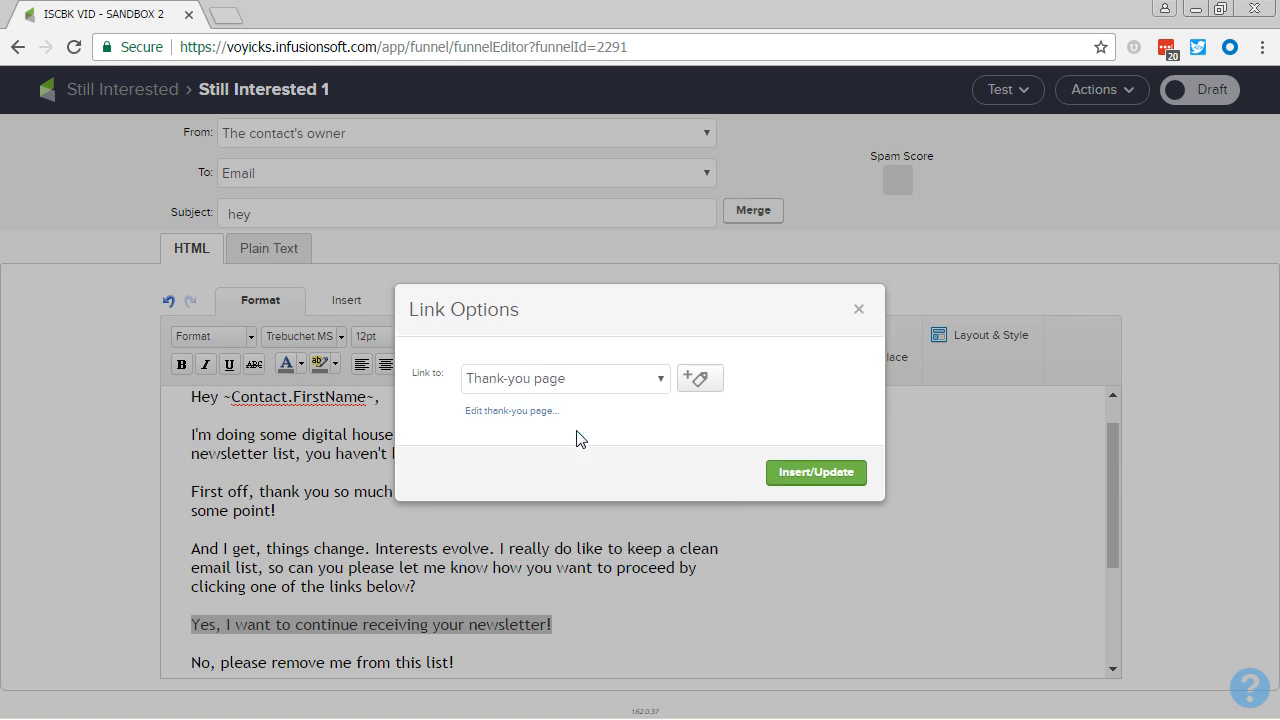
- Change the Yes link's thank-you page message to "Thanks for letting me know!", save the page and insert the link
{"action": "left_click", "coordinate": [513, 414]}
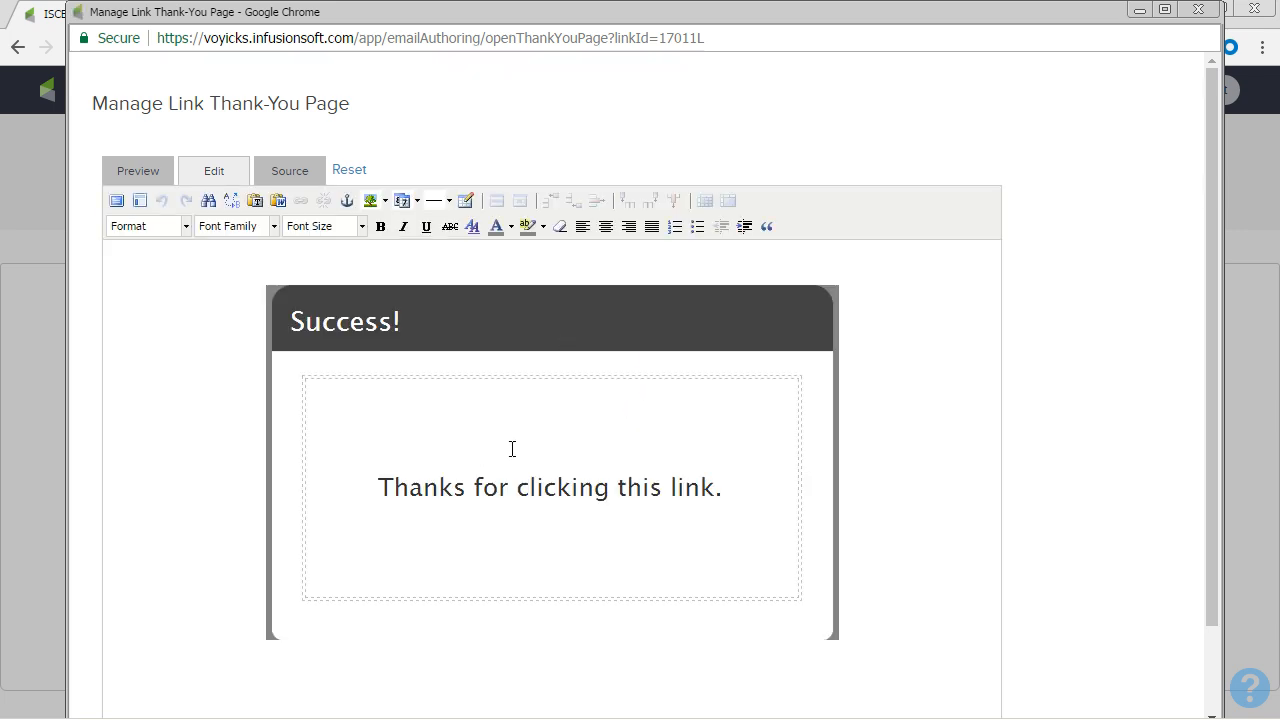
{"action": "left_click_drag", "start_coordinate": [516, 487], "coordinate": [712, 487]}
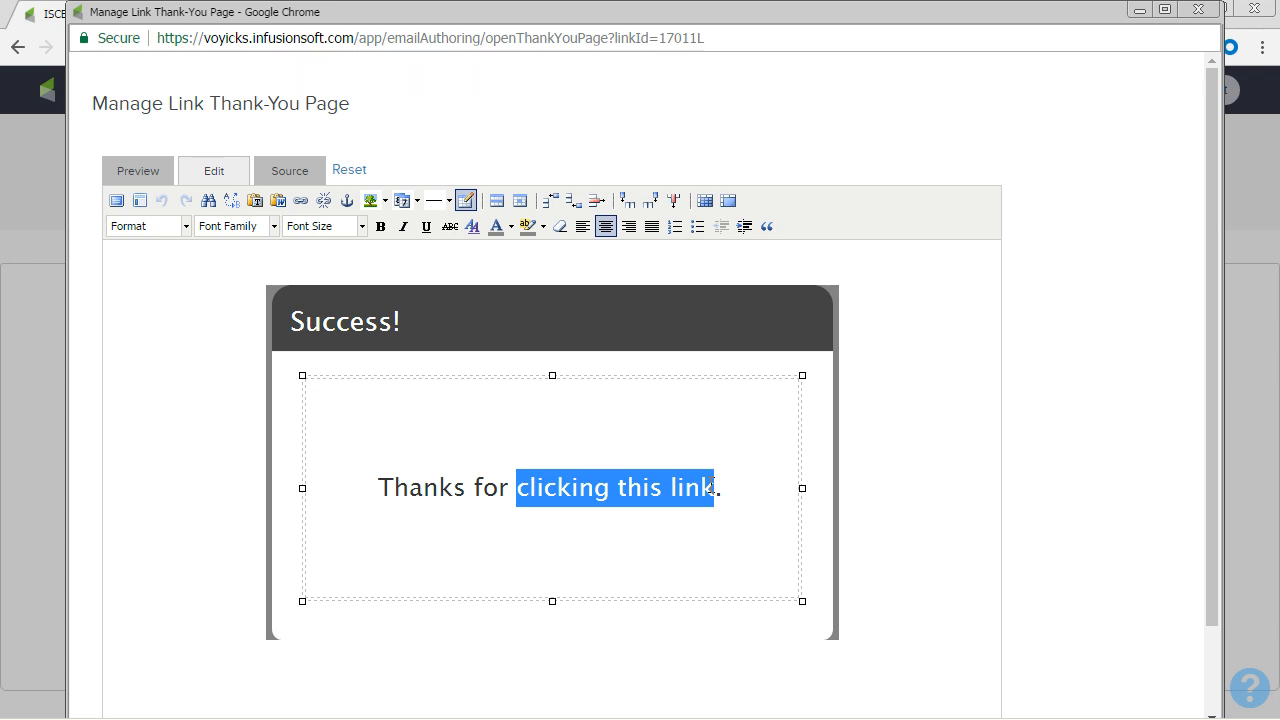
{"action": "type", "text": "letting me k"}
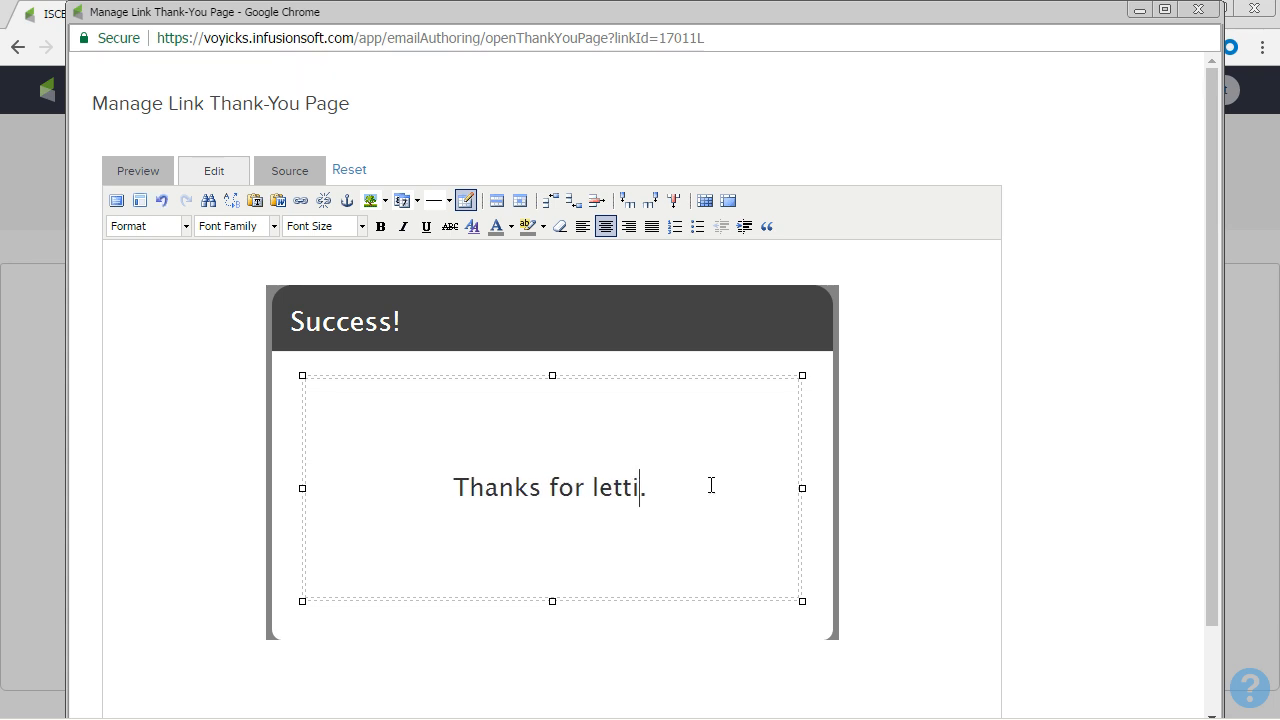
{"action": "type", "text": "now!"}
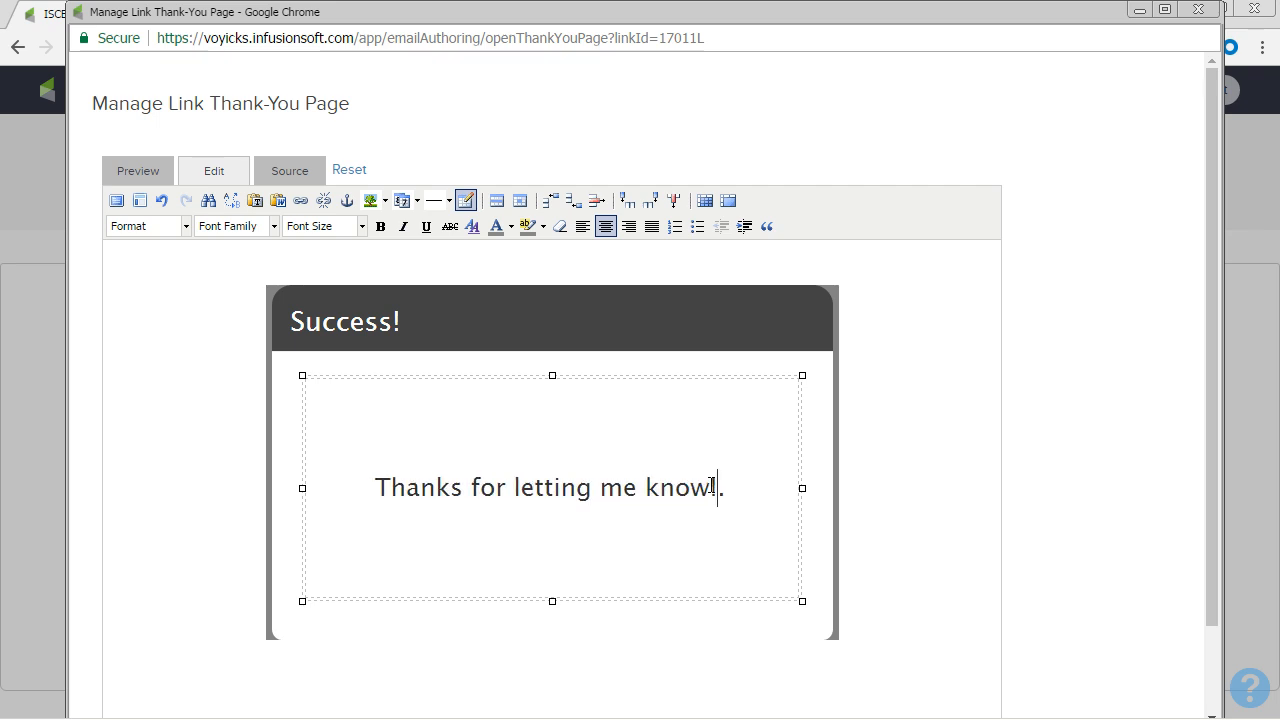
{"action": "key", "text": "Delete"}
{"action": "scroll", "coordinate": [850, 465], "scroll_direction": "down", "scroll_amount": 1}
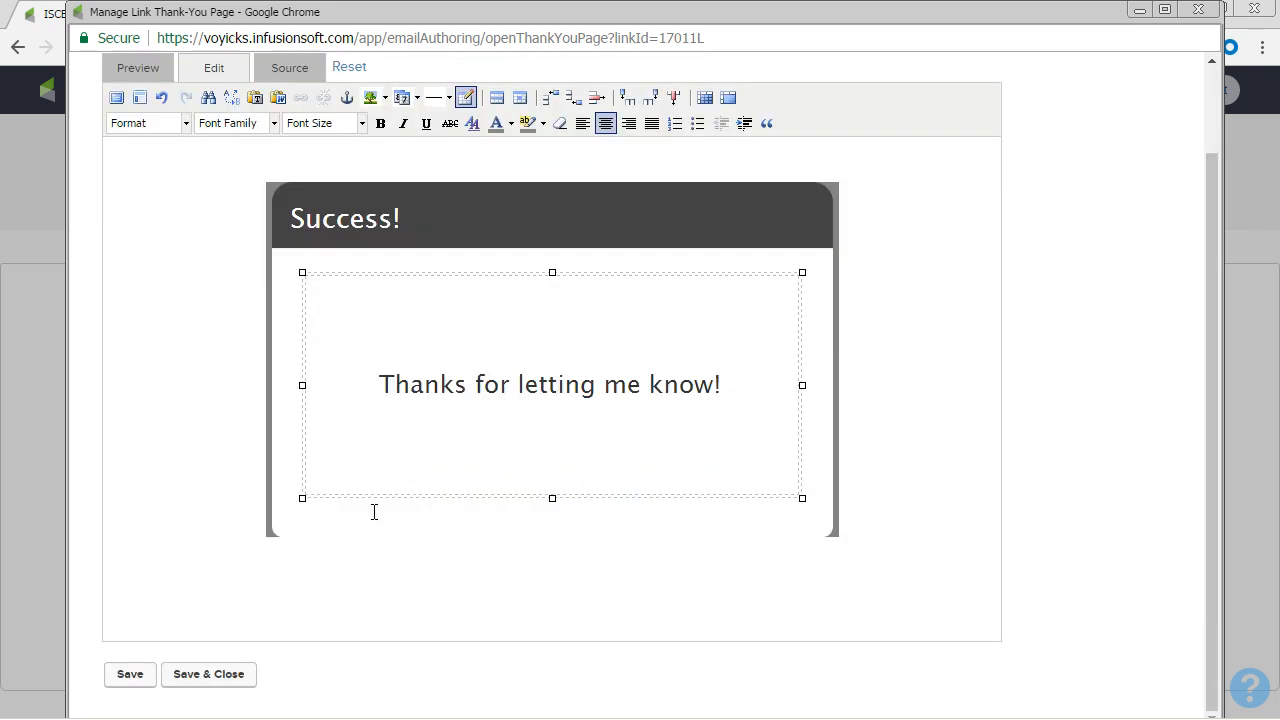
{"action": "left_click", "coordinate": [208, 673]}
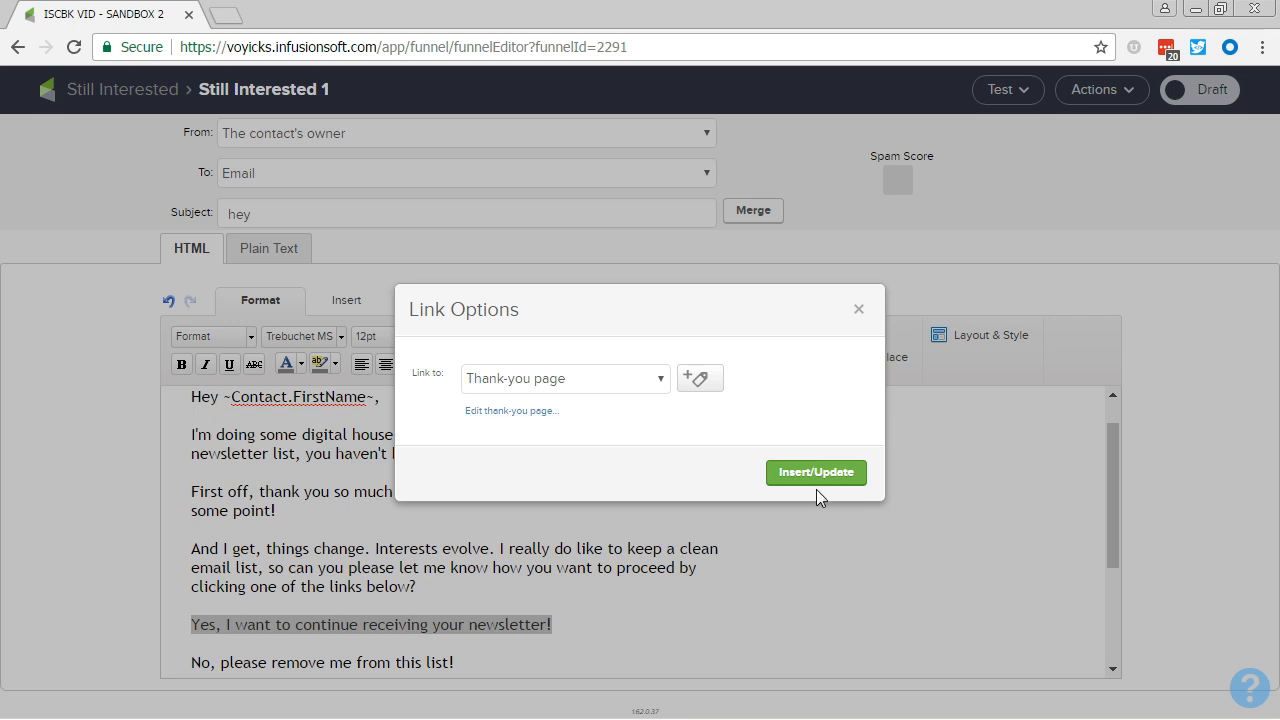
{"action": "left_click", "coordinate": [810, 478]}
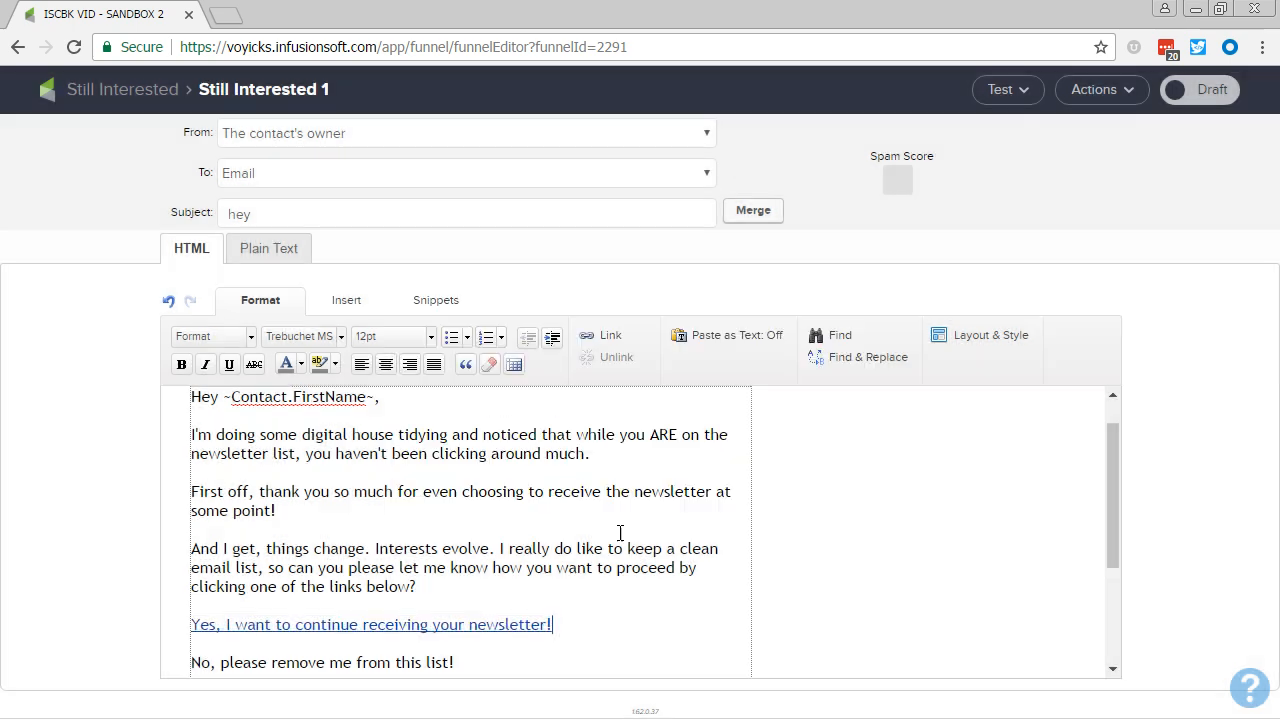
- Set up a link to a thank-you page on the line "No, please remove me from this list!"
{"action": "scroll", "coordinate": [499, 556], "scroll_direction": "down", "scroll_amount": 2}
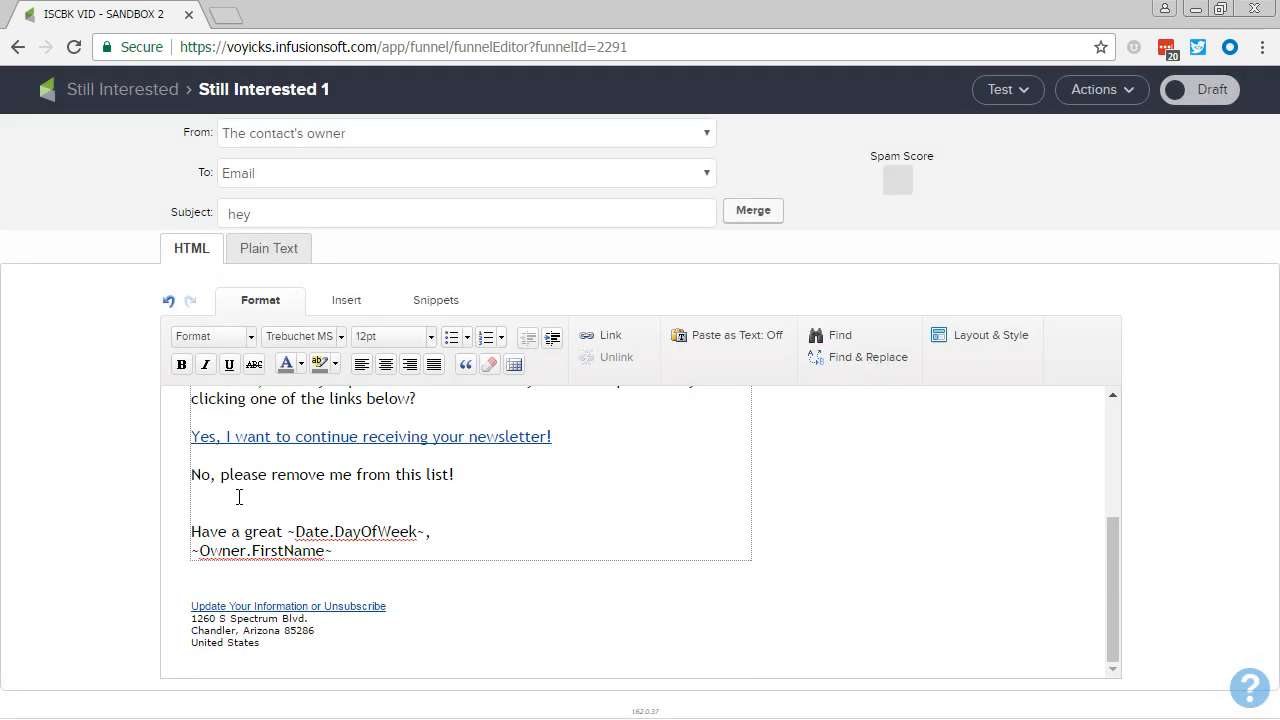
{"action": "left_click_drag", "start_coordinate": [213, 494], "coordinate": [175, 475]}
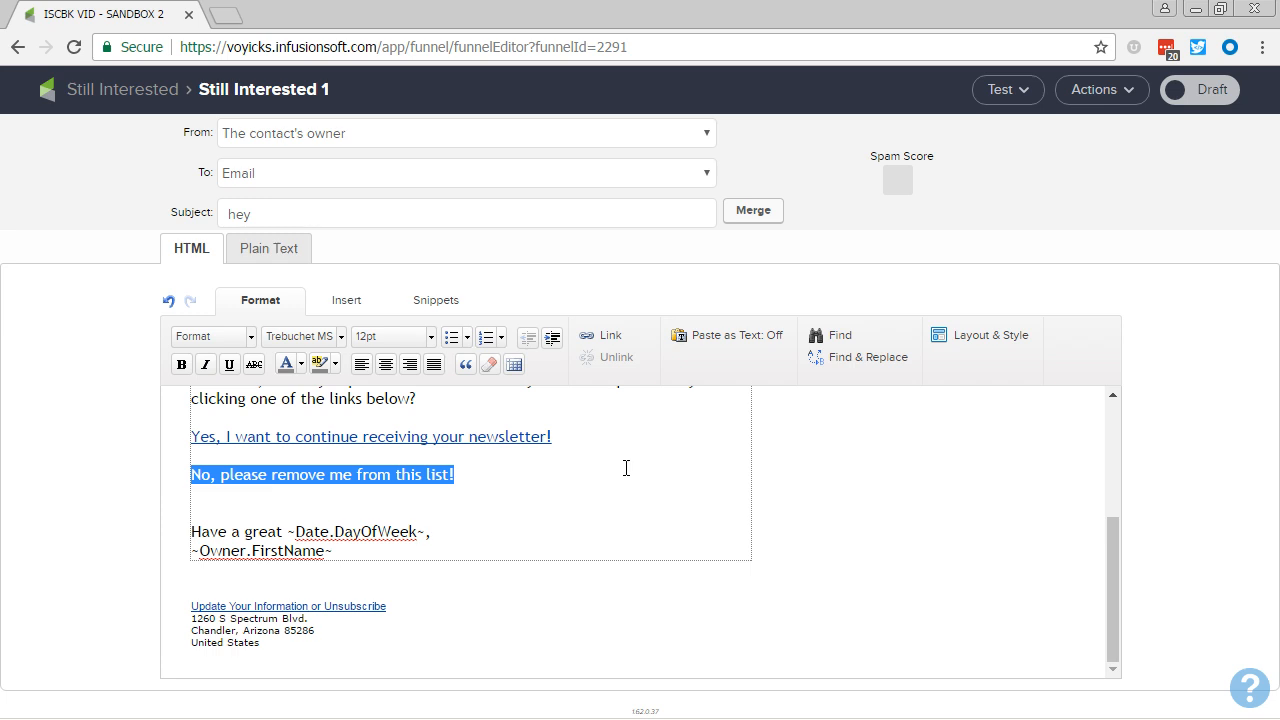
{"action": "left_click", "coordinate": [625, 336]}
{"action": "left_click", "coordinate": [614, 374]}
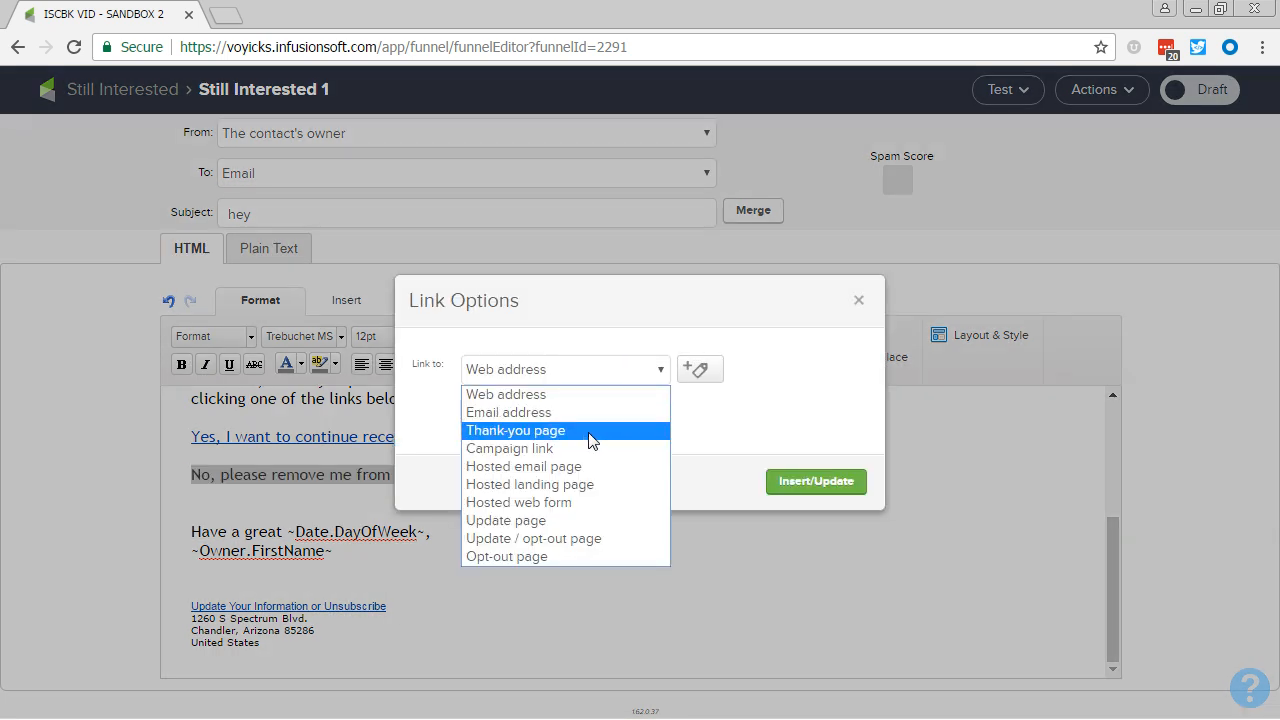
{"action": "left_click", "coordinate": [589, 431]}
- Set the No link's thank-you page message to "Thanks for letting me know, I'll remove you from the list.", save it and insert the link
{"action": "left_click", "coordinate": [500, 412]}
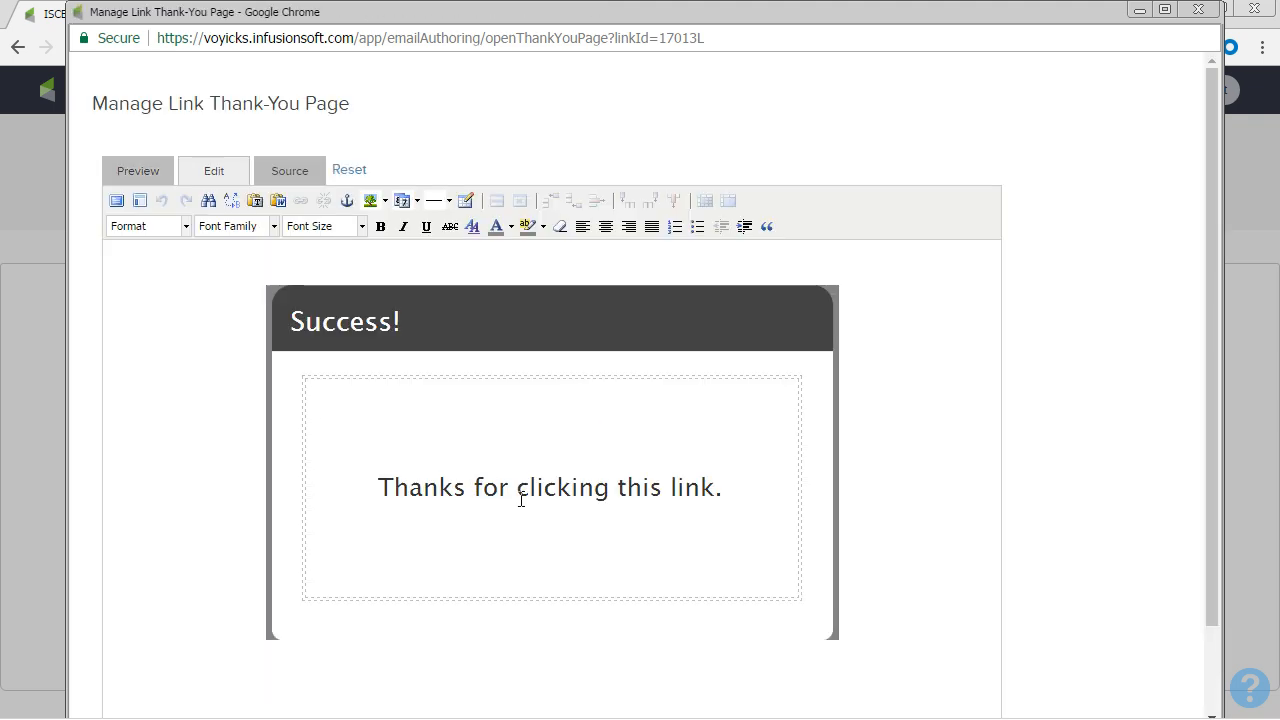
{"action": "left_click_drag", "start_coordinate": [516, 487], "coordinate": [718, 487]}
{"action": "type", "text": "letting me know,"}
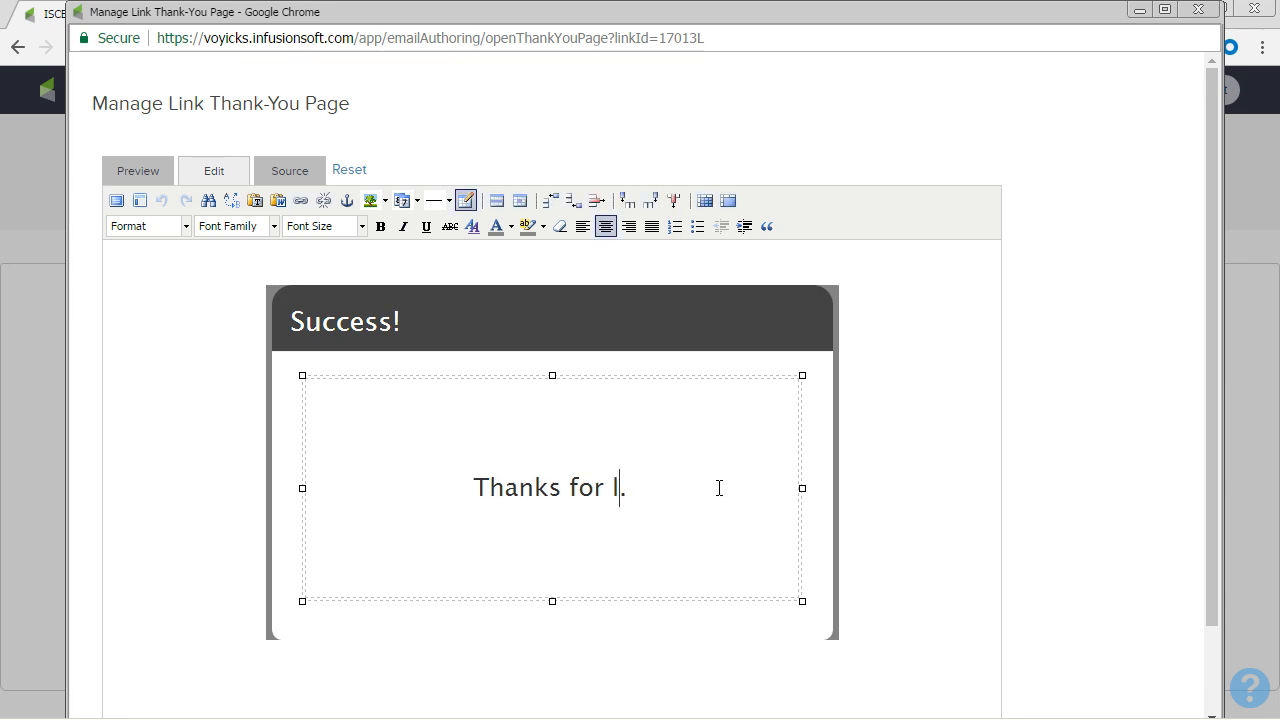
{"action": "type", "text": " I'll remove you fro"}
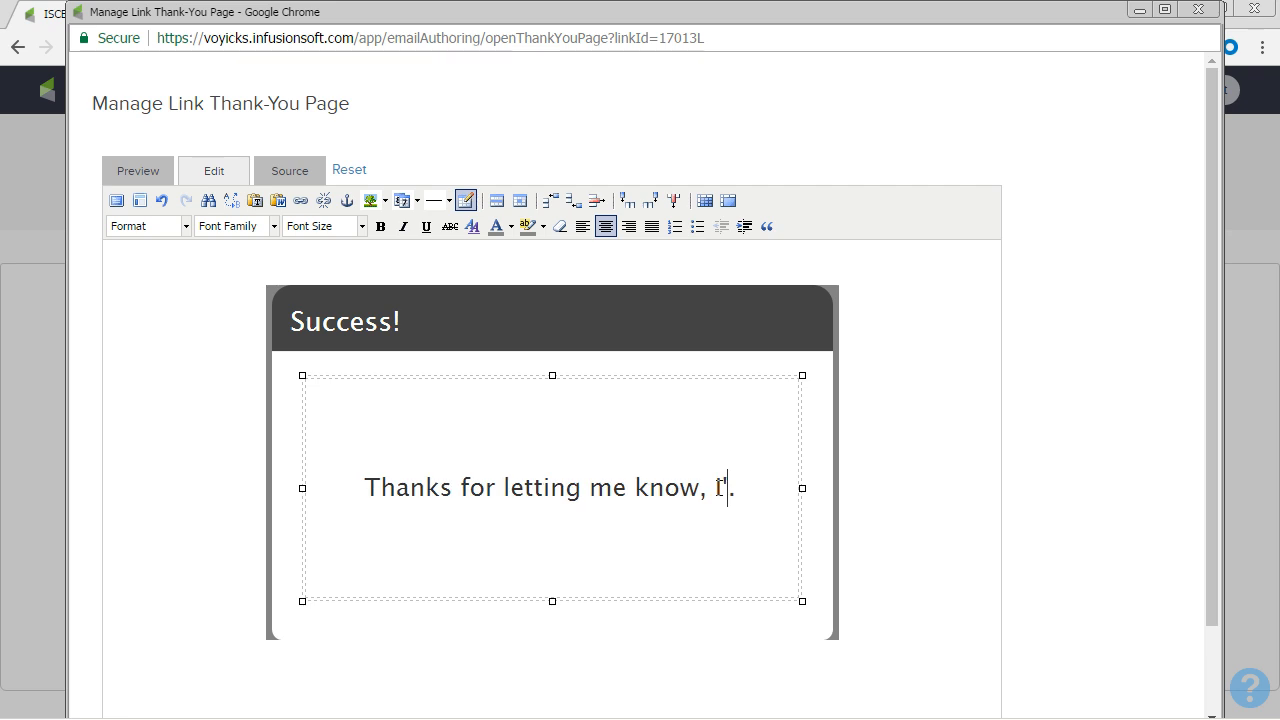
{"action": "type", "text": "m the list"}
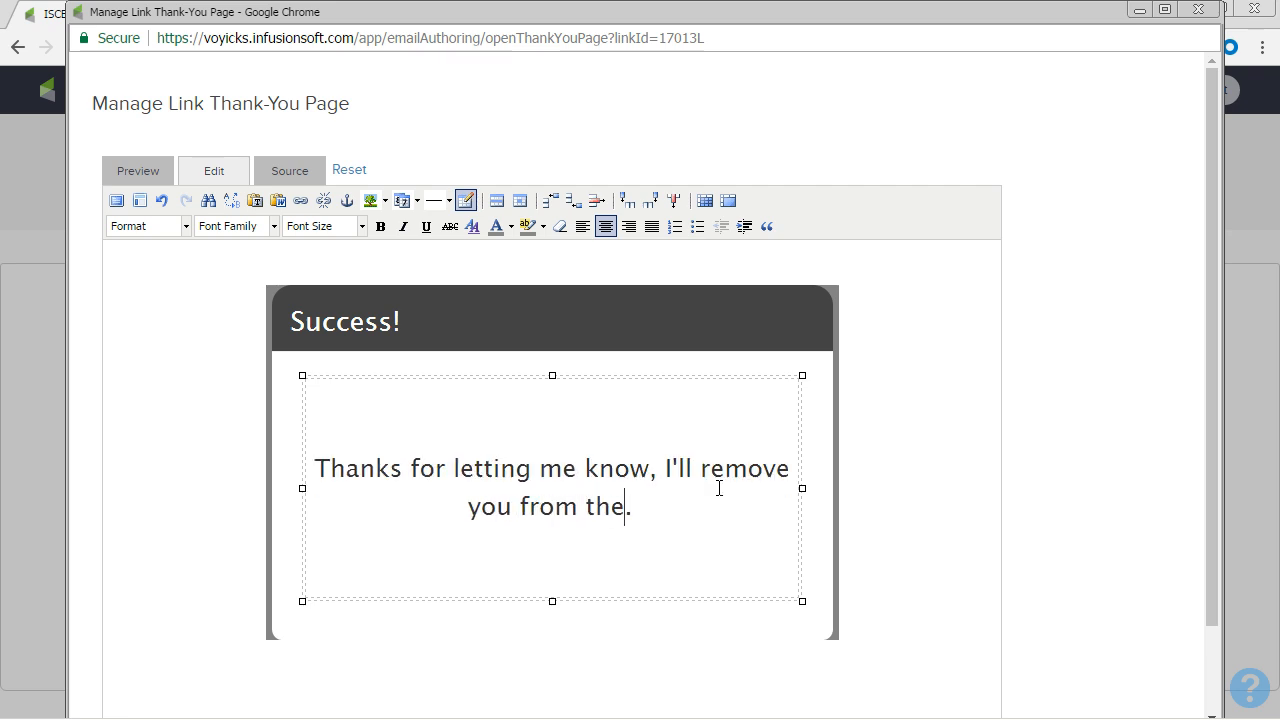
{"action": "scroll", "coordinate": [600, 560], "scroll_direction": "down", "scroll_amount": 1}
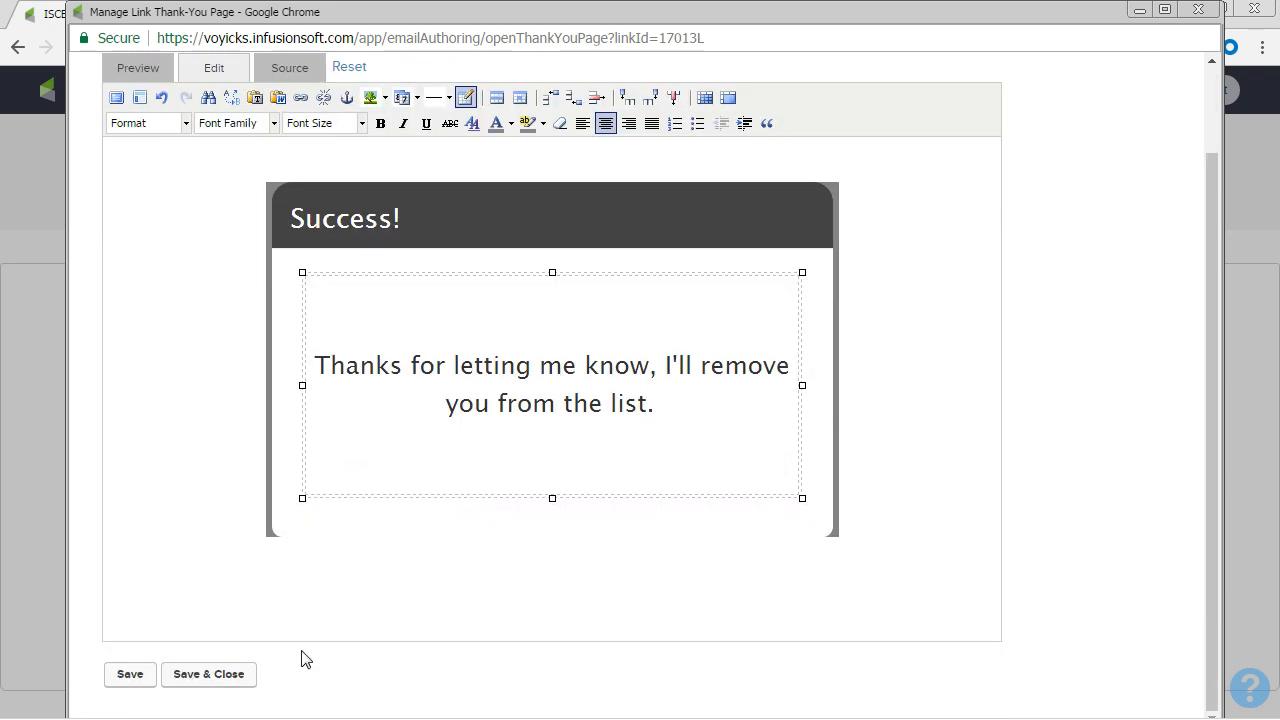
{"action": "left_click", "coordinate": [183, 676]}
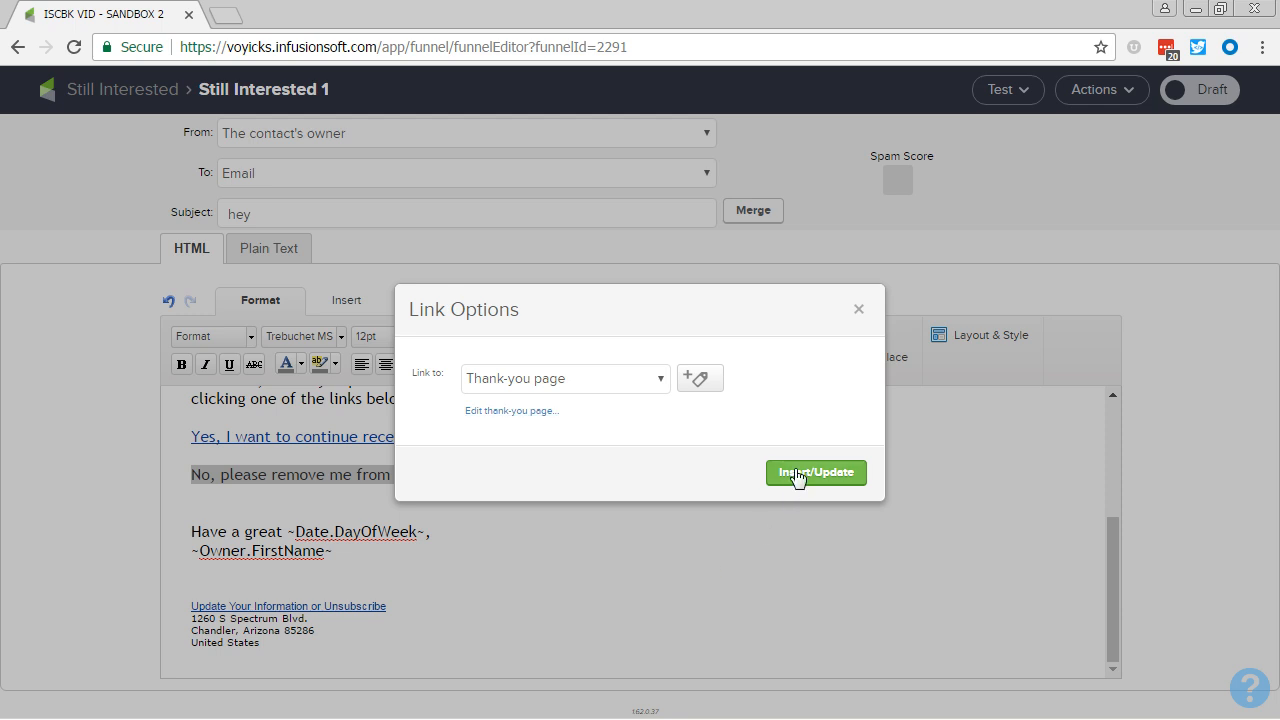
{"action": "left_click", "coordinate": [800, 474]}
{"action": "left_click", "coordinate": [660, 503]}
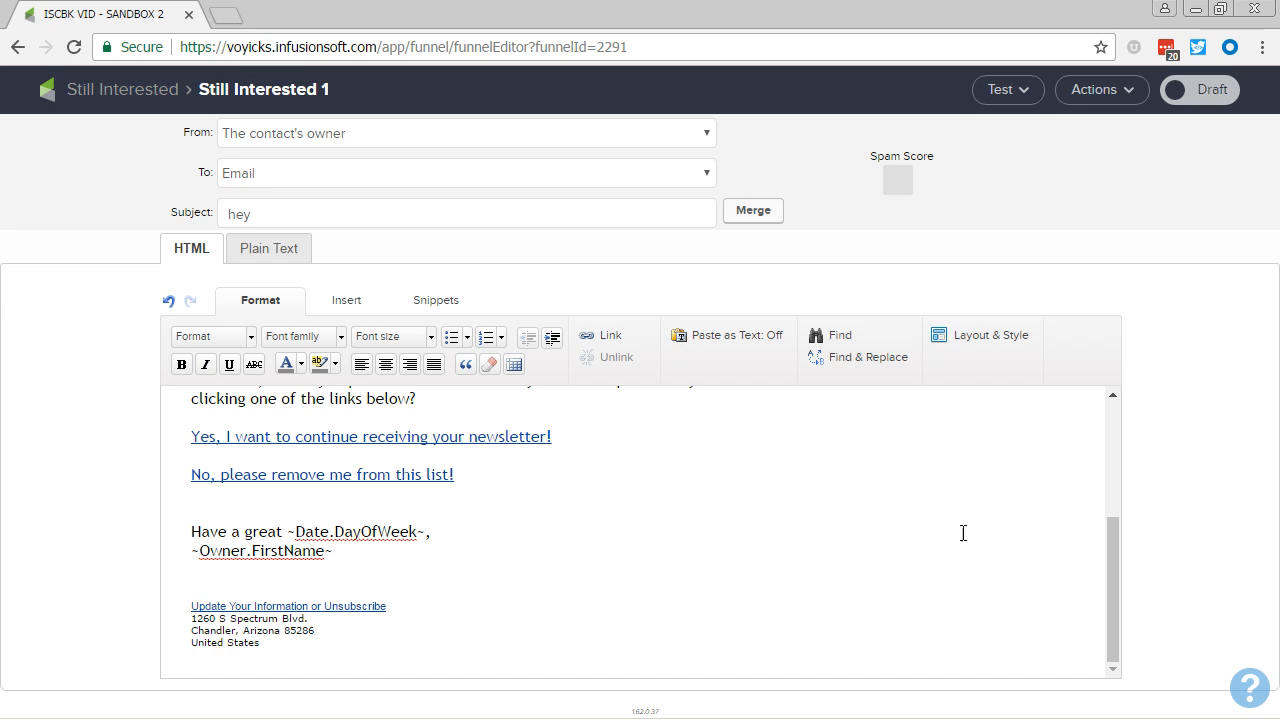
- Mark the Still Interested 1 email as ready and return to the Still Interested sequence
{"action": "scroll", "coordinate": [963, 531], "scroll_direction": "up", "scroll_amount": 3}
{"action": "left_click", "coordinate": [1203, 104]}
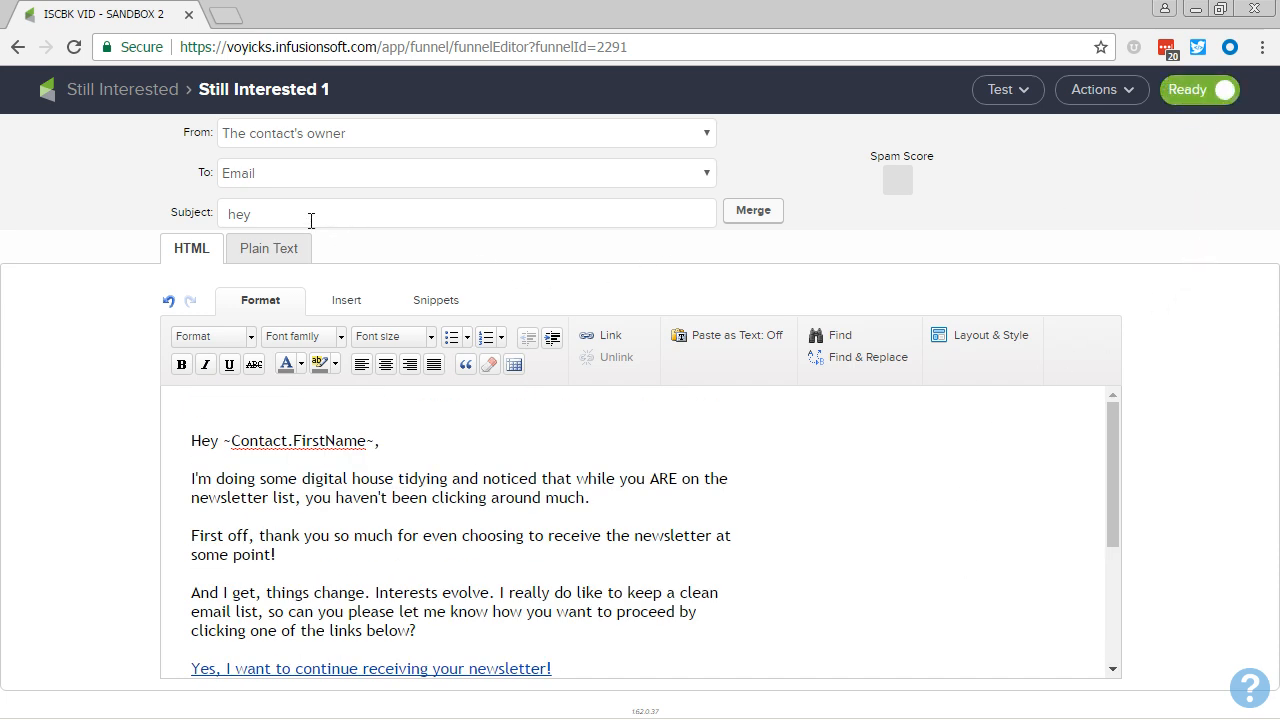
{"action": "left_click_drag", "start_coordinate": [294, 217], "coordinate": [191, 226]}
{"action": "left_click", "coordinate": [273, 212]}
{"action": "left_click", "coordinate": [125, 92]}
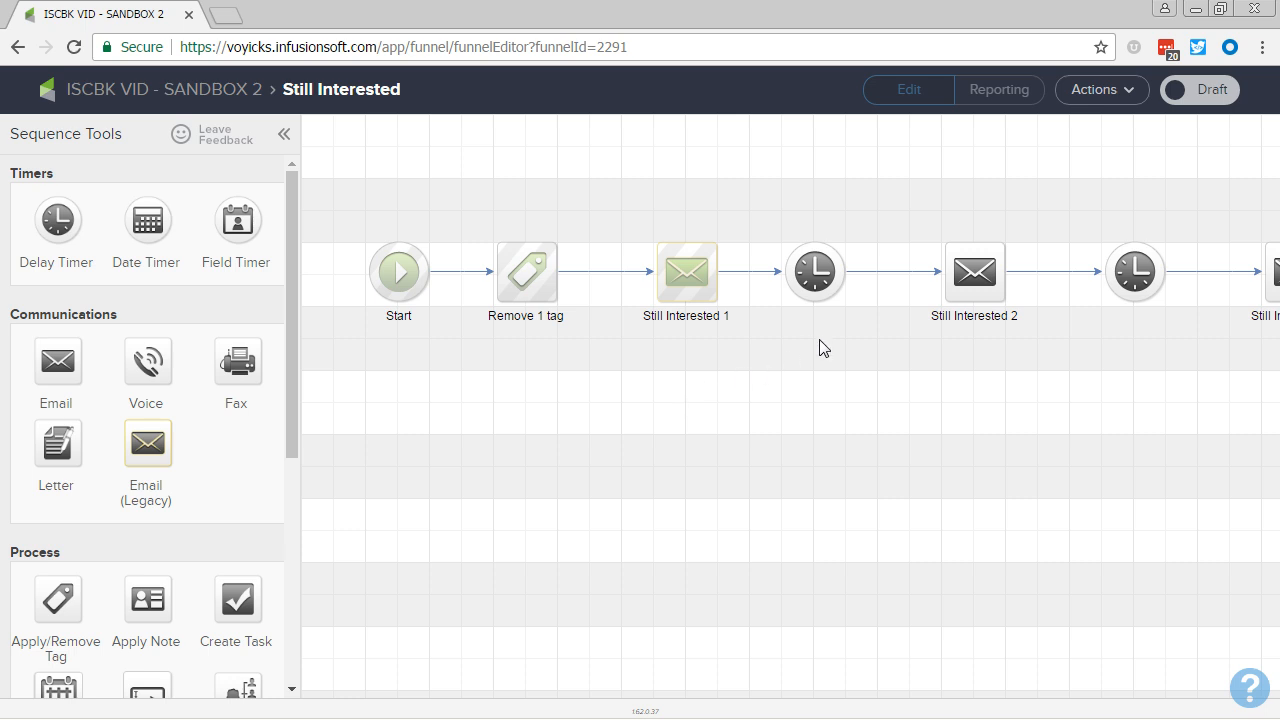
- Configure the delay timer after Still Interested 1 to wait 1 week and run on a weekday at 8:00 AM in the contact's time zone
{"action": "mouse_move", "coordinate": [833, 275]}
{"action": "left_mouse_down"}
{"action": "mouse_move", "coordinate": [797, 307]}
{"action": "mouse_move", "coordinate": [845, 265]}
{"action": "left_mouse_up"}
{"action": "double_click", "coordinate": [828, 265]}
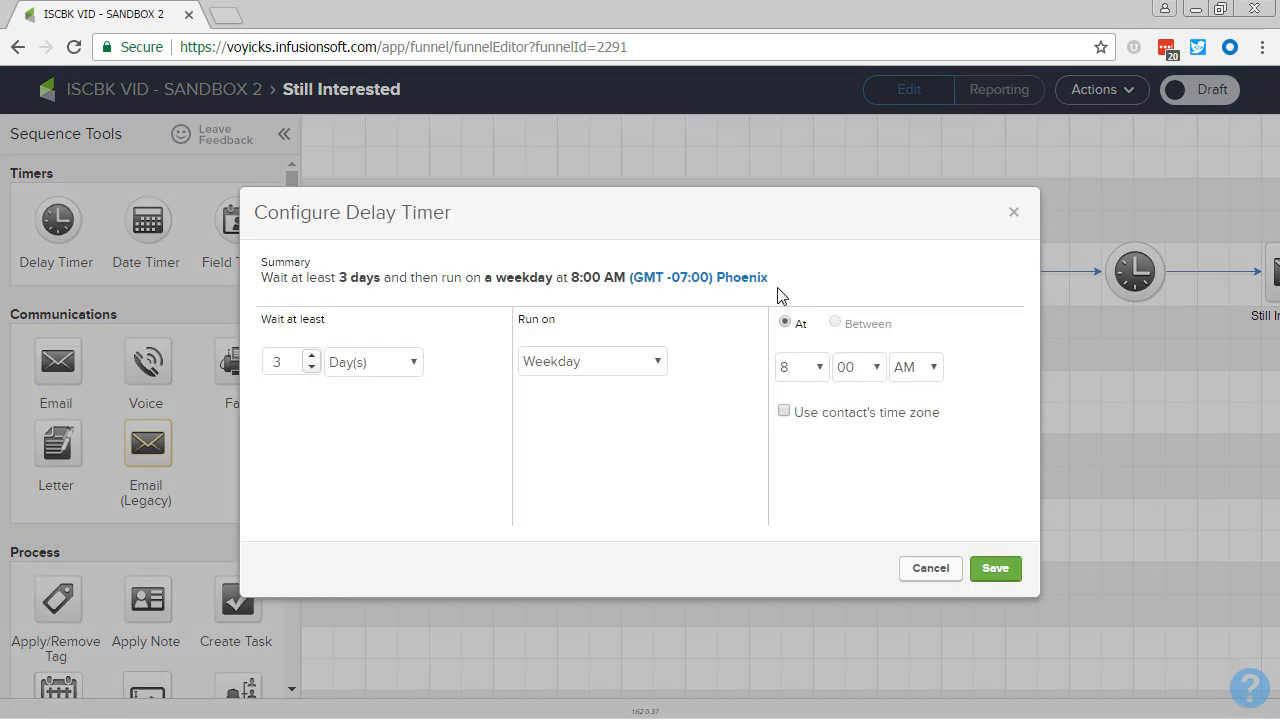
{"action": "left_click", "coordinate": [404, 361]}
{"action": "left_click", "coordinate": [391, 441]}
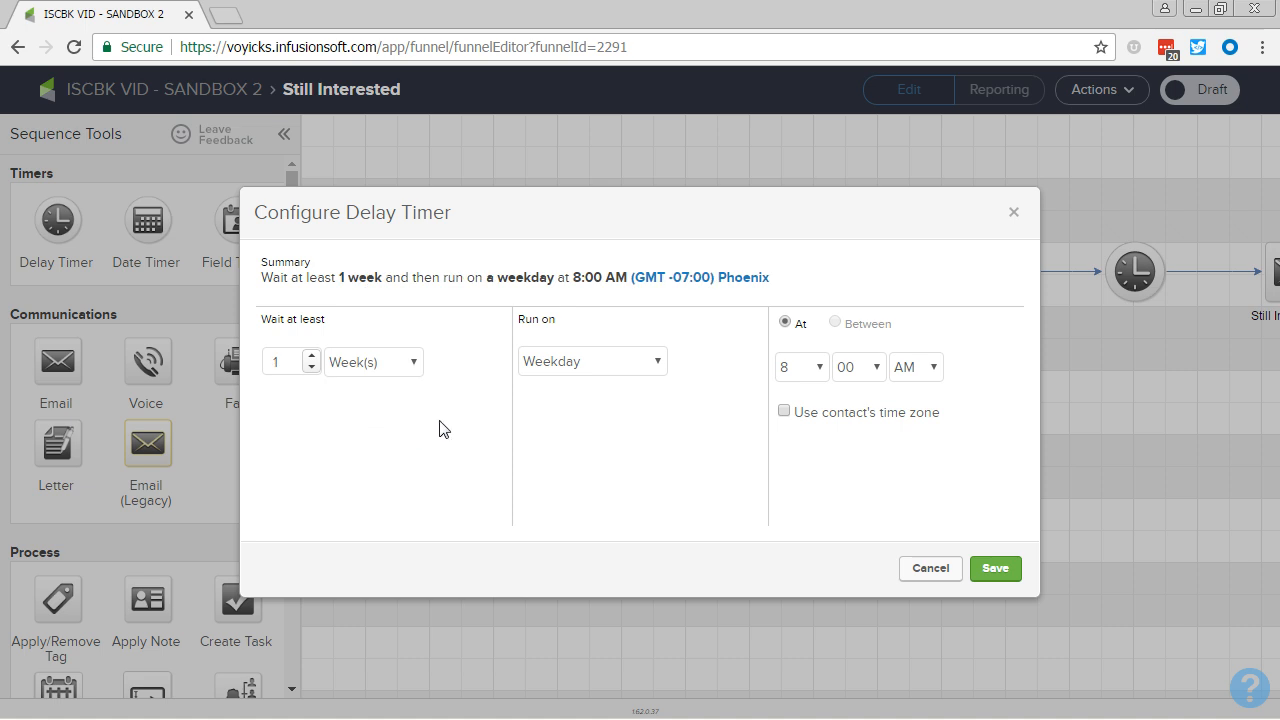
{"action": "left_click", "coordinate": [784, 412]}
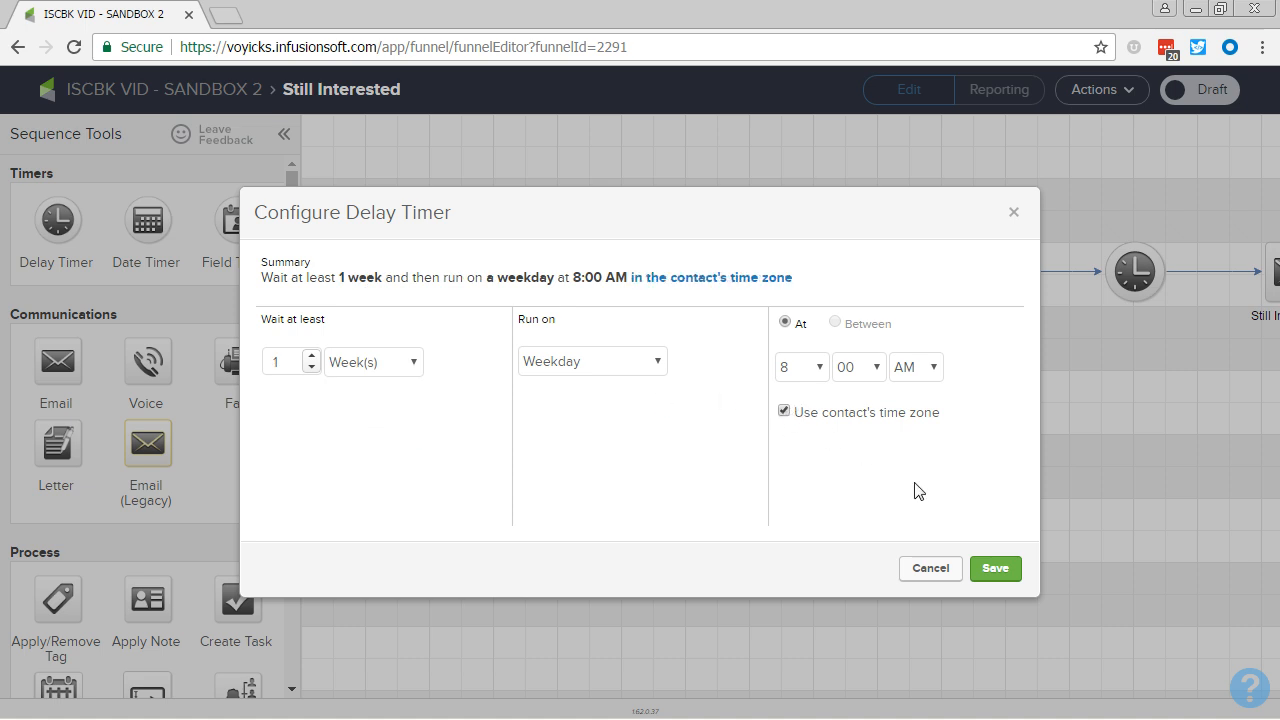
{"action": "left_click", "coordinate": [996, 568]}
{"action": "left_click", "coordinate": [786, 423]}
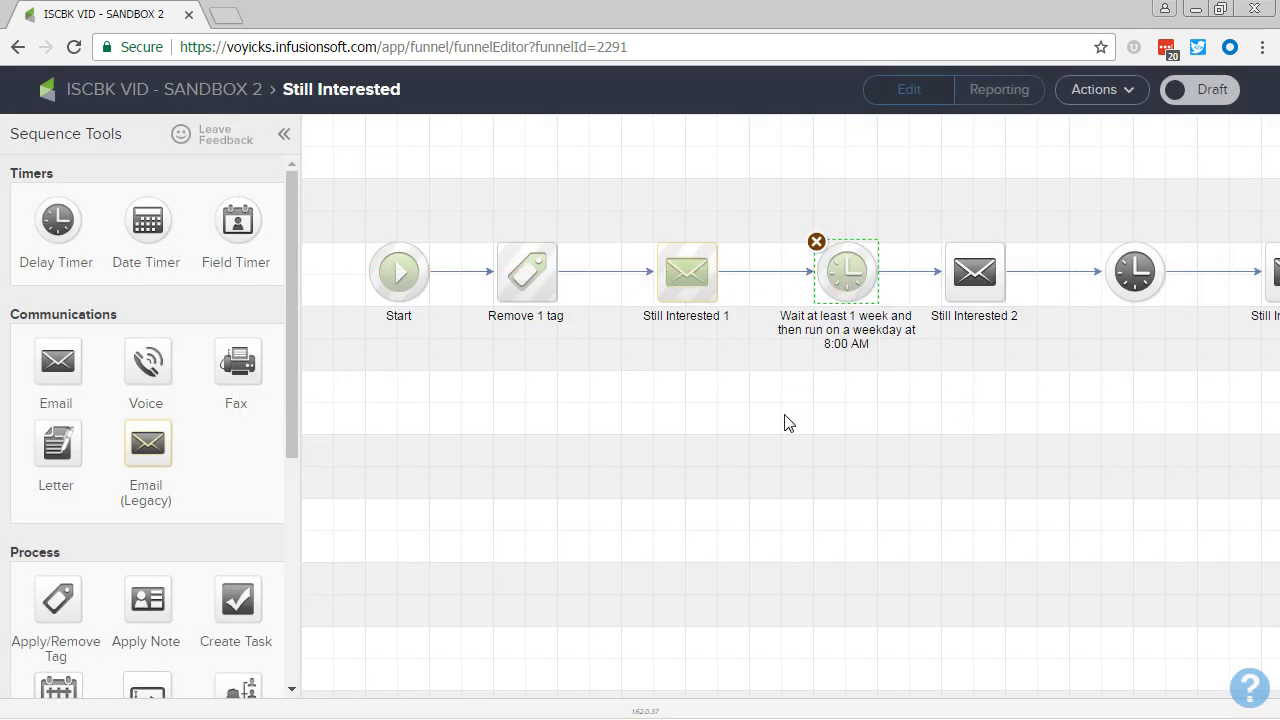
- Duplicate the Still Interested 1 email, place the copy below the existing second email and name it "Still Interested 2"
{"action": "right_click", "coordinate": [678, 283]}
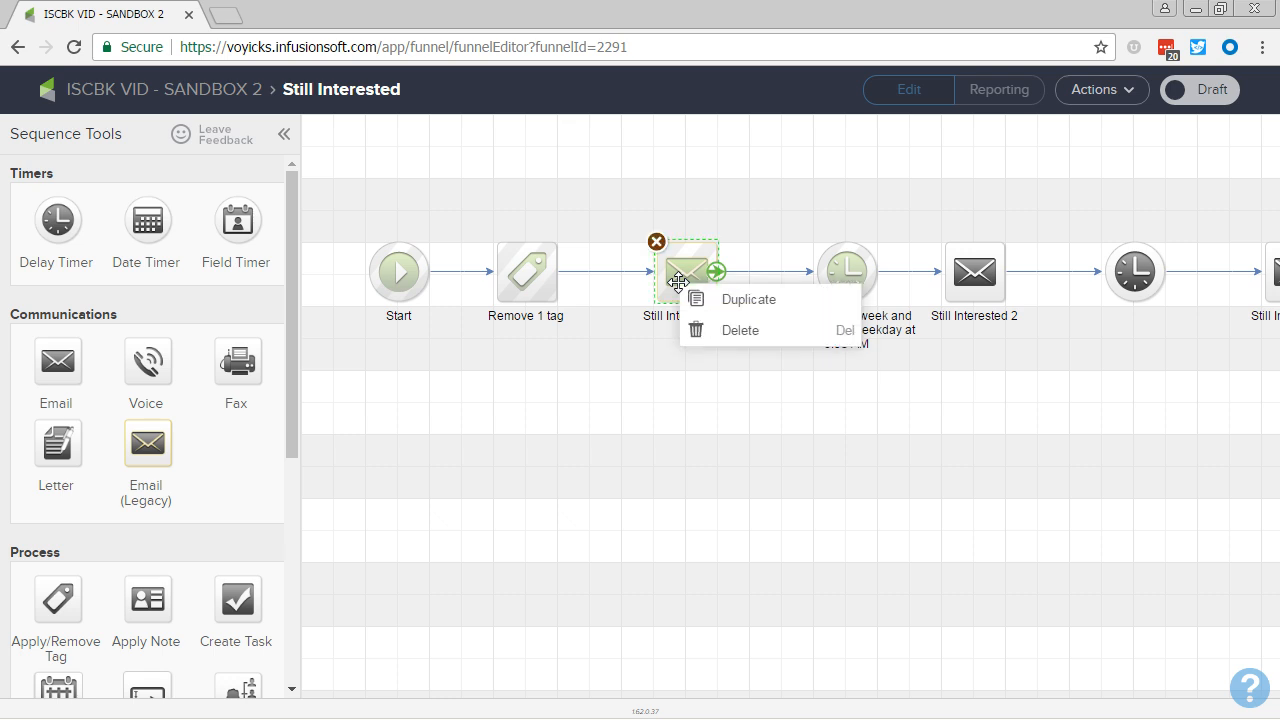
{"action": "left_click", "coordinate": [741, 300]}
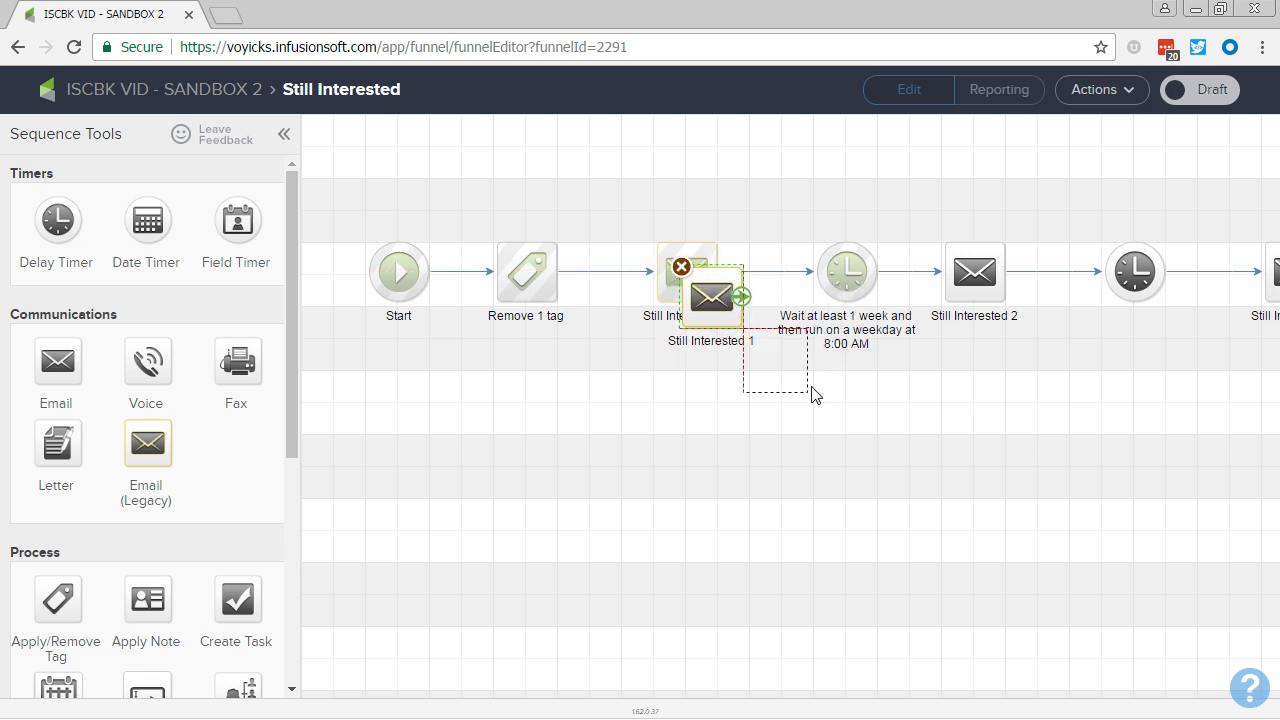
{"action": "left_click", "coordinate": [990, 415]}
{"action": "left_click", "coordinate": [1004, 316]}
{"action": "left_click", "coordinate": [1004, 316]}
{"action": "key", "text": "ctrl+c"}
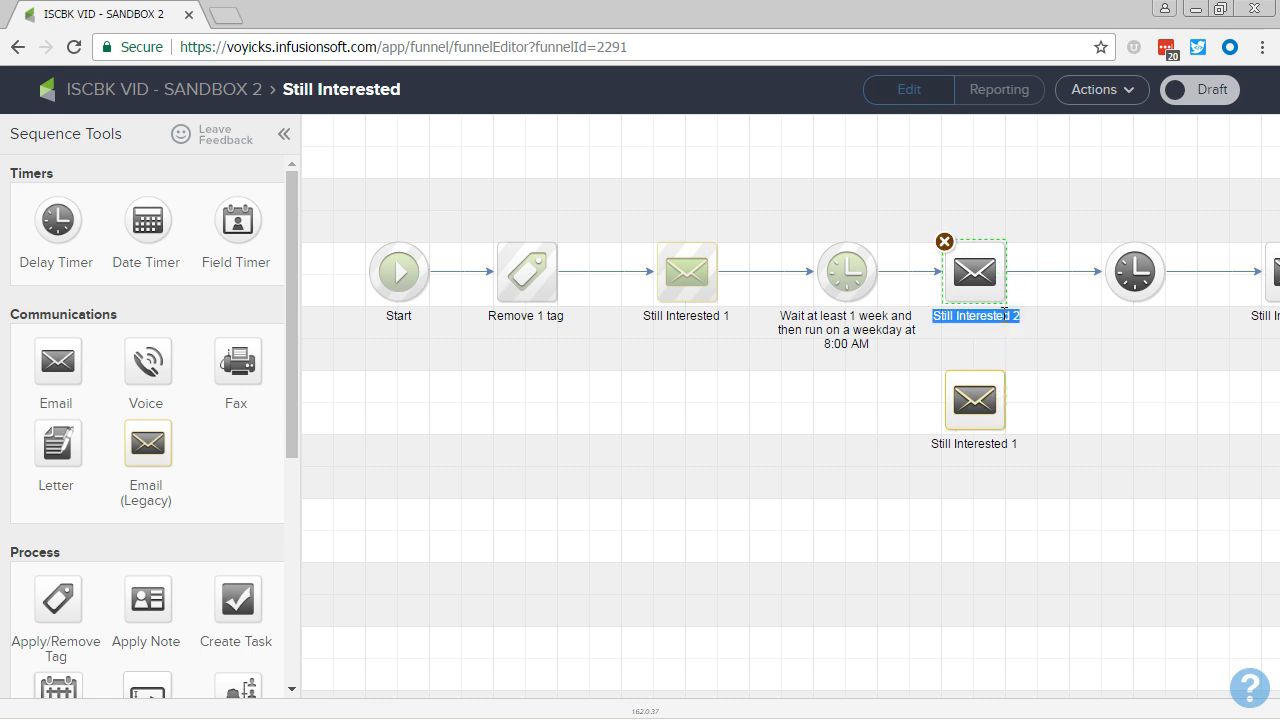
{"action": "double_click", "coordinate": [995, 447]}
{"action": "key", "text": "ctrl+v"}
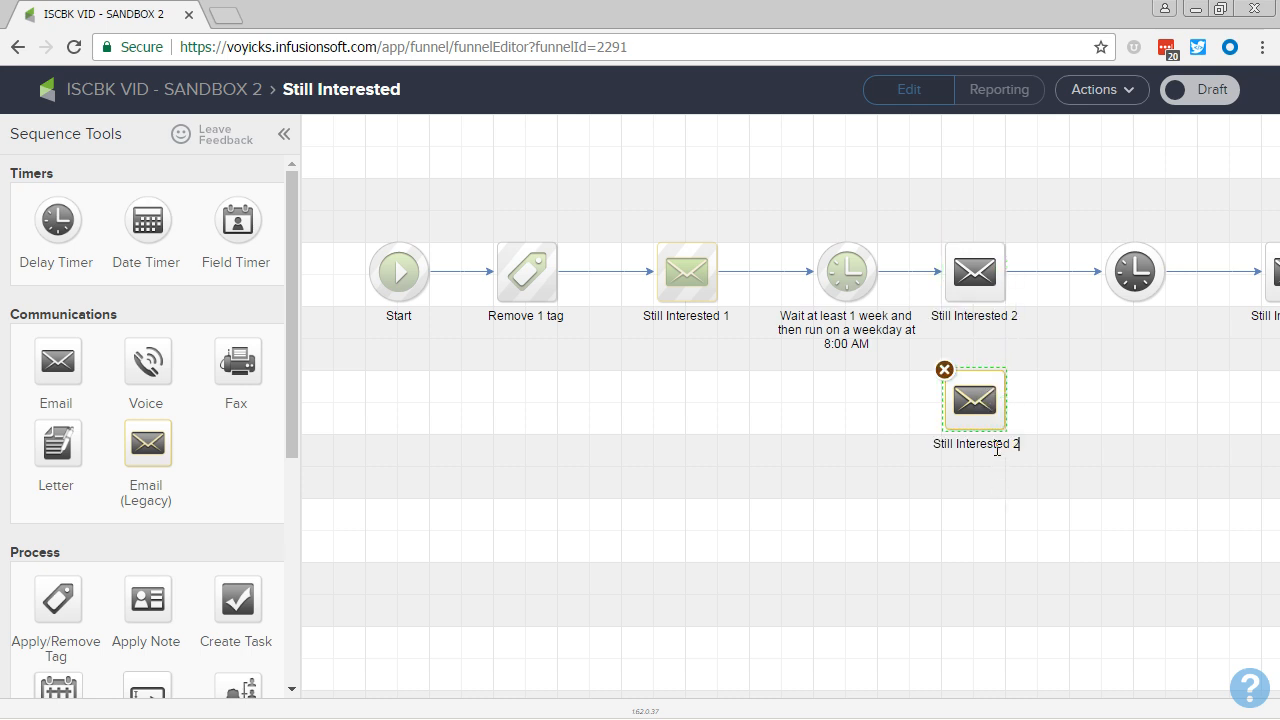
- Delete the original Still Interested 2 email and put the duplicated email in its place, connected between the two delay timers
{"action": "left_click", "coordinate": [980, 280]}
{"action": "left_click", "coordinate": [944, 242]}
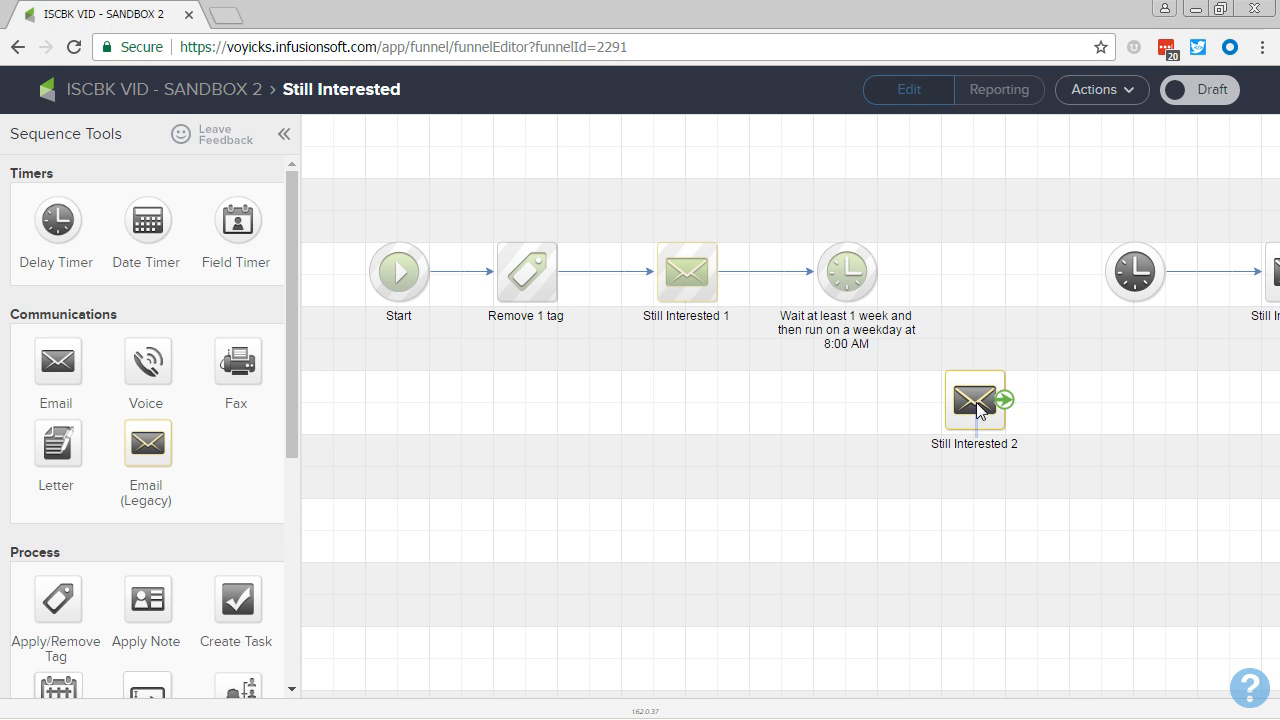
{"action": "left_click_drag", "start_coordinate": [981, 407], "coordinate": [1002, 288]}
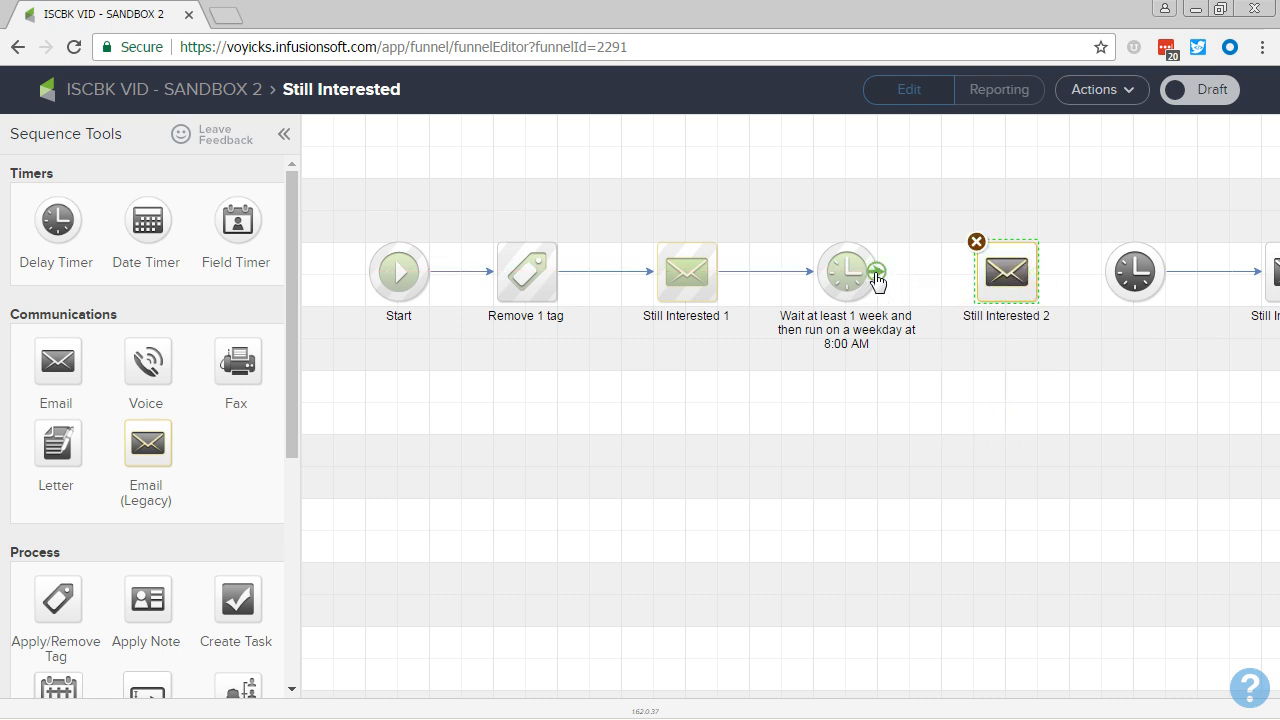
{"action": "mouse_move", "coordinate": [878, 275]}
{"action": "left_mouse_down"}
{"action": "mouse_move", "coordinate": [963, 287]}
{"action": "mouse_move", "coordinate": [1130, 275]}
{"action": "left_mouse_up"}
- Set the Still Interested 2 email's subject to "this is what I'm talking about" followed by the contact's first name merge field and "..."
{"action": "double_click", "coordinate": [1006, 280]}
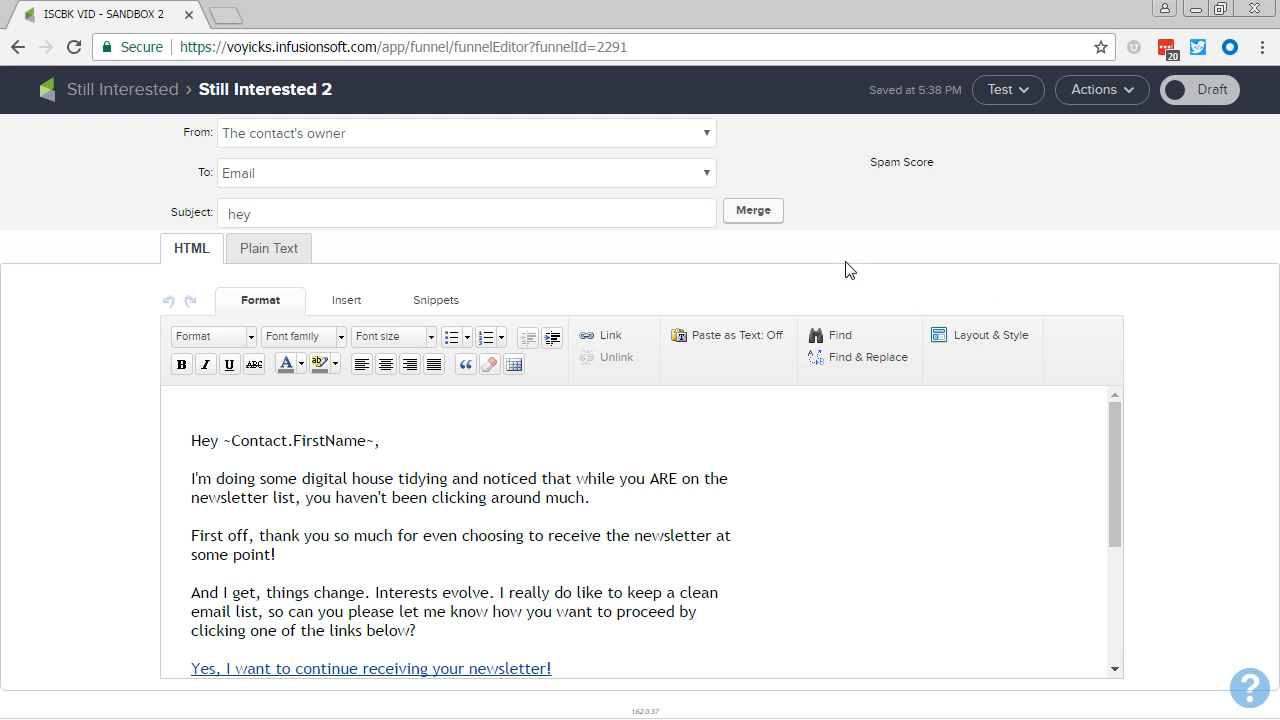
{"action": "left_click_drag", "start_coordinate": [312, 223], "coordinate": [86, 206]}
{"action": "type", "text": "this"}
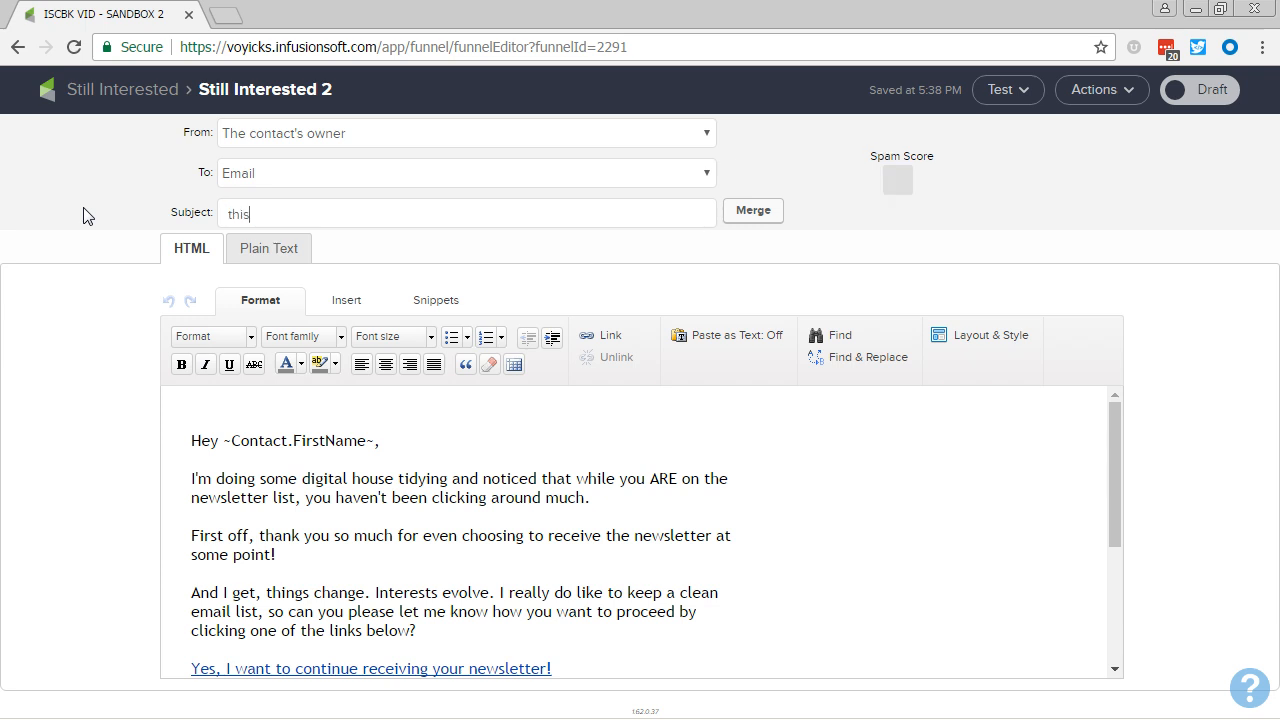
{"action": "type", "text": " is what I'm talking about"}
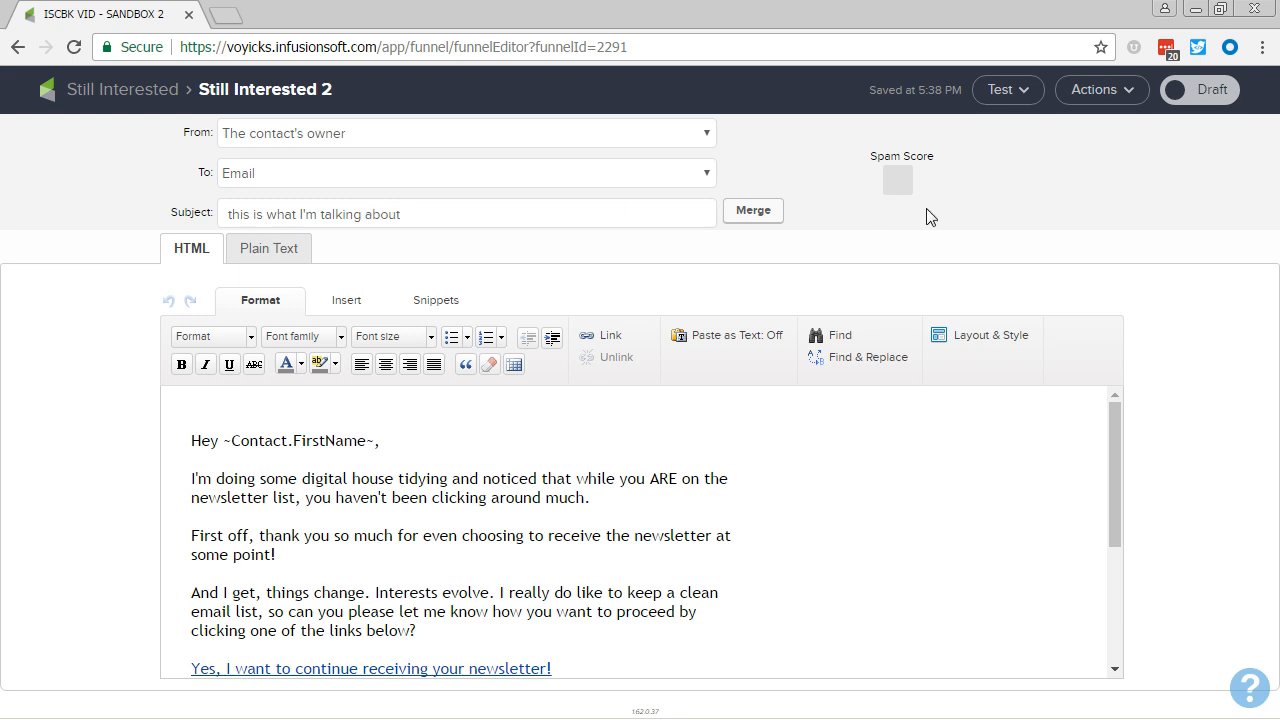
{"action": "left_click", "coordinate": [756, 218]}
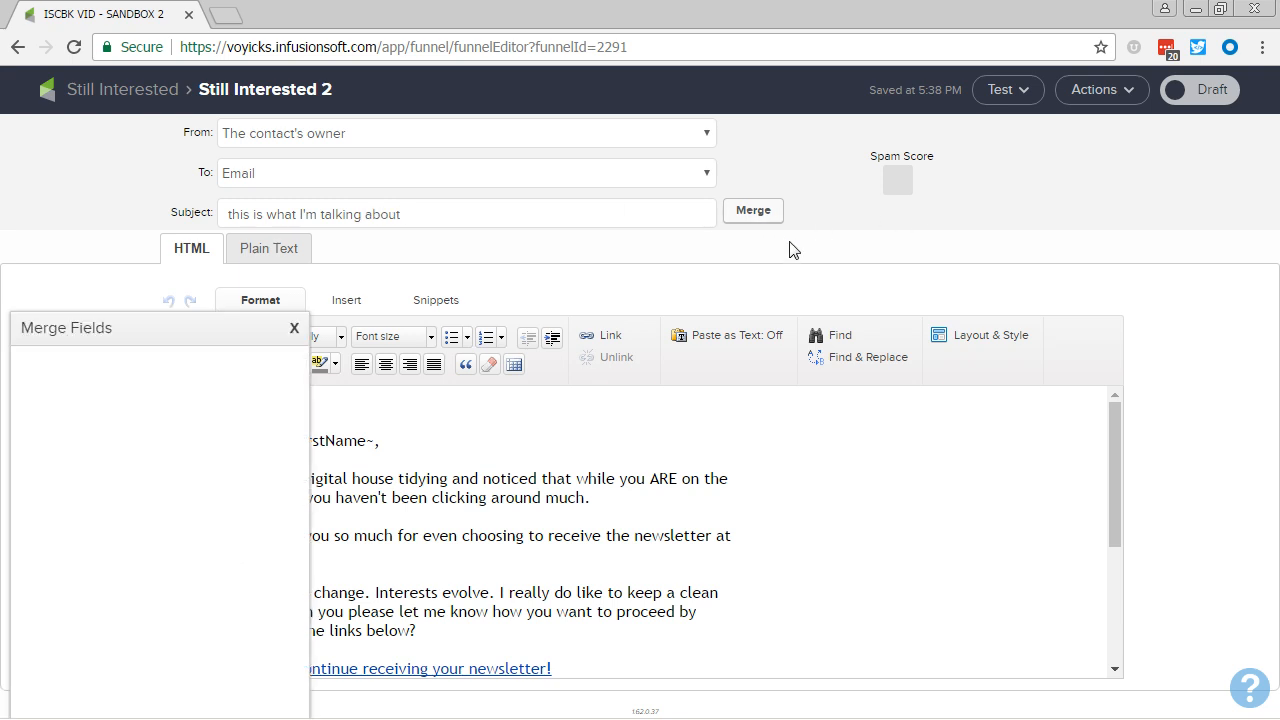
{"action": "left_click", "coordinate": [120, 364]}
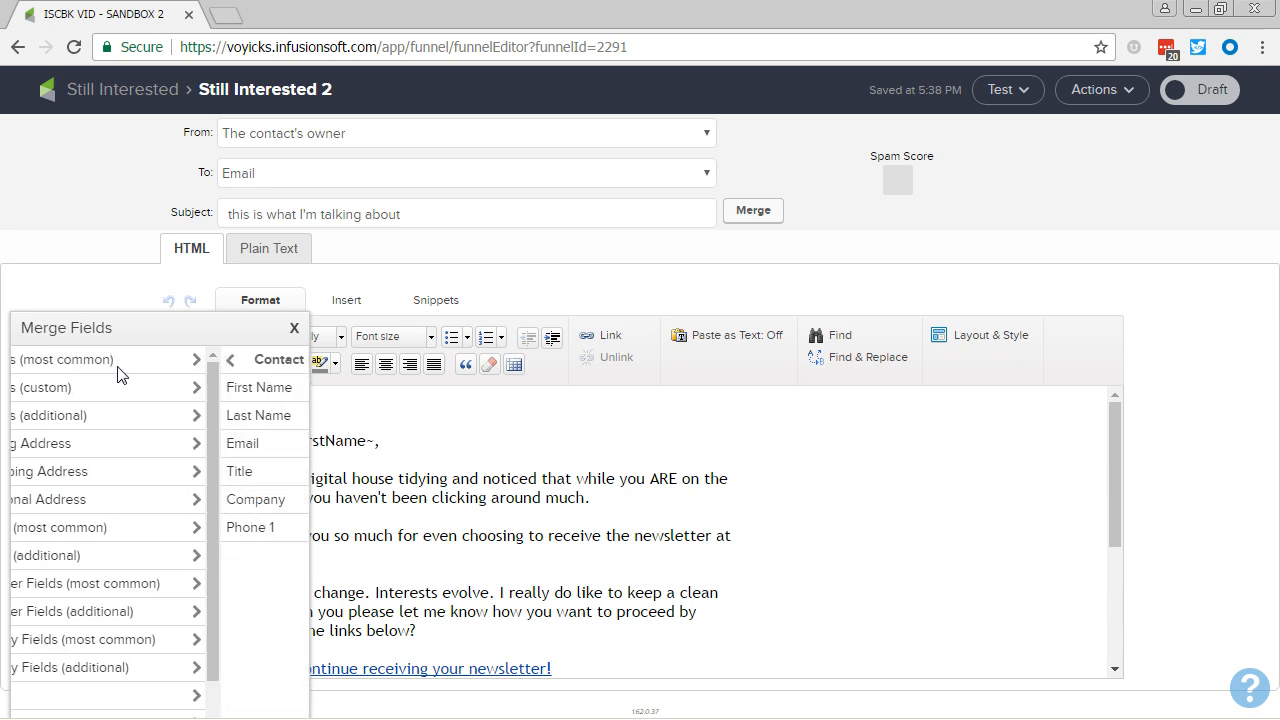
{"action": "left_click", "coordinate": [110, 395]}
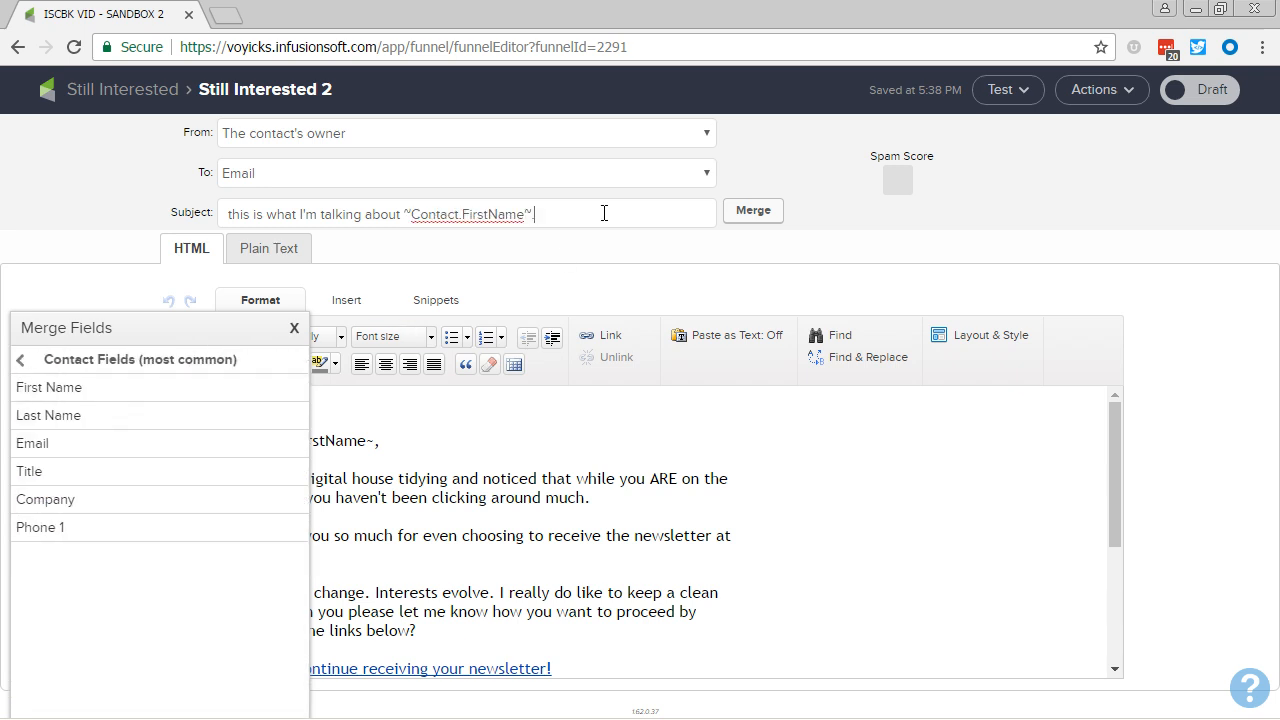
{"action": "type", "text": "..."}
{"action": "left_click", "coordinate": [294, 329]}
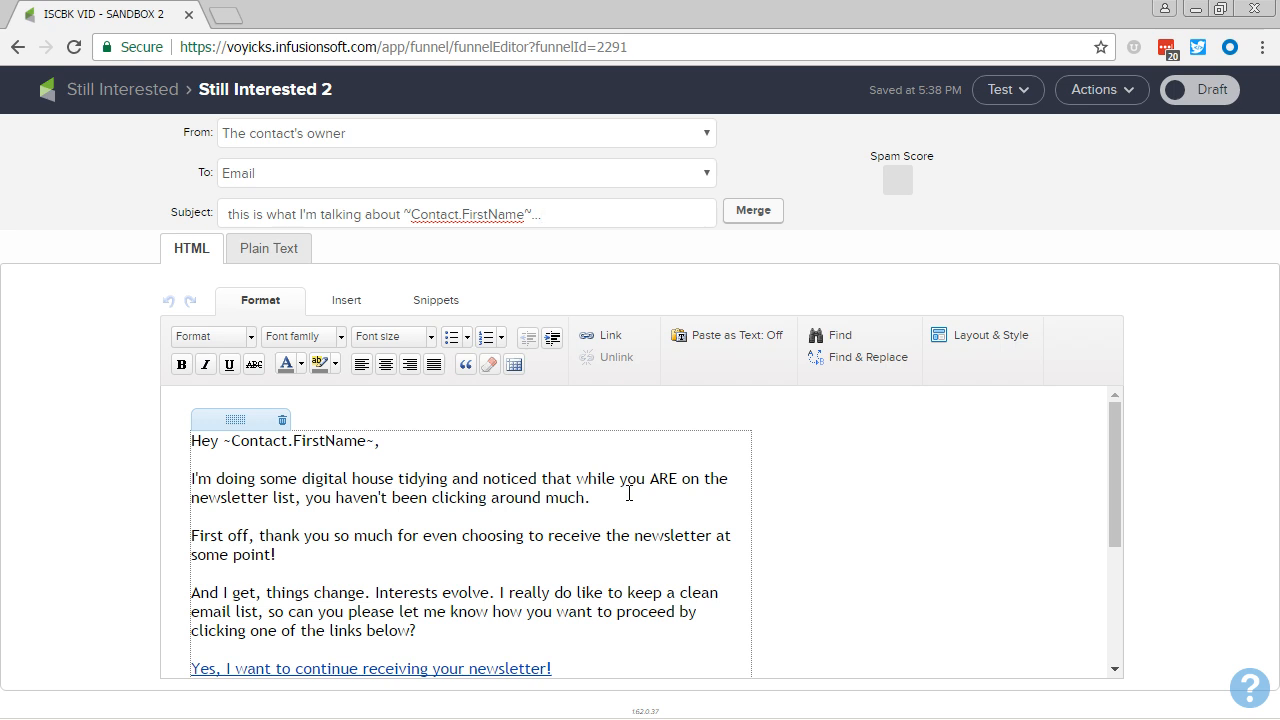
- Move the paragraph starting "I'm doing some digital house tidying" below the "First off, thank you so much" paragraph
{"action": "left_click_drag", "start_coordinate": [629, 494], "coordinate": [191, 485]}
{"action": "key", "text": "ctrl+c"}
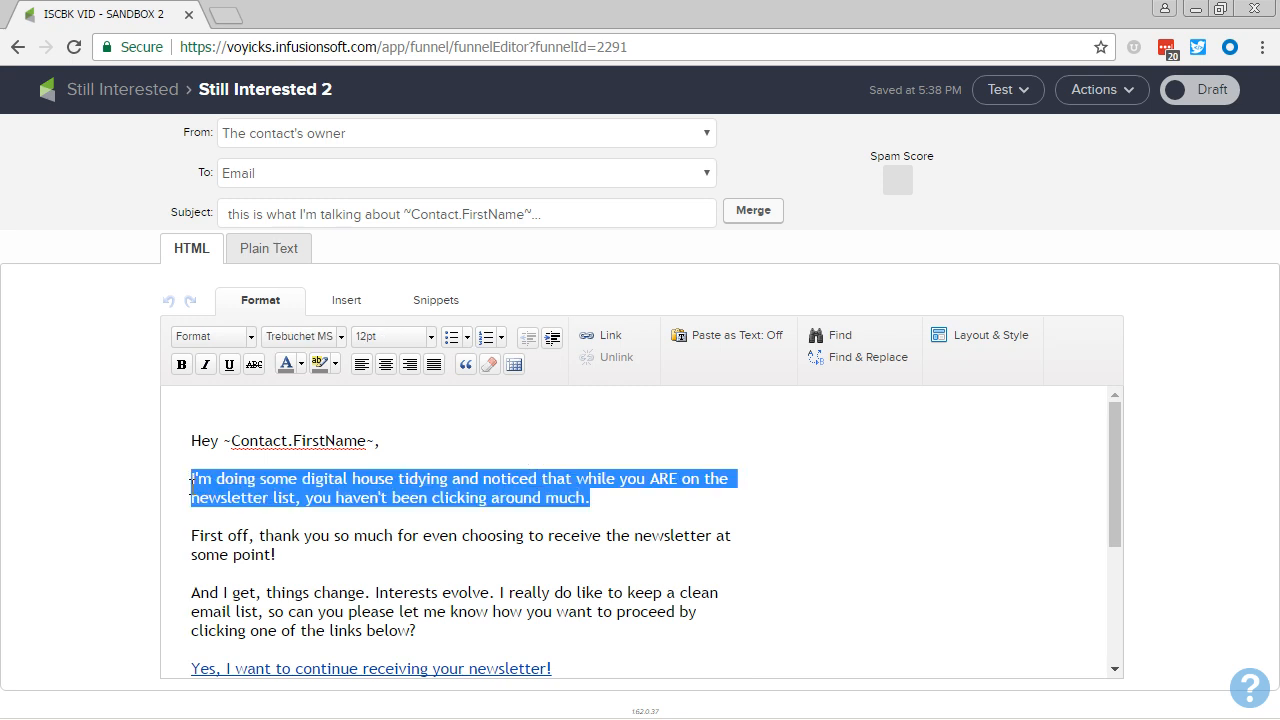
{"action": "key", "text": "BackSpace"}
{"action": "key", "text": "BackSpace"}
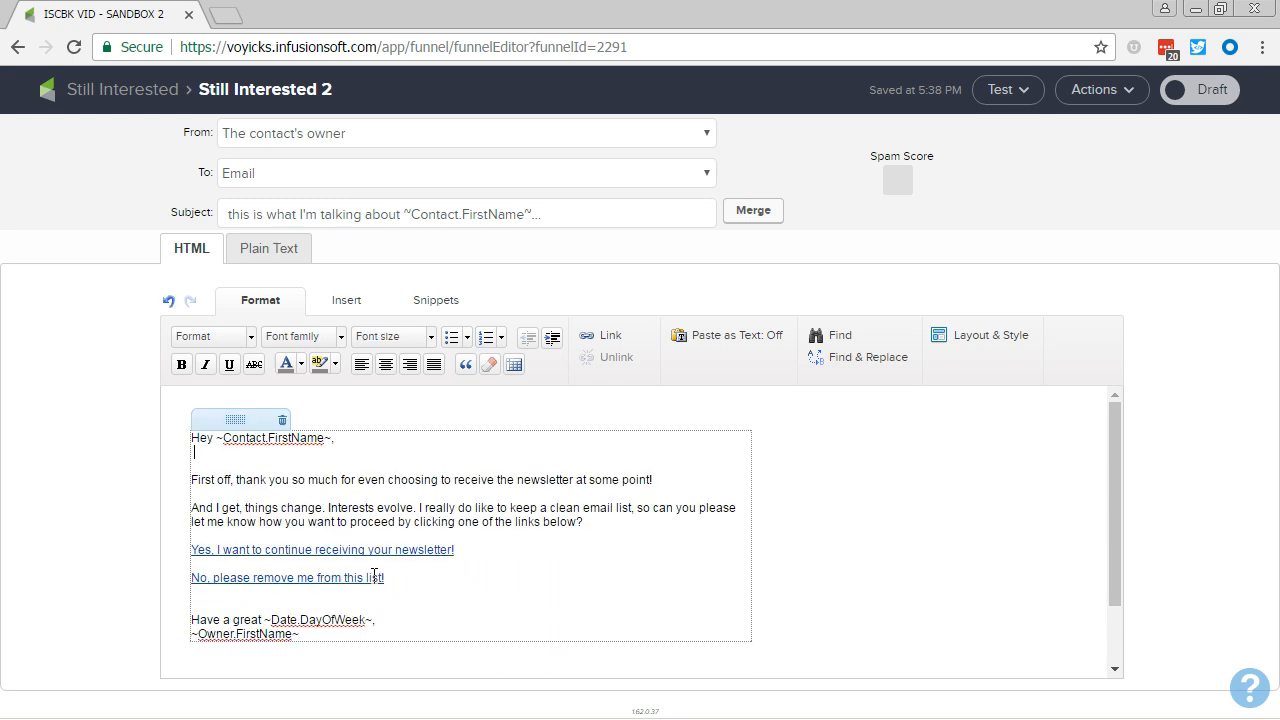
{"action": "key", "text": "BackSpace"}
{"action": "key", "text": "Return"}
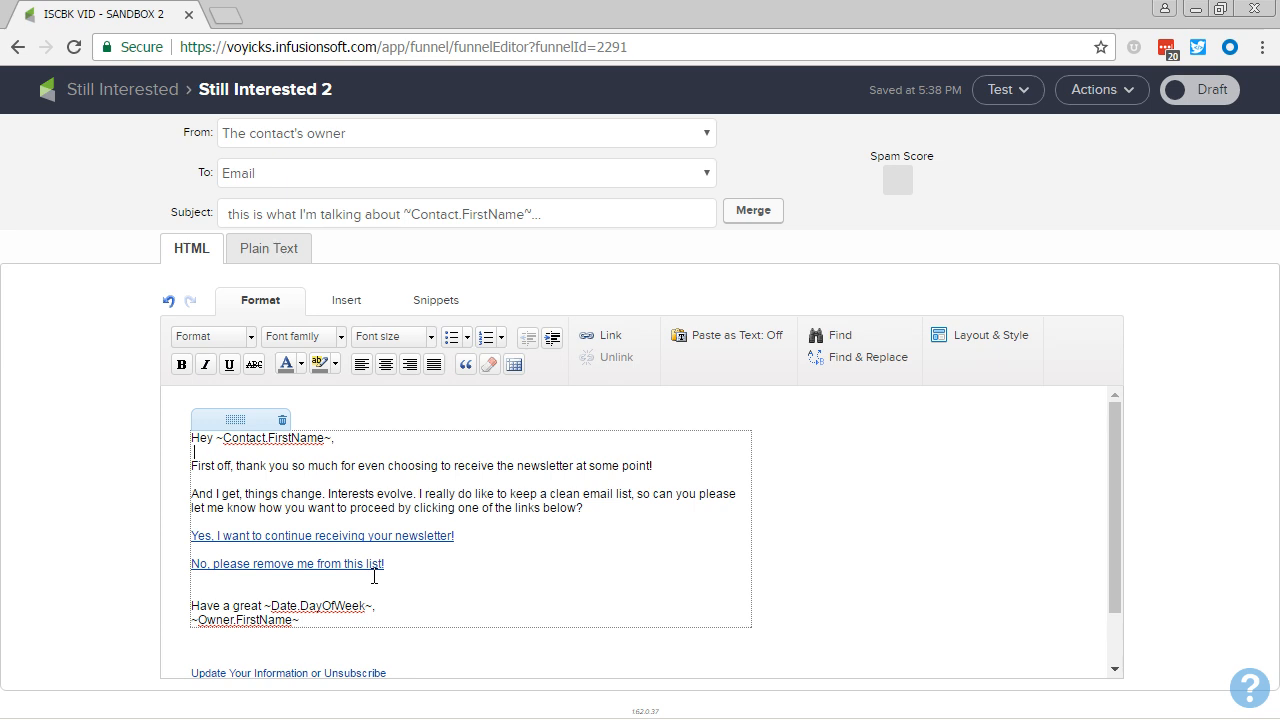
{"action": "key", "text": "Return"}
{"action": "key", "text": "Return"}
{"action": "key", "text": "ctrl+v"}
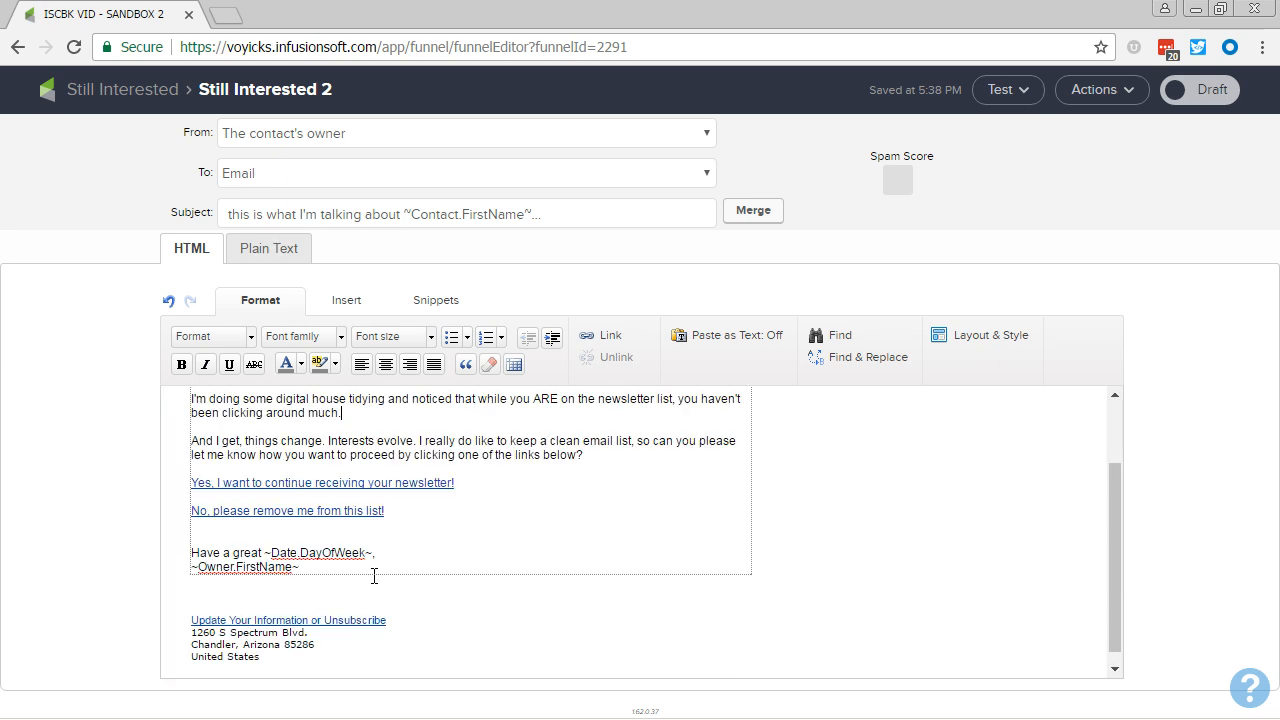
- Reword the start of the house tidying paragraph to "About a week ago, I was doing some digital house tidying"
{"action": "scroll", "coordinate": [464, 528], "scroll_direction": "up", "scroll_amount": 1}
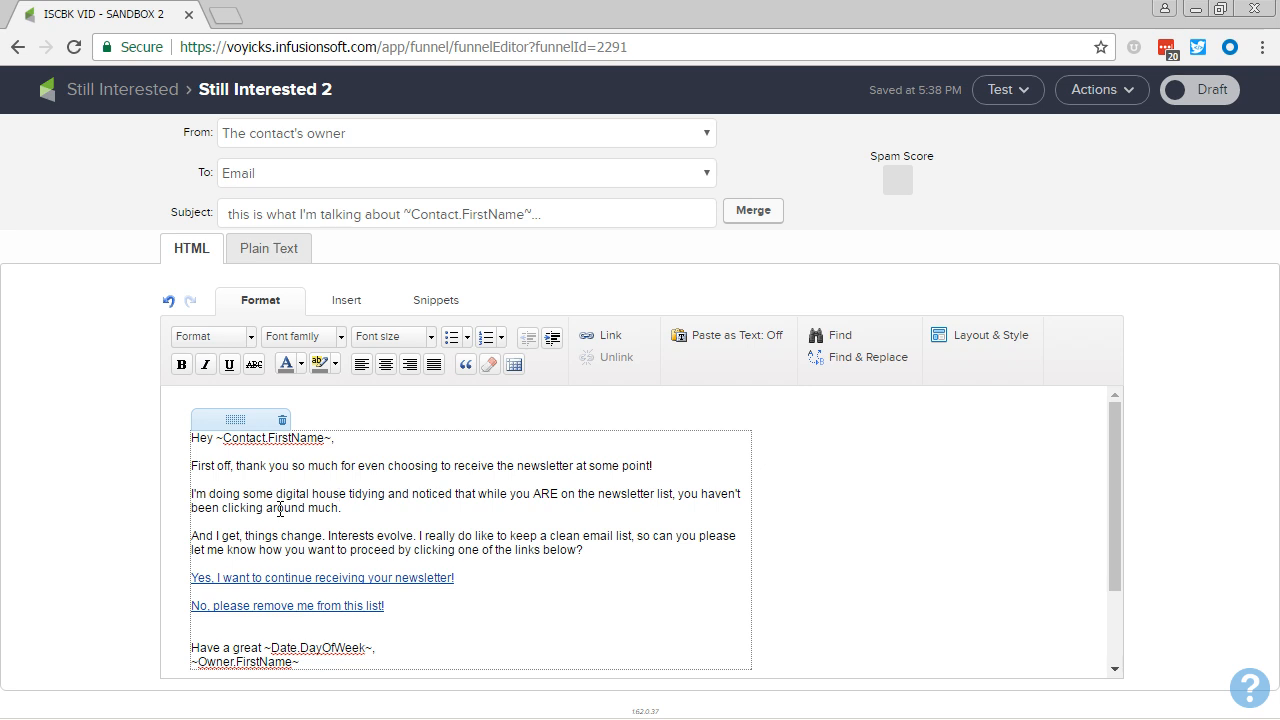
{"action": "type", "text": "About a week ago, I'm"}
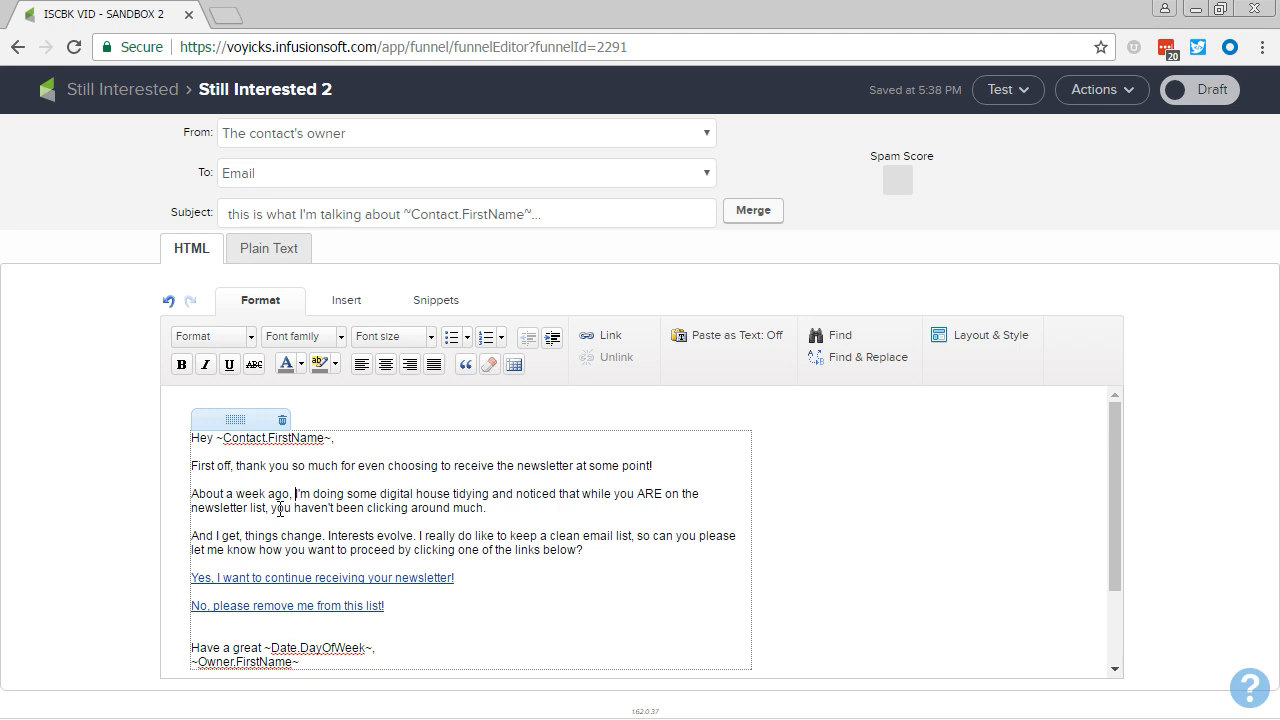
{"action": "key", "text": "ctrl+shift+Right"}
{"action": "type", "text": "I was"}
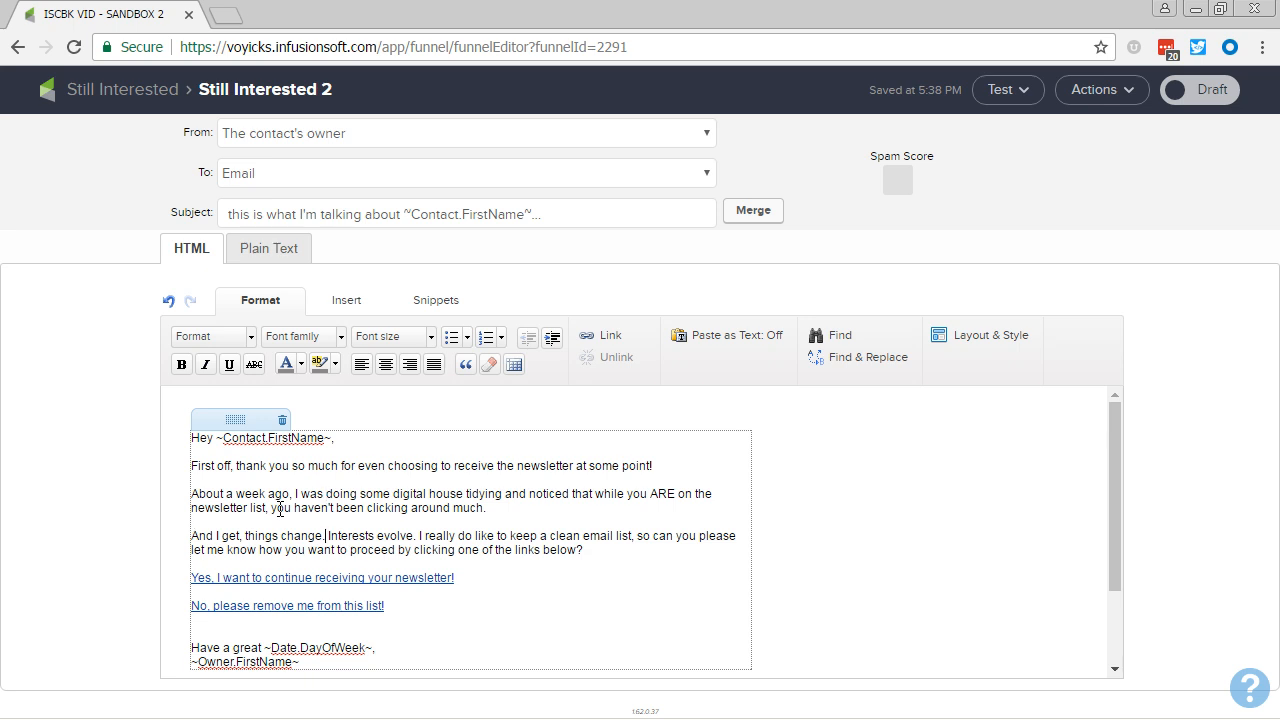
- Split the text from "I really do like to keep a clean email list" into its own paragraph after "Interests evolve."
{"action": "key", "text": "shift+Return"}
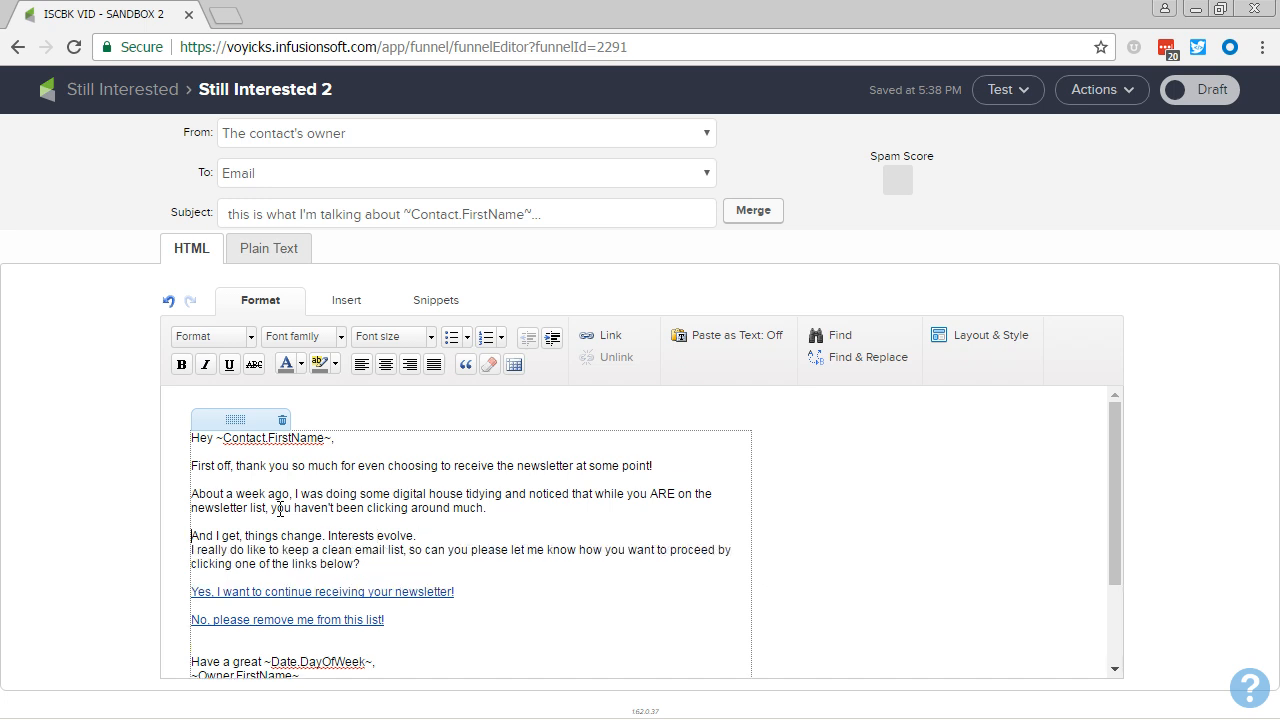
{"action": "key", "text": "Up"}
{"action": "key", "text": "Return"}
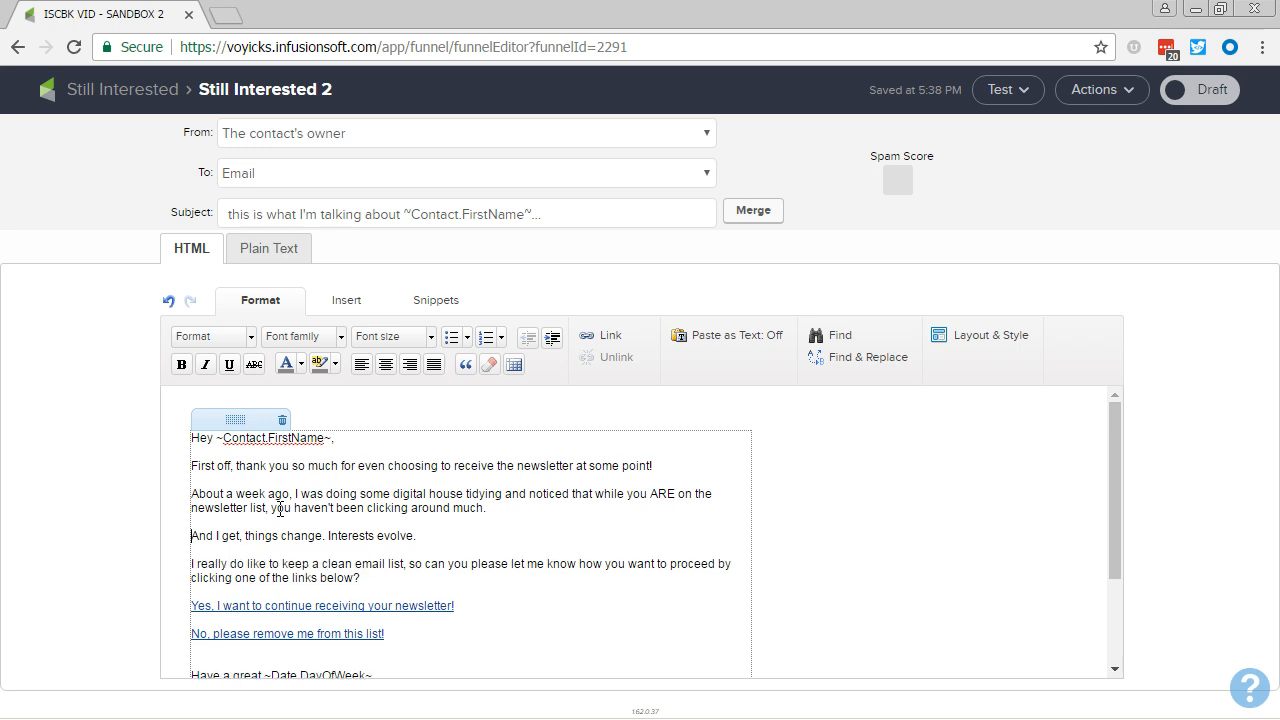
- Replace the "And I get, things change" paragraph with "But things changes and this is what I'm talking about: you aren't responding to my emails anymore."
{"action": "key", "text": "shift+End"}
{"action": "key", "text": "End"}
{"action": "key", "text": "shift+Home"}
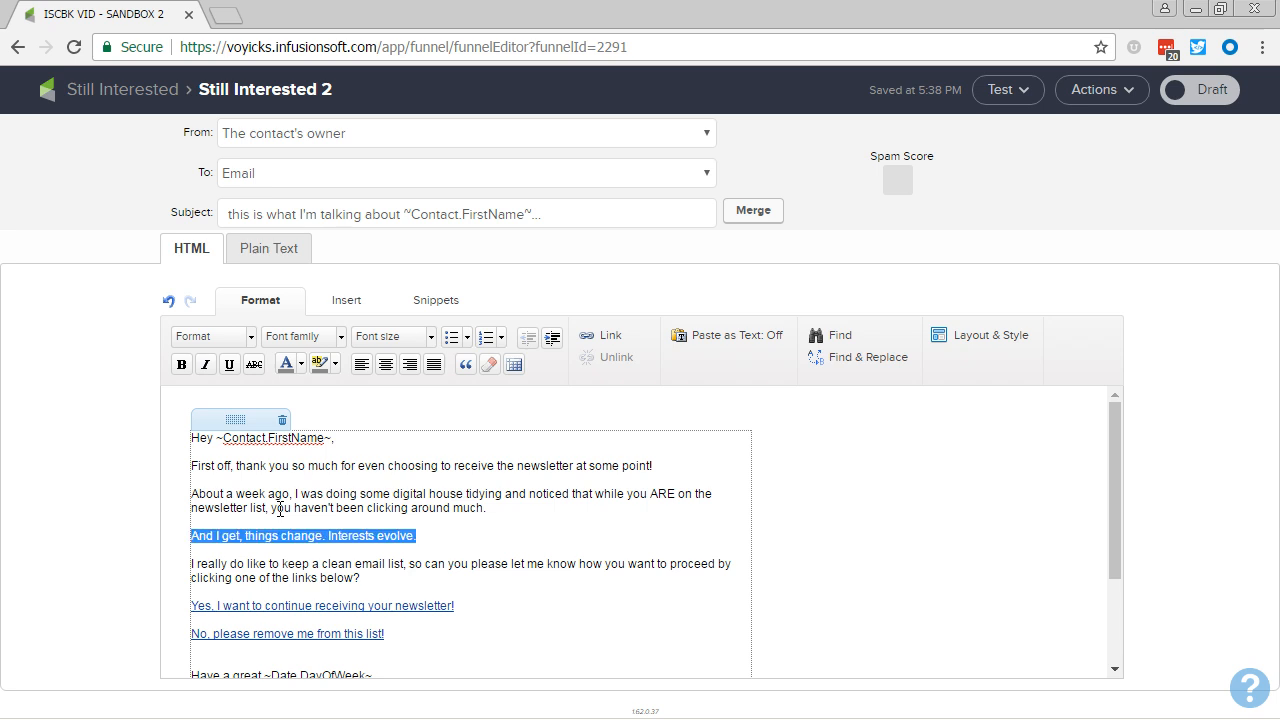
{"action": "type", "text": "But things changes "}
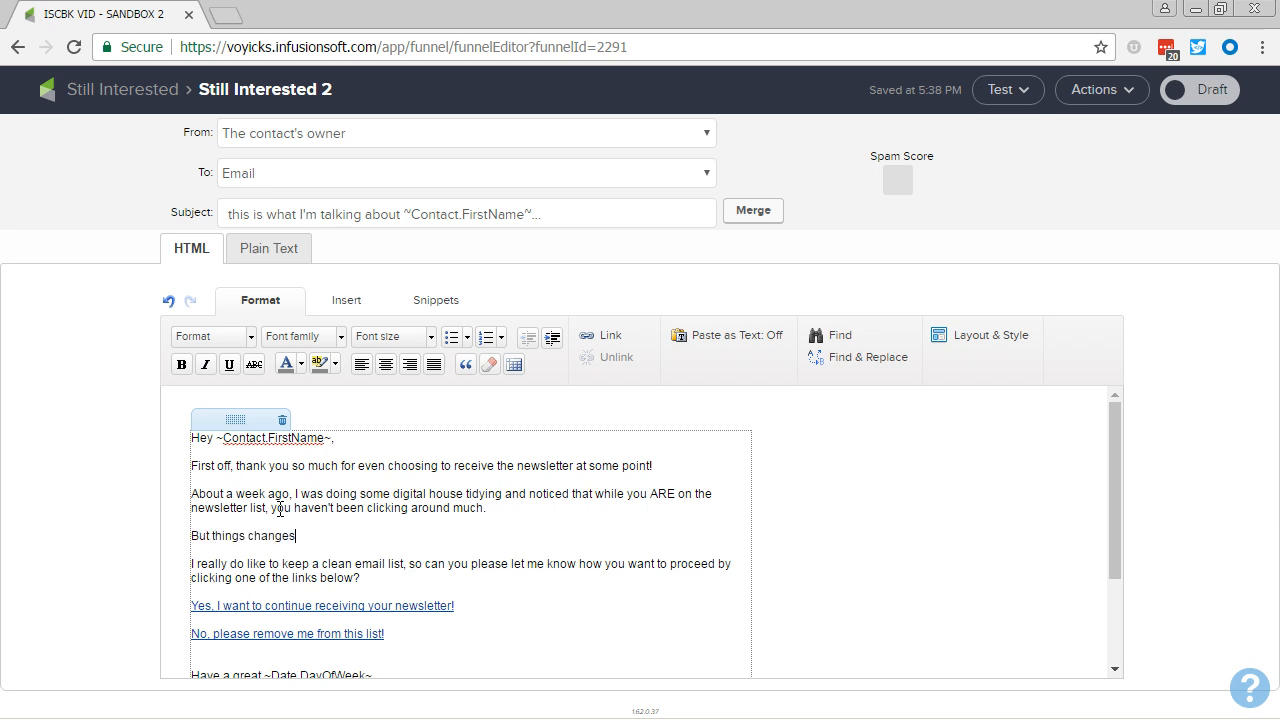
{"action": "type", "text": "and this is what I'm talkin"}
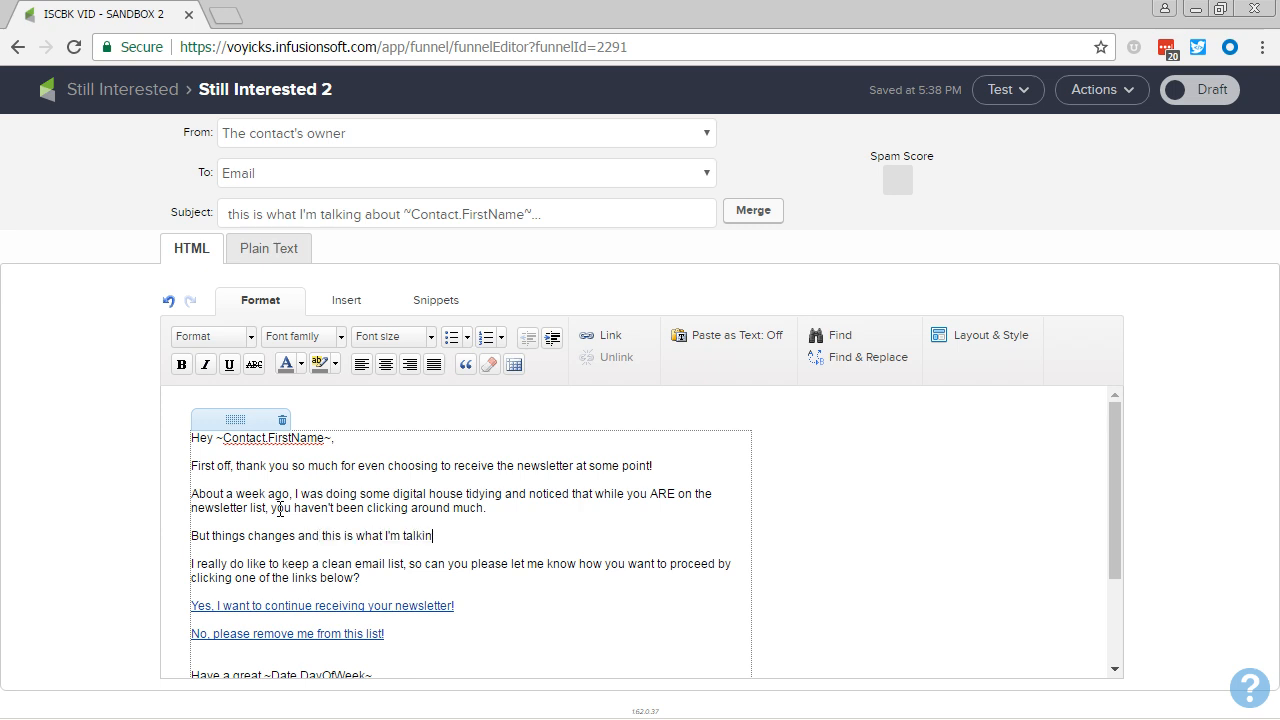
{"action": "type", "text": "g about: you aren't responding "}
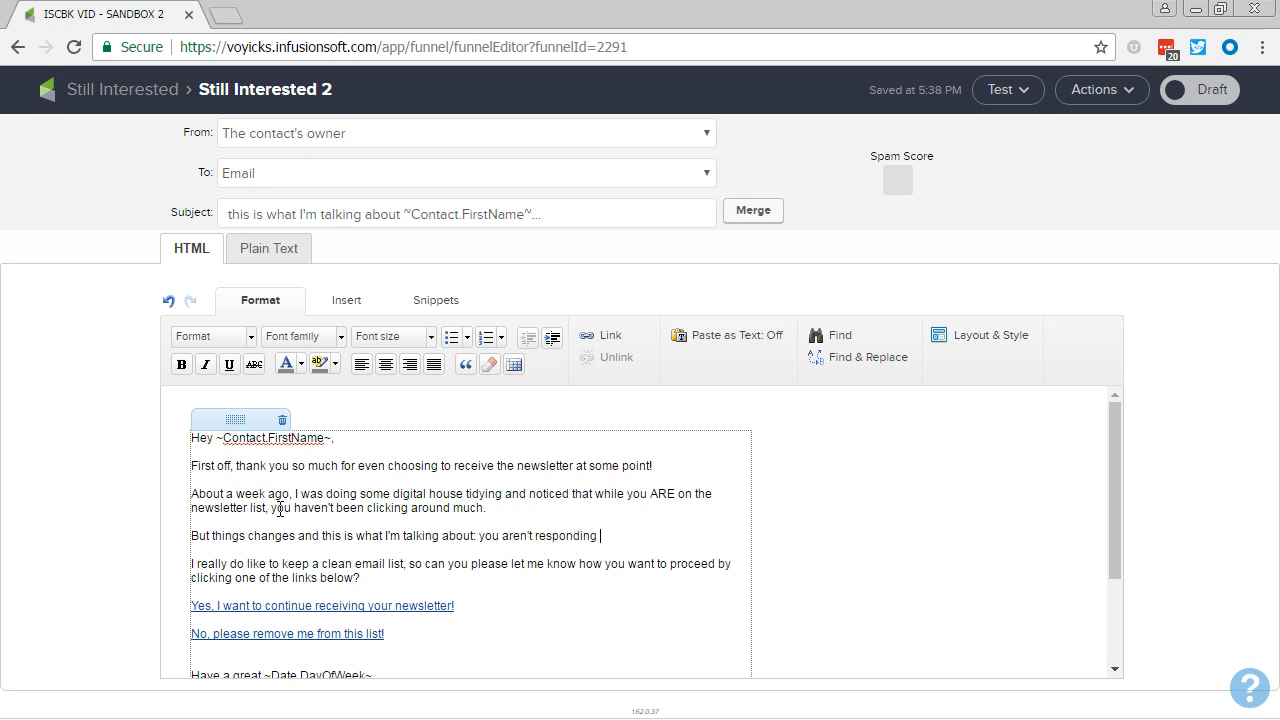
{"action": "type", "text": "to my emails anym"}
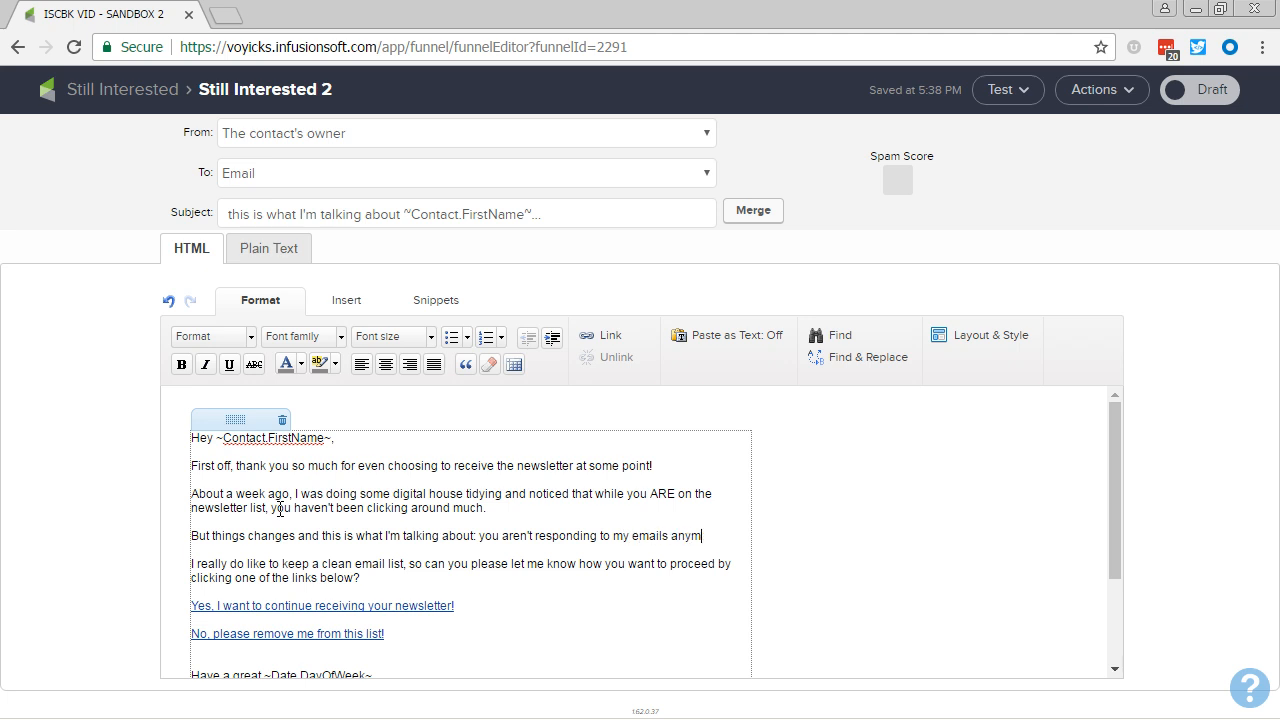
{"action": "type", "text": "ore. Which "}
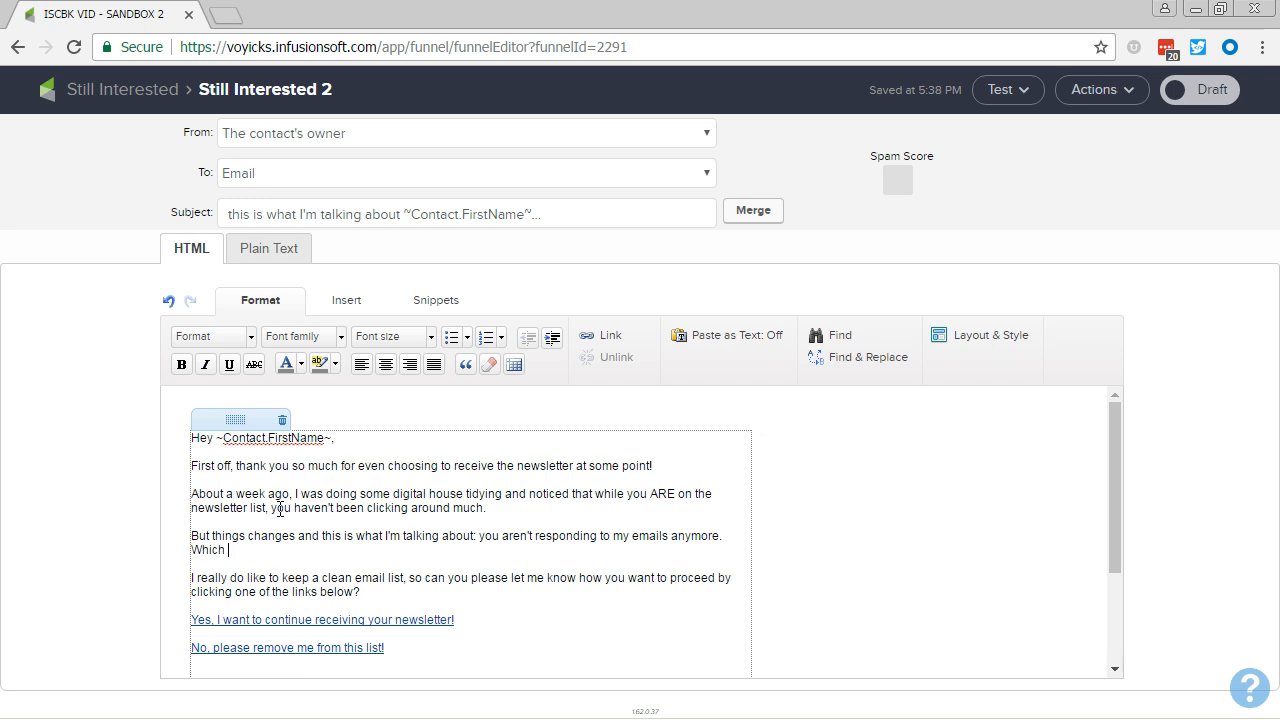
- End that paragraph with "Which is totally ok too btw, no hard feelings." and begin the following paragraph with "However,"
{"action": "type", "text": "is totally ok too btw, no hard feelis"}
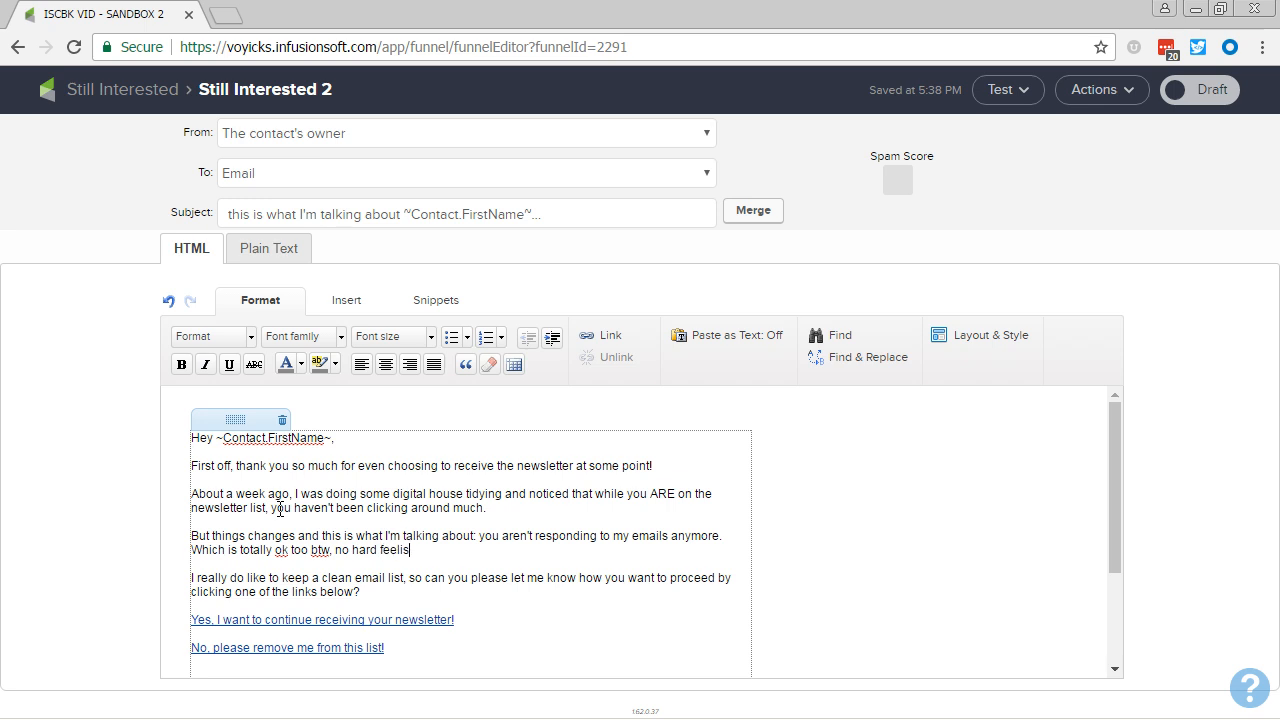
{"action": "key", "text": "BackSpace"}
{"action": "type", "text": "ngs."}
{"action": "left_click", "coordinate": [217, 579]}
{"action": "type", "text": "However,"}
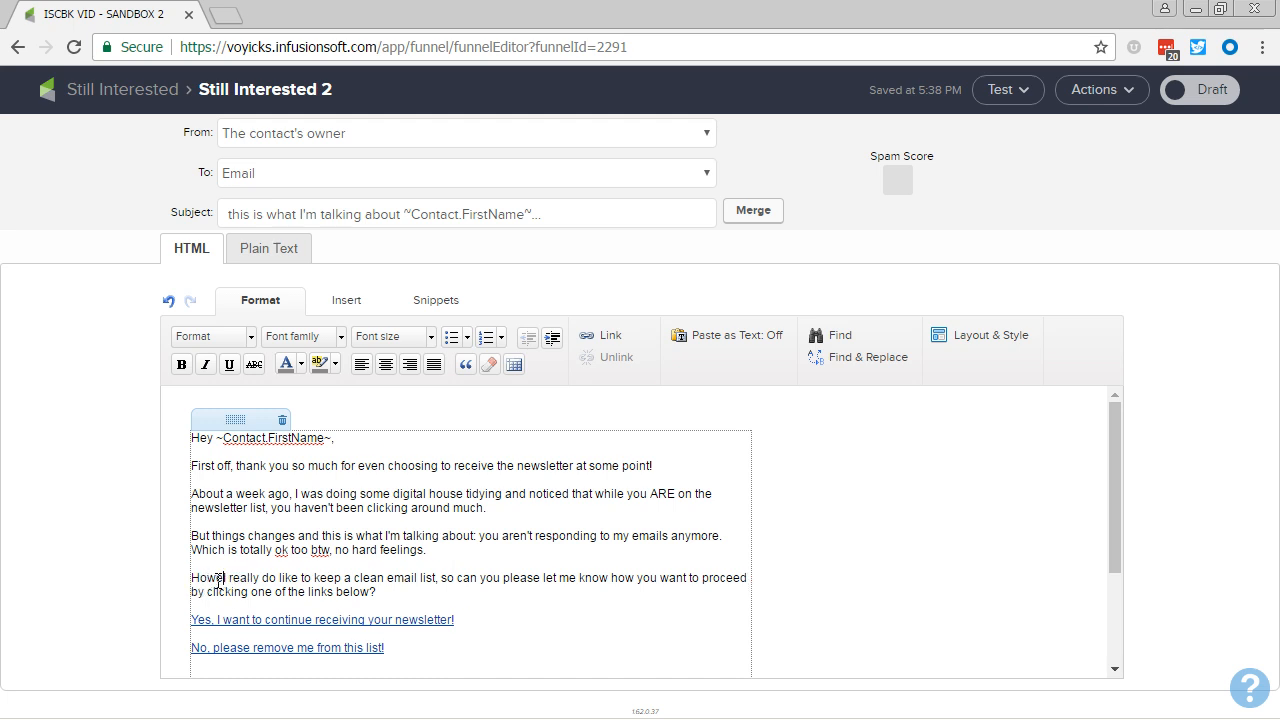
- Check the thank-you page behind the "Yes, I want to continue receiving your newsletter!" link
{"action": "scroll", "coordinate": [516, 516], "scroll_direction": "down", "scroll_amount": 2}
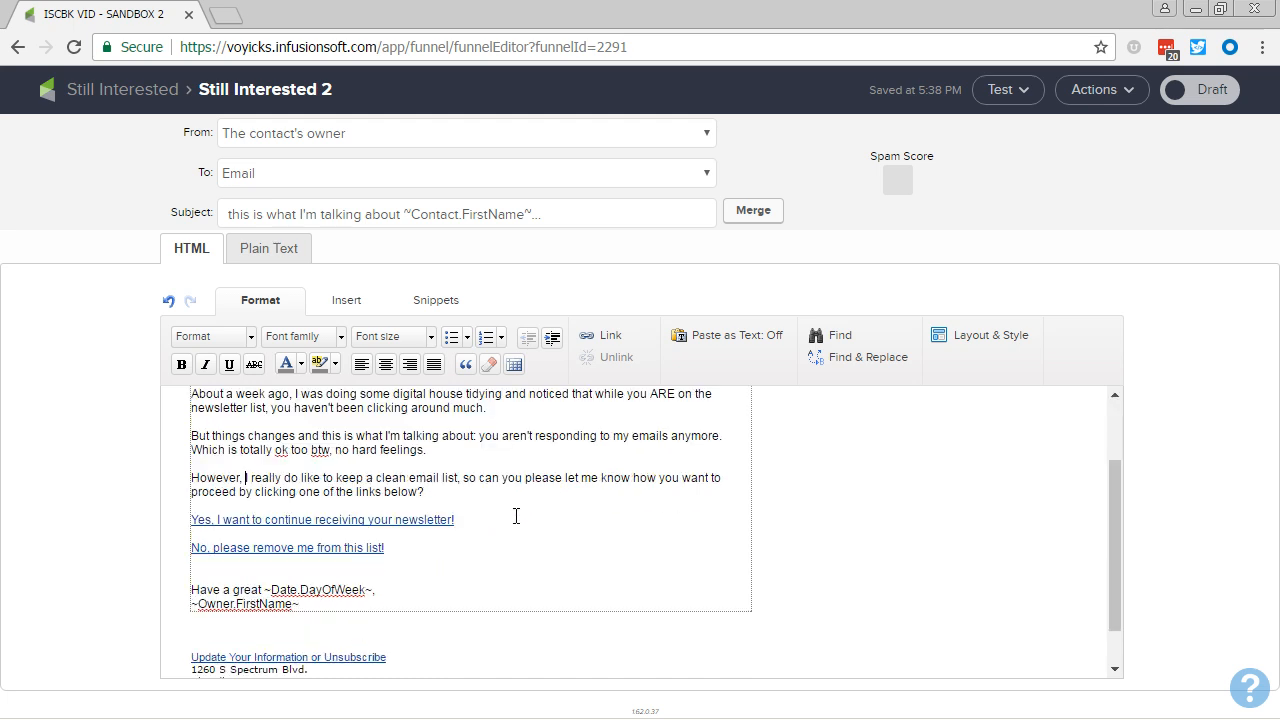
{"action": "double_click", "coordinate": [435, 521]}
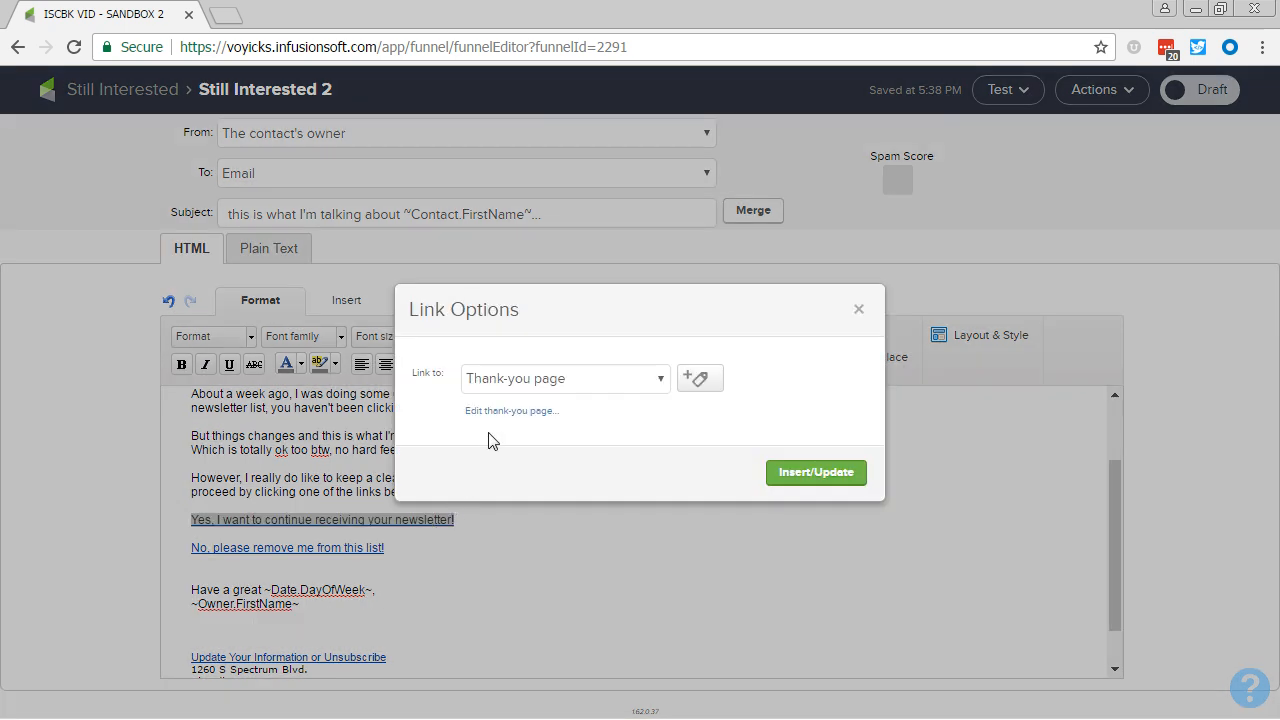
{"action": "left_click", "coordinate": [496, 411]}
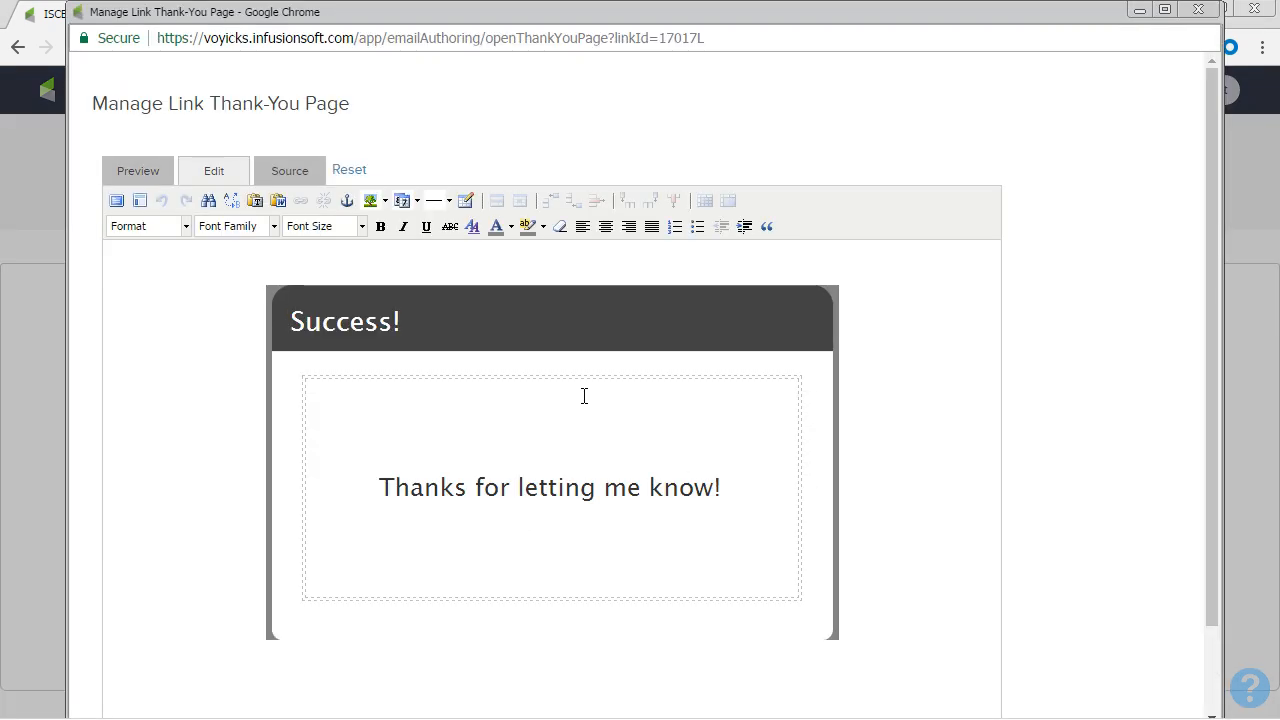
{"action": "left_click", "coordinate": [1198, 9]}
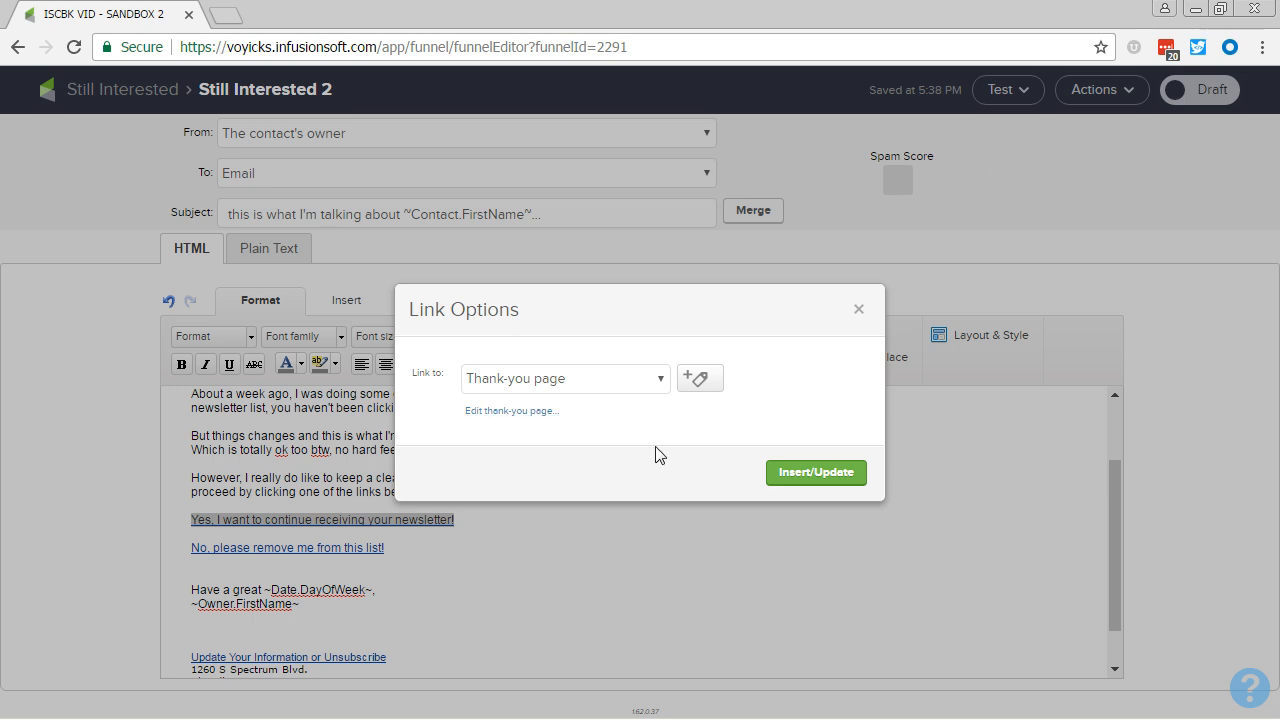
{"action": "key", "text": "Return"}
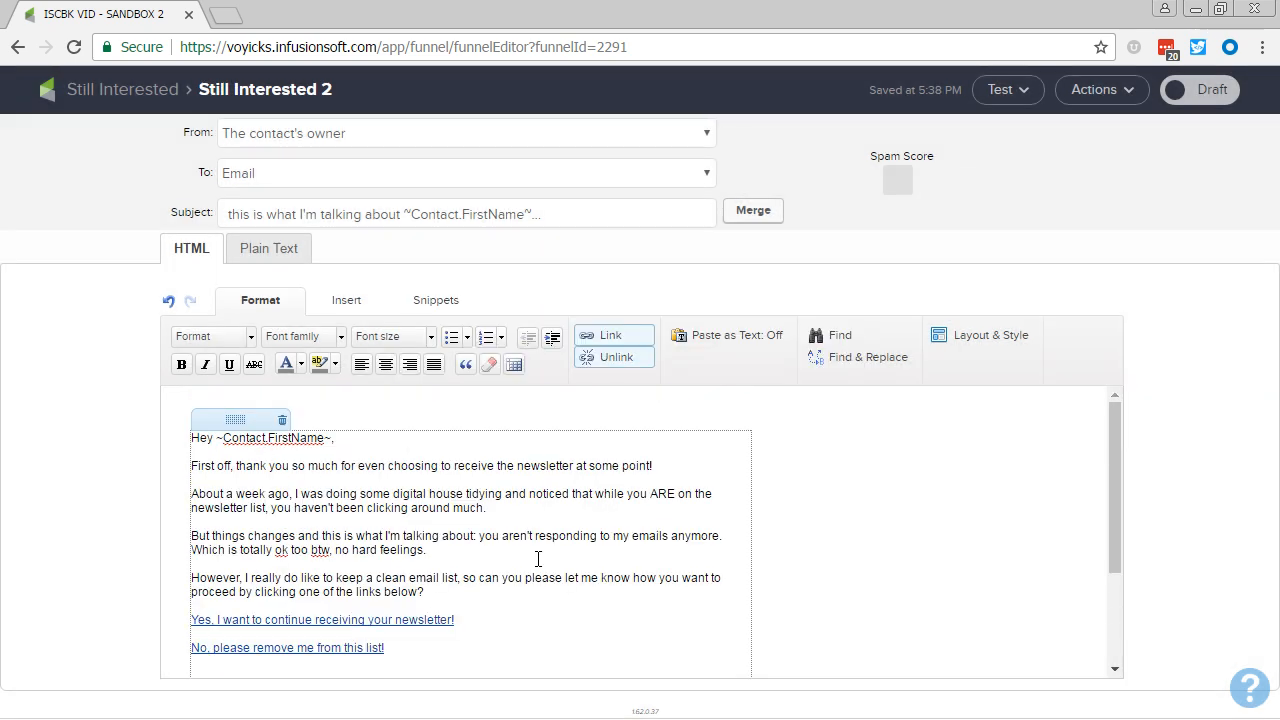
- Set the font size of the whole email body, from greeting to signature, to 14pt
{"action": "scroll", "coordinate": [532, 540], "scroll_direction": "down", "scroll_amount": 3}
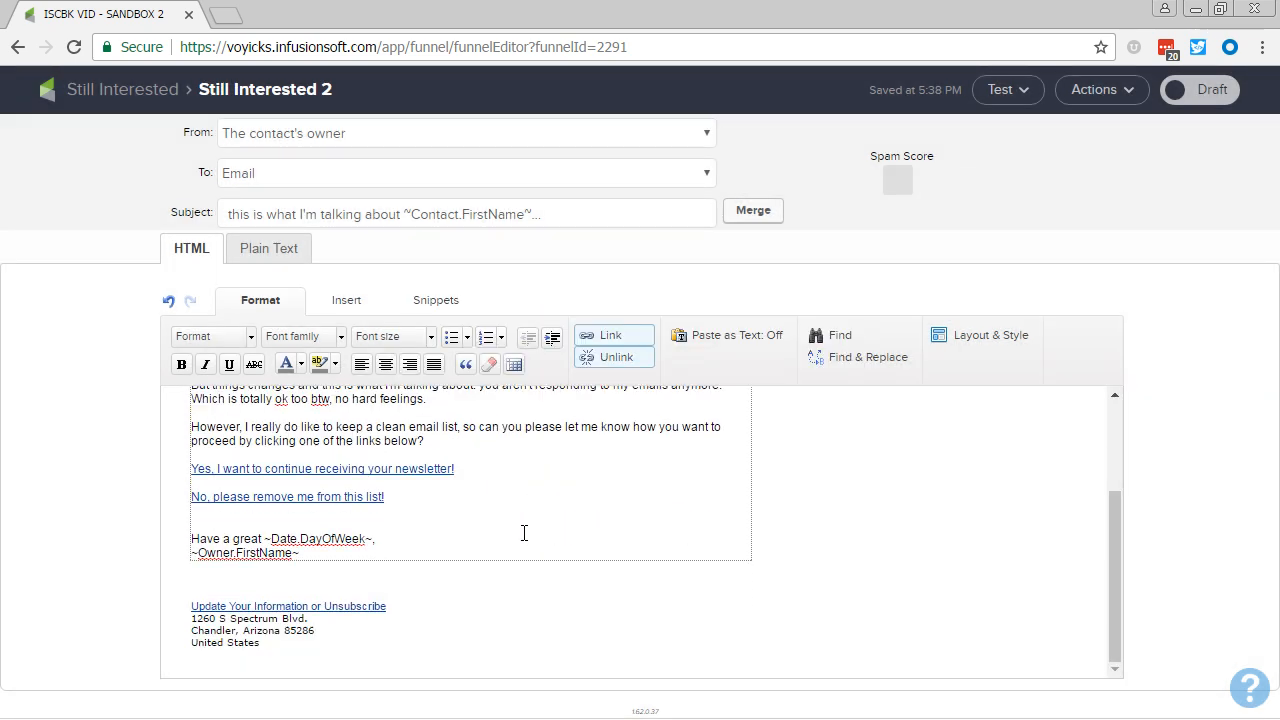
{"action": "left_click_drag", "start_coordinate": [380, 546], "coordinate": [194, 331]}
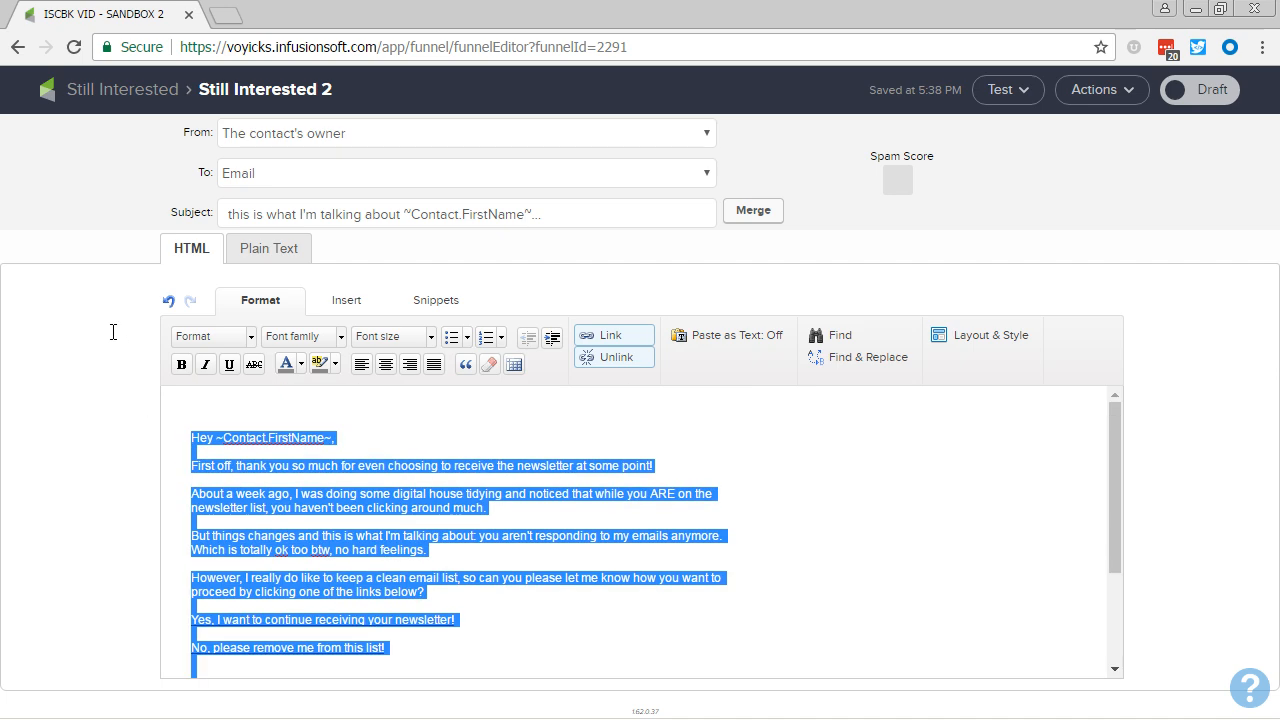
{"action": "left_click", "coordinate": [376, 337]}
{"action": "left_click", "coordinate": [380, 456]}
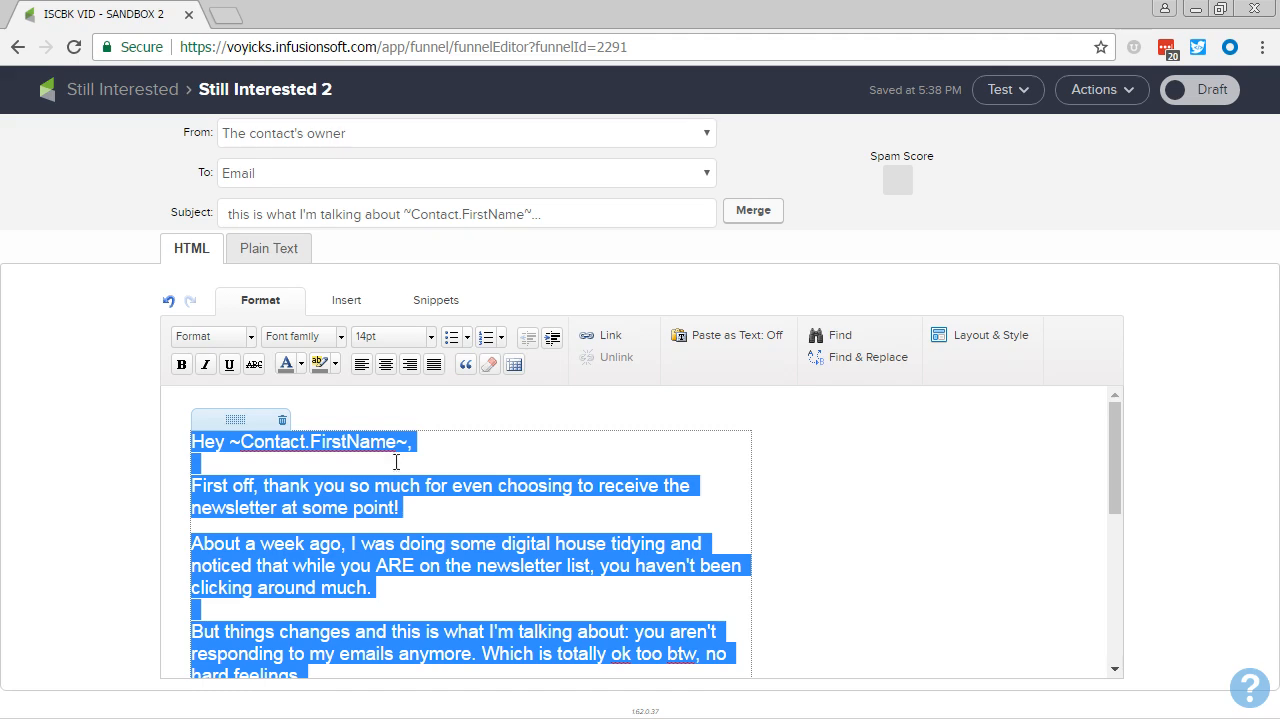
{"action": "left_click", "coordinate": [423, 486]}
{"action": "scroll", "coordinate": [567, 539], "scroll_direction": "down", "scroll_amount": 5}
{"action": "scroll", "coordinate": [567, 539], "scroll_direction": "up", "scroll_amount": 5}
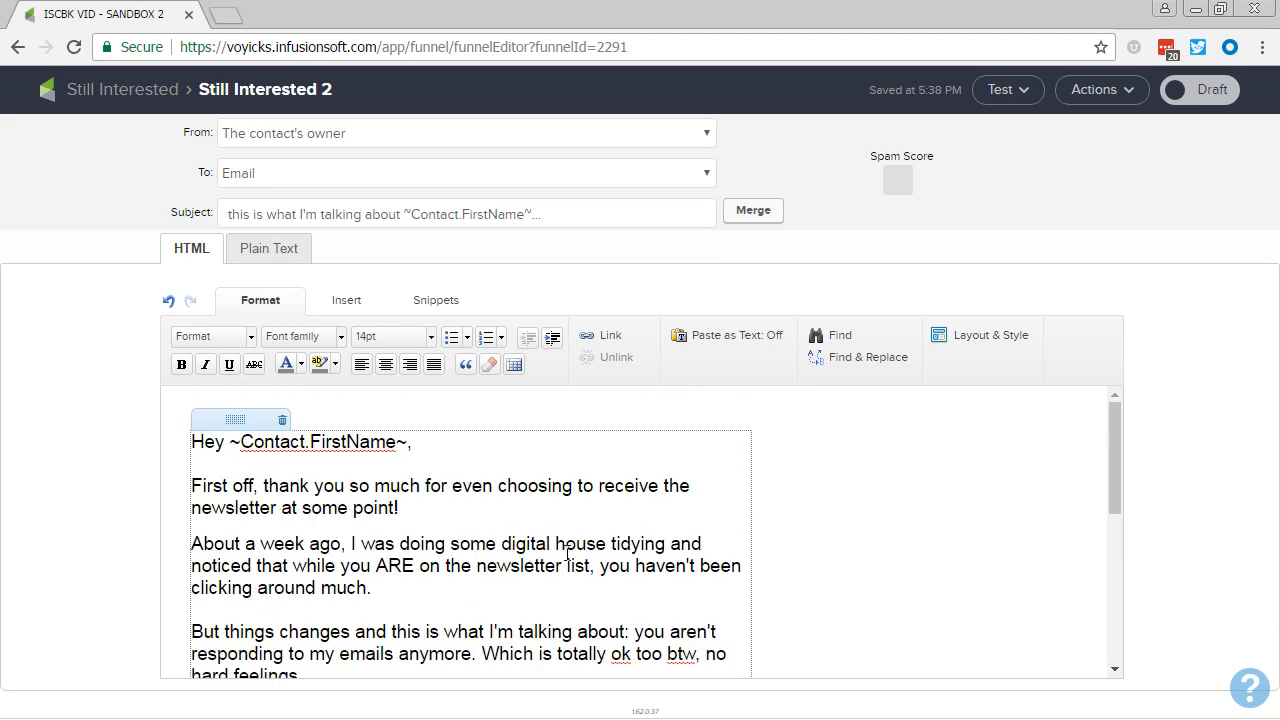
- Set the entire email text from the greeting through the owner's first name field to 12pt
{"action": "triple_click", "coordinate": [409, 439]}
{"action": "scroll", "coordinate": [503, 543], "scroll_direction": "down", "scroll_amount": 5}
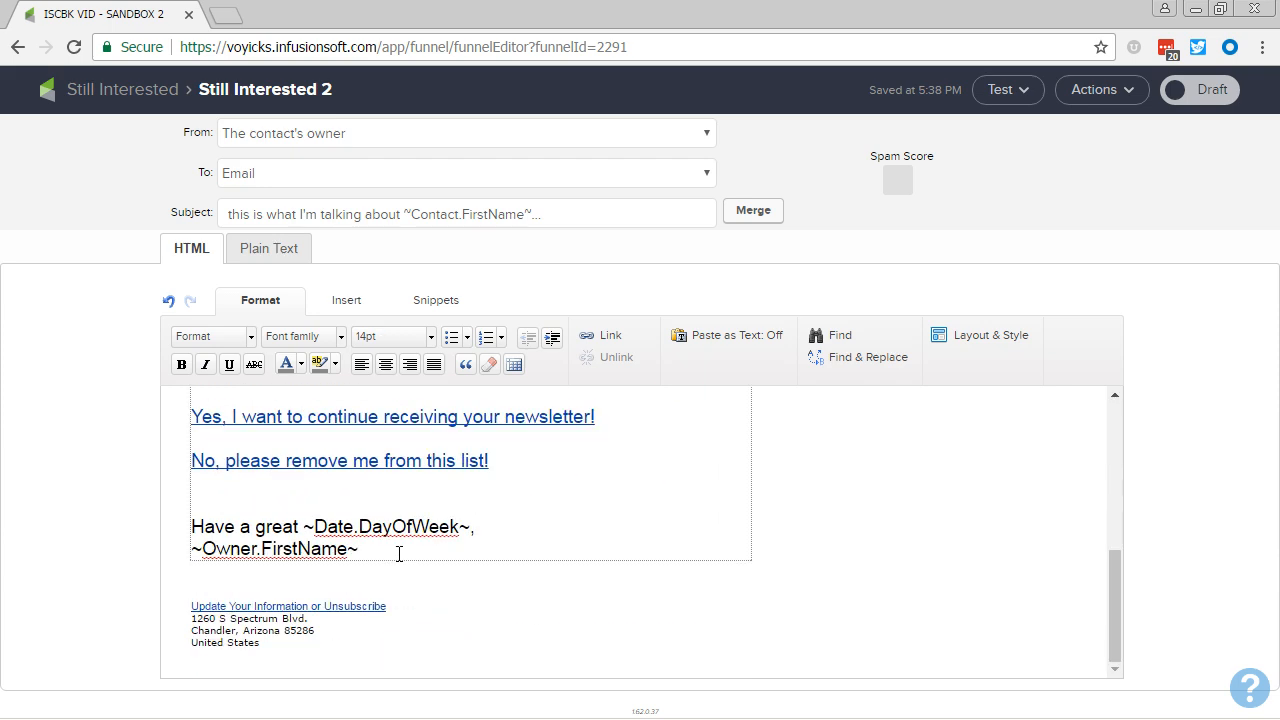
{"action": "left_click", "coordinate": [399, 554], "text": "shift"}
{"action": "scroll", "coordinate": [399, 520], "scroll_direction": "up", "scroll_amount": 5}
{"action": "left_click", "coordinate": [390, 336]}
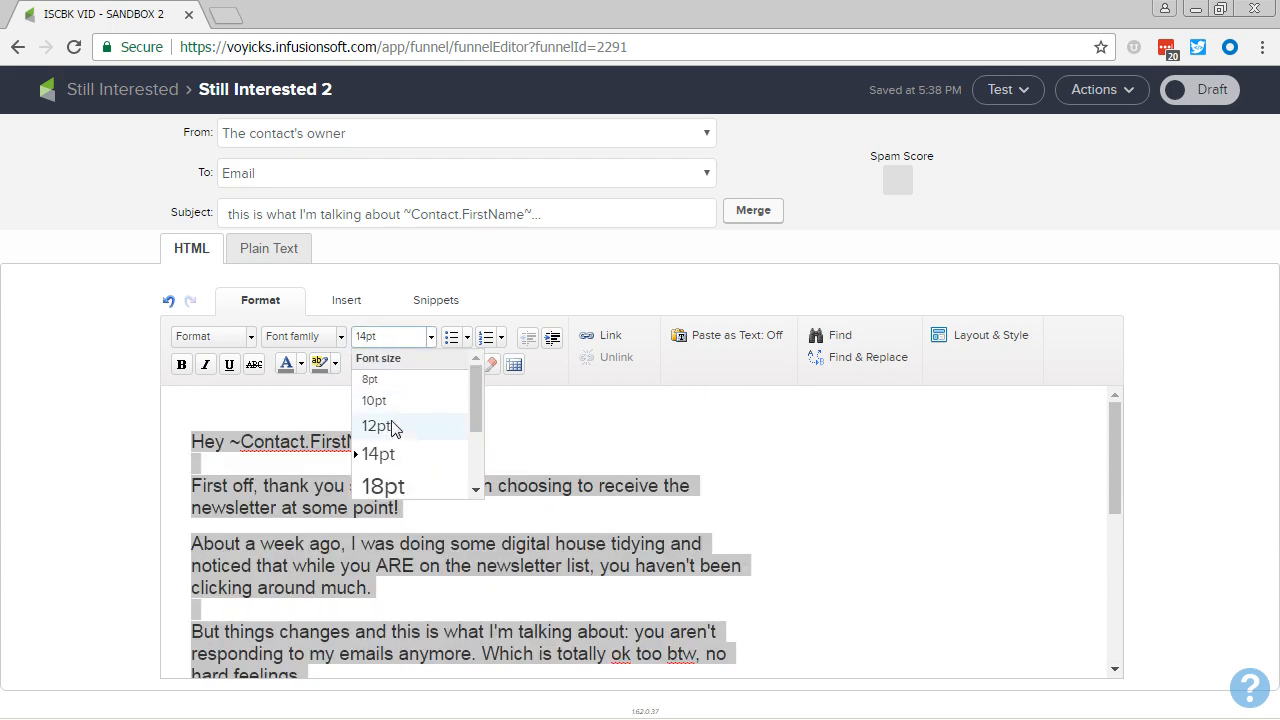
{"action": "left_click", "coordinate": [392, 426]}
{"action": "left_click", "coordinate": [467, 512]}
{"action": "scroll", "coordinate": [633, 552], "scroll_direction": "down", "scroll_amount": 10}
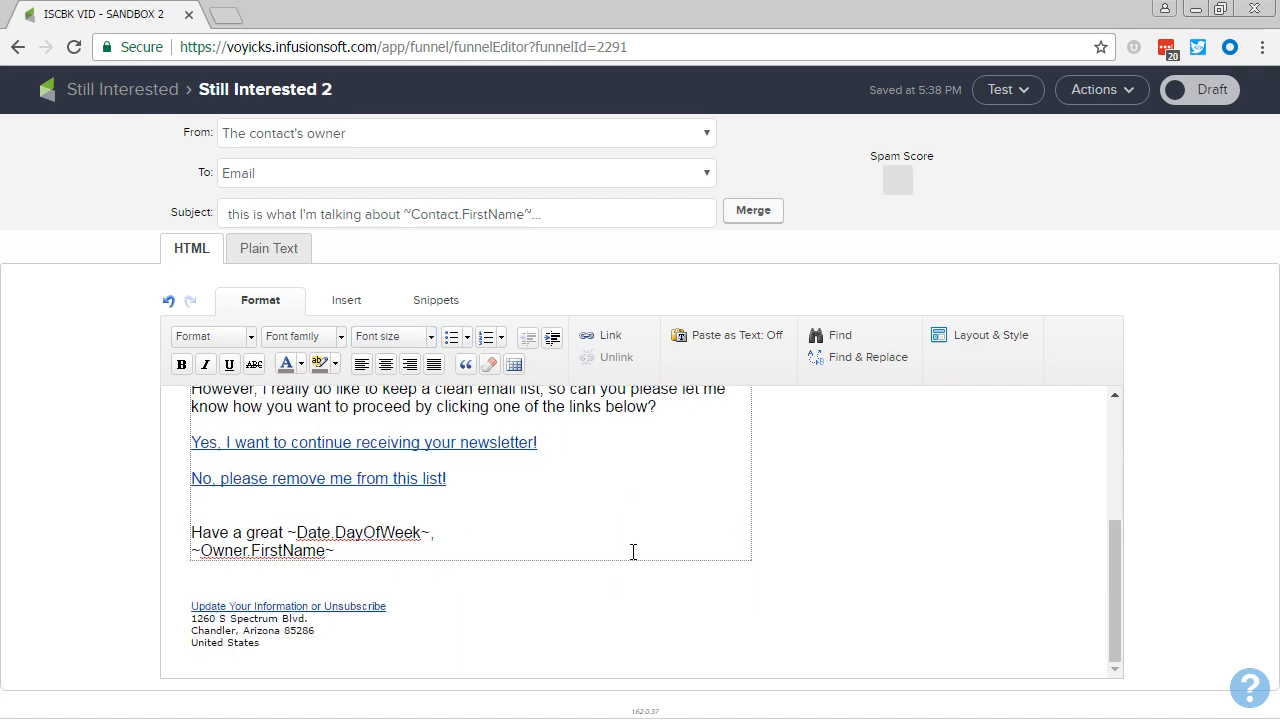
{"action": "scroll", "coordinate": [633, 552], "scroll_direction": "up", "scroll_amount": 10}
{"action": "scroll", "coordinate": [632, 540], "scroll_direction": "down", "scroll_amount": 10}
{"action": "scroll", "coordinate": [553, 473], "scroll_direction": "up", "scroll_amount": 10}
- Mark the Still Interested 2 email as Ready and return to the Still Interested sequence
{"action": "left_click", "coordinate": [1185, 95]}
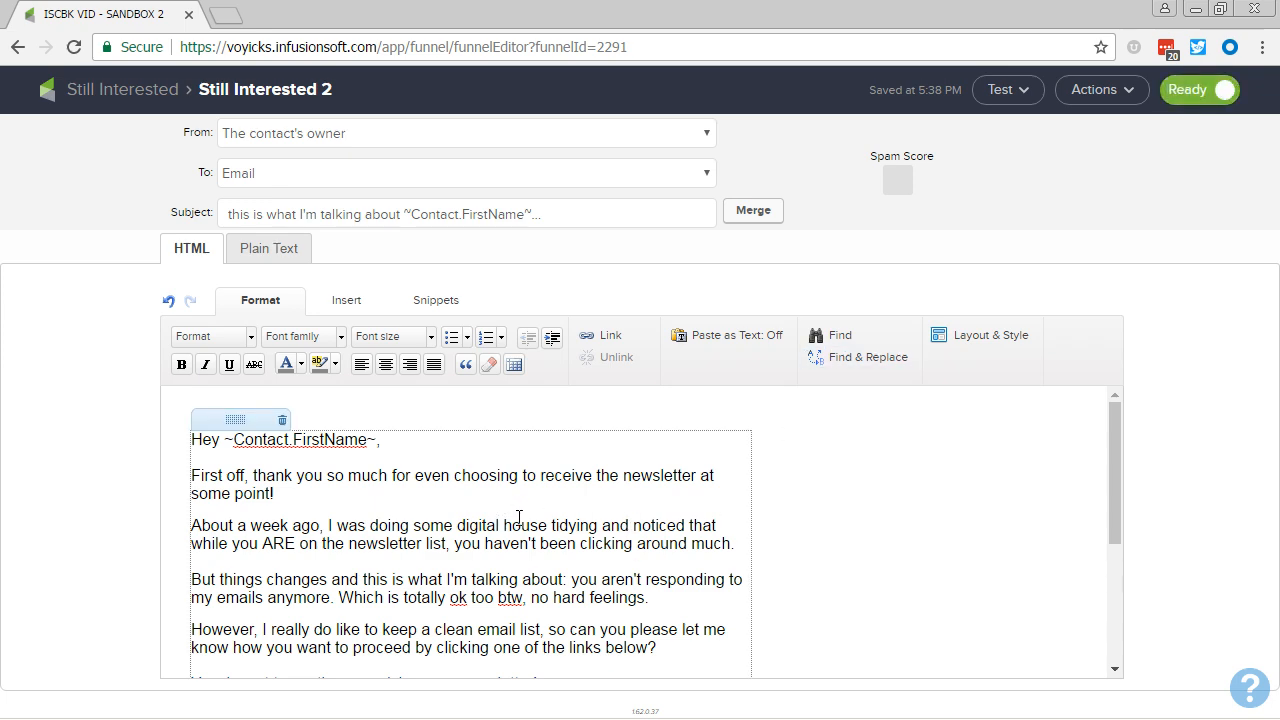
{"action": "left_click", "coordinate": [155, 97]}
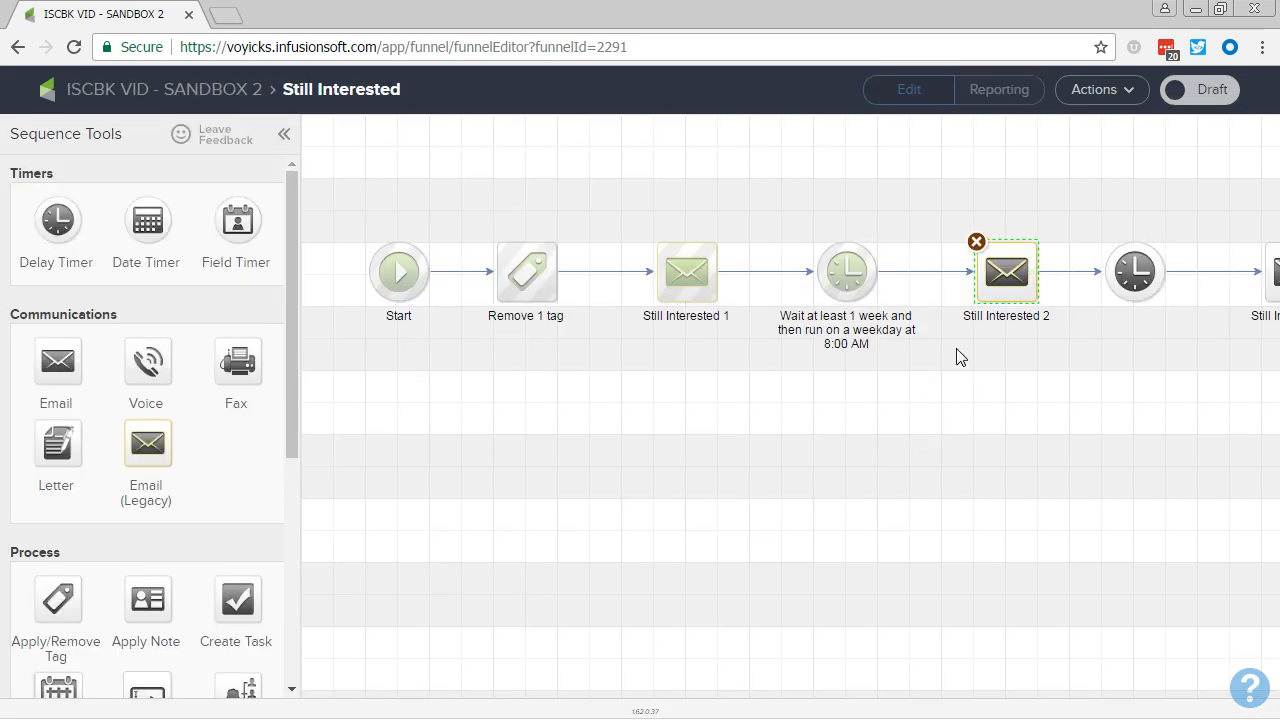
{"action": "double_click", "coordinate": [1013, 277]}
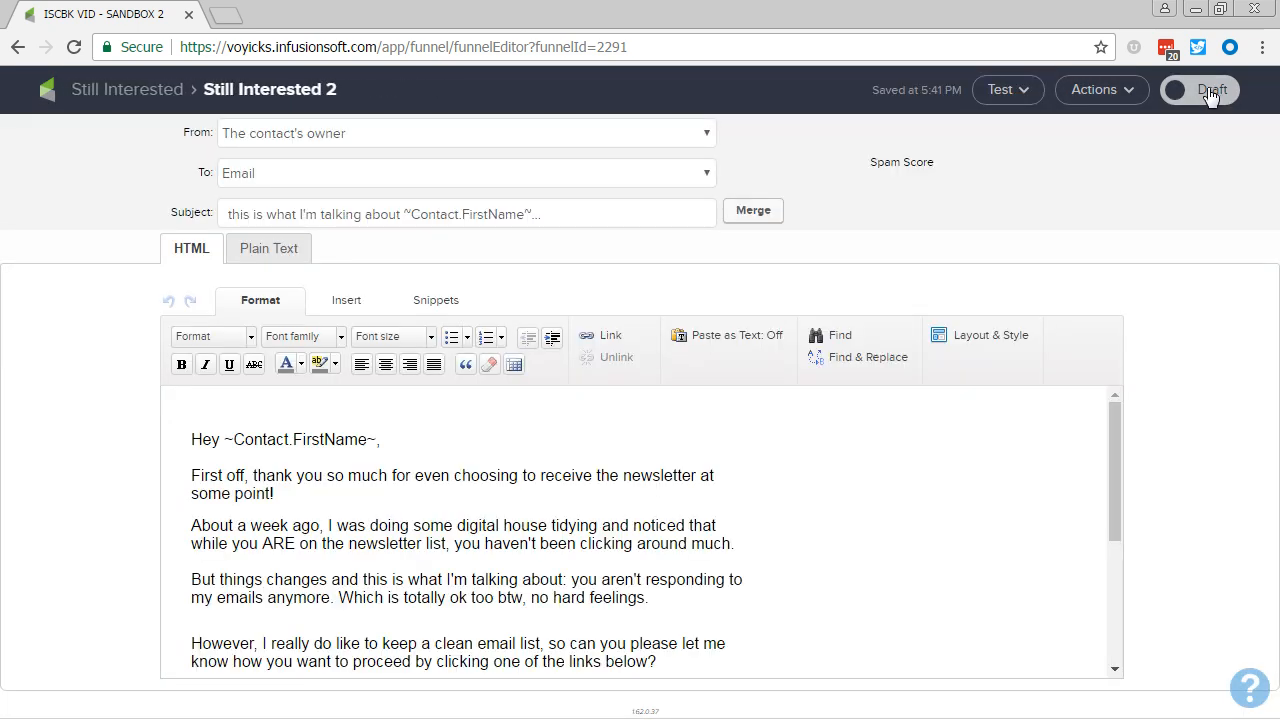
{"action": "left_click", "coordinate": [1211, 95]}
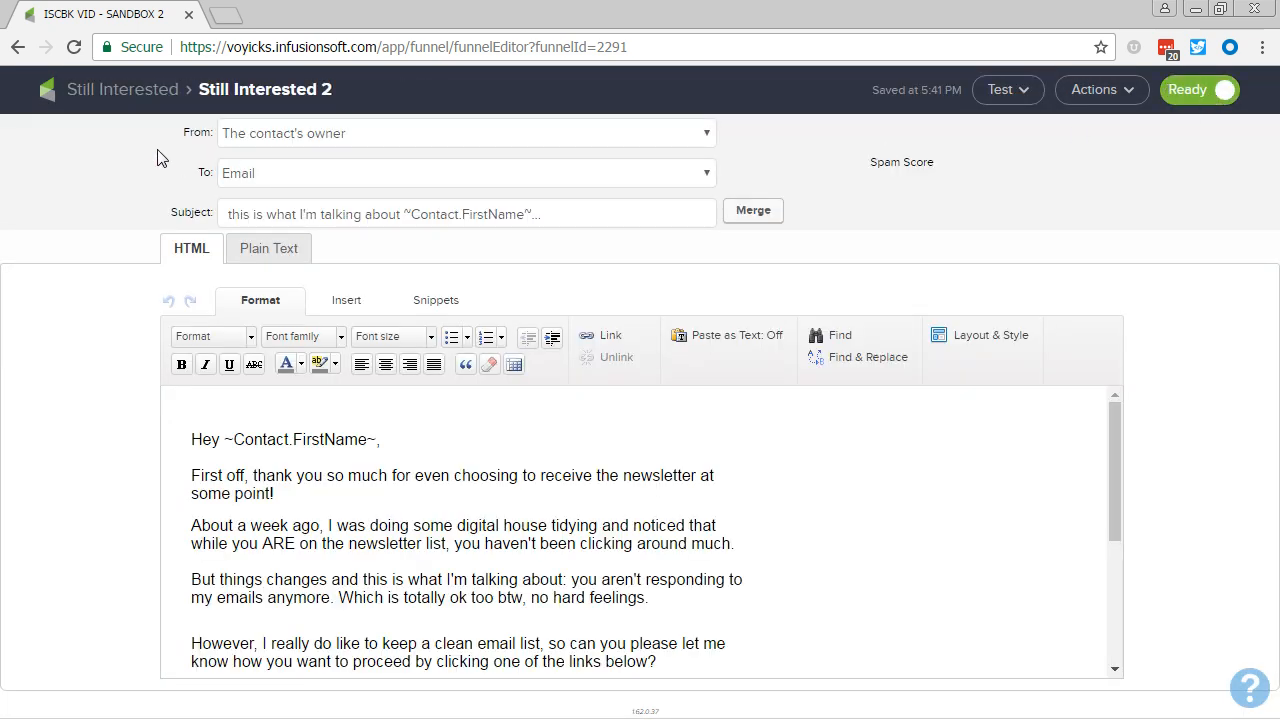
{"action": "left_click", "coordinate": [122, 89]}
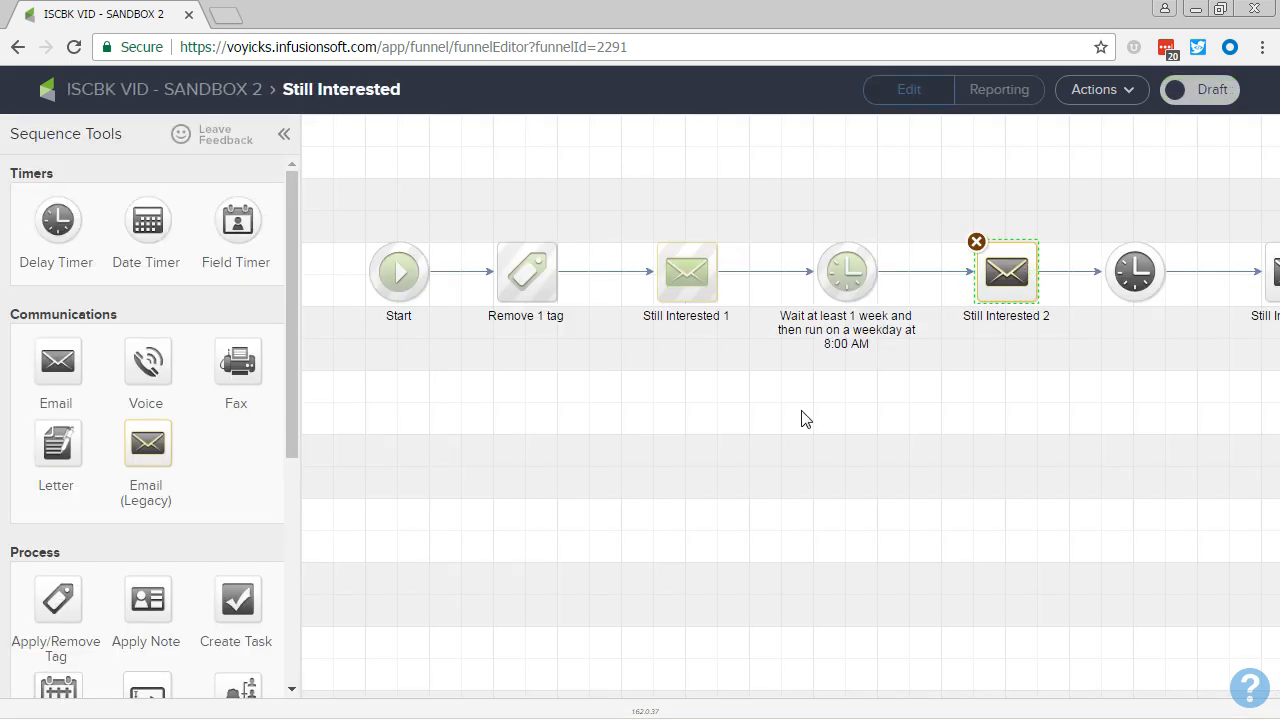
- Set the delay timer after Still Interested 2 to wait at least 1 week and run on a weekday at 4:00 AM in the contact's time zone
{"action": "left_click_drag", "start_coordinate": [1018, 424], "coordinate": [632, 434]}
{"action": "left_click", "coordinate": [716, 290]}
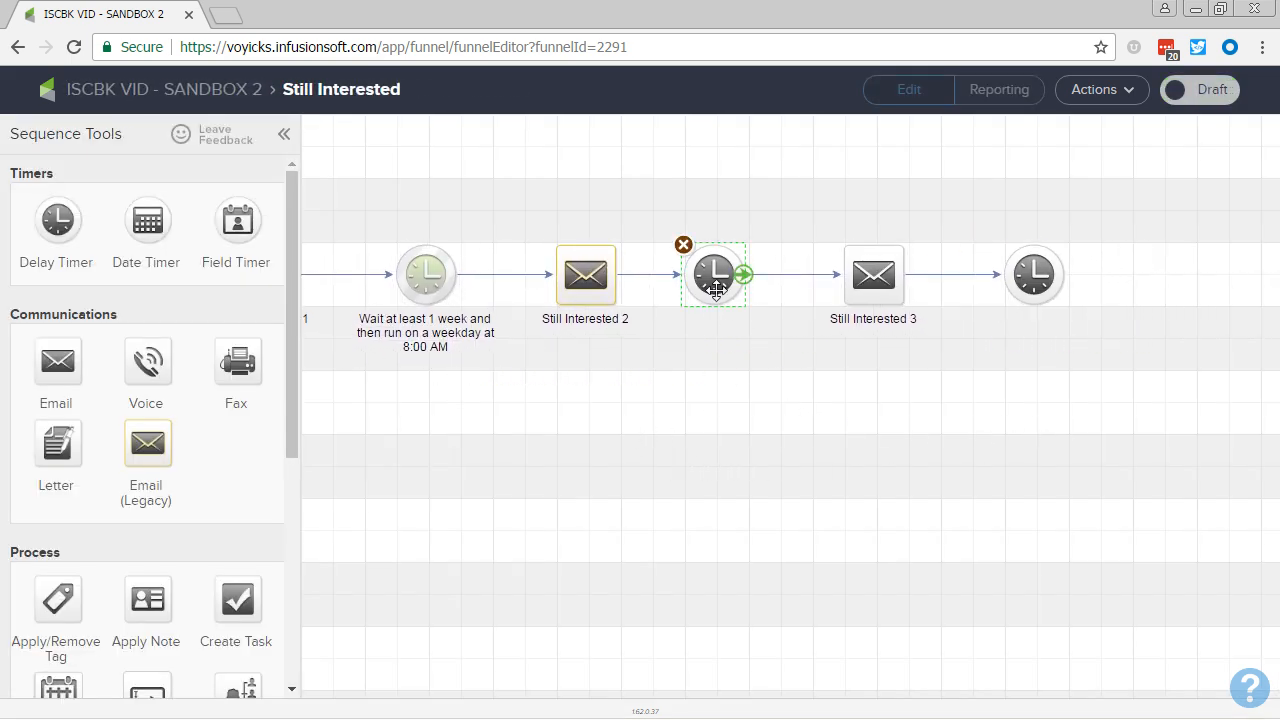
{"action": "double_click", "coordinate": [716, 290]}
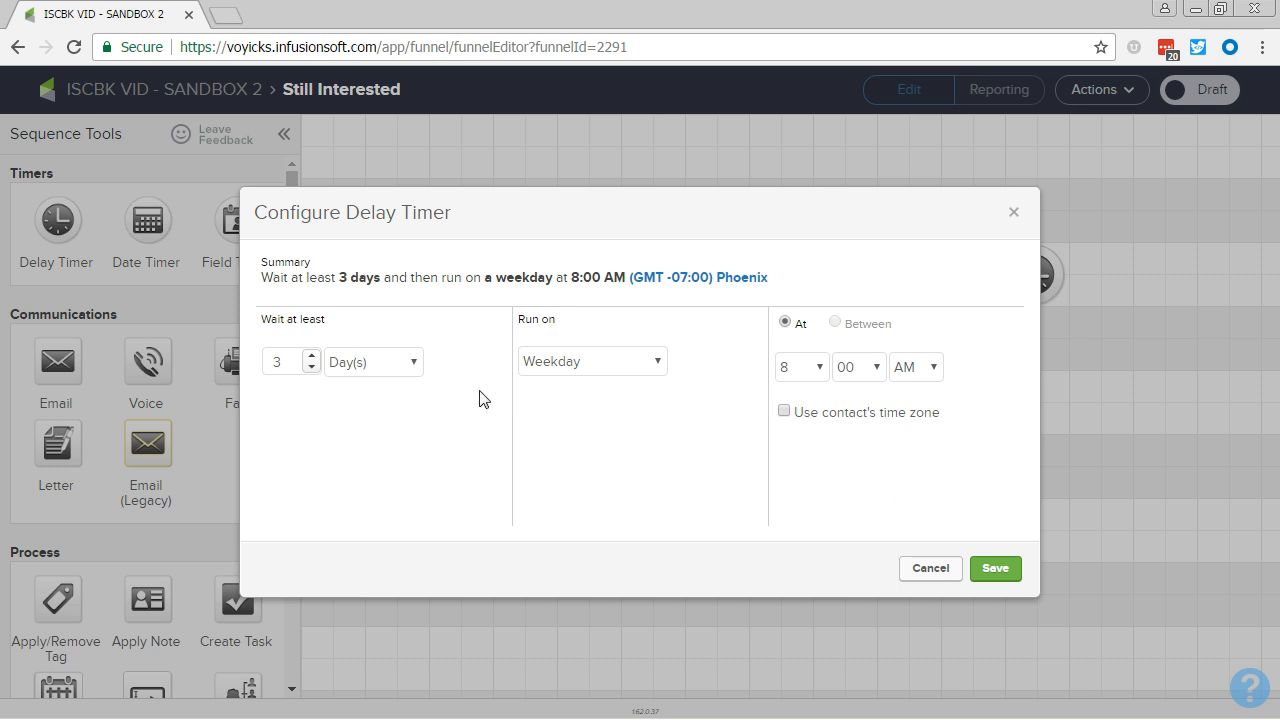
{"action": "left_click", "coordinate": [311, 356]}
{"action": "left_click", "coordinate": [376, 363]}
{"action": "left_click", "coordinate": [373, 440]}
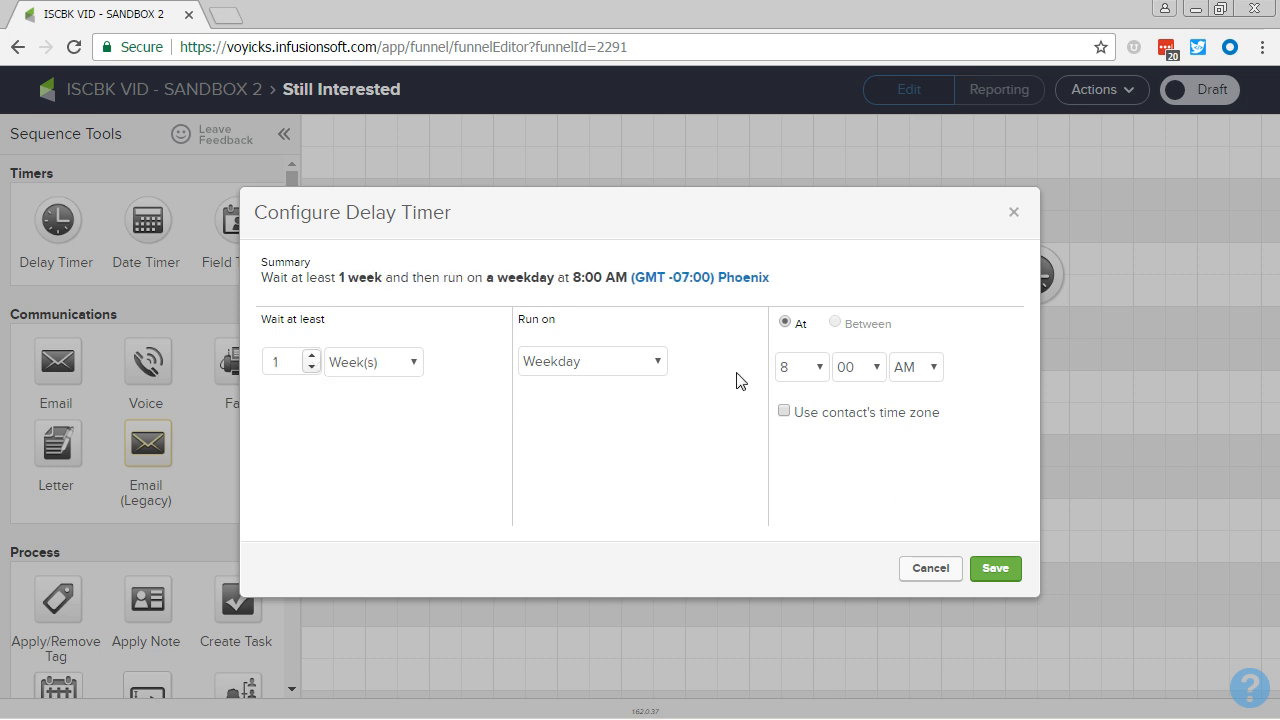
{"action": "left_click", "coordinate": [800, 368]}
{"action": "left_click", "coordinate": [788, 465]}
{"action": "left_click", "coordinate": [784, 411]}
{"action": "left_click", "coordinate": [995, 569]}
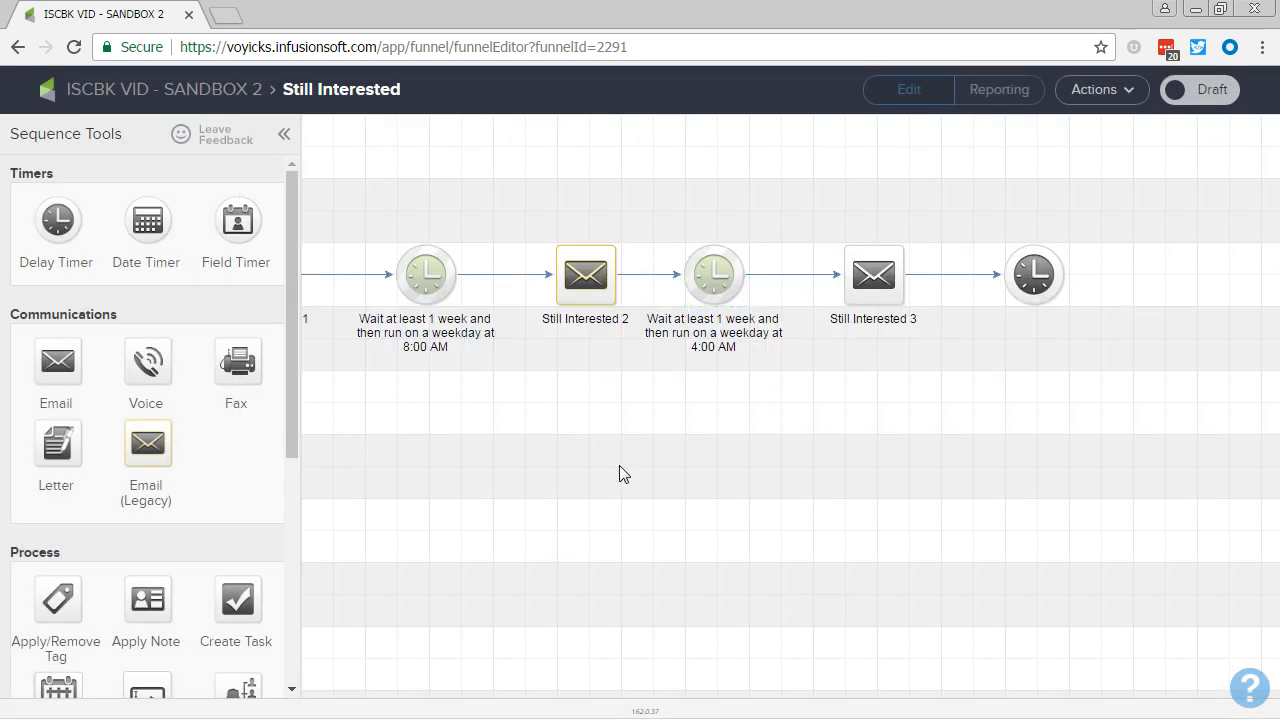
- Copy the Still Interested 2 email, place the copy below Still Interested 3, and rename it Still Interested 3
{"action": "right_click", "coordinate": [584, 290]}
{"action": "left_click", "coordinate": [640, 307]}
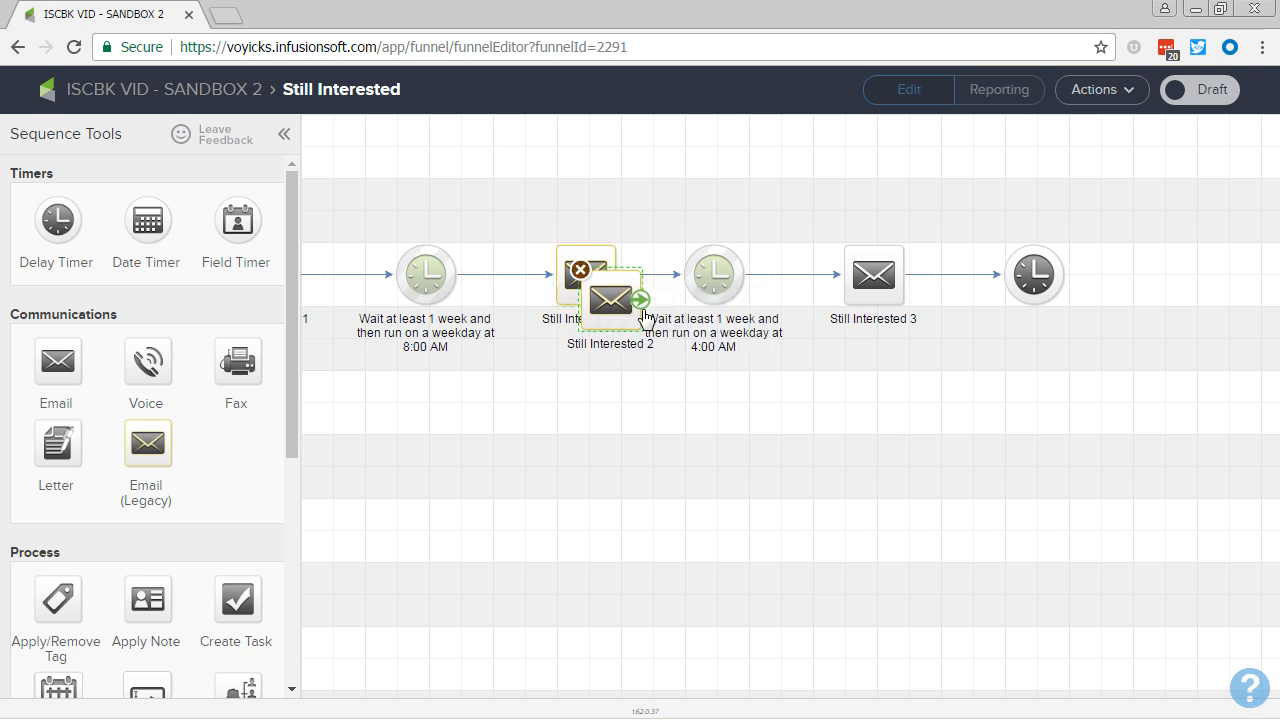
{"action": "left_click_drag", "start_coordinate": [602, 324], "coordinate": [874, 422]}
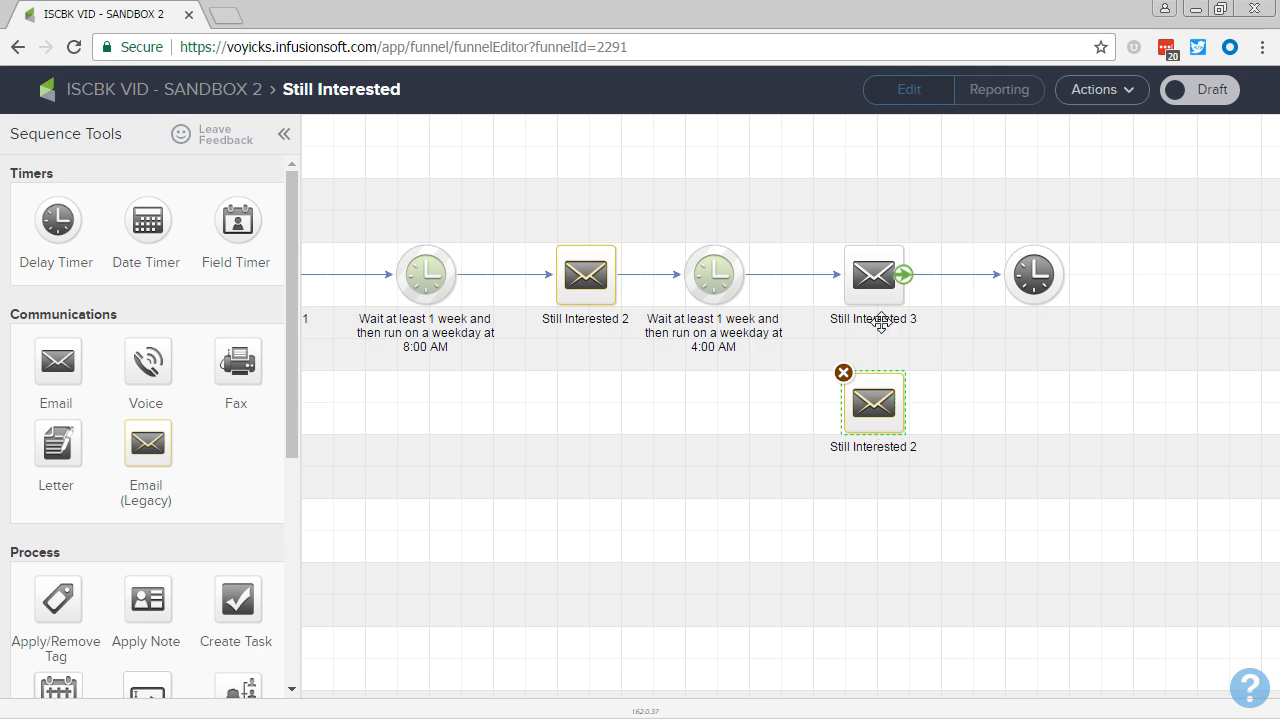
{"action": "left_click", "coordinate": [883, 320]}
{"action": "left_click", "coordinate": [883, 449]}
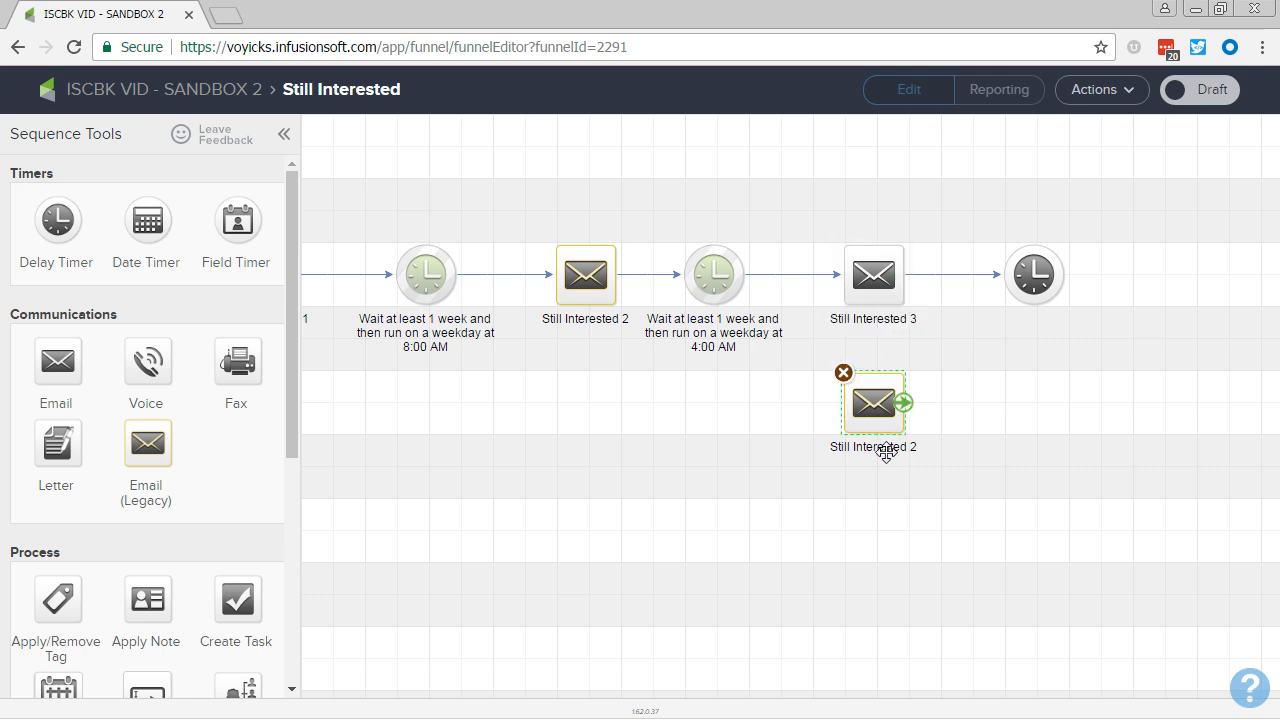
- Delete the original Still Interested 3 email and connect the renamed copy in its place between the two delay timers
{"action": "left_click", "coordinate": [872, 281]}
{"action": "left_click", "coordinate": [843, 244]}
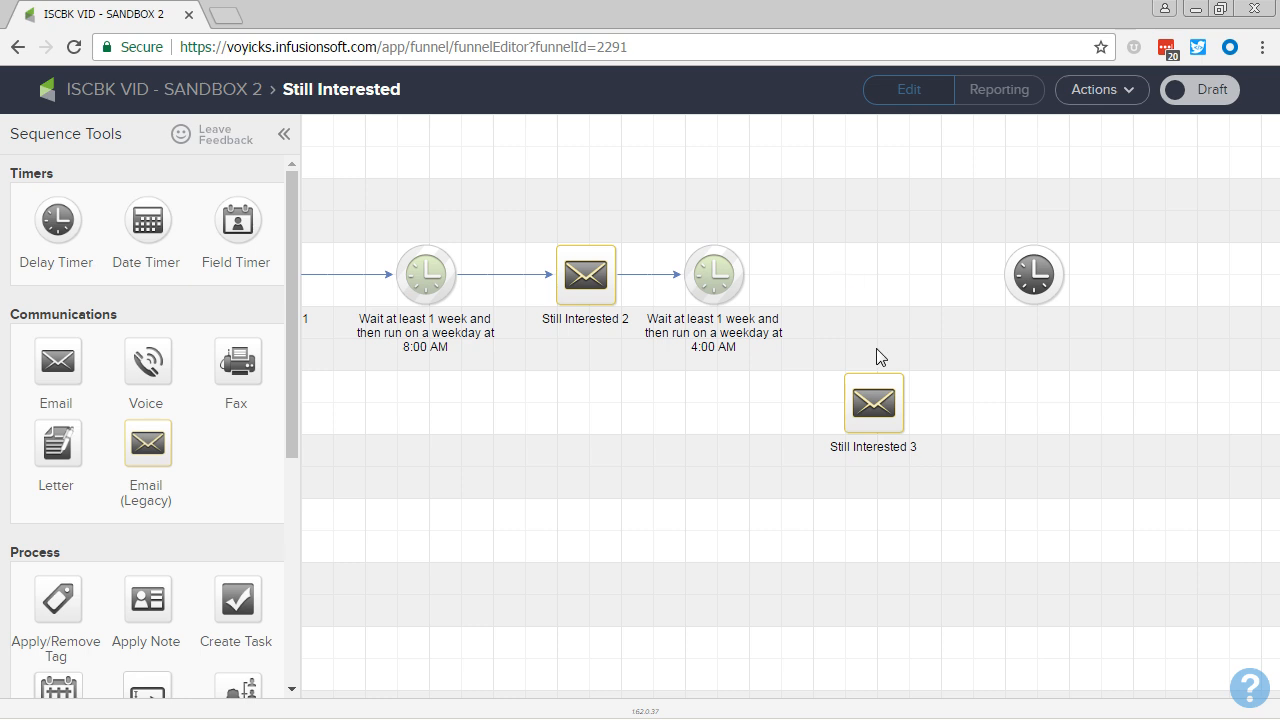
{"action": "left_click_drag", "start_coordinate": [873, 400], "coordinate": [868, 274]}
{"action": "left_click_drag", "start_coordinate": [745, 276], "coordinate": [1033, 274]}
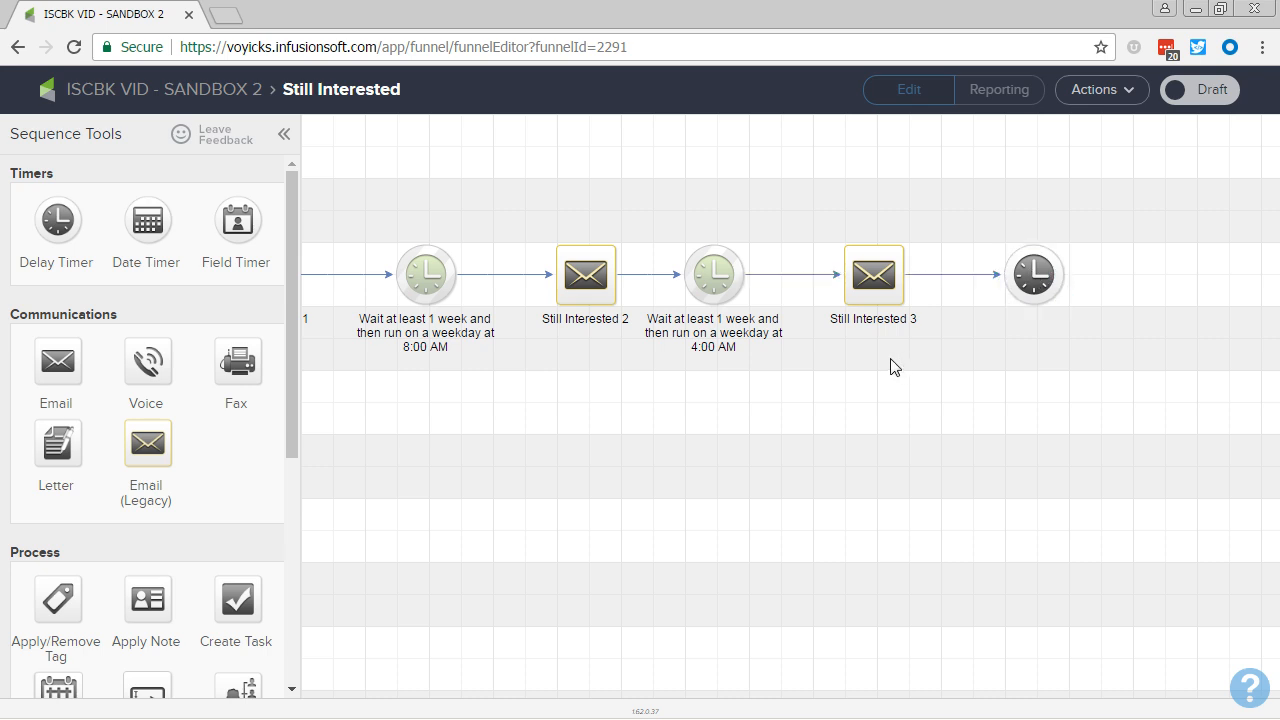
- Open the Still Interested 3 email and replace its subject with "[FINAL NOTICE] You're Out ~Contact.FirstName~!", using the contact's first name merge field
{"action": "double_click", "coordinate": [877, 280]}
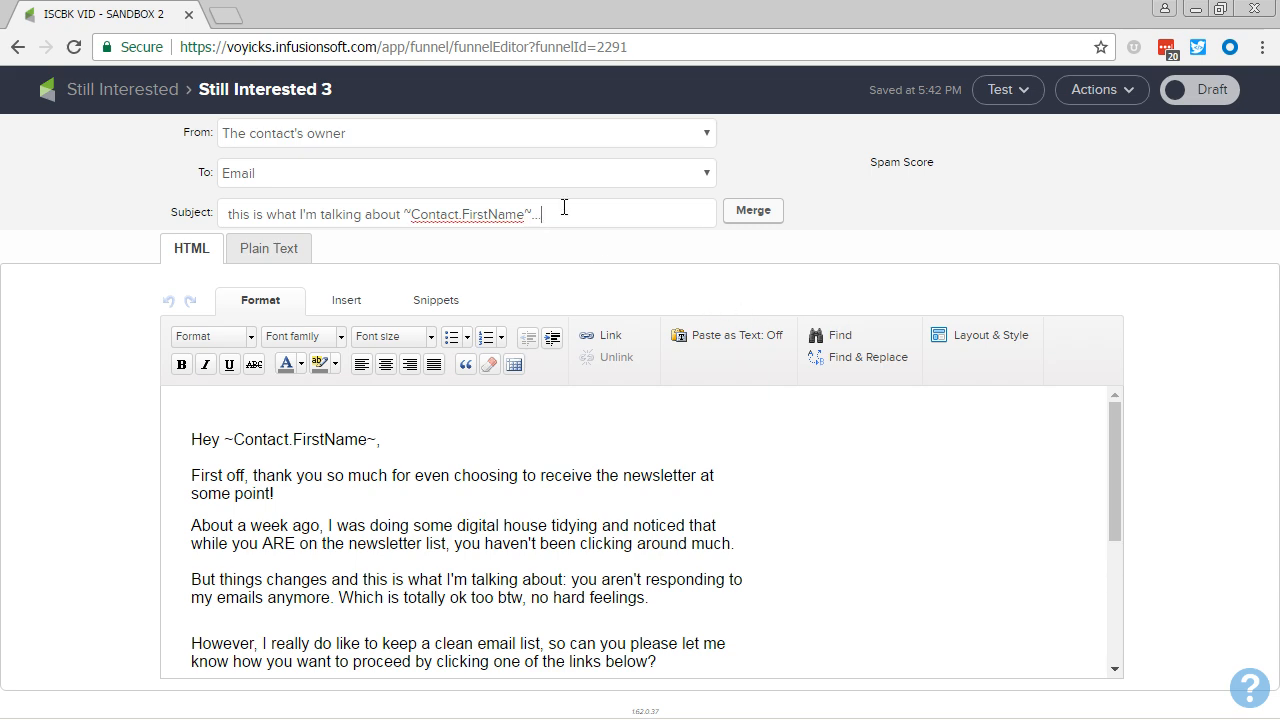
{"action": "left_click_drag", "start_coordinate": [564, 207], "coordinate": [30, 208]}
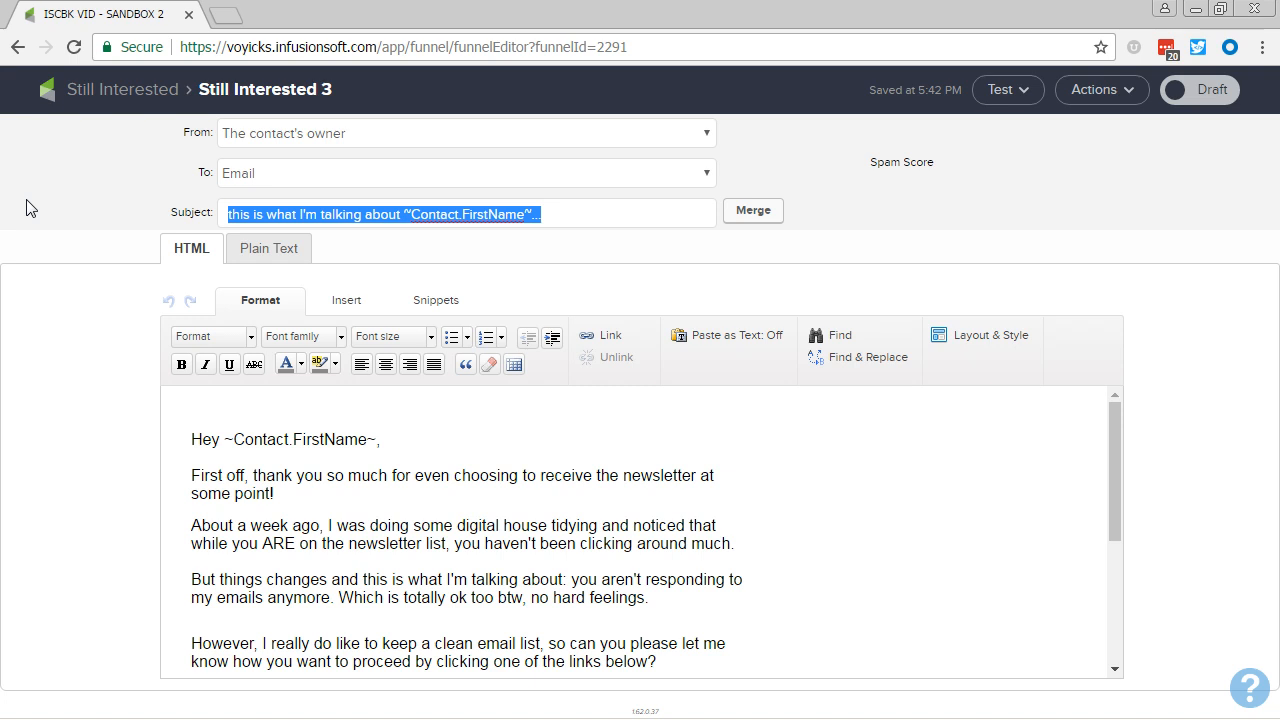
{"action": "type", "text": "[FINAL "}
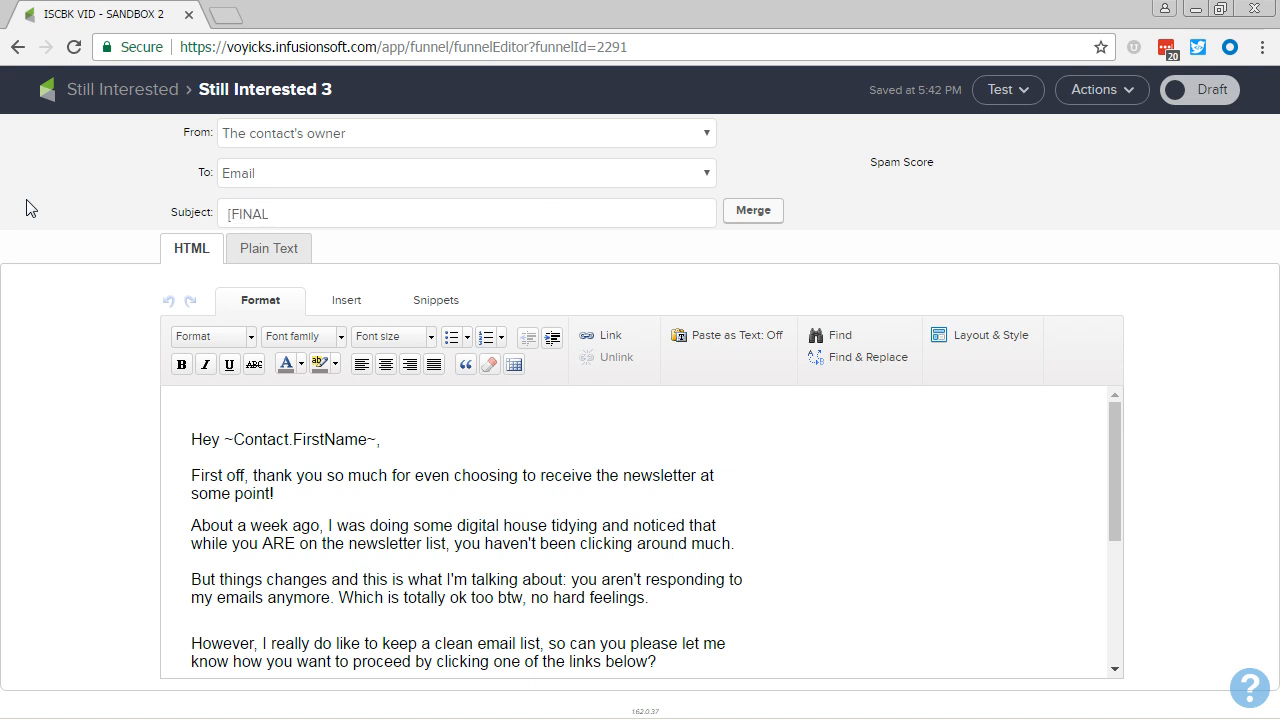
{"action": "type", "text": "NOTICE"}
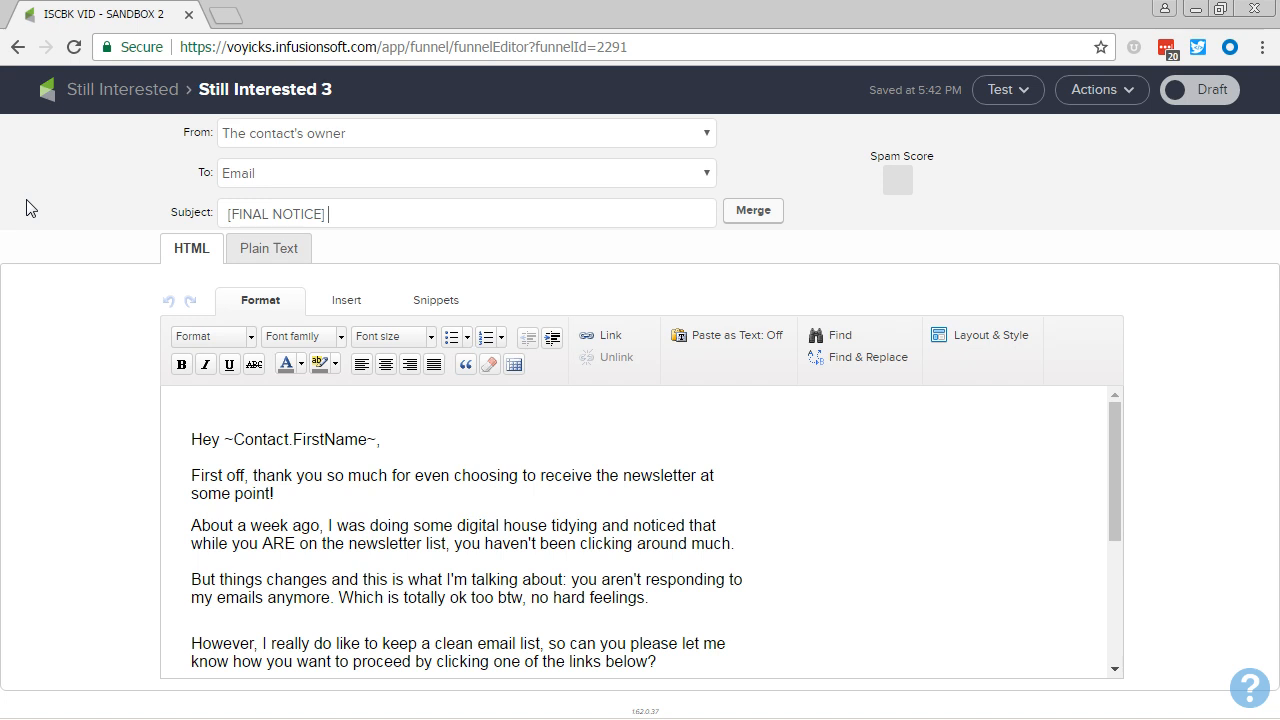
{"action": "type", "text": "] You're Out"}
{"action": "left_click", "coordinate": [745, 218]}
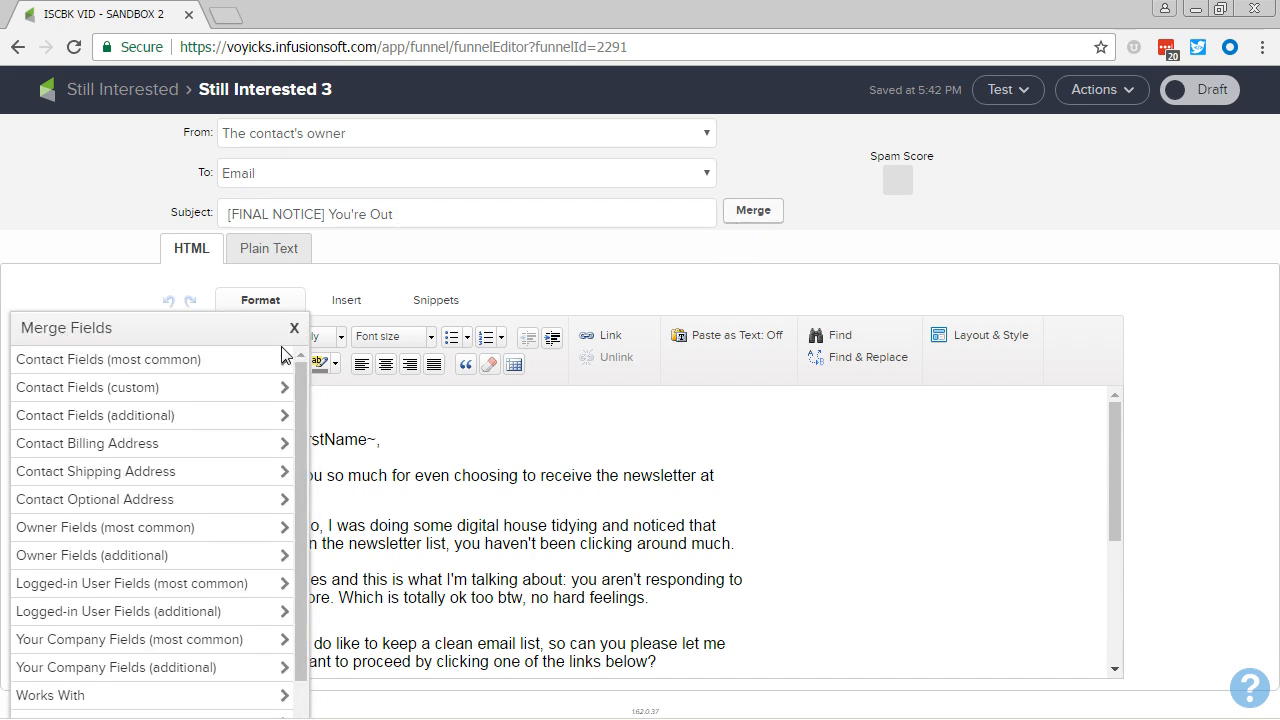
{"action": "left_click", "coordinate": [172, 362]}
{"action": "left_click", "coordinate": [129, 387]}
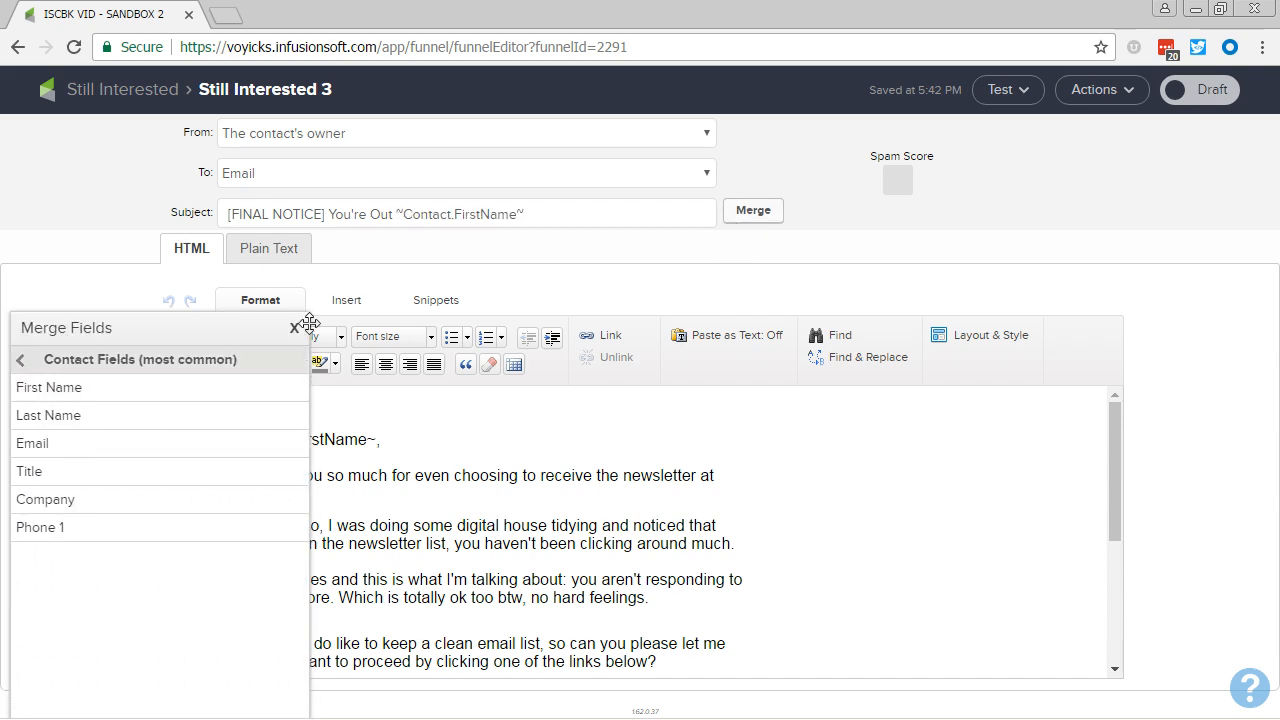
{"action": "left_click", "coordinate": [566, 215]}
{"action": "type", "text": "!"}
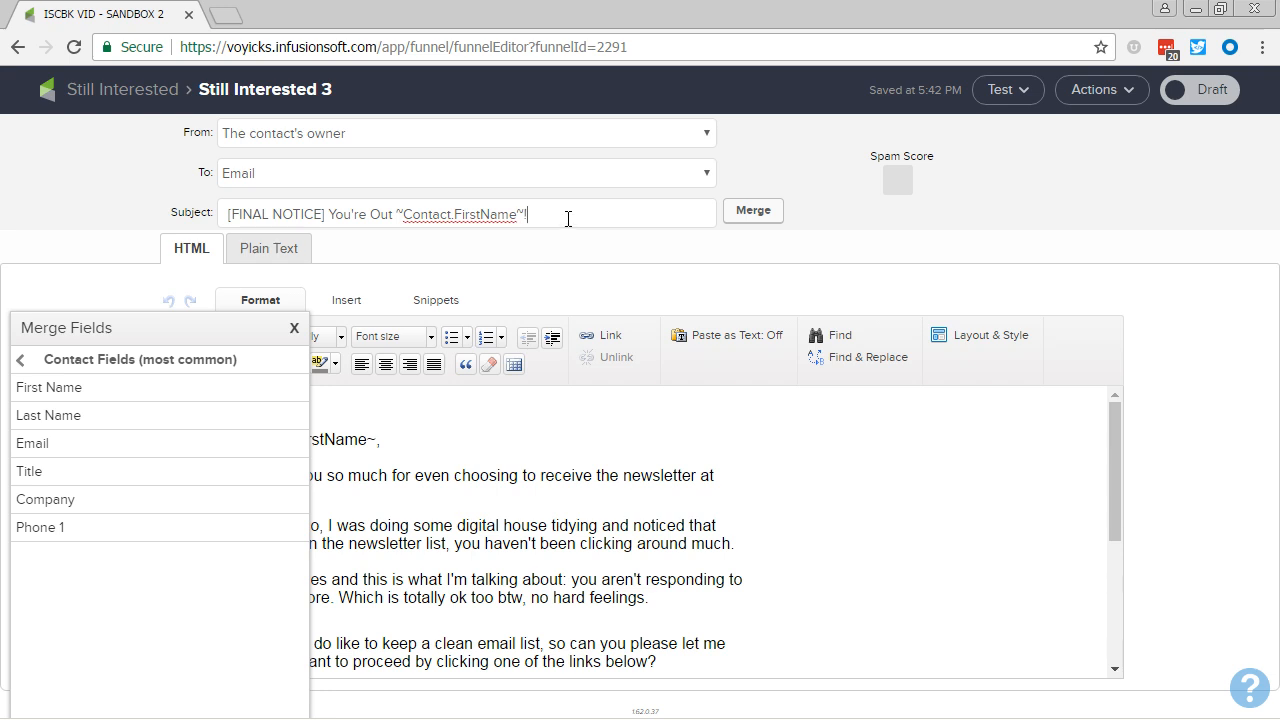
{"action": "left_click", "coordinate": [295, 330]}
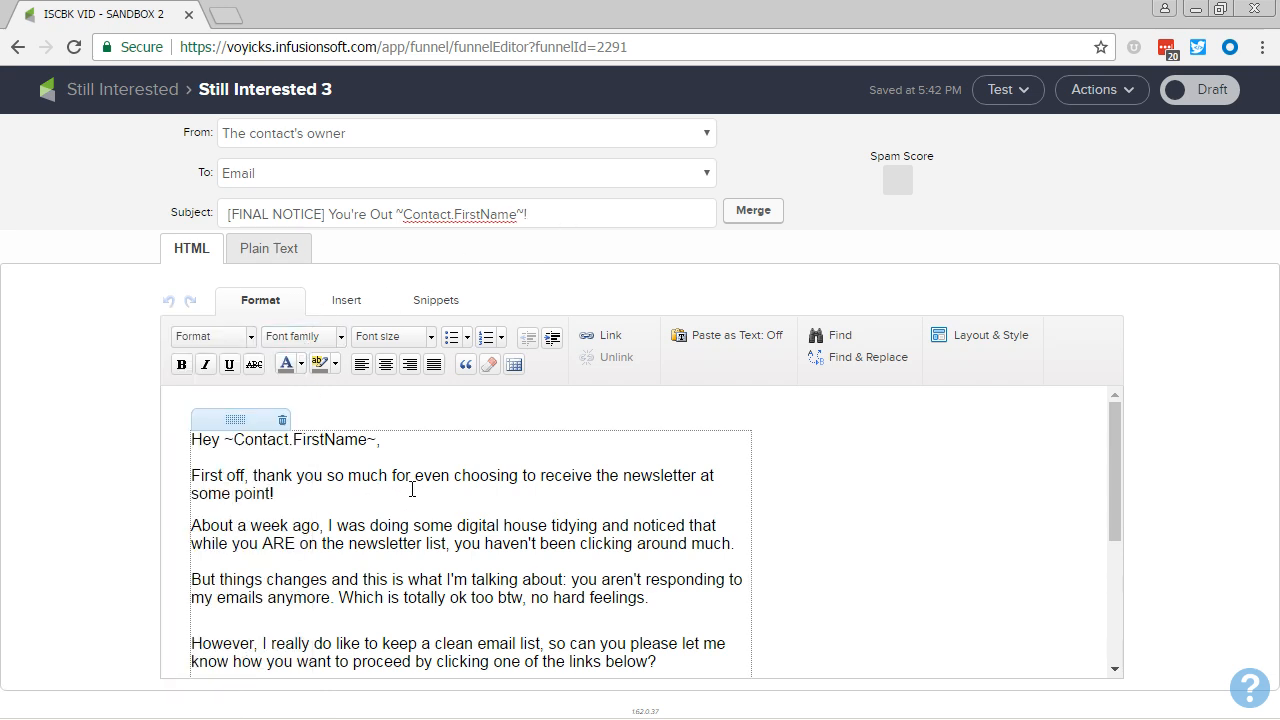
- Shorten the email's opening to start with "Thank you so much" and begin the following paragraph with "However, while you ARE on the newsletter list"
{"action": "left_click", "coordinate": [262, 477]}
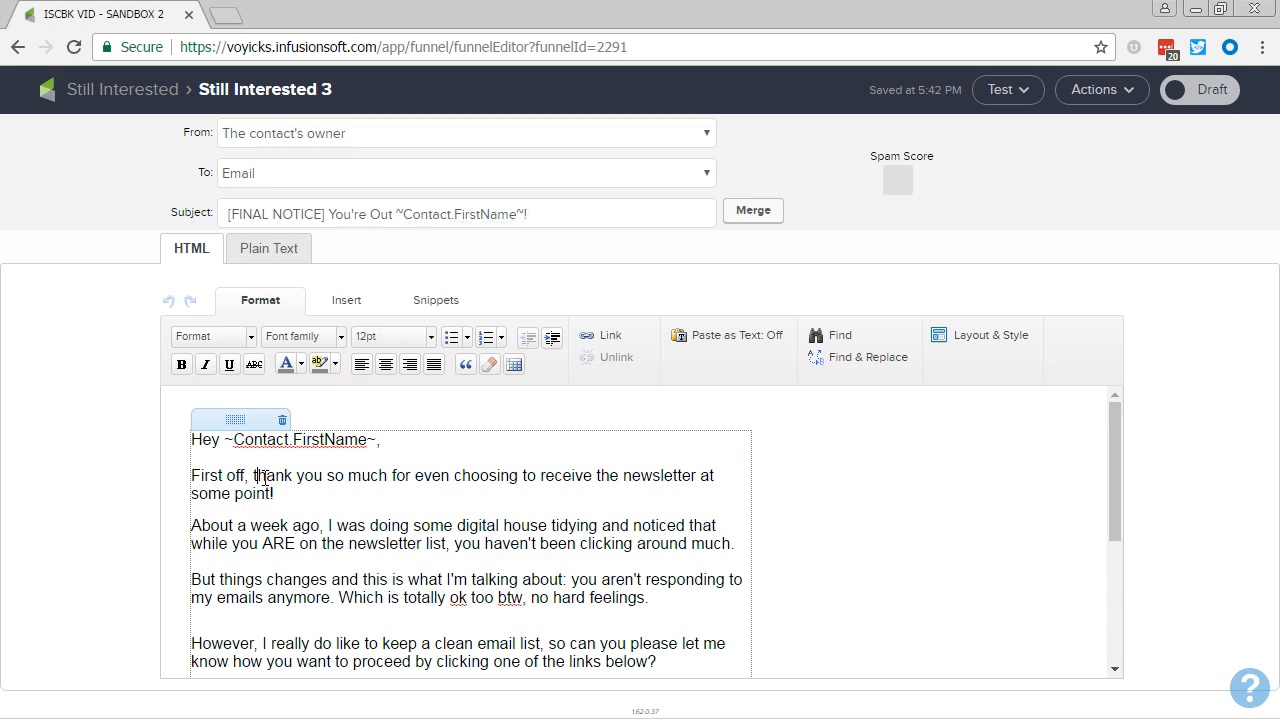
{"action": "key", "text": "shift+Home"}
{"action": "type", "text": "T"}
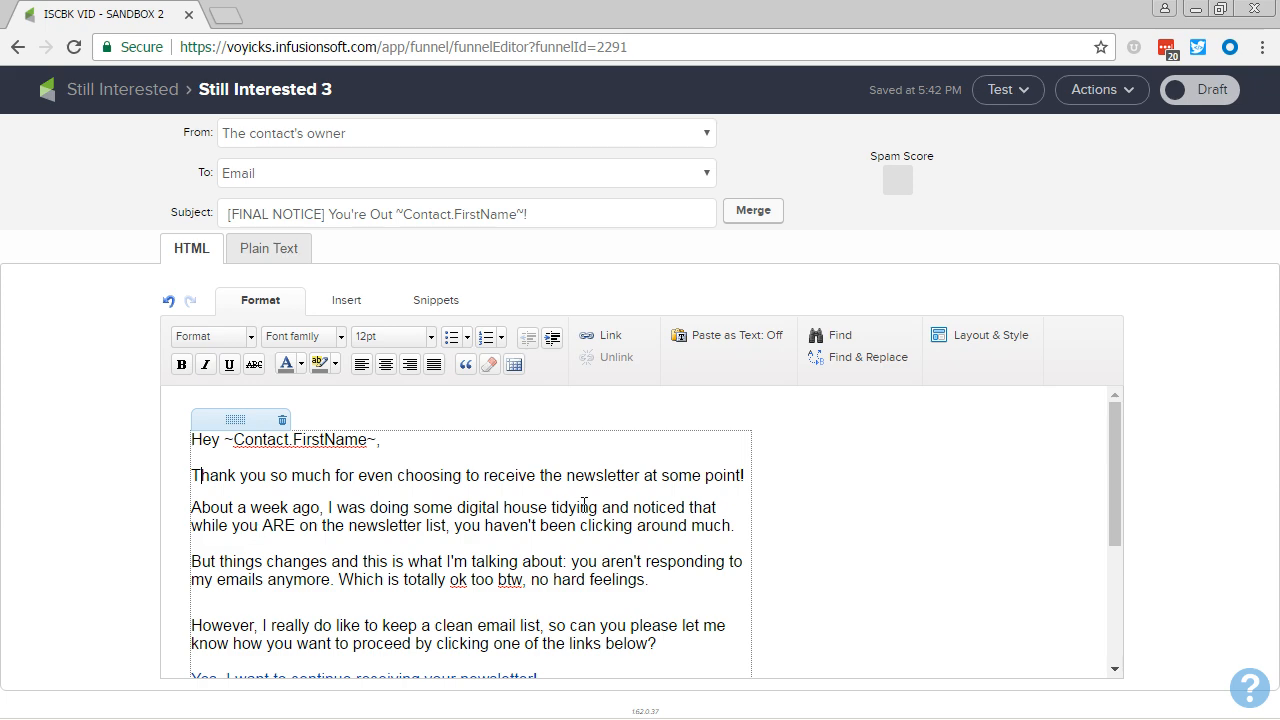
{"action": "left_click", "coordinate": [729, 514]}
{"action": "key", "text": "shift+Home"}
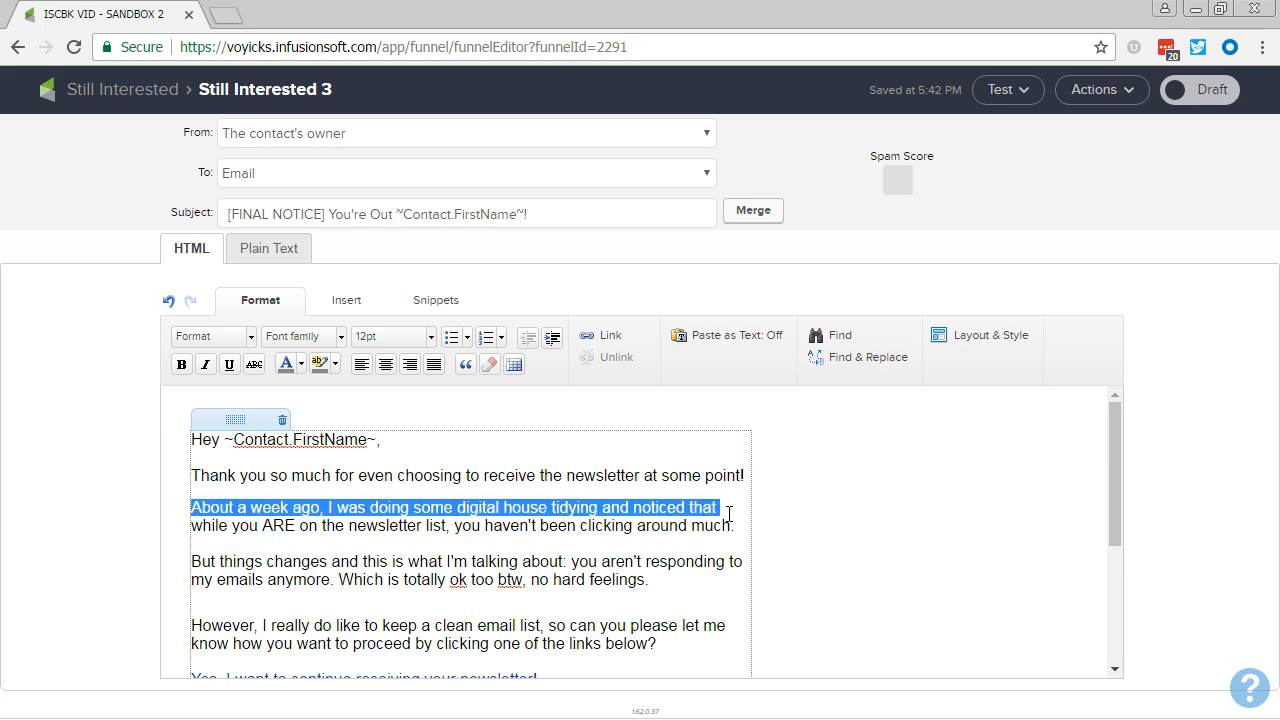
{"action": "type", "text": "However,"}
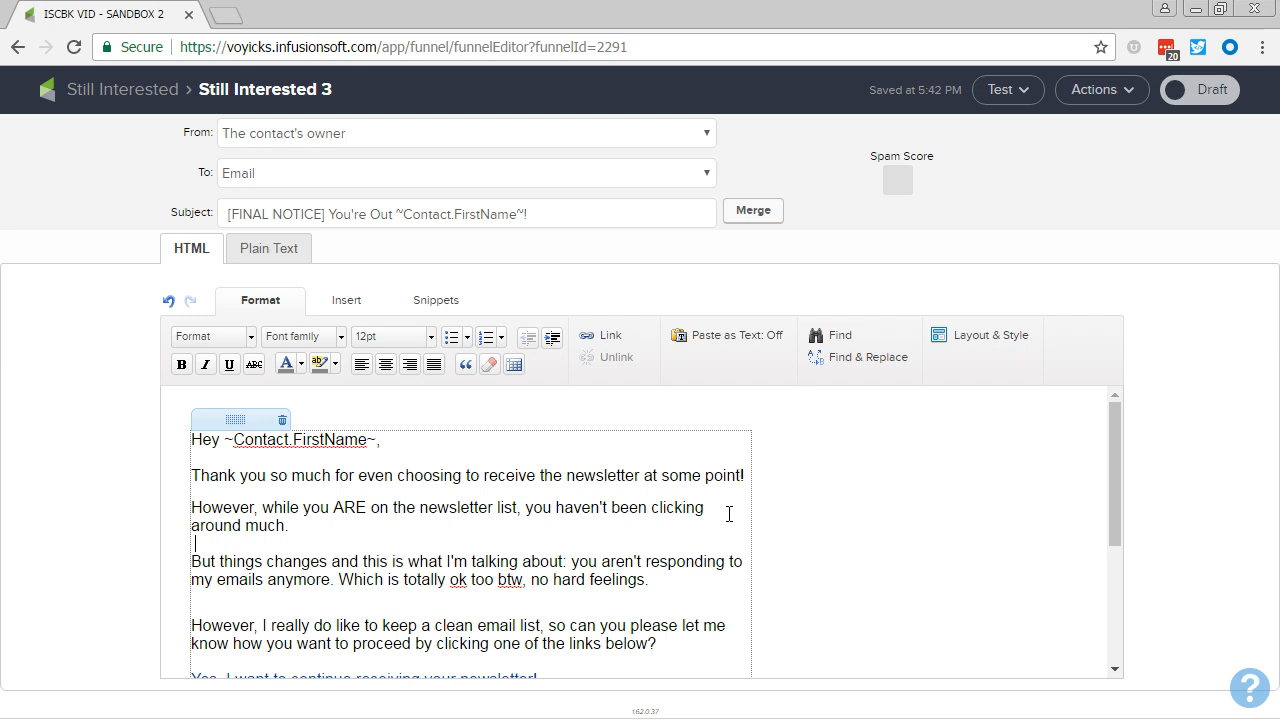
- Replace the "But things changes" paragraph with "In fact, this is my third and final notice as I don't know what else I can be doing."
{"action": "key", "text": "Home"}
{"action": "key", "text": "shift+Down"}
{"action": "key", "text": "shift+End"}
{"action": "key", "text": "BackSpace"}
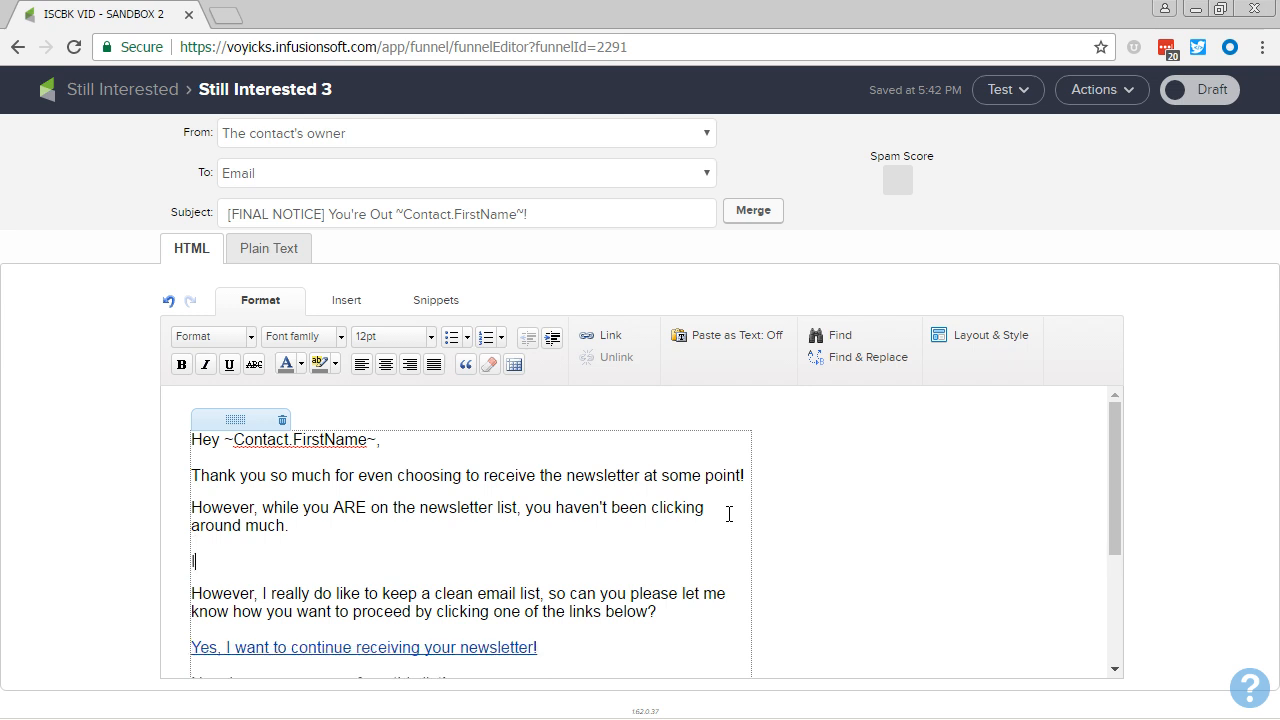
{"action": "type", "text": "In fact, this is m"}
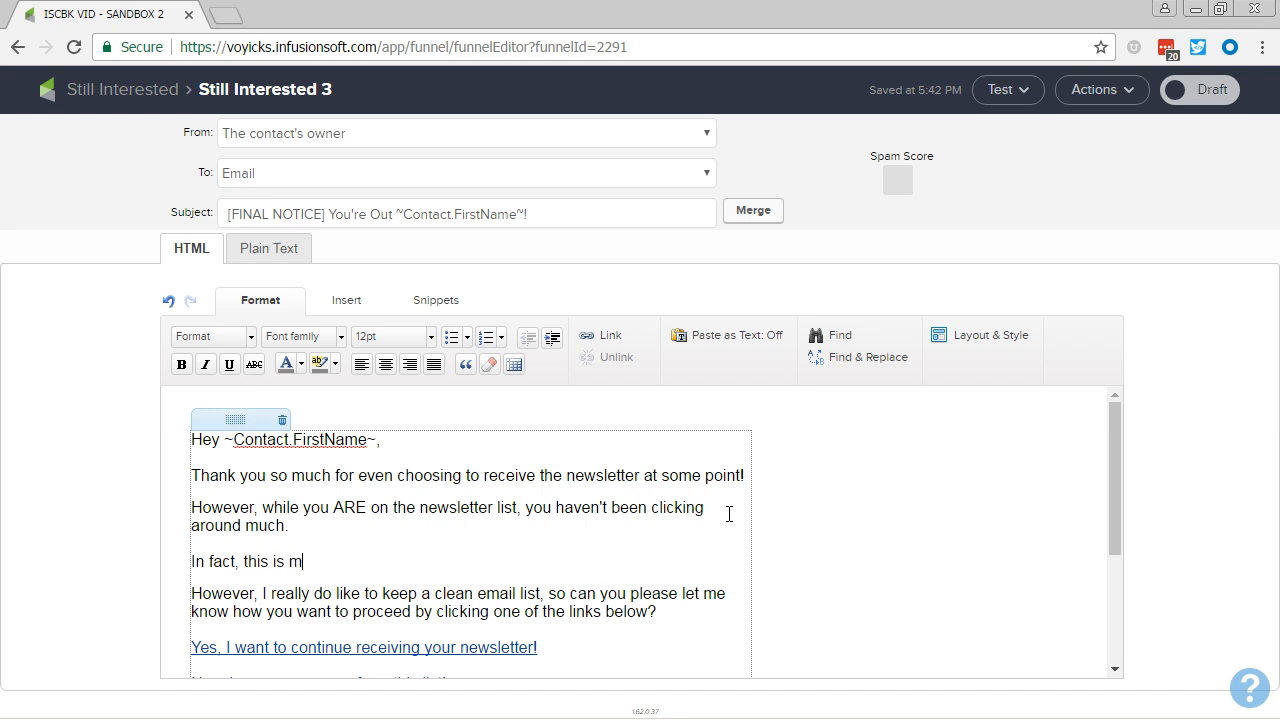
{"action": "type", "text": "y third and final notic"}
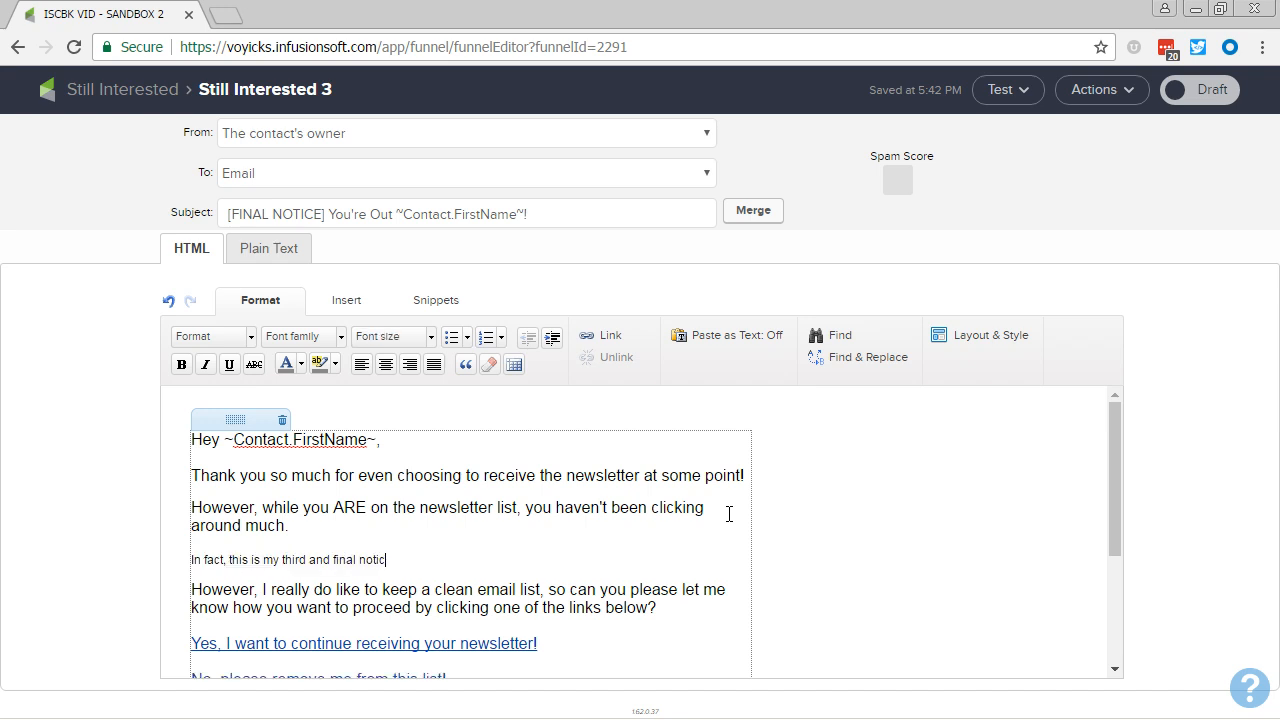
{"action": "type", "text": "e as I don't know wha"}
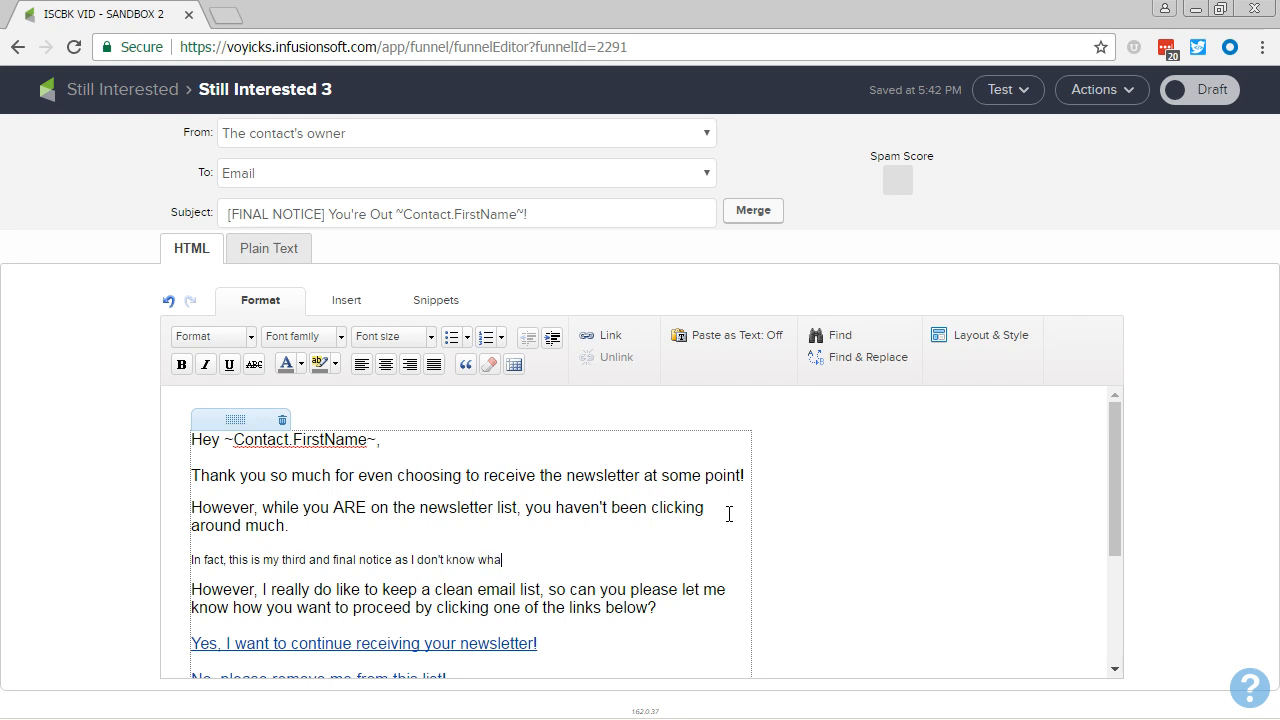
{"action": "type", "text": "t else I can be doing."}
- Reword the request above the links to "Can you PLEASE let me know how you want to proceed by clicking one of the links below?"
{"action": "key", "text": "Down"}
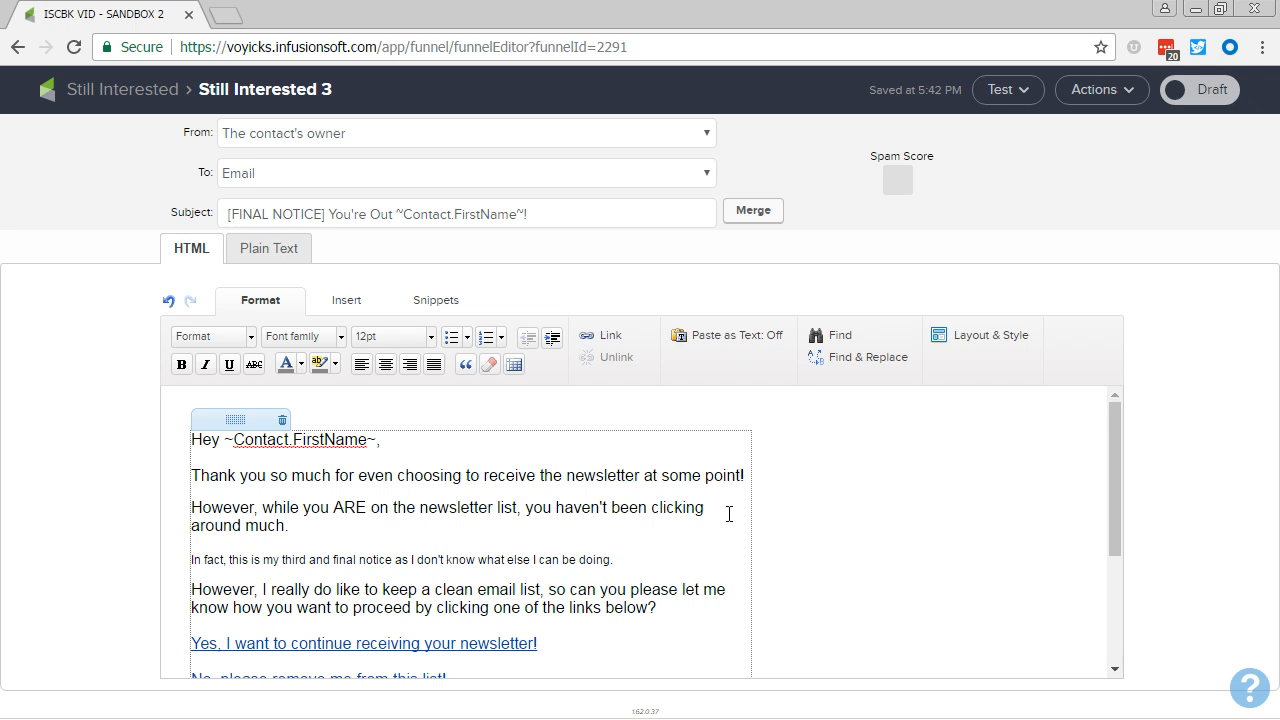
{"action": "key", "text": "shift+Home"}
{"action": "type", "text": "C"}
{"action": "key", "text": "ctrl+shift+Right"}
{"action": "type", "text": "PLEASE"}
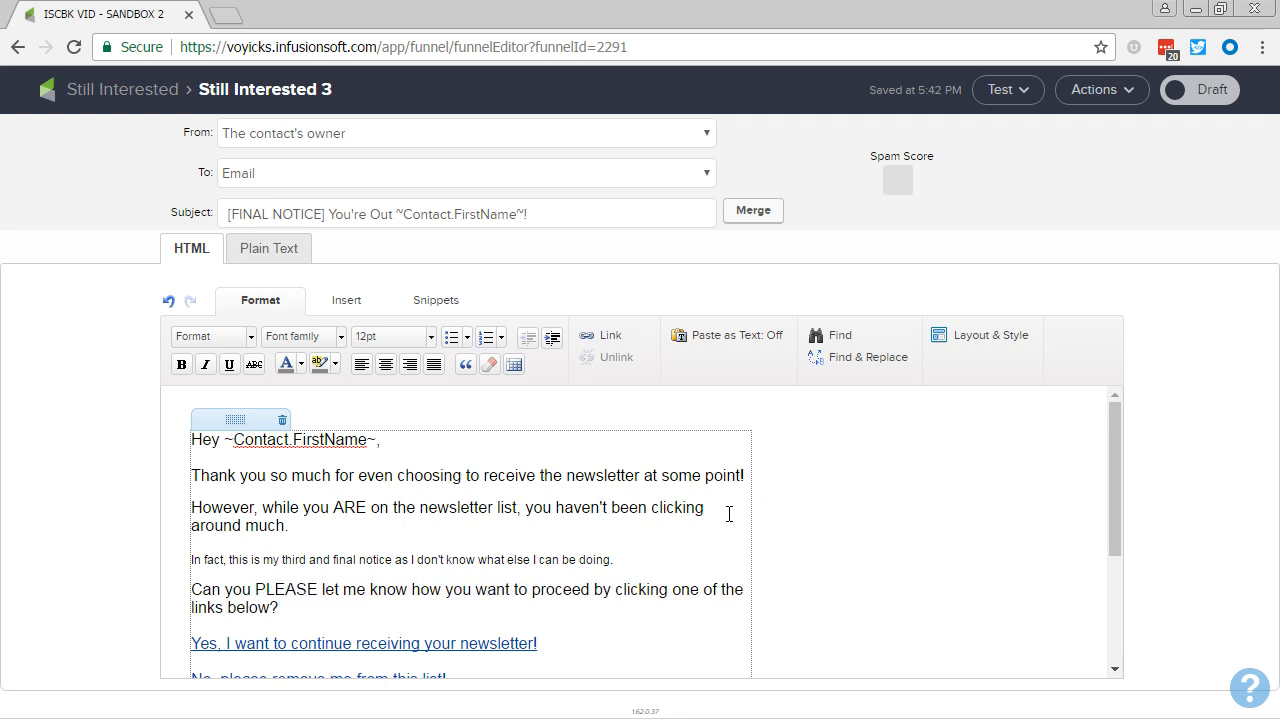
- Set the font size of the email's entire body text, from greeting to signature, to 12pt
{"action": "scroll", "coordinate": [620, 555], "scroll_direction": "down", "scroll_amount": 2}
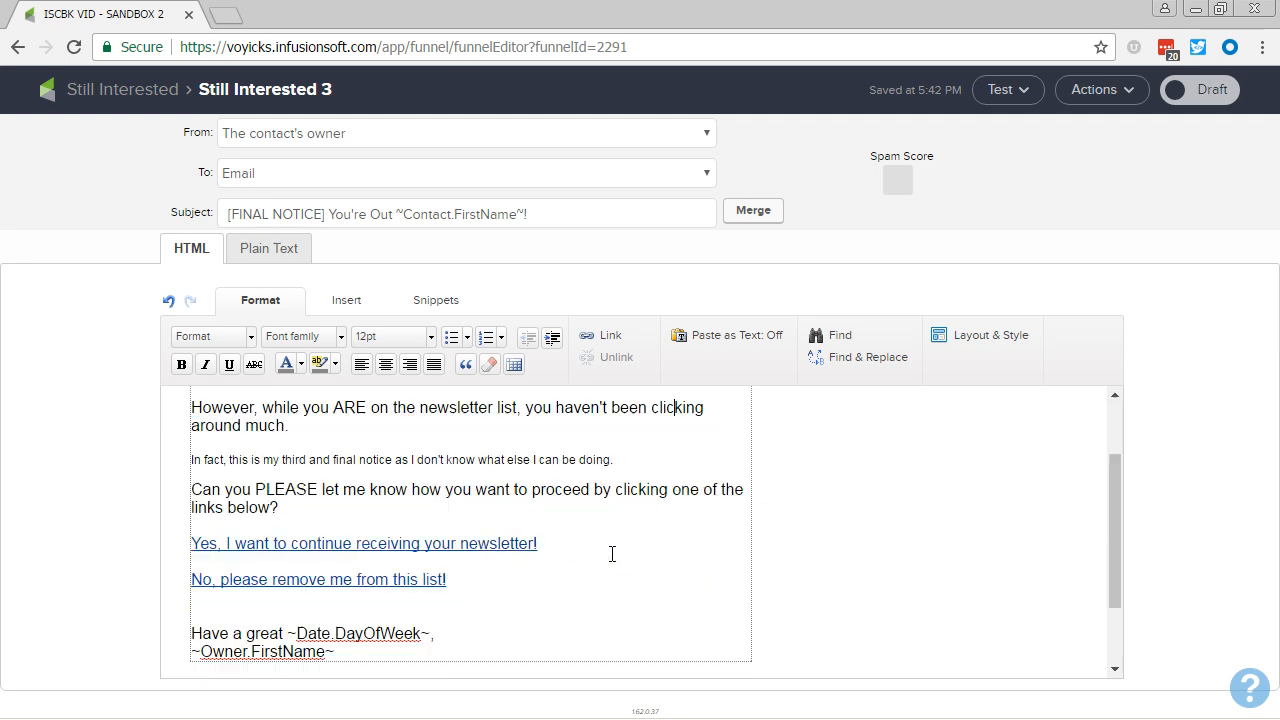
{"action": "mouse_move", "coordinate": [380, 543]}
{"action": "left_mouse_down"}
{"action": "mouse_move", "coordinate": [423, 531]}
{"action": "mouse_move", "coordinate": [196, 340]}
{"action": "left_mouse_up"}
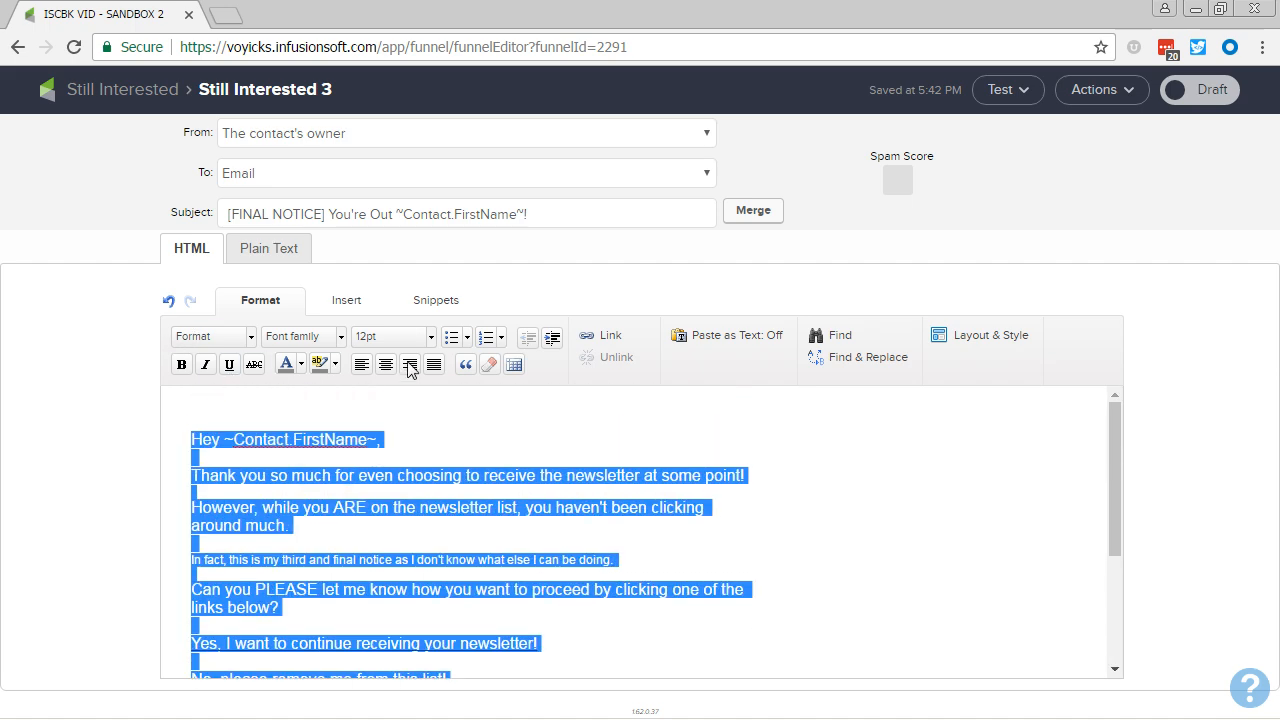
{"action": "left_click", "coordinate": [430, 336]}
{"action": "left_click", "coordinate": [379, 424]}
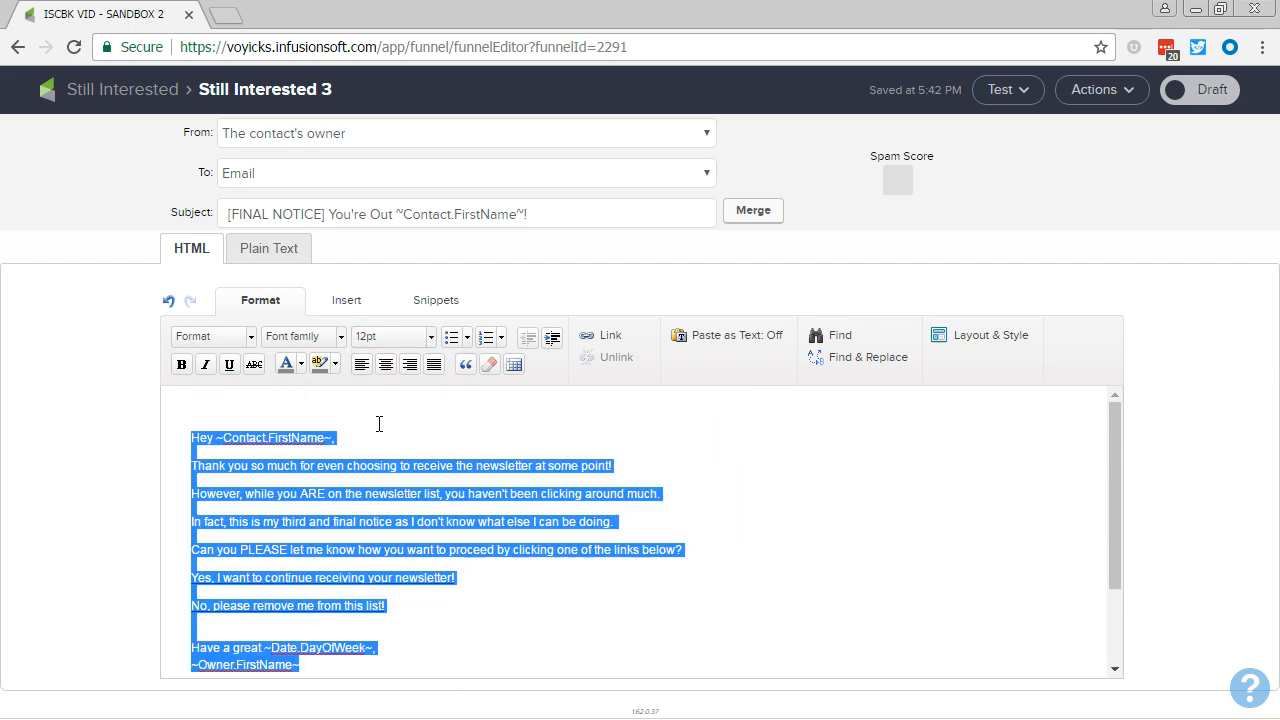
{"action": "left_click", "coordinate": [372, 336]}
{"action": "left_click", "coordinate": [418, 432]}
{"action": "left_click", "coordinate": [468, 497]}
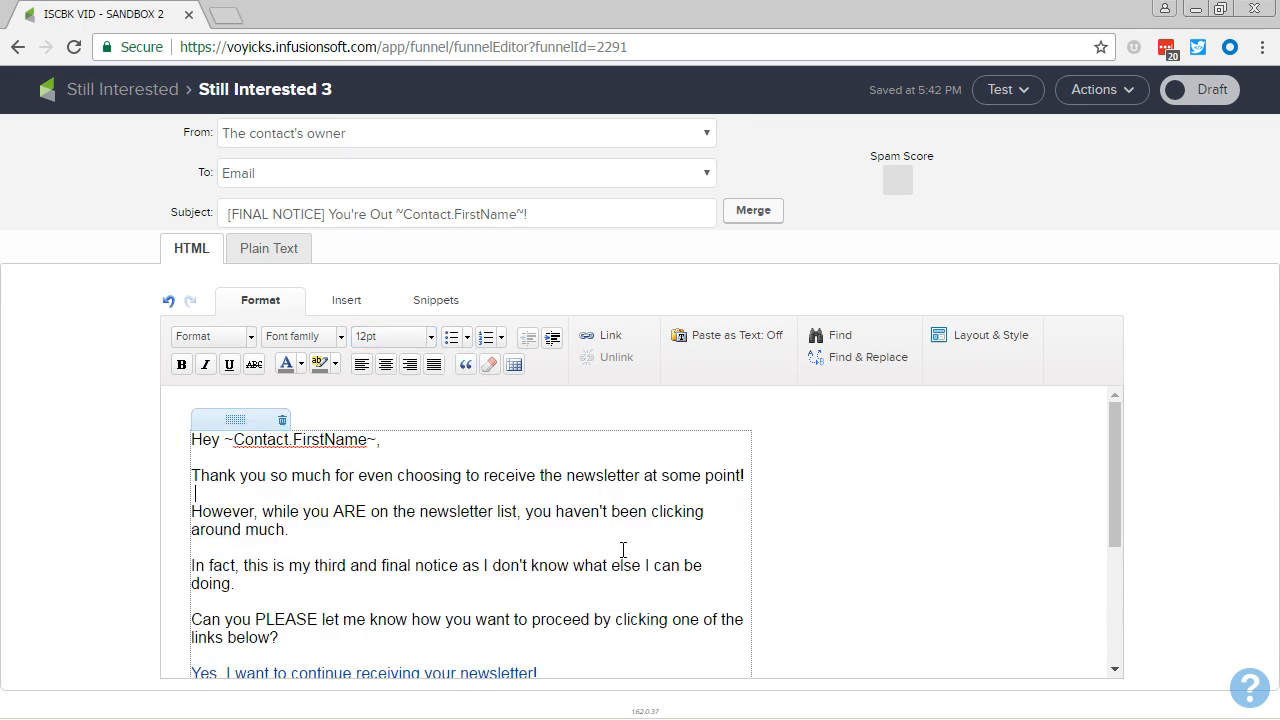
- Review the rest of the Still Interested 3 email and mark it as Ready
{"action": "scroll", "coordinate": [640, 560], "scroll_direction": "down", "scroll_amount": 1}
{"action": "scroll", "coordinate": [652, 576], "scroll_direction": "down", "scroll_amount": 1}
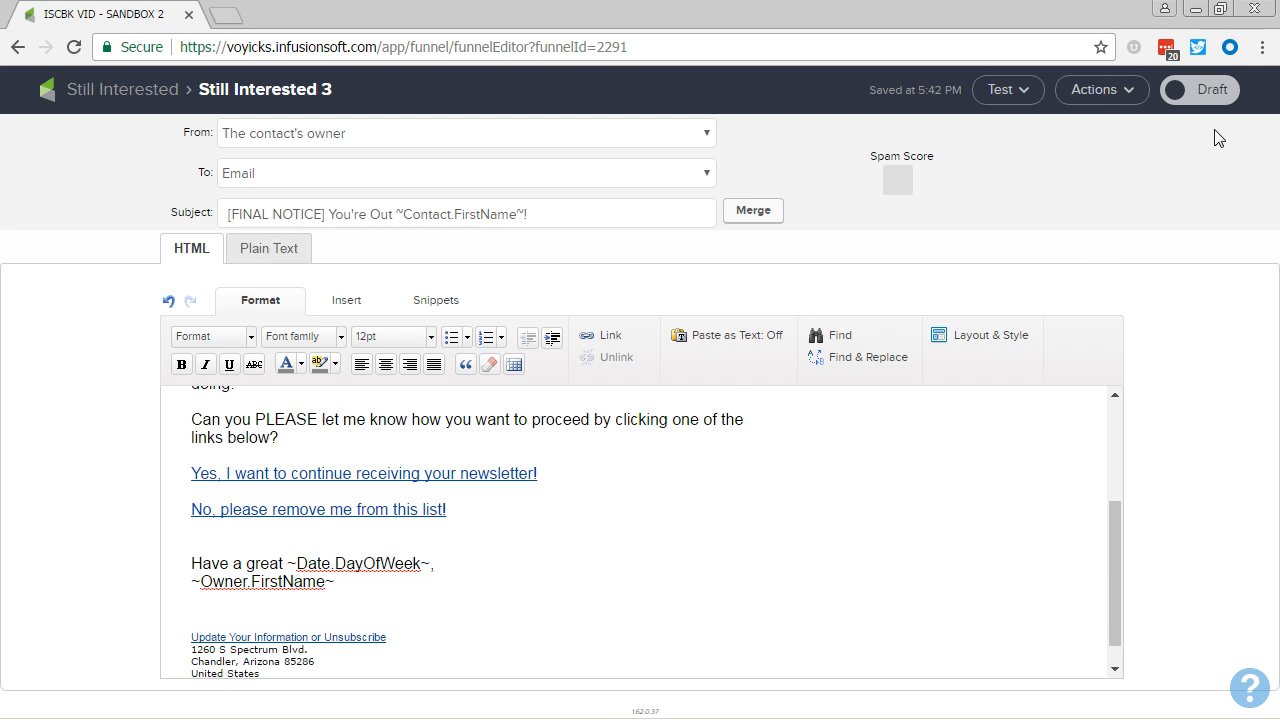
{"action": "left_click", "coordinate": [1208, 98]}
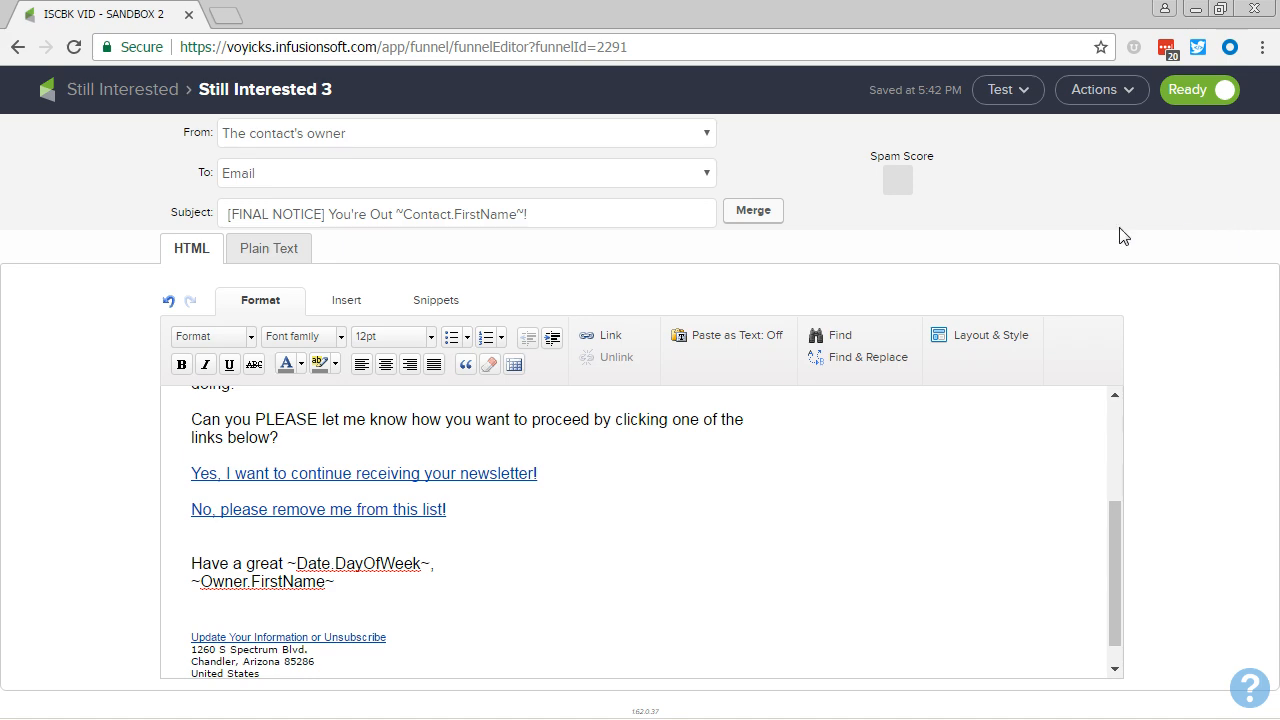
{"action": "scroll", "coordinate": [555, 523], "scroll_direction": "up", "scroll_amount": 3}
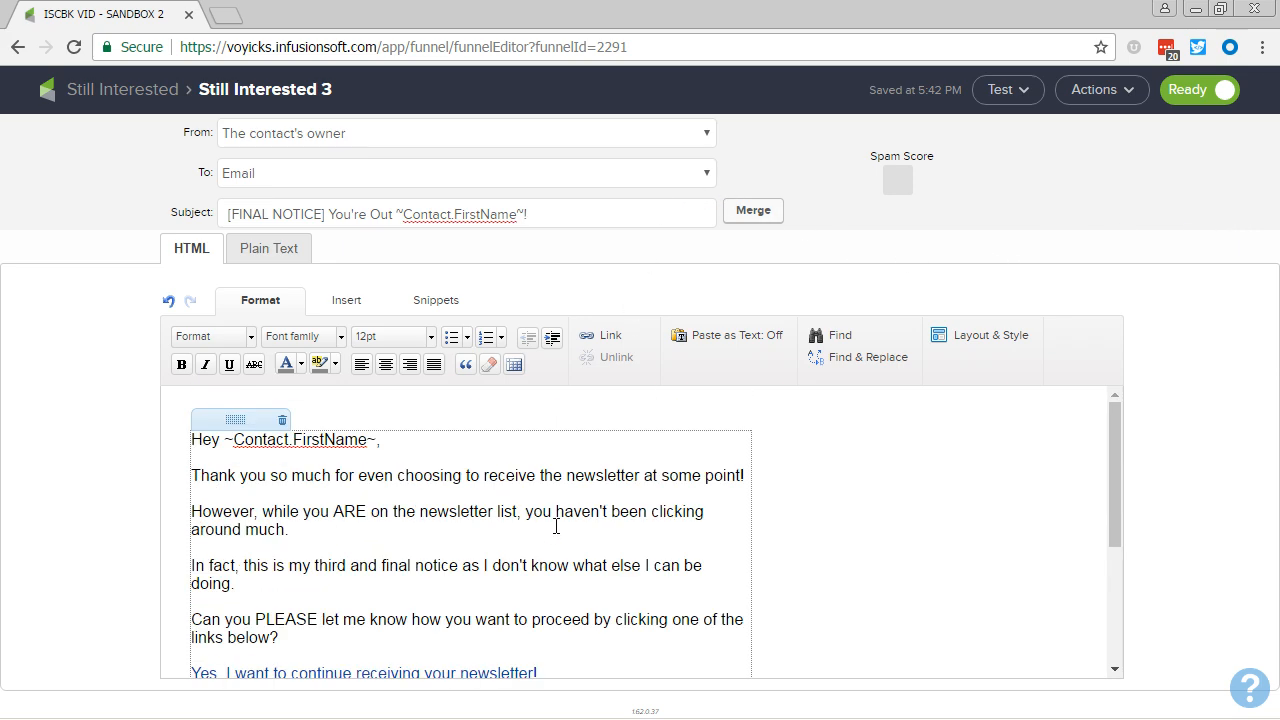
- Return to the sequence and save the delay timer after Still Interested 3 as at least 3 days, running on a weekday at 8:00 AM
{"action": "left_click", "coordinate": [102, 92]}
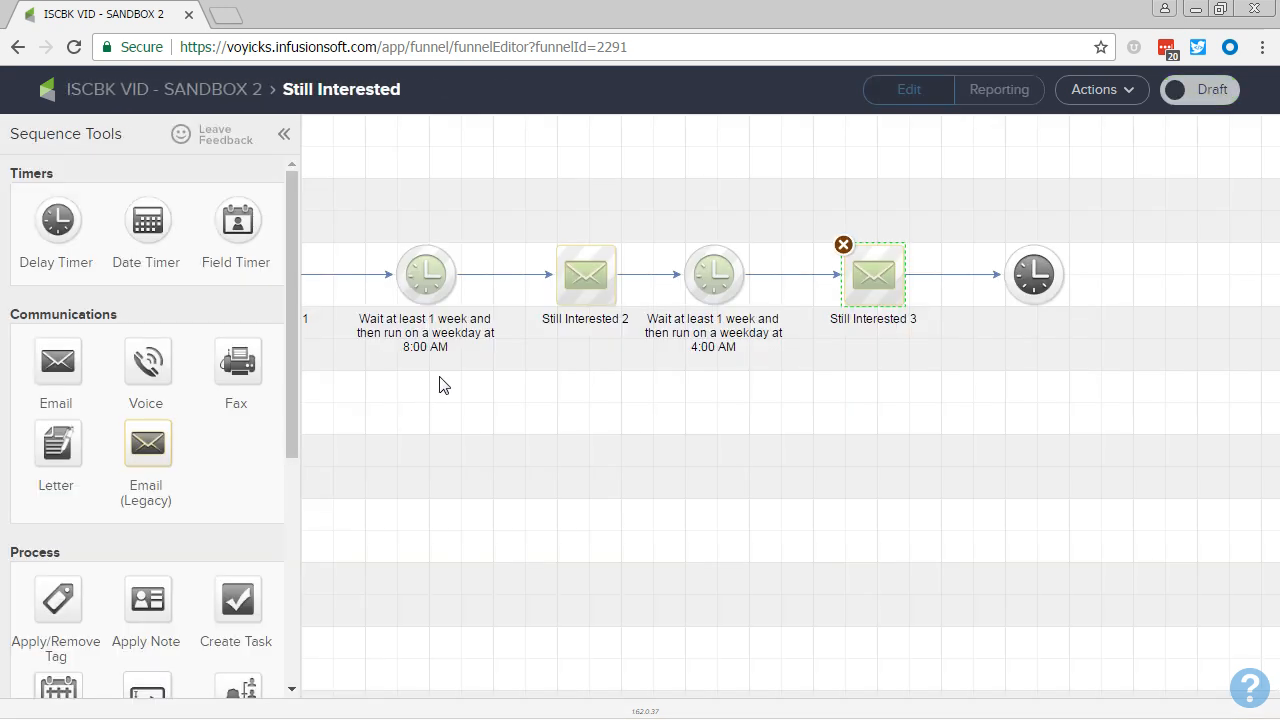
{"action": "double_click", "coordinate": [1022, 277]}
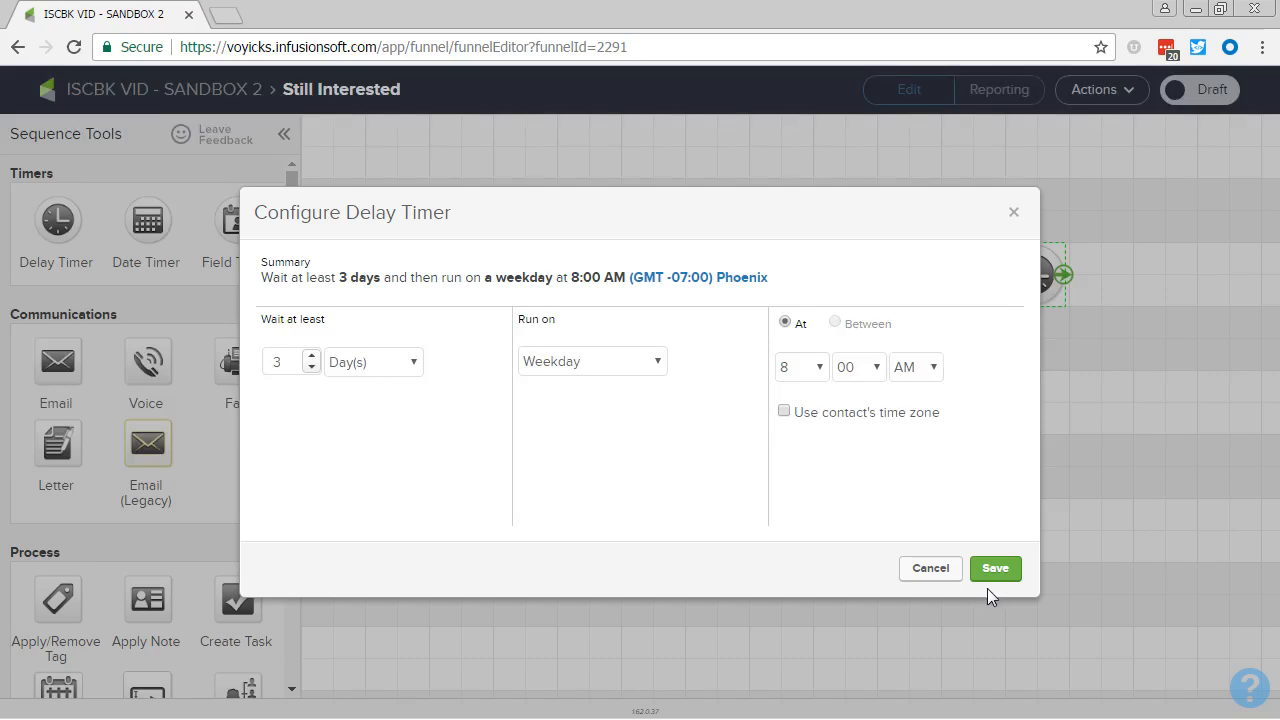
{"action": "left_click", "coordinate": [1007, 572]}
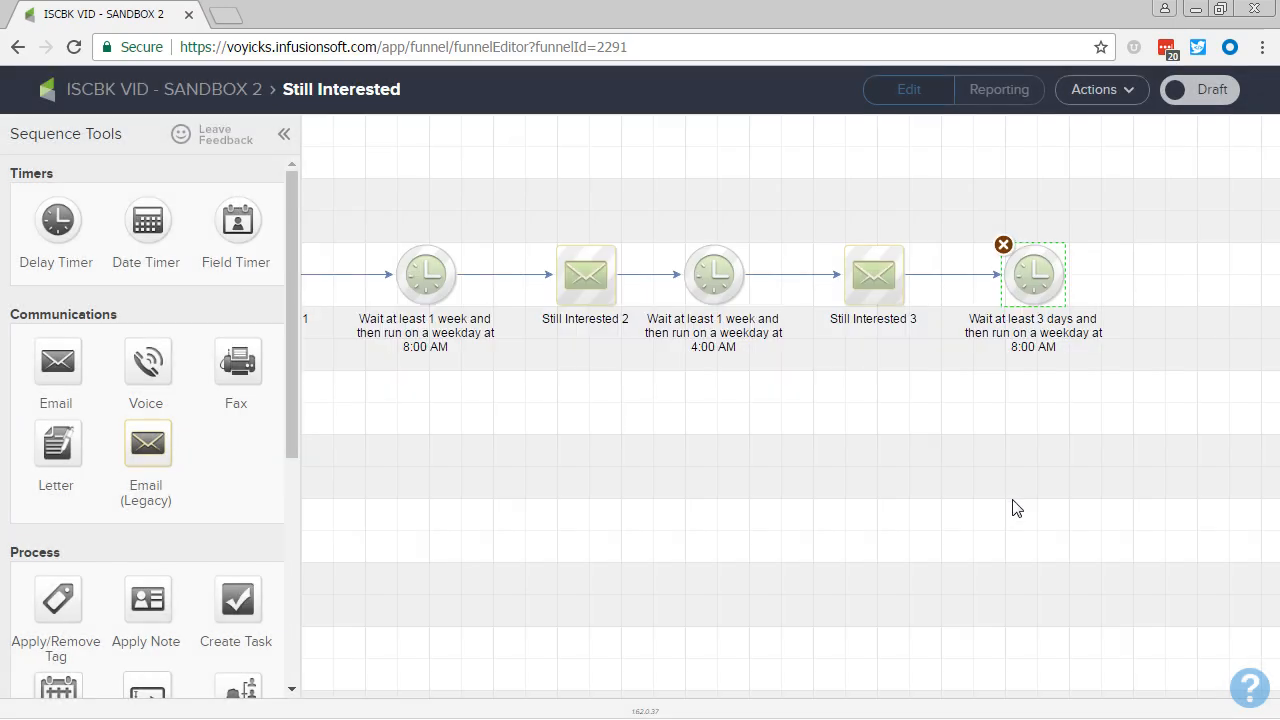
- Reopen the Still Interested 3 email and start a new bold paragraph between the removal link and the closing line
{"action": "double_click", "coordinate": [890, 289]}
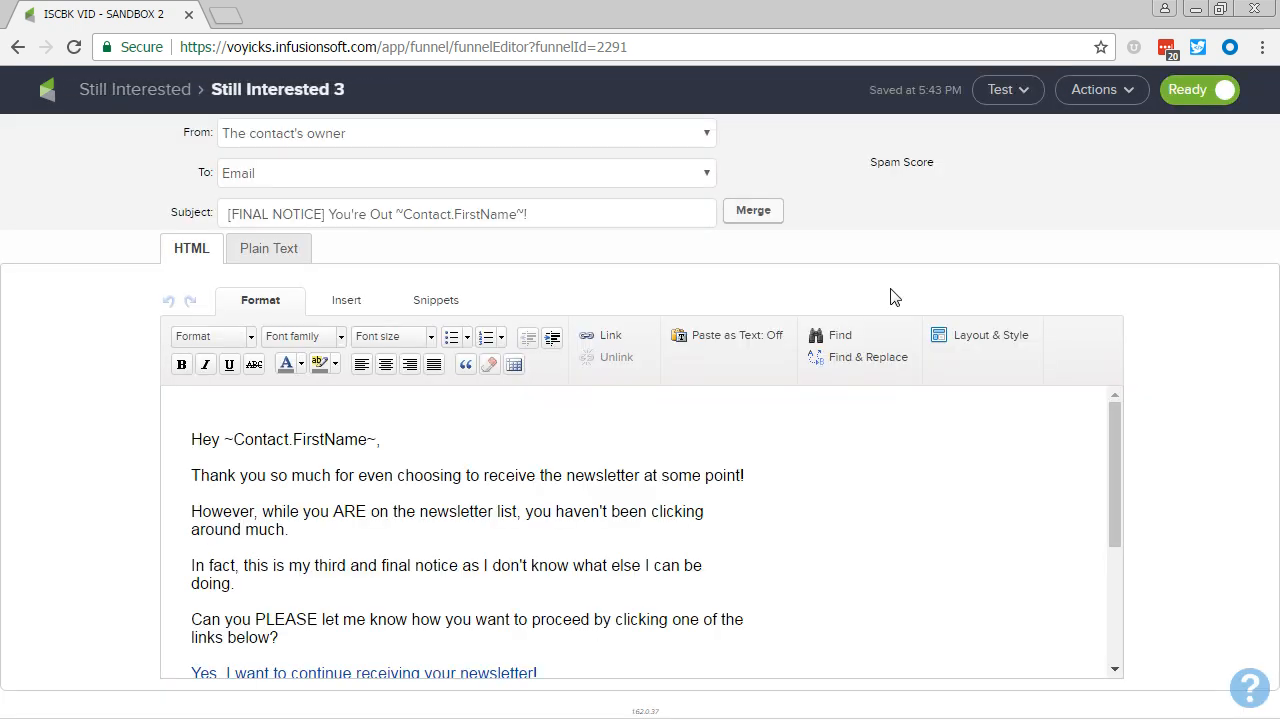
{"action": "scroll", "coordinate": [497, 543], "scroll_direction": "down", "scroll_amount": 2}
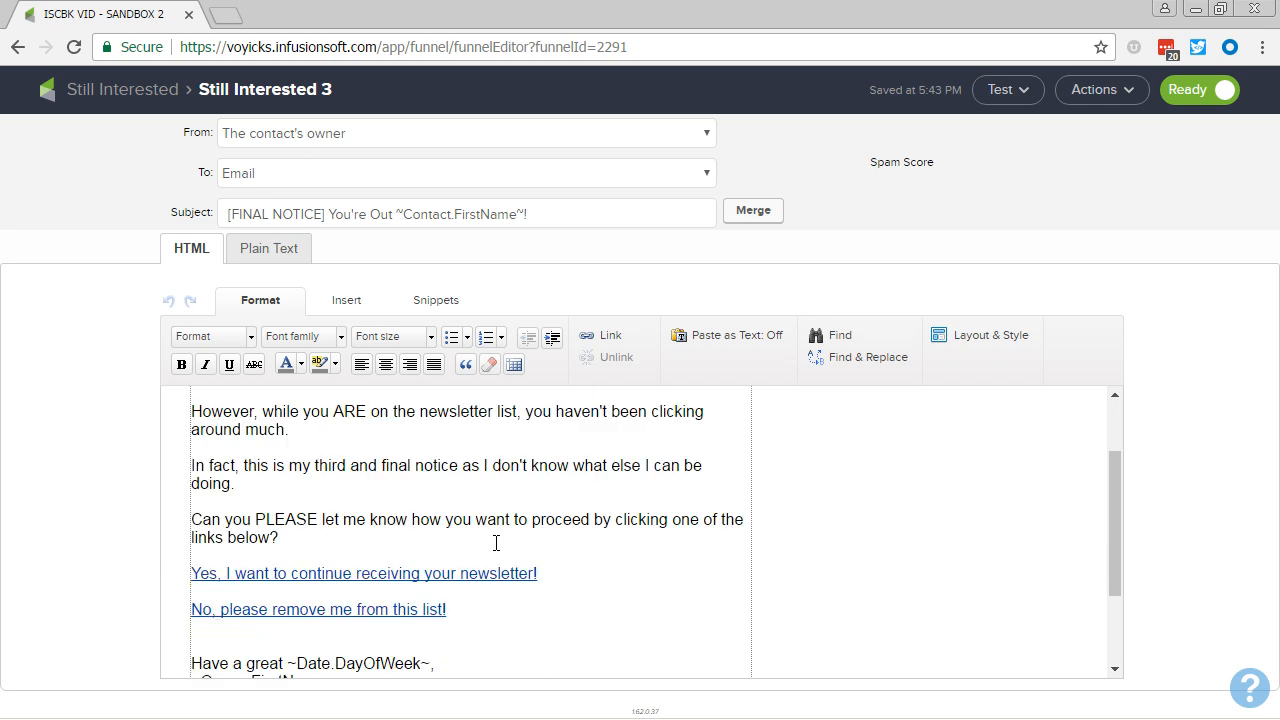
{"action": "left_click", "coordinate": [192, 563]}
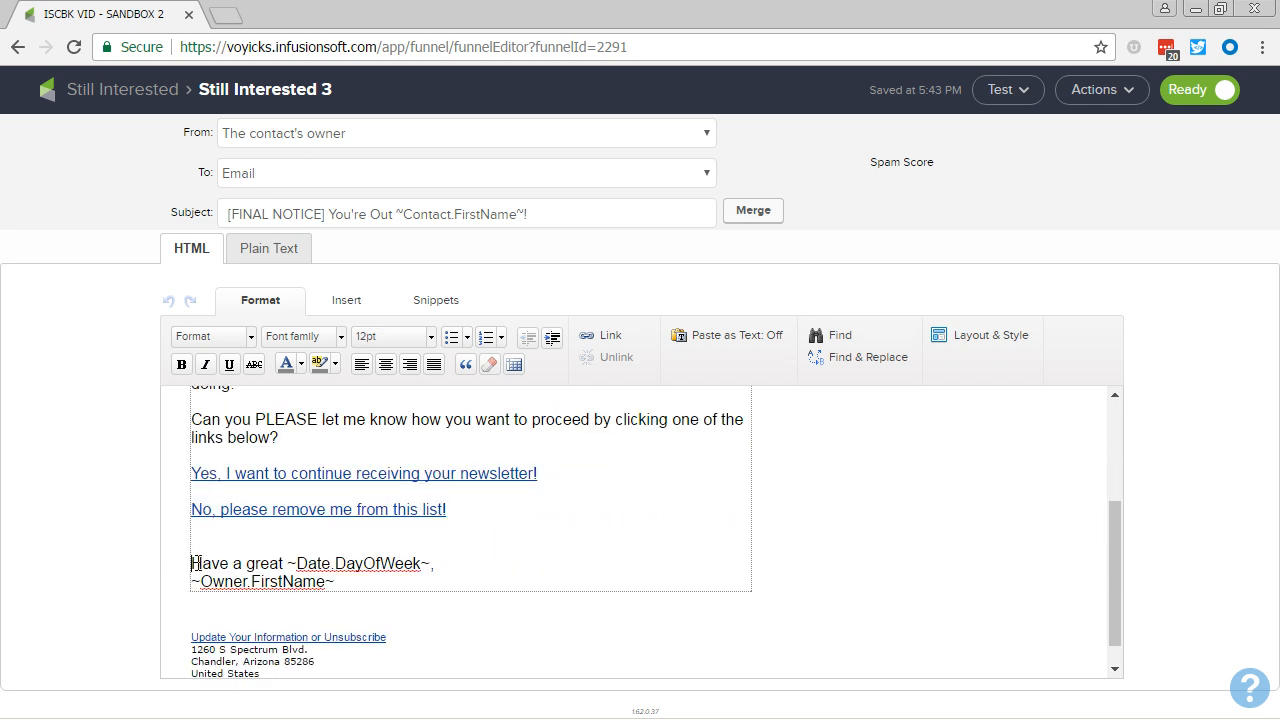
{"action": "key", "text": "Return"}
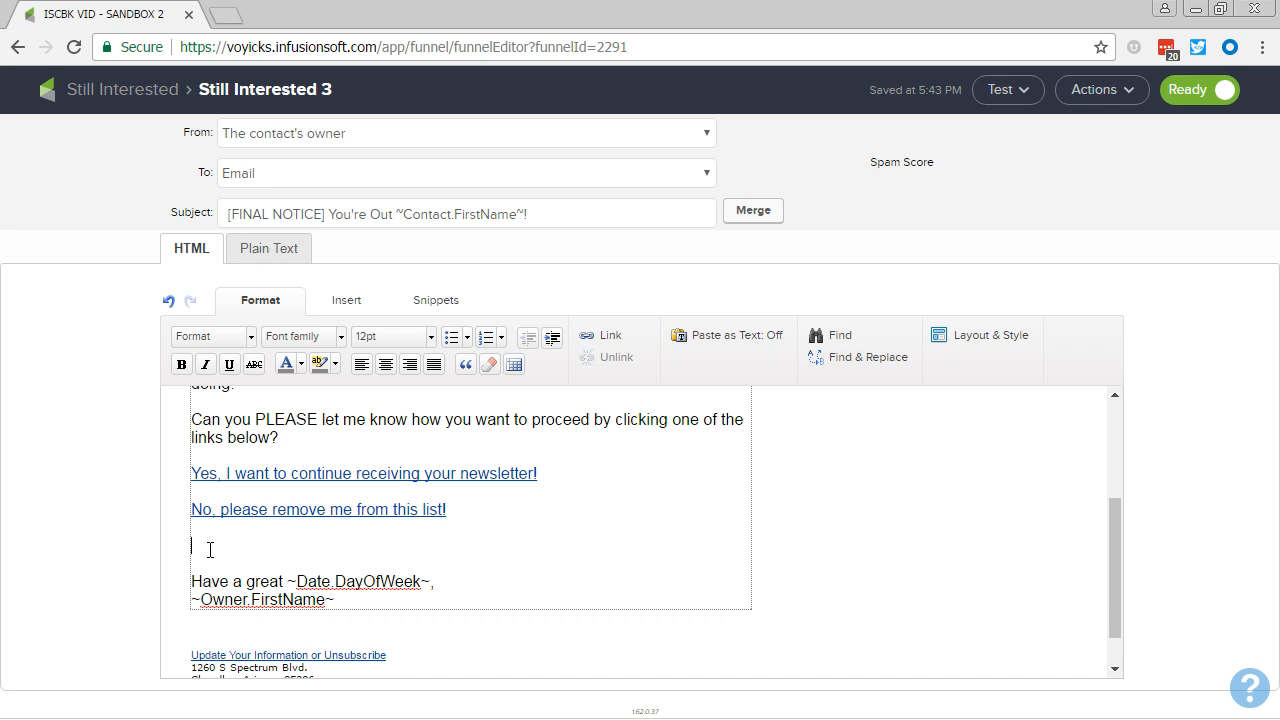
{"action": "left_click", "coordinate": [181, 364]}
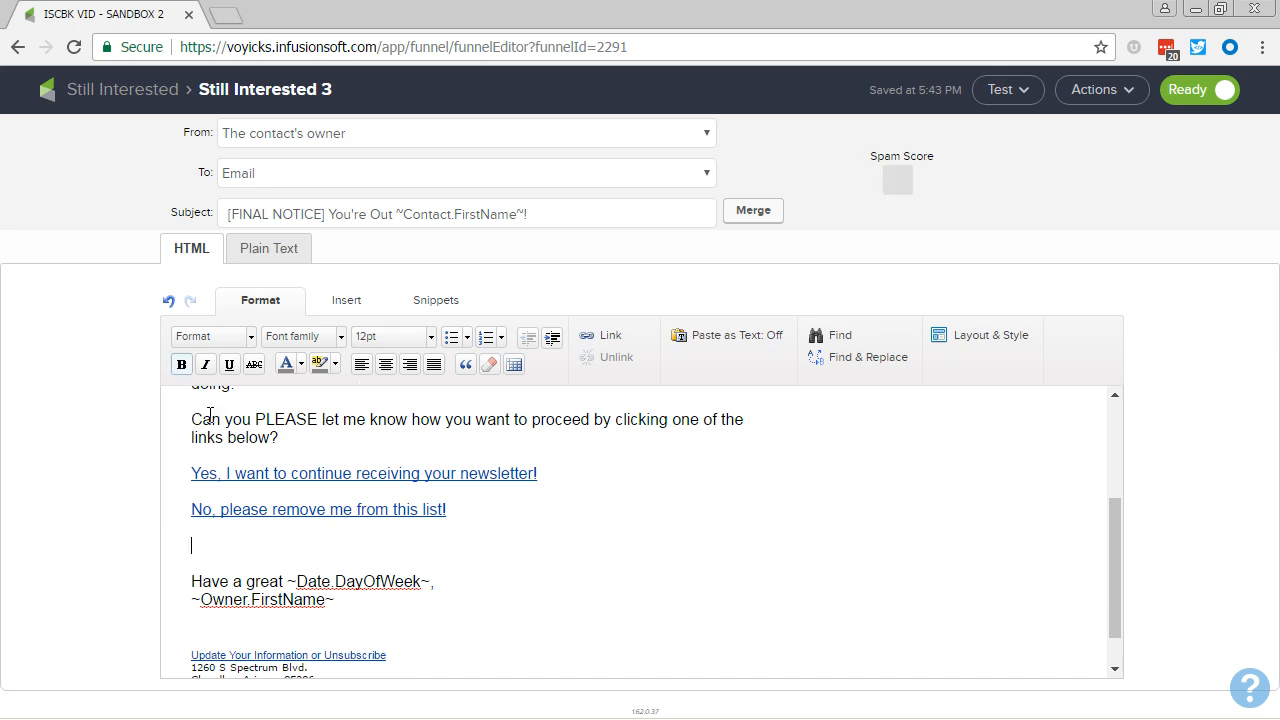
- Write in bold: "I know you are super busy, so if you don't click anything in the next couple days, I'm going to automatically remove you."
{"action": "type", "text": "I know you are super "}
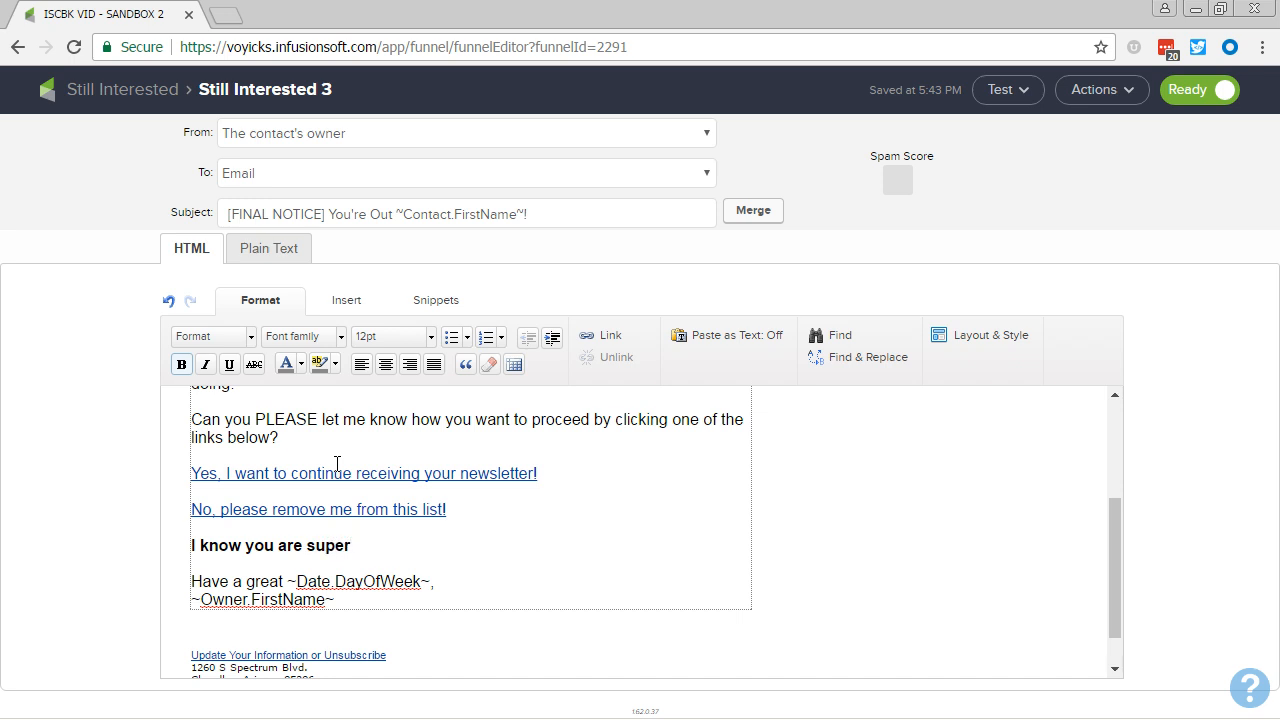
{"action": "type", "text": "busy, so if you don't click an"}
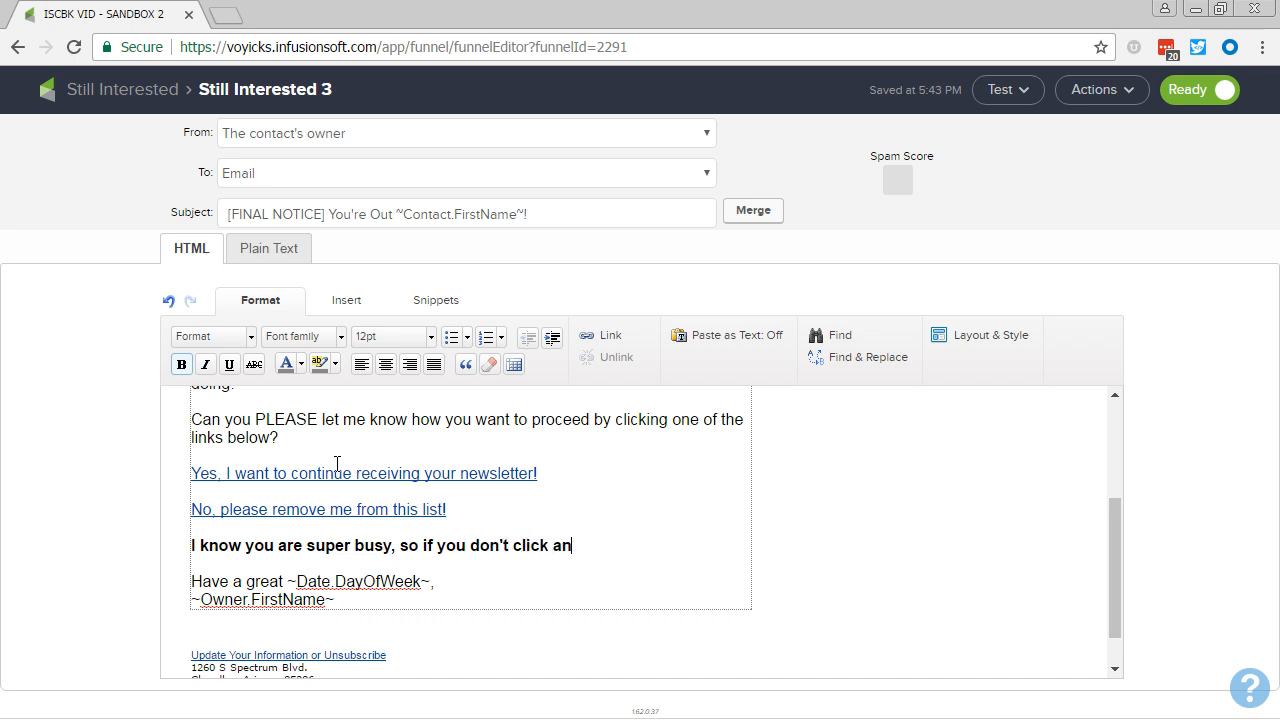
{"action": "type", "text": "ything in the next couple of"}
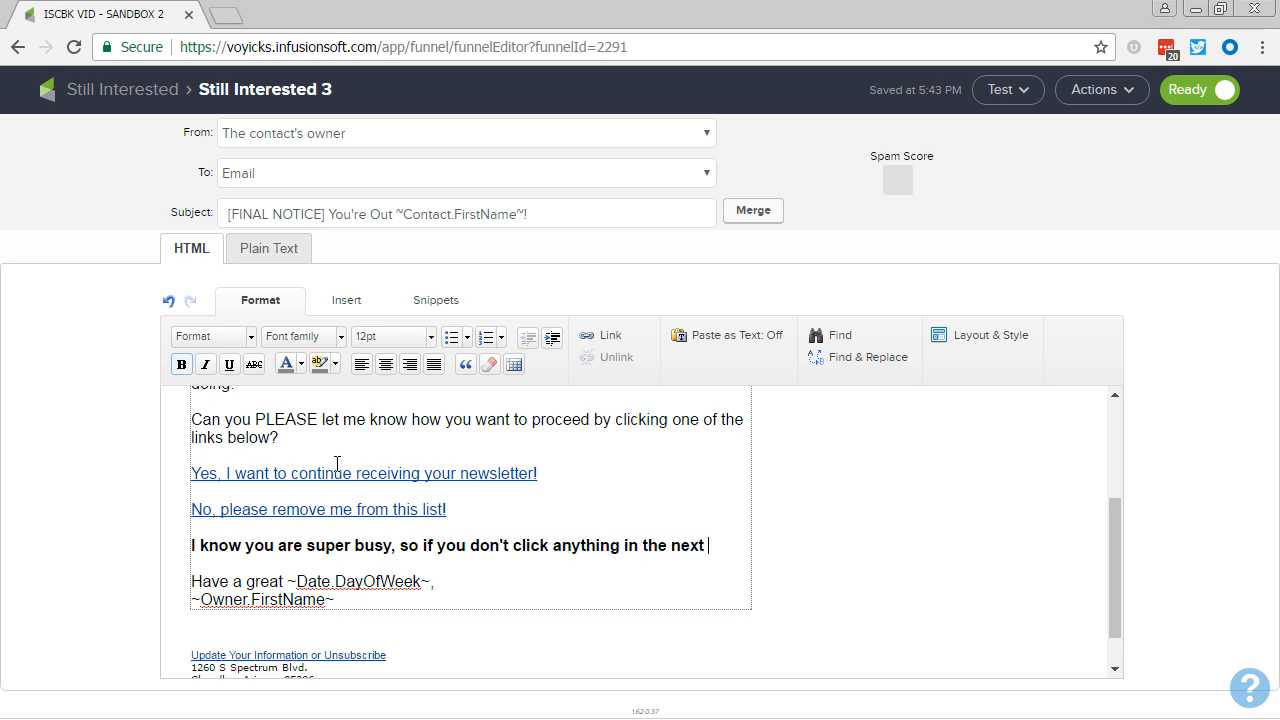
{"action": "key", "text": "BackSpace"}
{"action": "key", "text": "BackSpace"}
{"action": "type", "text": "day"}
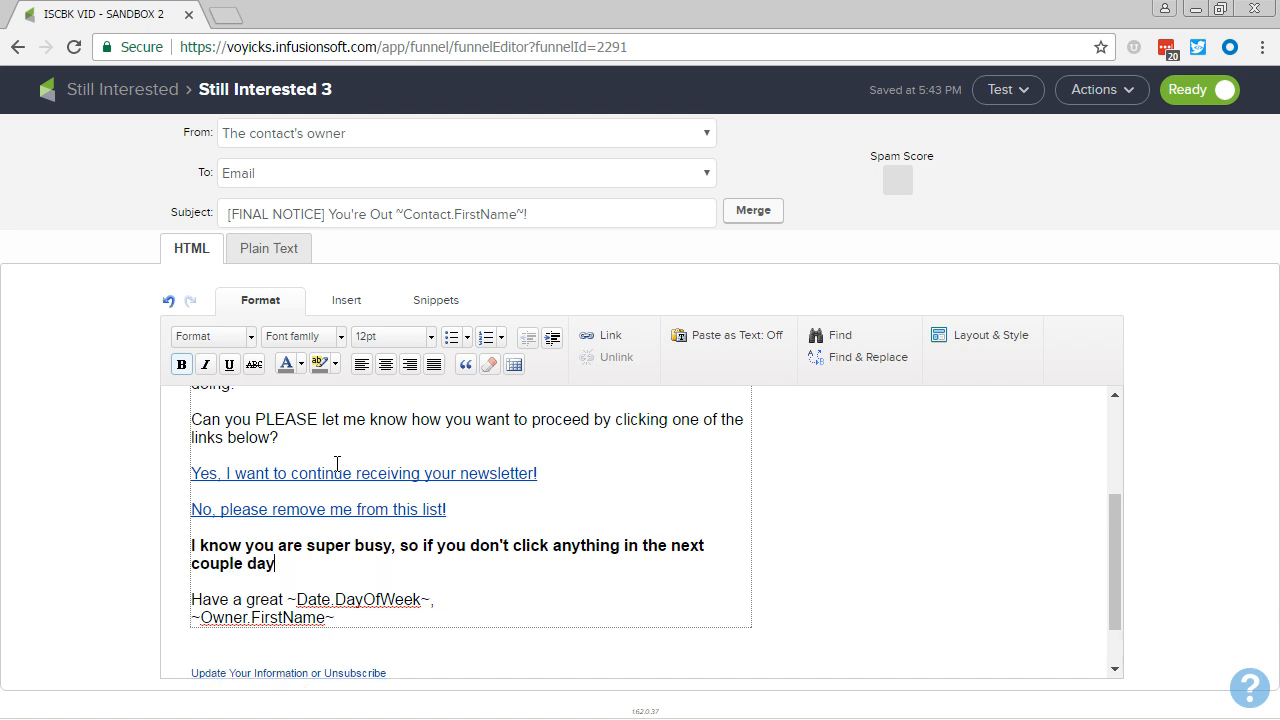
{"action": "type", "text": "s, I'm going to "}
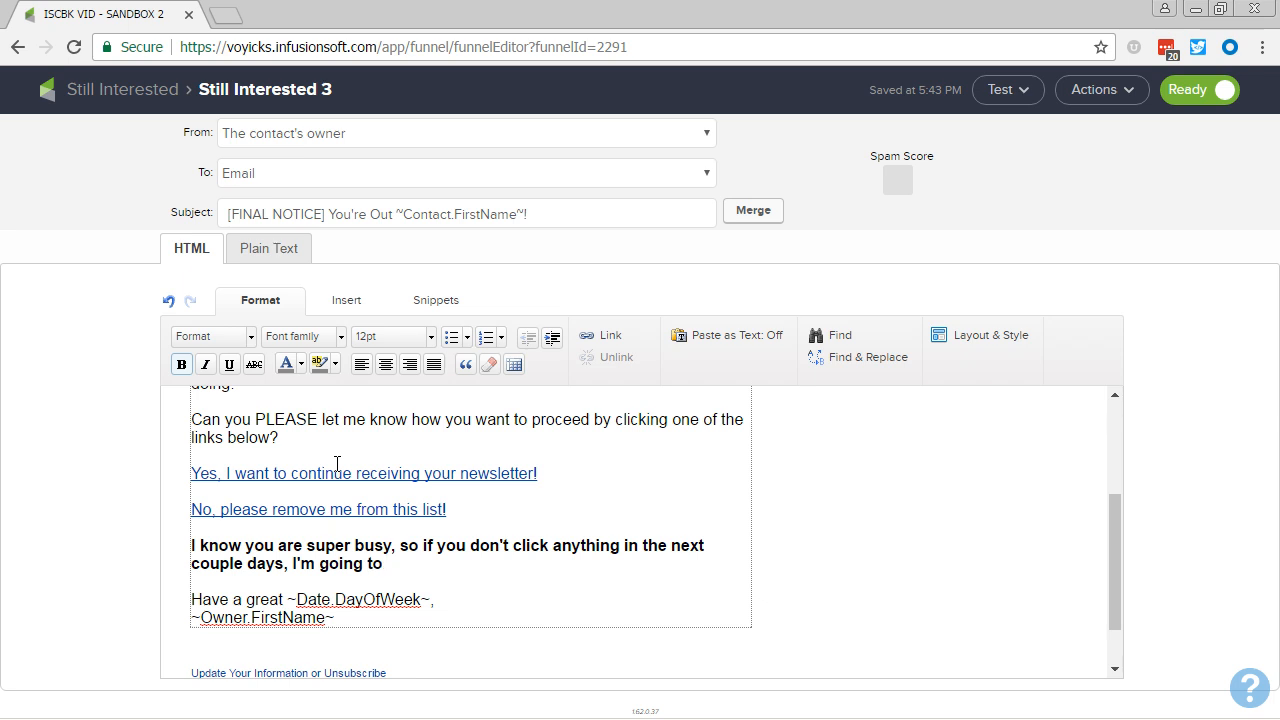
{"action": "type", "text": "automatically remo"}
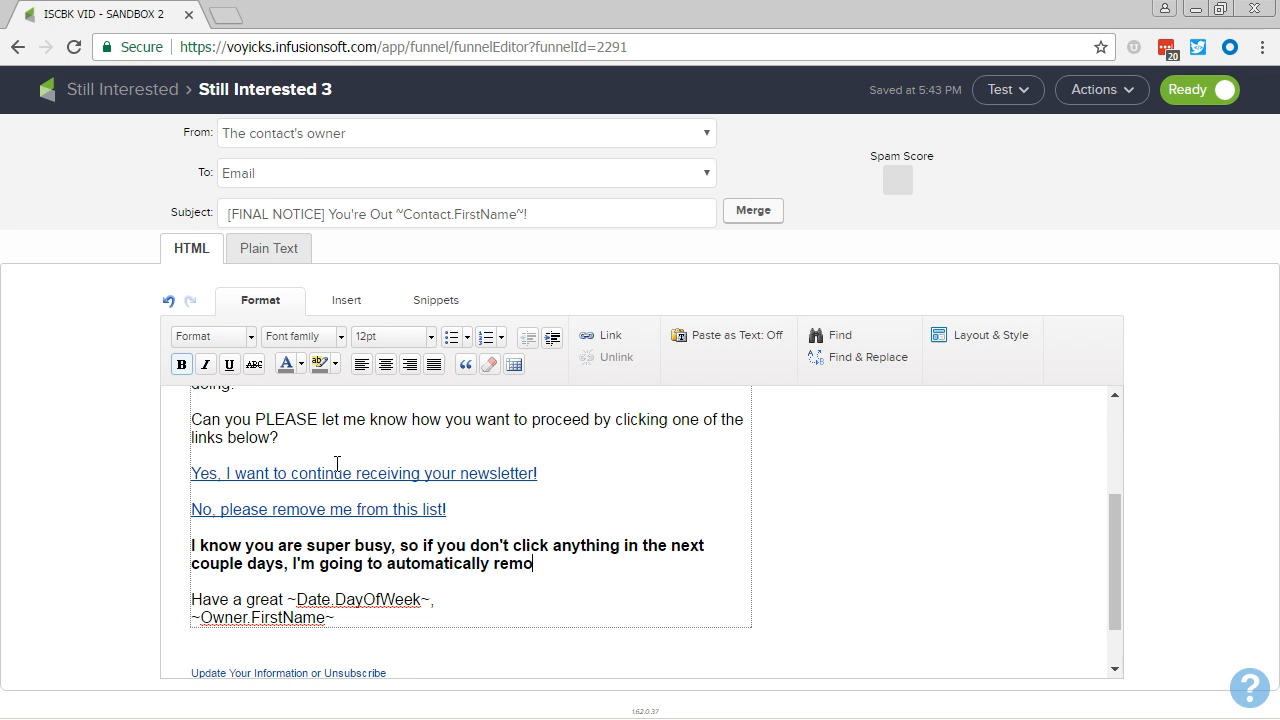
{"action": "type", "text": "ve you"}
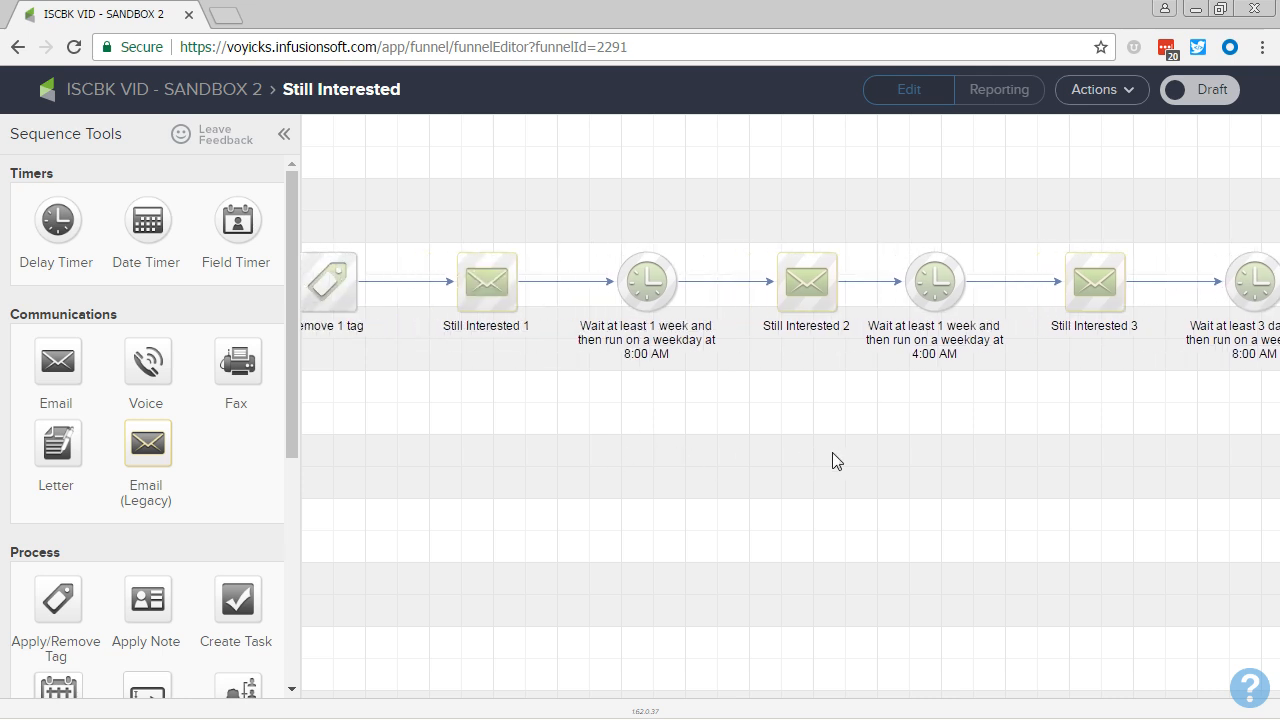
- Mark the Still Interested sequence as Ready and return to the campaign overview
{"action": "left_click", "coordinate": [1203, 103]}
{"action": "left_click_drag", "start_coordinate": [1008, 394], "coordinate": [700, 557]}
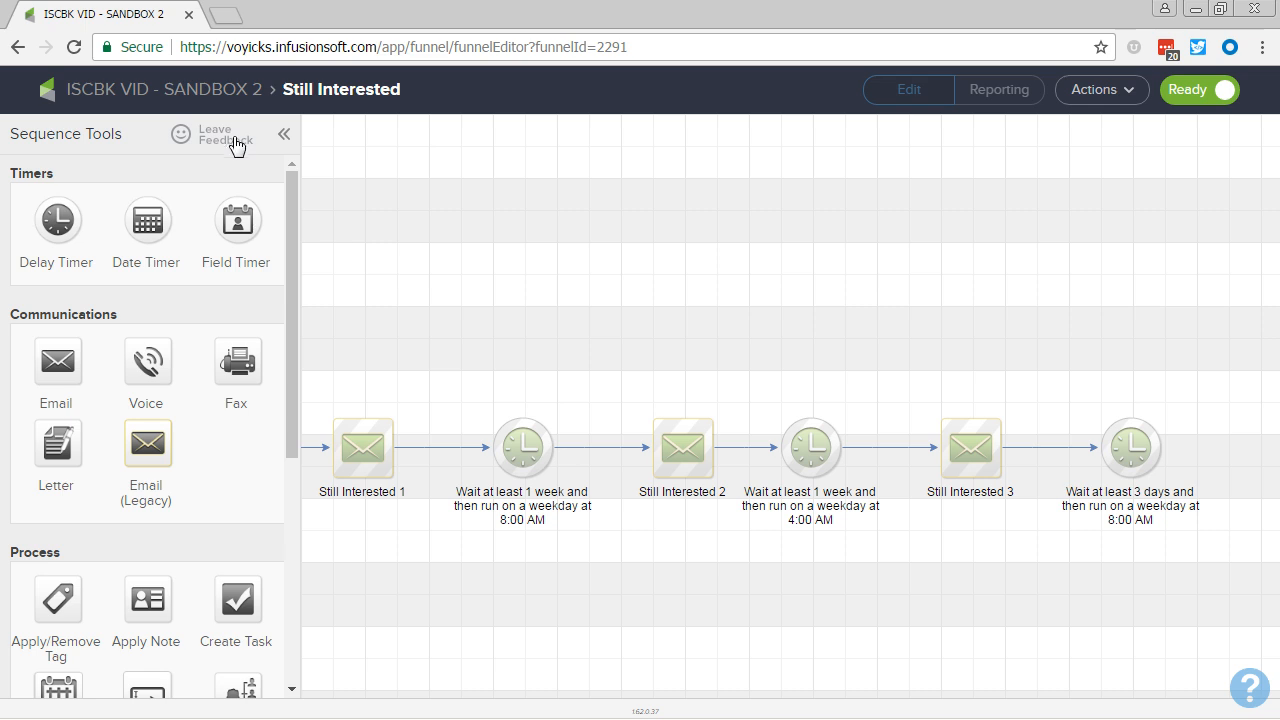
{"action": "left_click", "coordinate": [221, 98]}
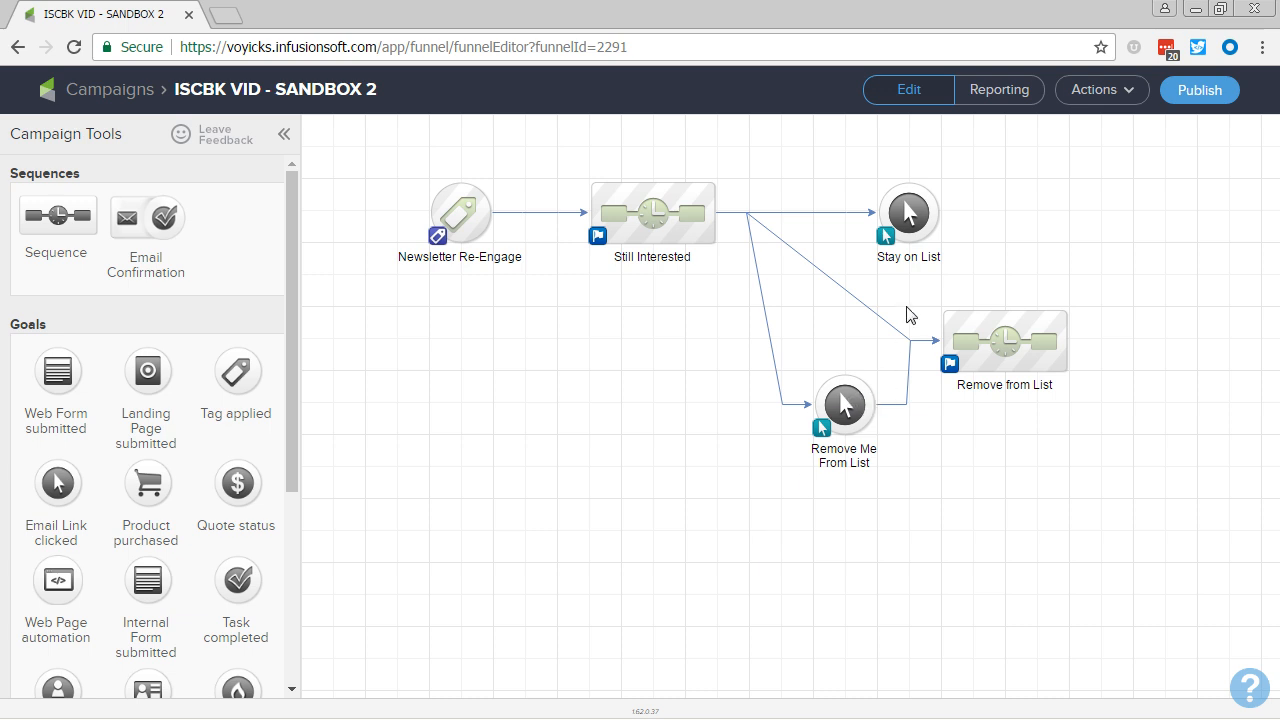
- Set the Stay on List goal to trigger on the "Yes, I want to continue receiving your newsletter!" link in all three Still Interested emails
{"action": "double_click", "coordinate": [914, 210]}
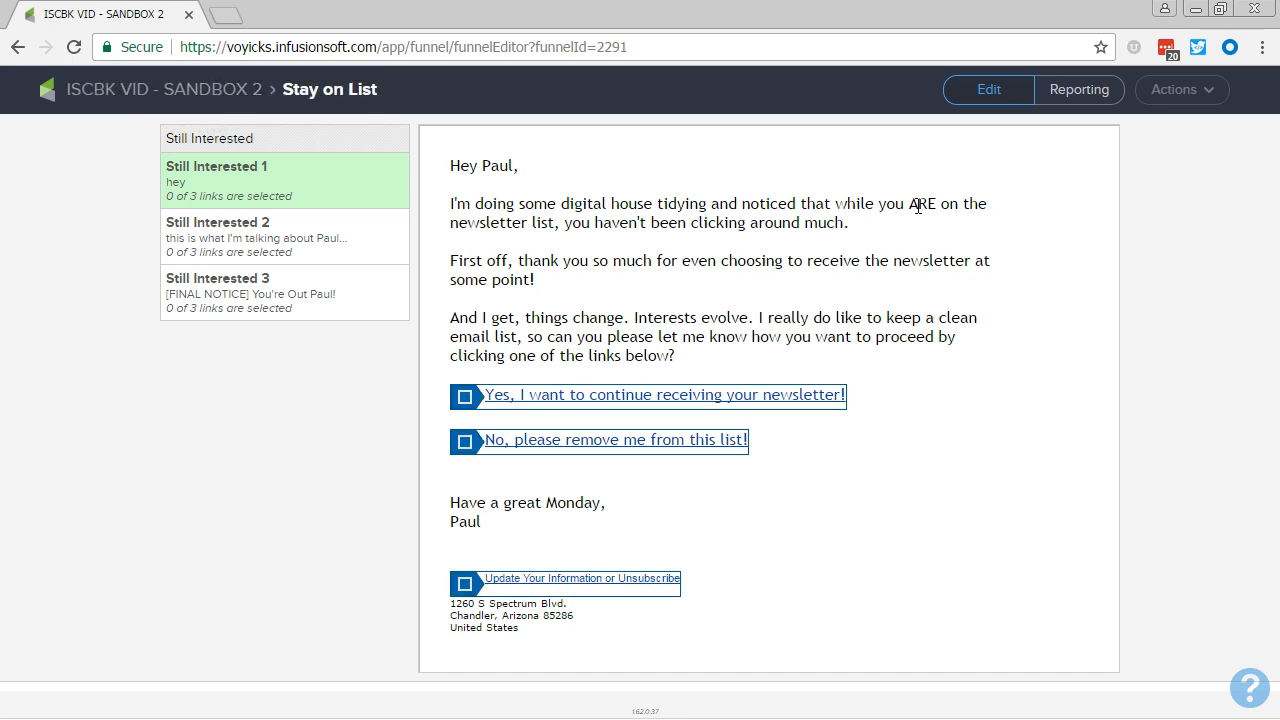
{"action": "left_click", "coordinate": [818, 400]}
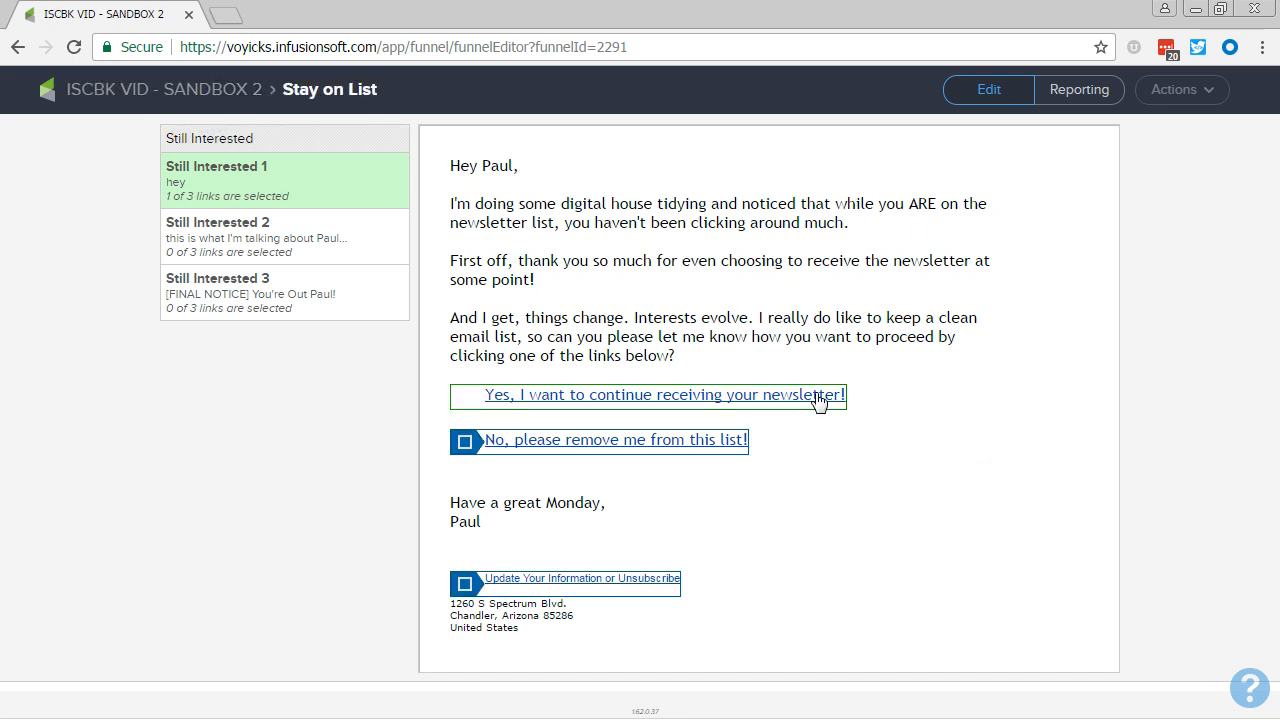
{"action": "left_click", "coordinate": [262, 266]}
{"action": "left_click", "coordinate": [510, 424]}
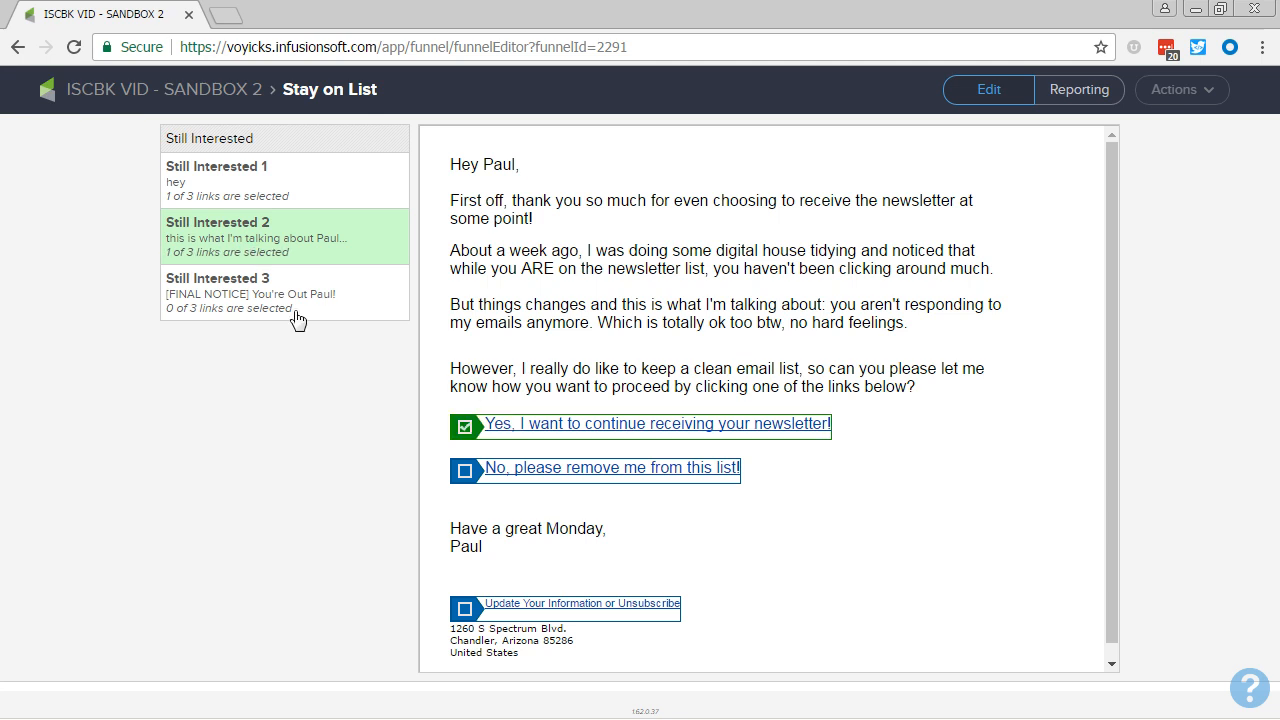
{"action": "left_click", "coordinate": [298, 318]}
{"action": "left_click", "coordinate": [485, 403]}
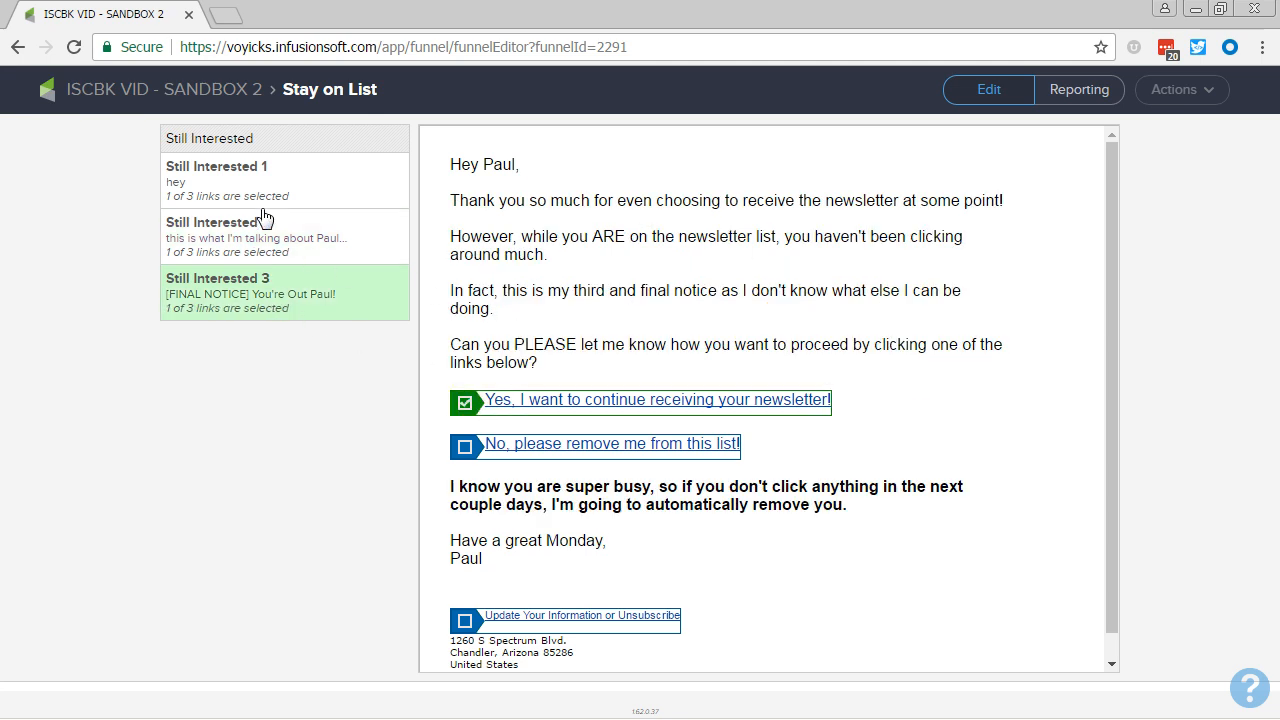
{"action": "left_click", "coordinate": [166, 90]}
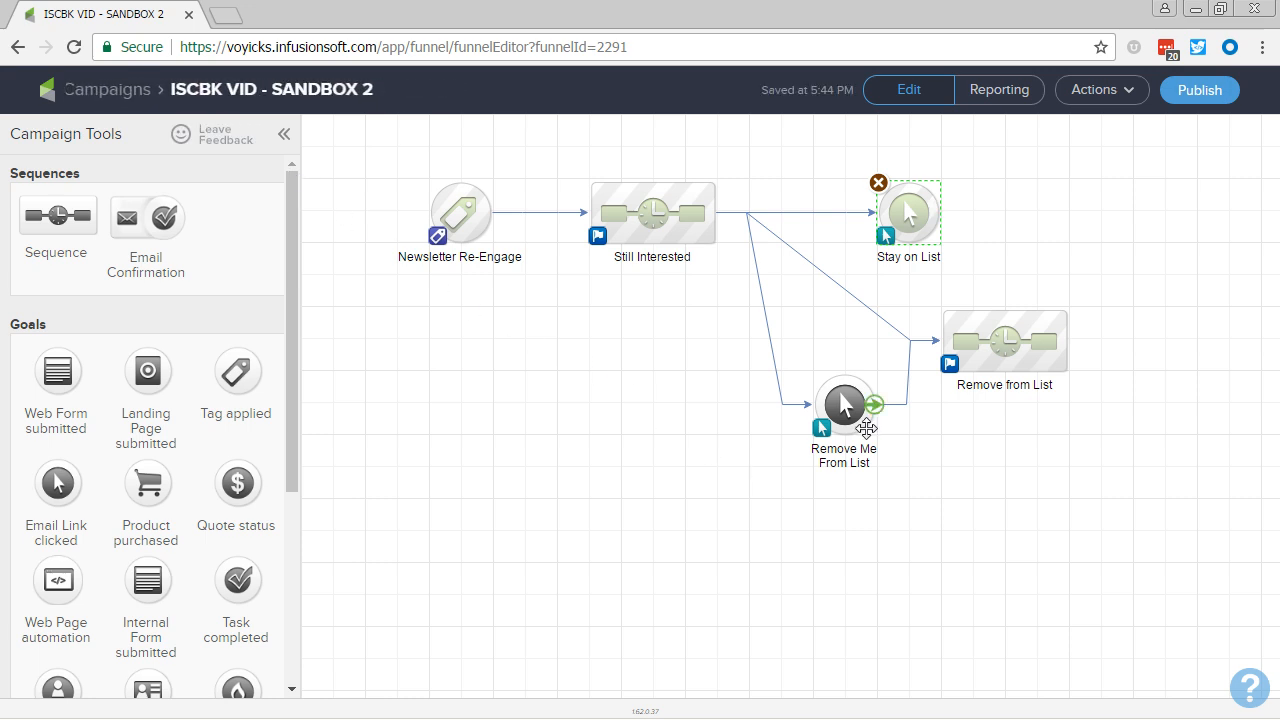
- Set the Remove Me From List goal to trigger on the "No, please remove me from this list!" link in all three emails
{"action": "double_click", "coordinate": [866, 428]}
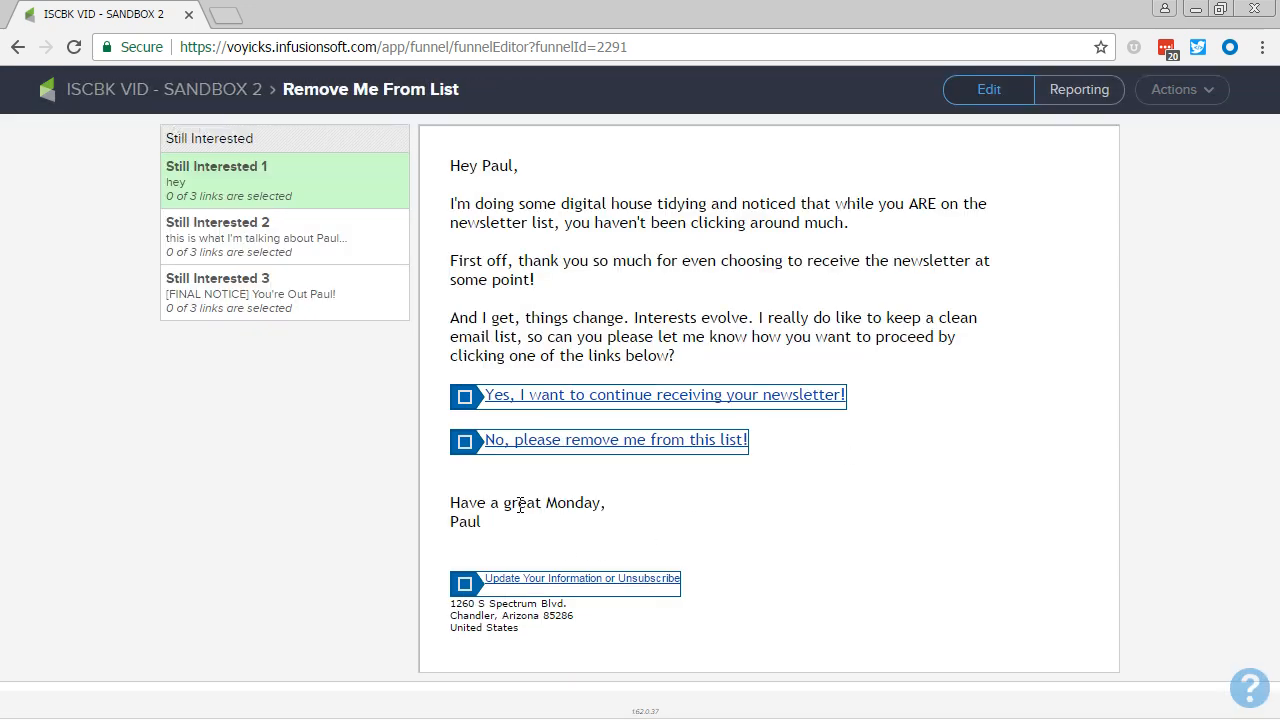
{"action": "left_click", "coordinate": [545, 447]}
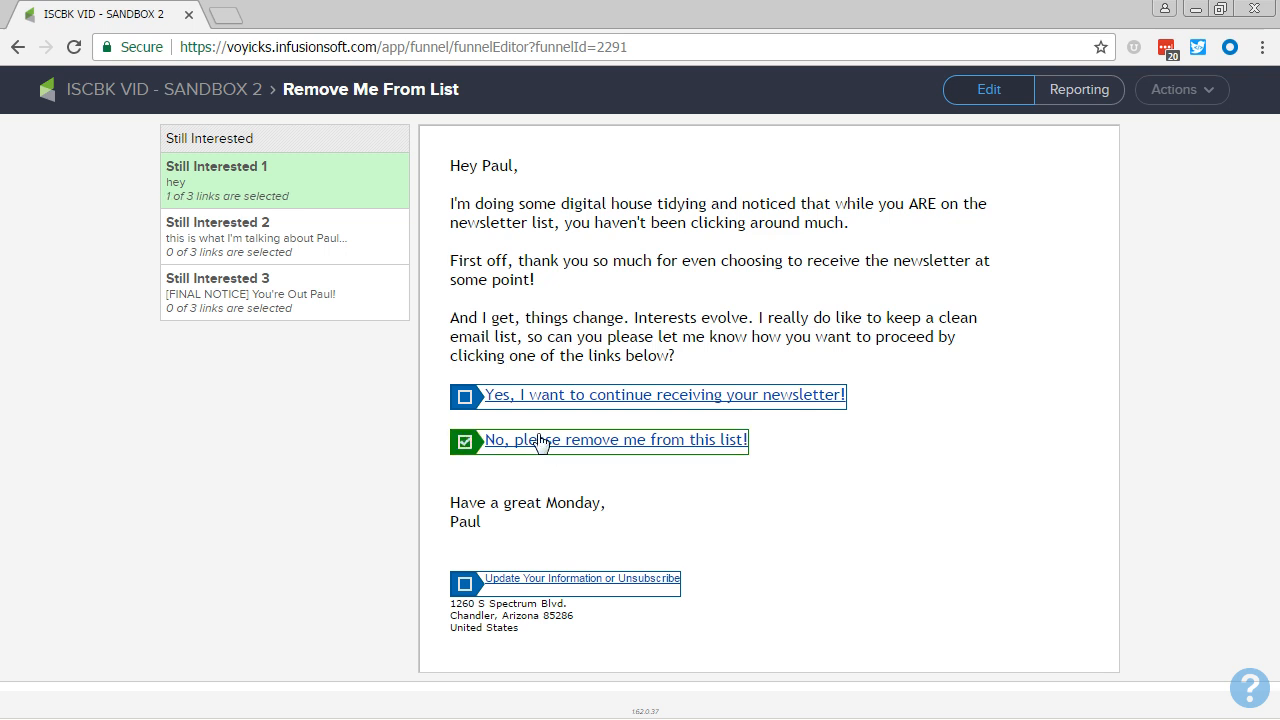
{"action": "left_click", "coordinate": [295, 242]}
{"action": "left_click", "coordinate": [470, 472]}
{"action": "left_click", "coordinate": [307, 314]}
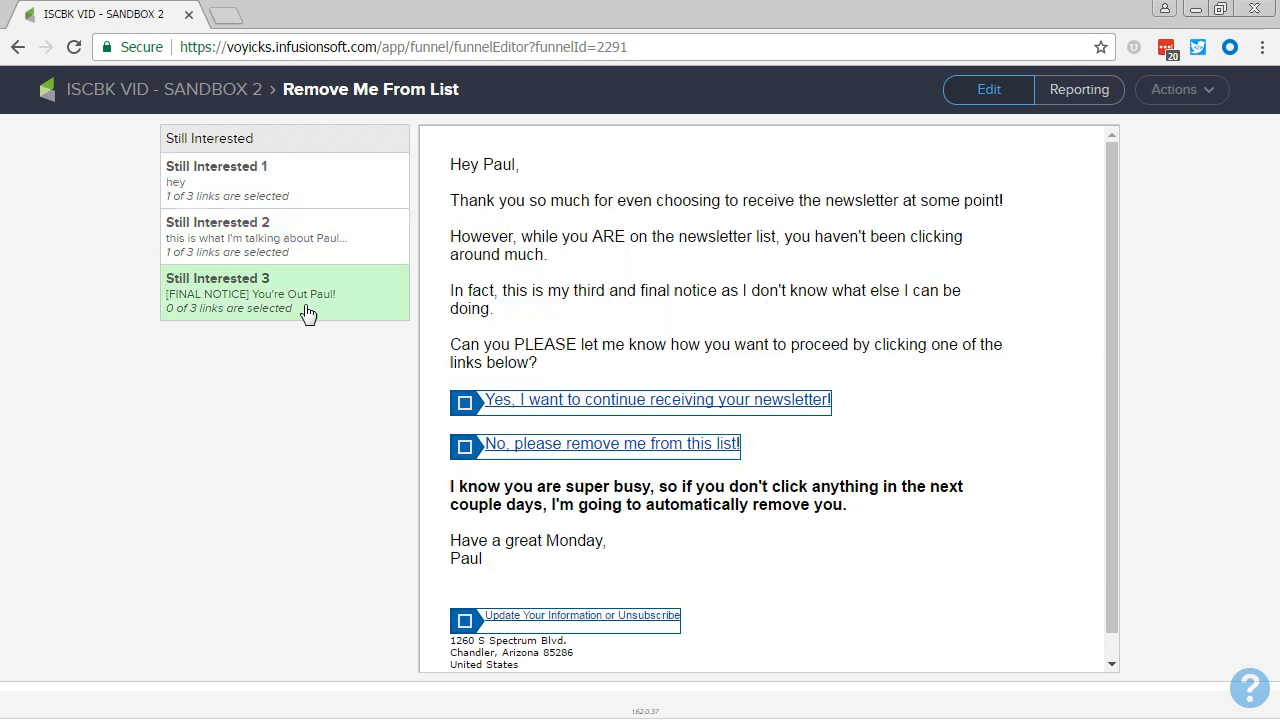
{"action": "left_click", "coordinate": [475, 446]}
{"action": "left_click", "coordinate": [165, 92]}
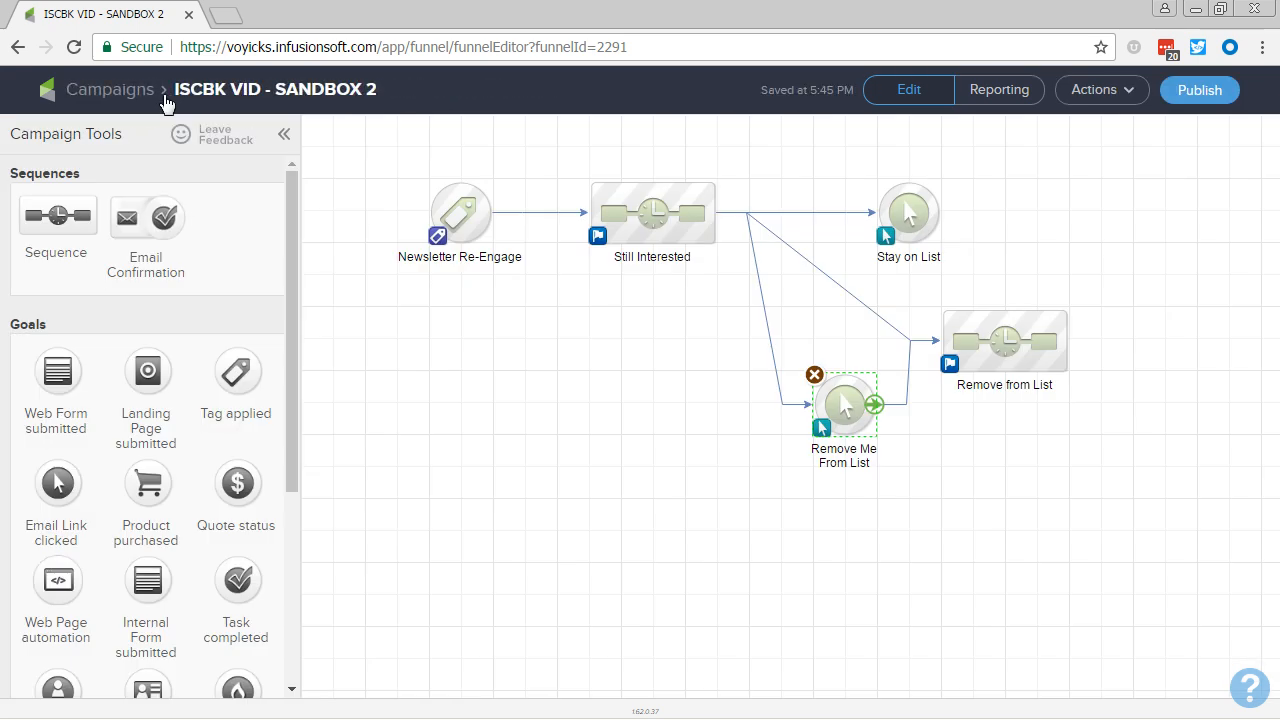
{"action": "left_click", "coordinate": [1068, 231]}
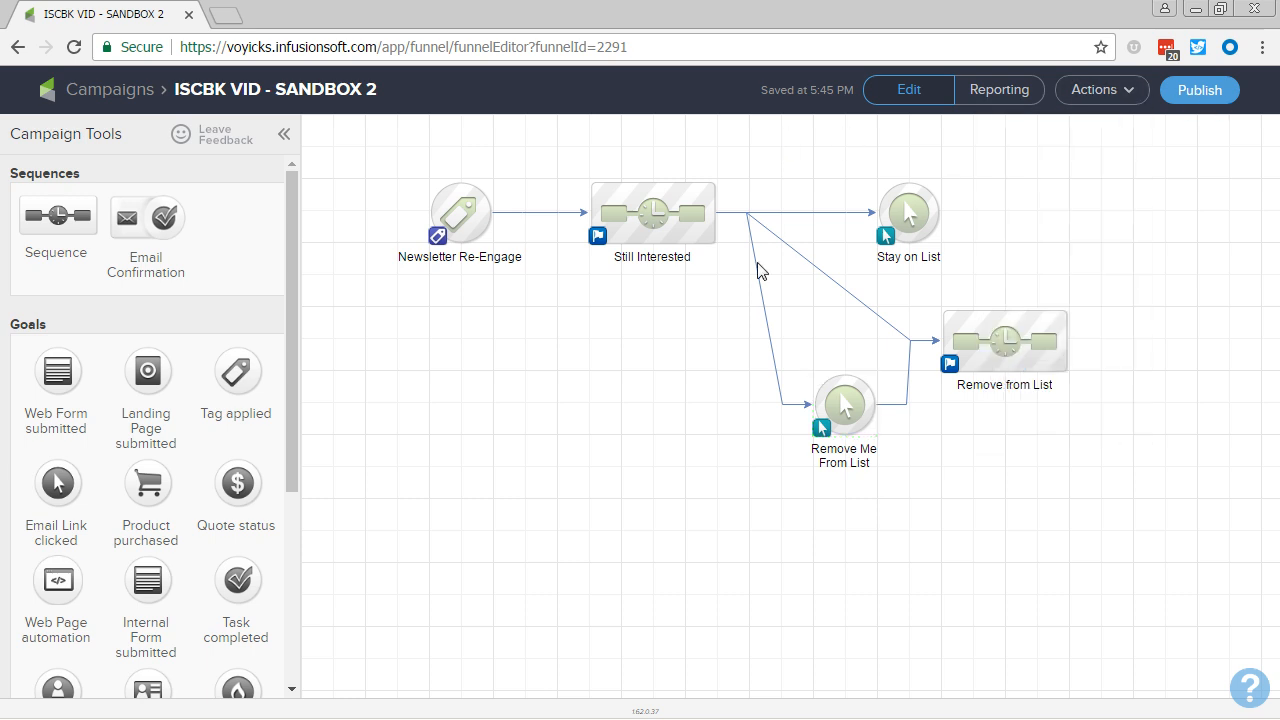
- Shift the Newsletter Re-Engage goal and the Still Interested sequence on the canvas so that the gap between them is wider
{"action": "mouse_move", "coordinate": [465, 220]}
{"action": "mouse_move", "coordinate": [666, 218]}
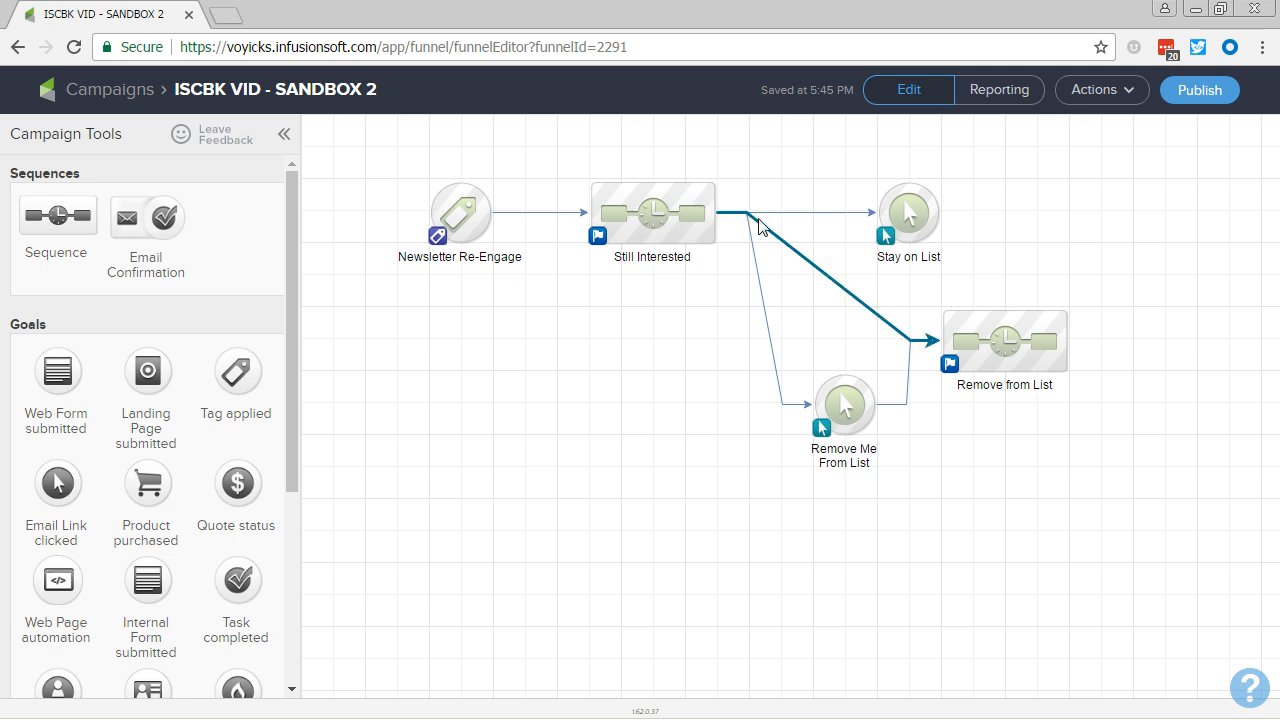
{"action": "mouse_move", "coordinate": [1008, 346]}
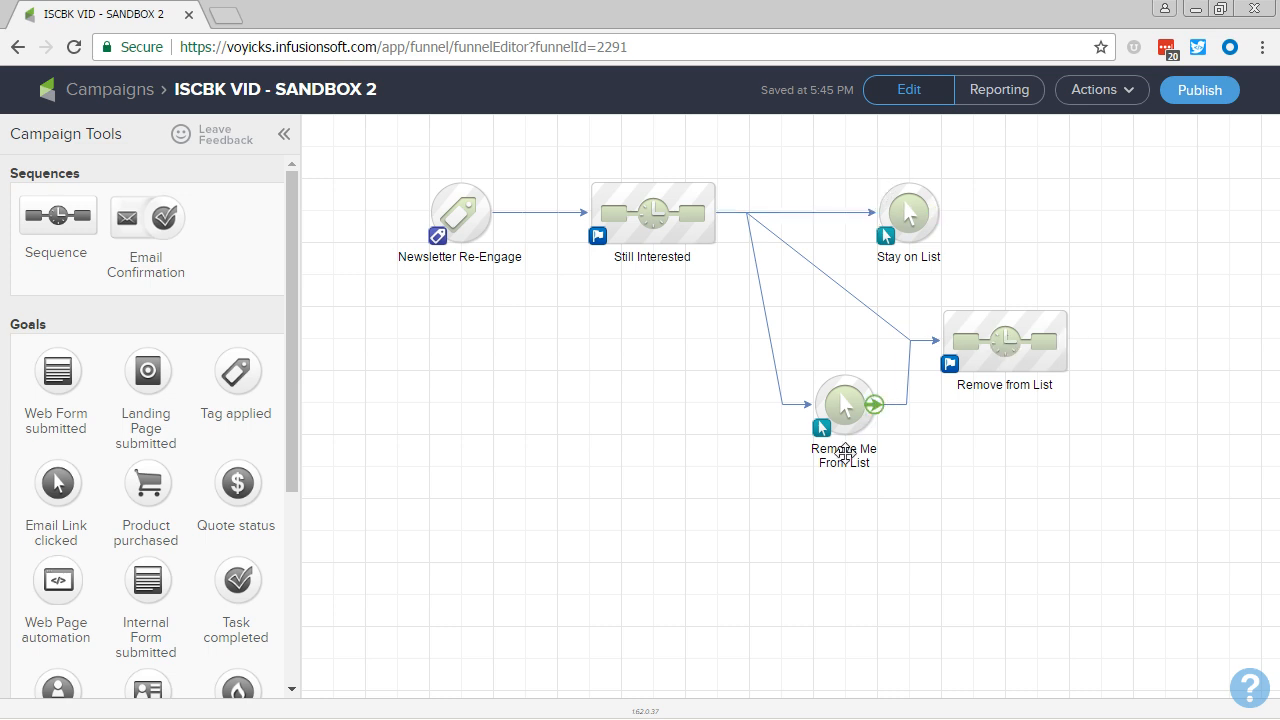
{"action": "mouse_move", "coordinate": [648, 198]}
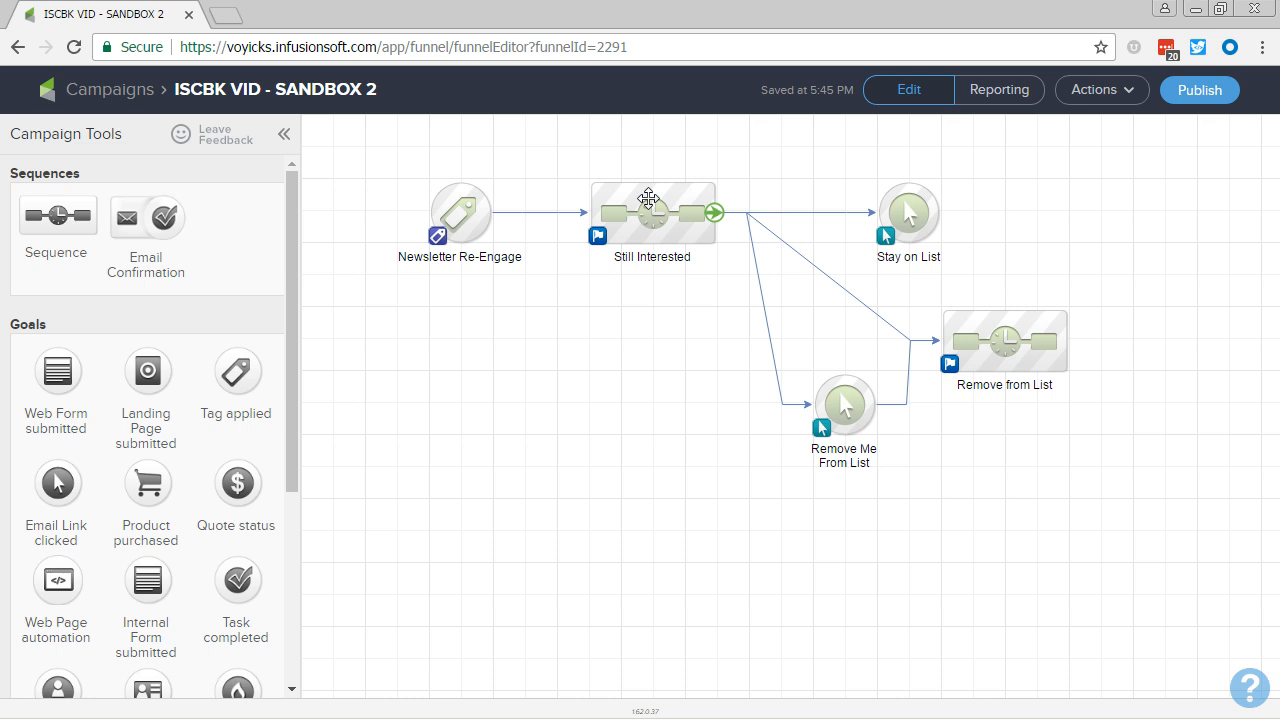
{"action": "left_click_drag", "start_coordinate": [380, 178], "coordinate": [674, 274]}
{"action": "left_click_drag", "start_coordinate": [655, 225], "coordinate": [568, 224]}
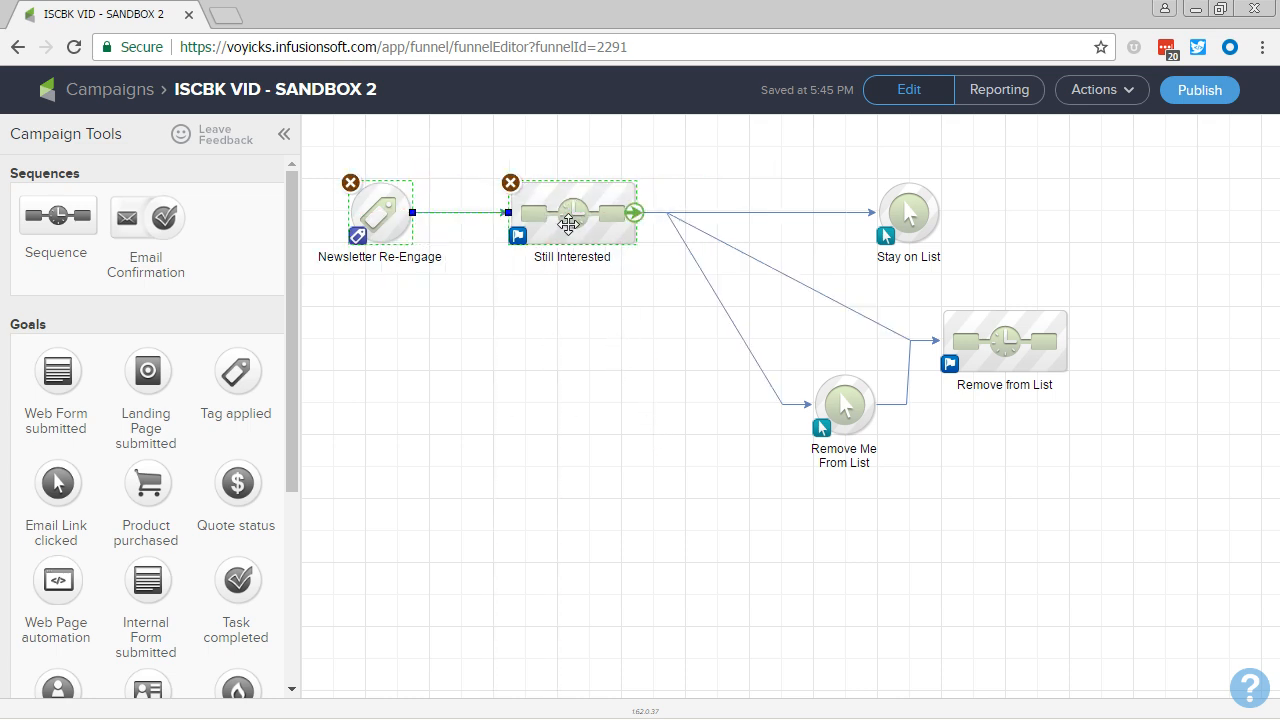
{"action": "left_click", "coordinate": [608, 311]}
{"action": "left_click_drag", "start_coordinate": [550, 212], "coordinate": [614, 212]}
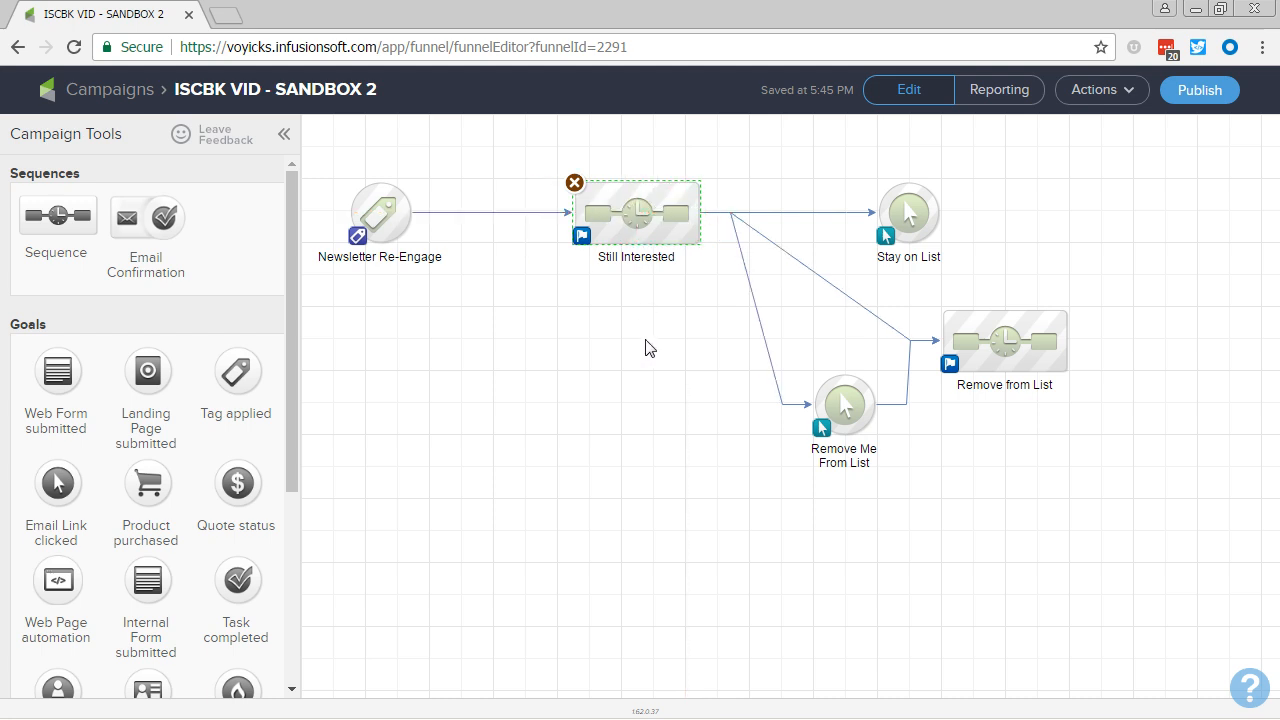
- Duplicate the Still Interested sequence and place the copy directly below the original
{"action": "right_click", "coordinate": [631, 214]}
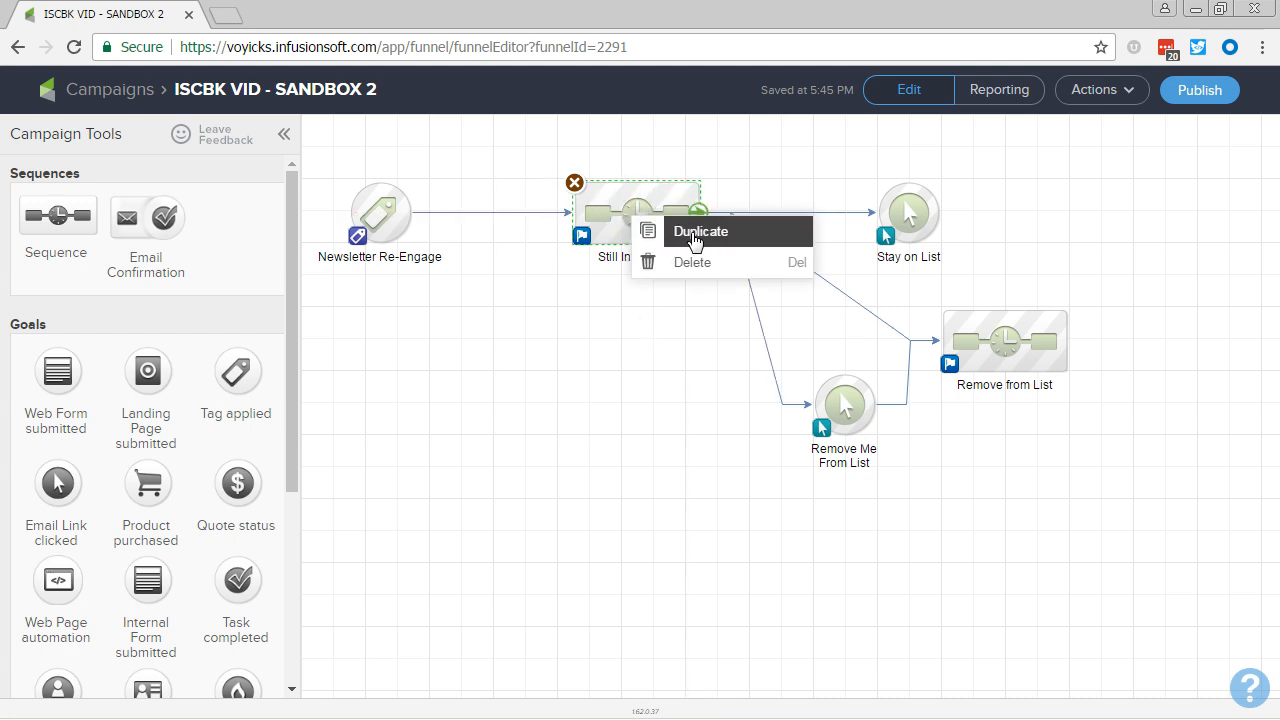
{"action": "left_click", "coordinate": [688, 231]}
{"action": "left_click_drag", "start_coordinate": [680, 250], "coordinate": [646, 400]}
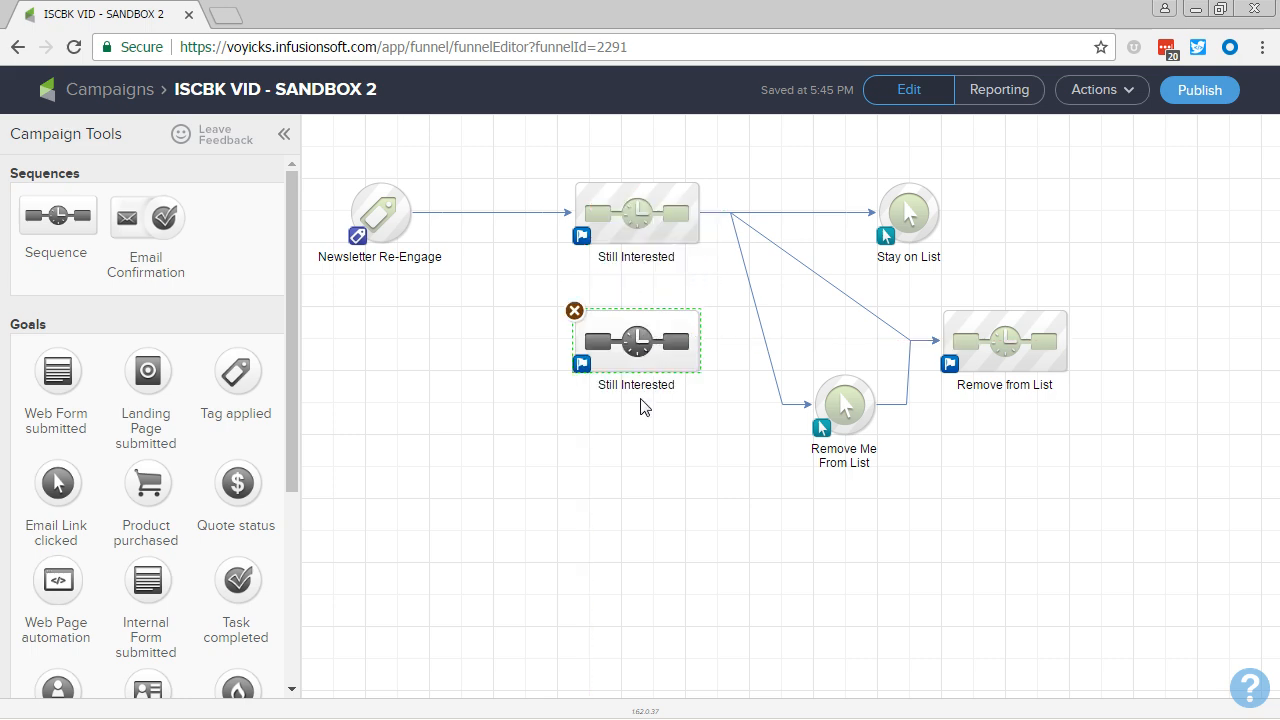
- Rename the duplicated sequence as Still Interested (Customer Version)
{"action": "left_click", "coordinate": [640, 382]}
{"action": "key", "text": "End"}
{"action": "type", "text": "(CUstom"}
{"action": "key", "text": "BackSpace"}
{"action": "key", "text": "BackSpace"}
{"action": "key", "text": "BackSpace"}
{"action": "key", "text": "BackSpace"}
{"action": "key", "text": "BackSpace"}
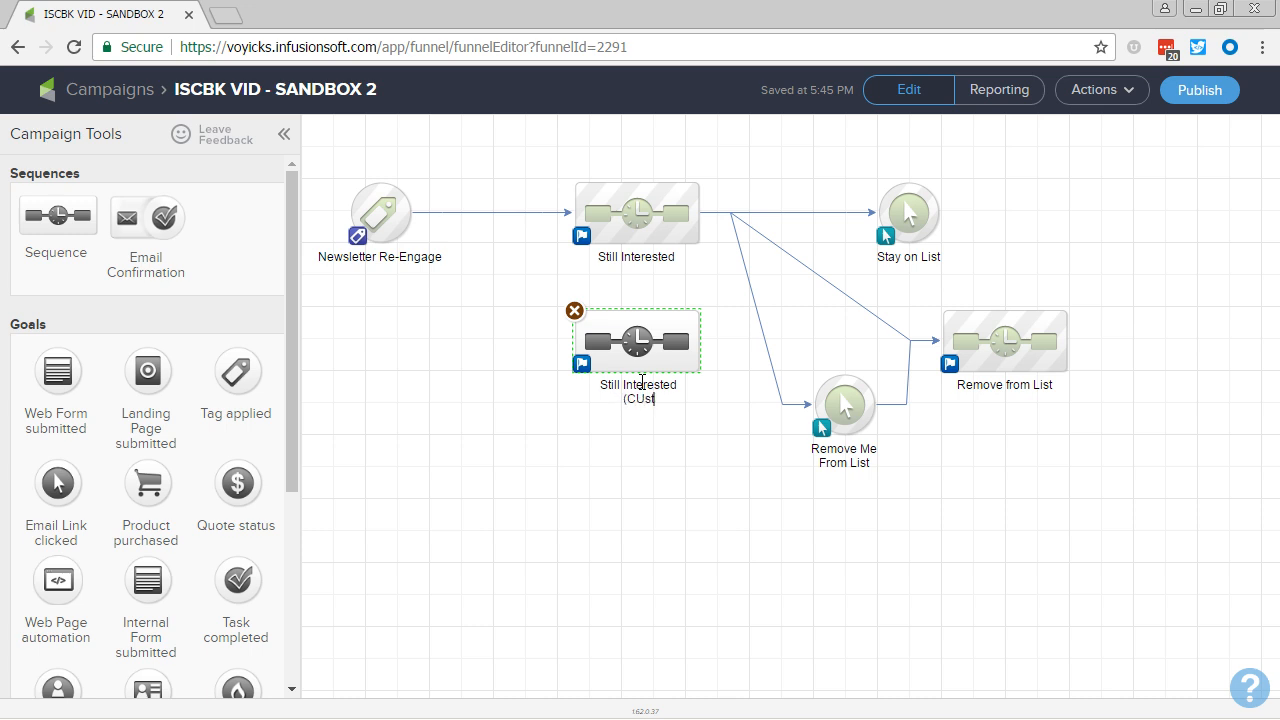
{"action": "type", "text": "ustomer Version)"}
{"action": "left_click", "coordinate": [648, 490]}
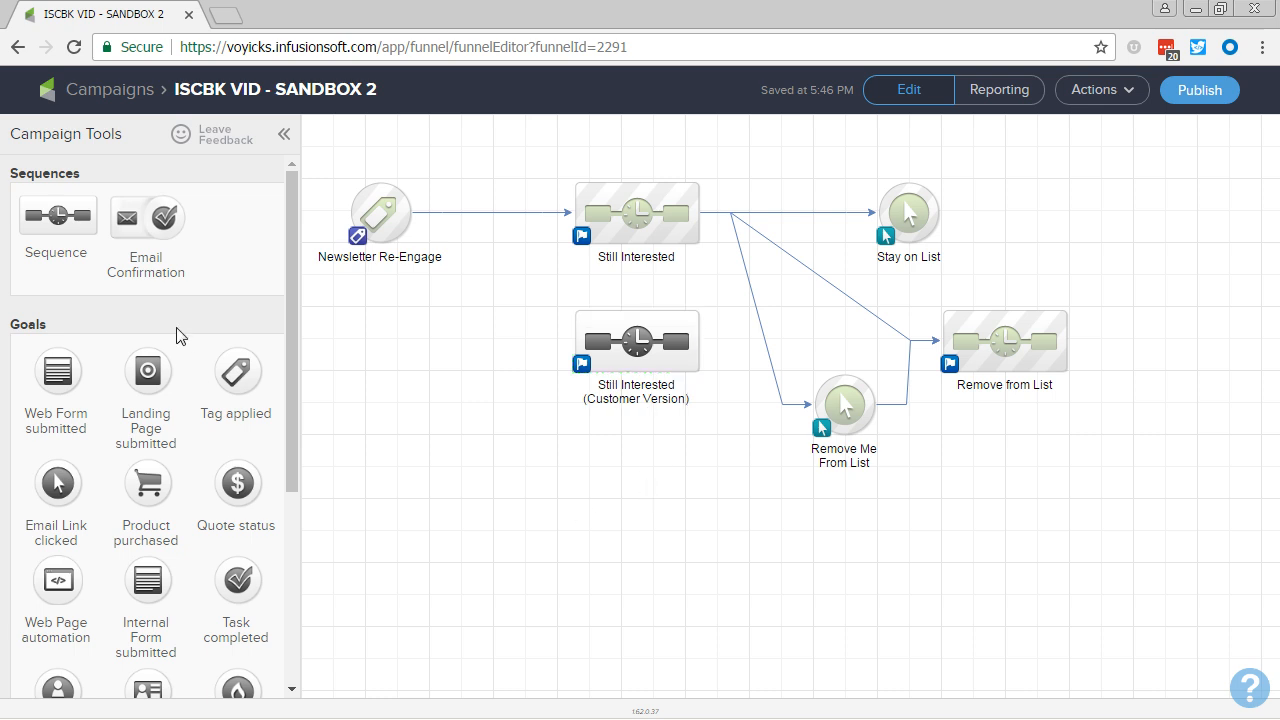
- Connect Newsletter Re-Engage to the Customer Version sequence, and that sequence to the Stay on List and Remove Me From List goals
{"action": "mouse_move", "coordinate": [371, 212]}
{"action": "left_click_drag", "start_coordinate": [408, 222], "coordinate": [593, 348]}
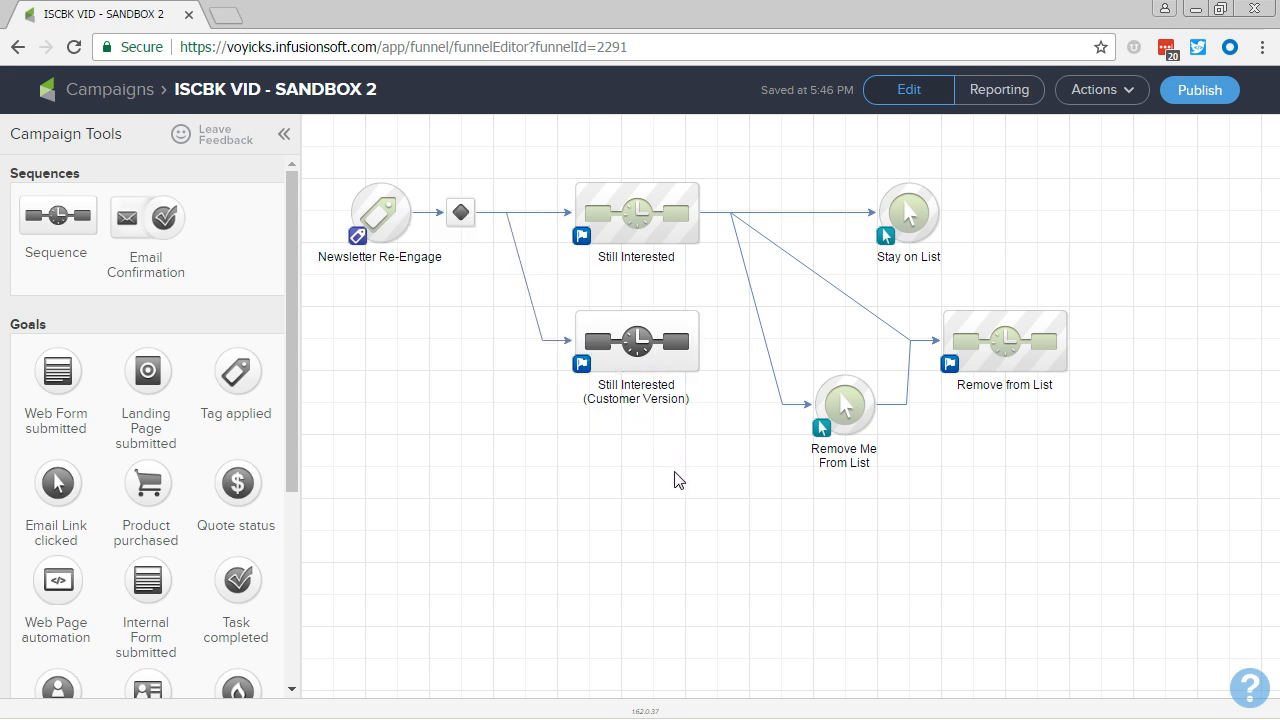
{"action": "left_click_drag", "start_coordinate": [698, 340], "coordinate": [843, 405]}
{"action": "left_click", "coordinate": [461, 213]}
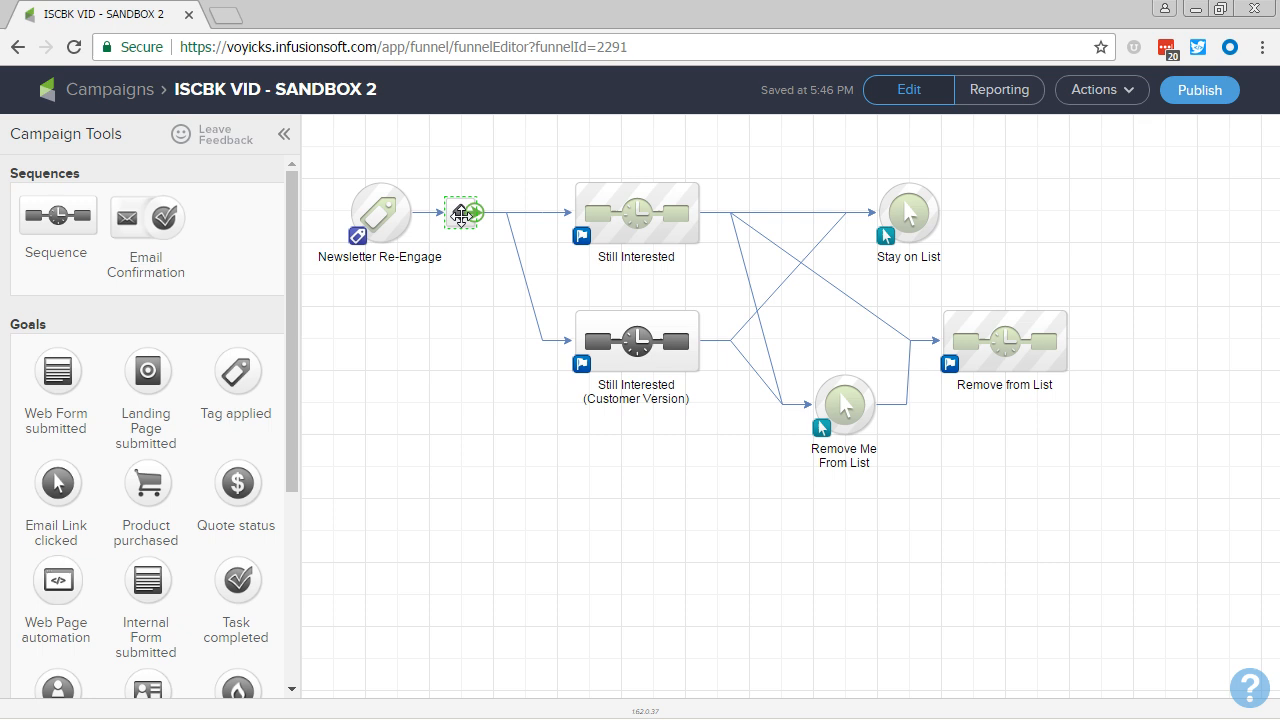
{"action": "left_click", "coordinate": [774, 531]}
{"action": "key", "text": "alt+Tab"}
{"action": "key", "text": "Right"}
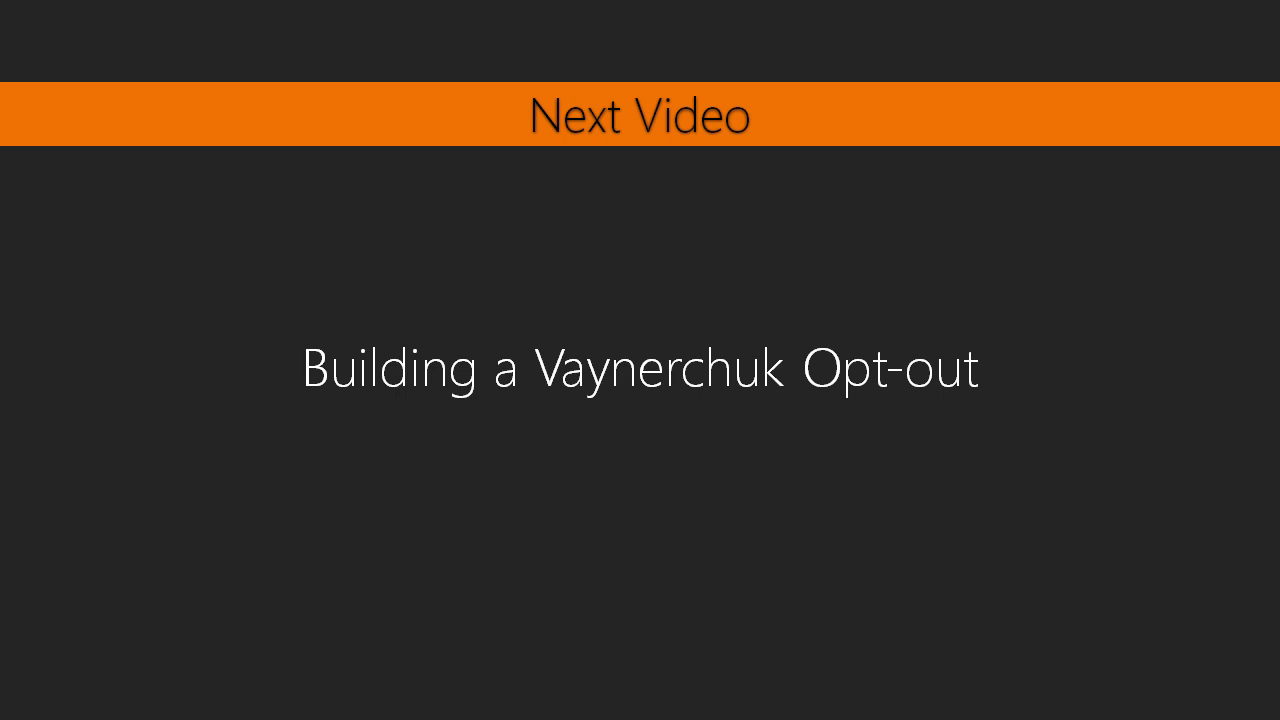
{"action": "key", "text": "alt+Tab"}
{"action": "key", "text": "Tab"}
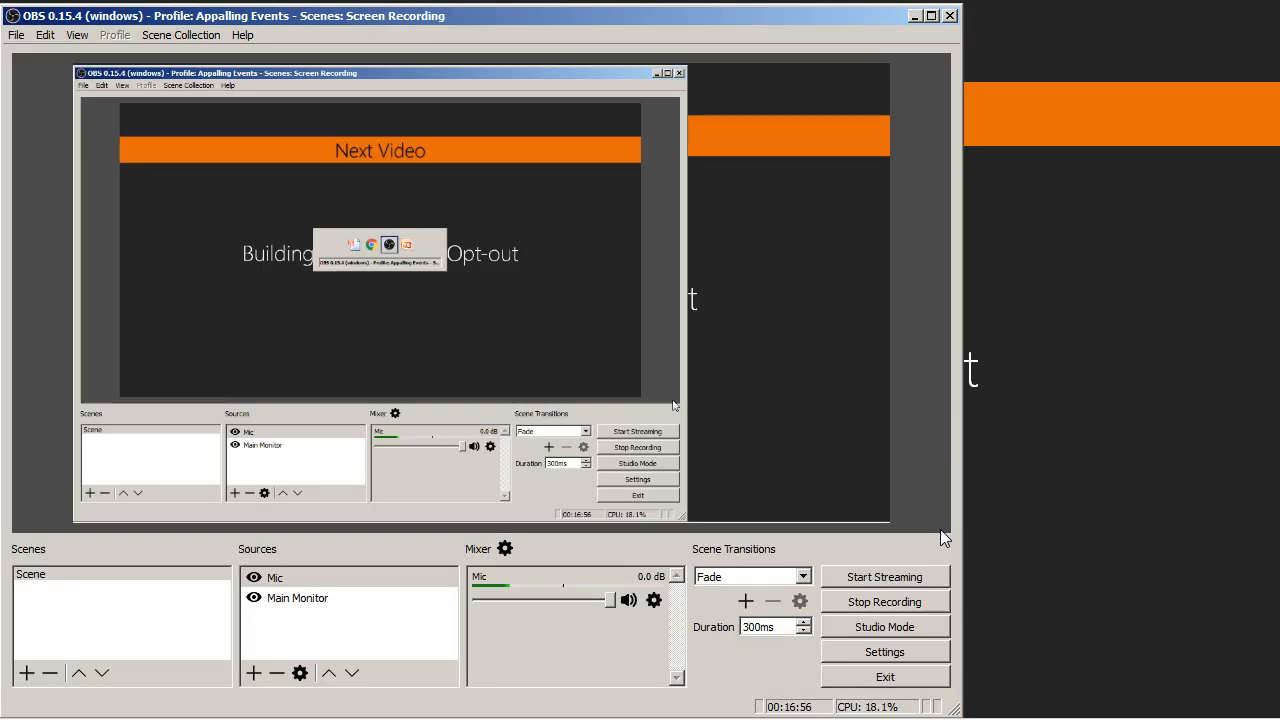